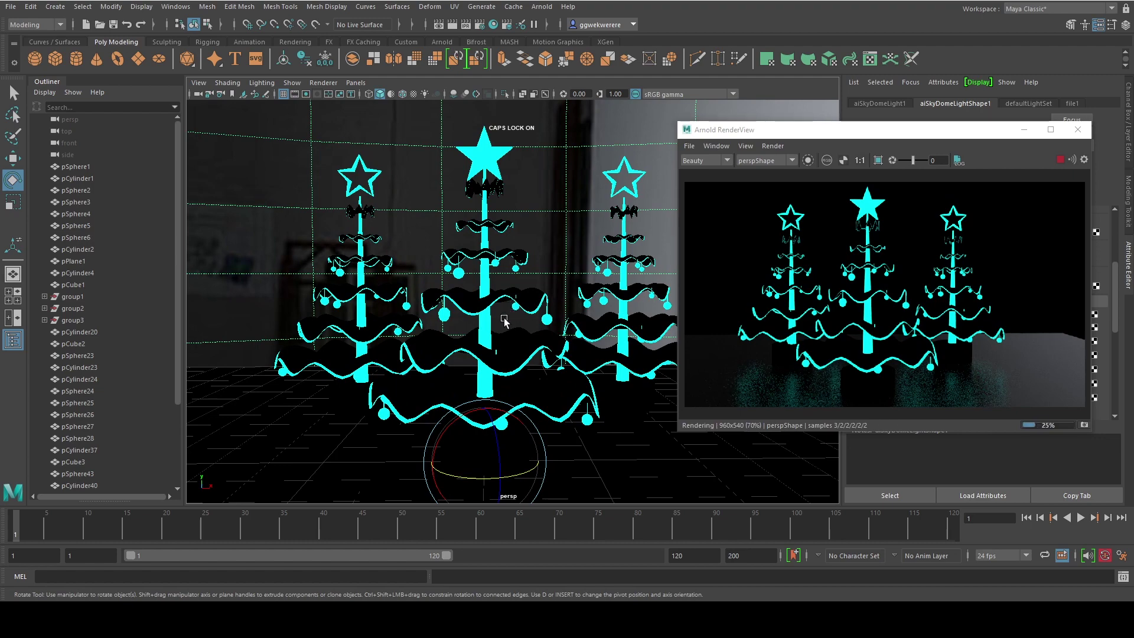
pyautogui.keyDown('alt'); pyautogui.moveTo(504, 319); pyautogui.dragTo(520, 334, button='middle'); pyautogui.keyUp('alt')
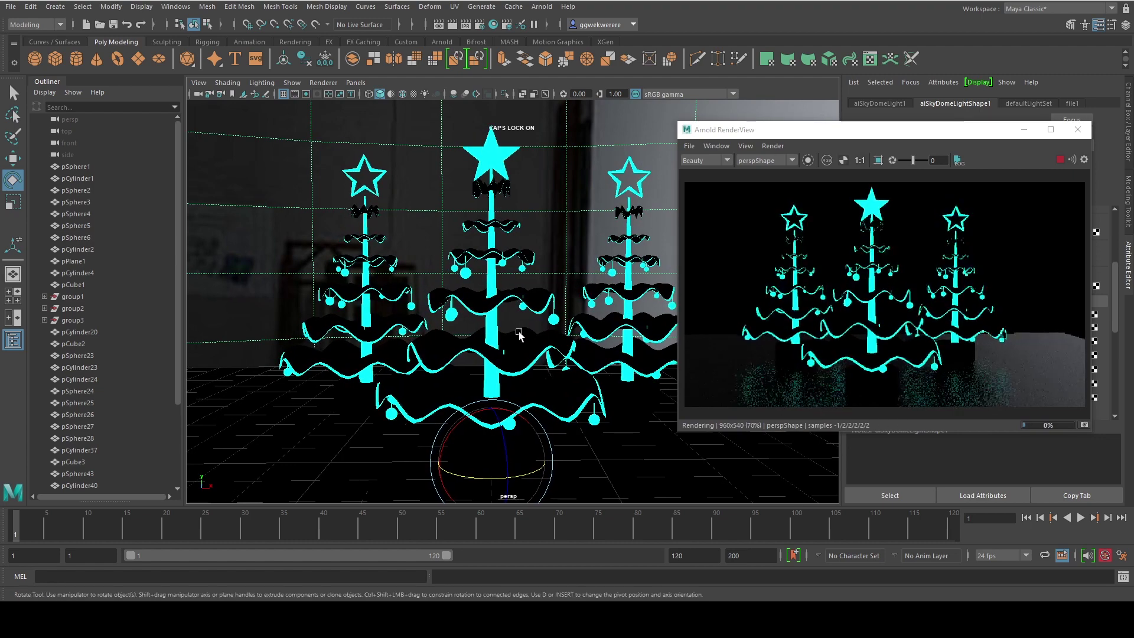
pyautogui.keyDown('alt'); pyautogui.moveTo(520, 335); pyautogui.dragTo(442, 350, button='right'); pyautogui.keyUp('alt')
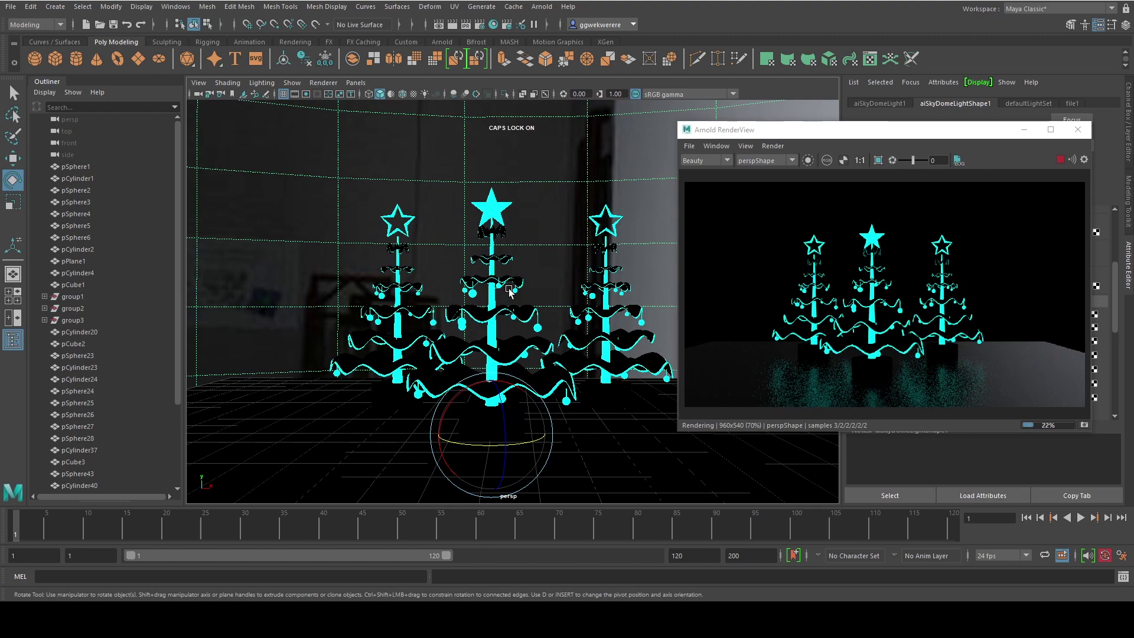
pyautogui.moveTo(510, 290)
pyautogui.keyDown('alt'); pyautogui.mouseDown()
pyautogui.moveTo(518, 291)
pyautogui.moveTo(493, 298)
pyautogui.moveTo(514, 280)
pyautogui.mouseUp(); pyautogui.keyUp('alt')
pyautogui.moveTo(993, 131); pyautogui.dragTo(397, 130)
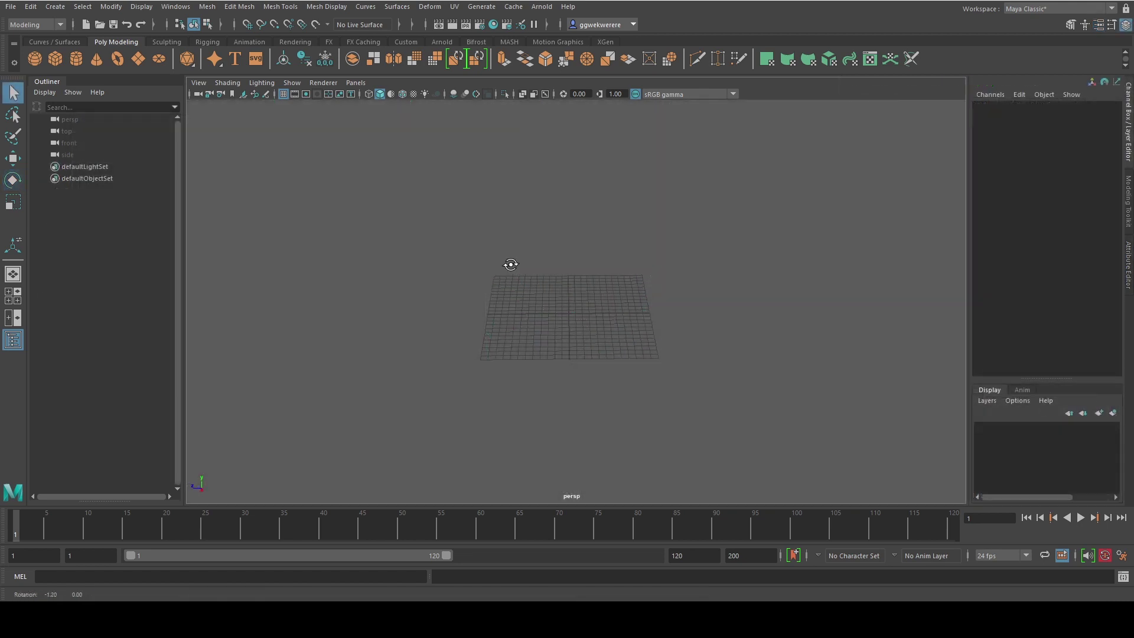
# - Create a polygon sphere at the origin and raise it to about 1.92 units above the grid
pyautogui.keyDown('alt'); pyautogui.moveTo(509, 264); pyautogui.dragTo(566, 286); pyautogui.keyUp('alt')
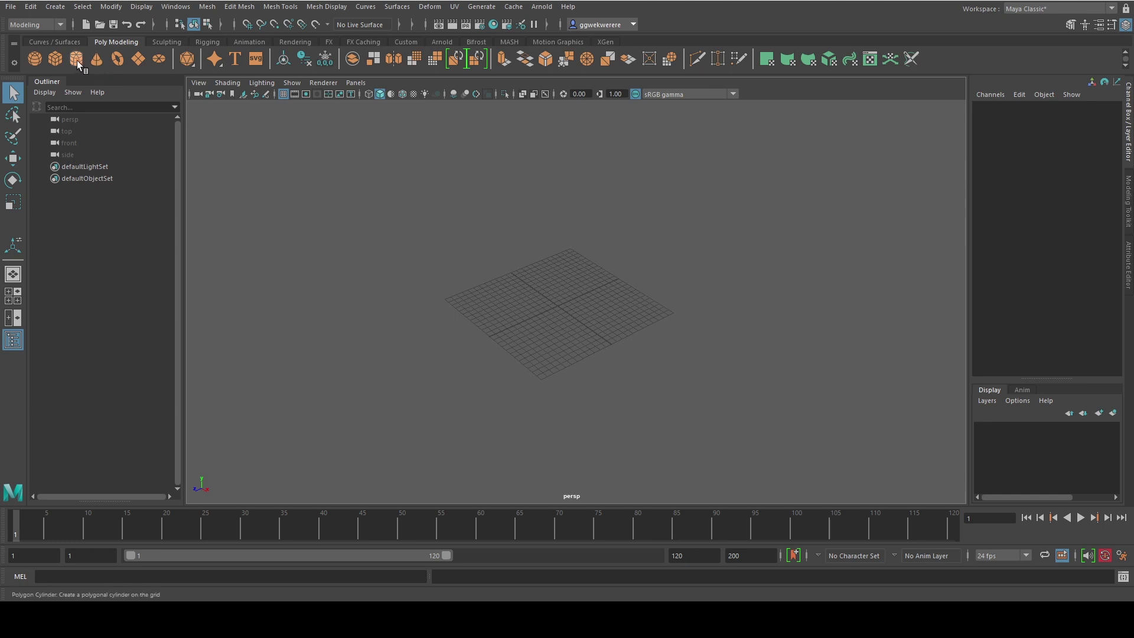
pyautogui.click(39, 62)
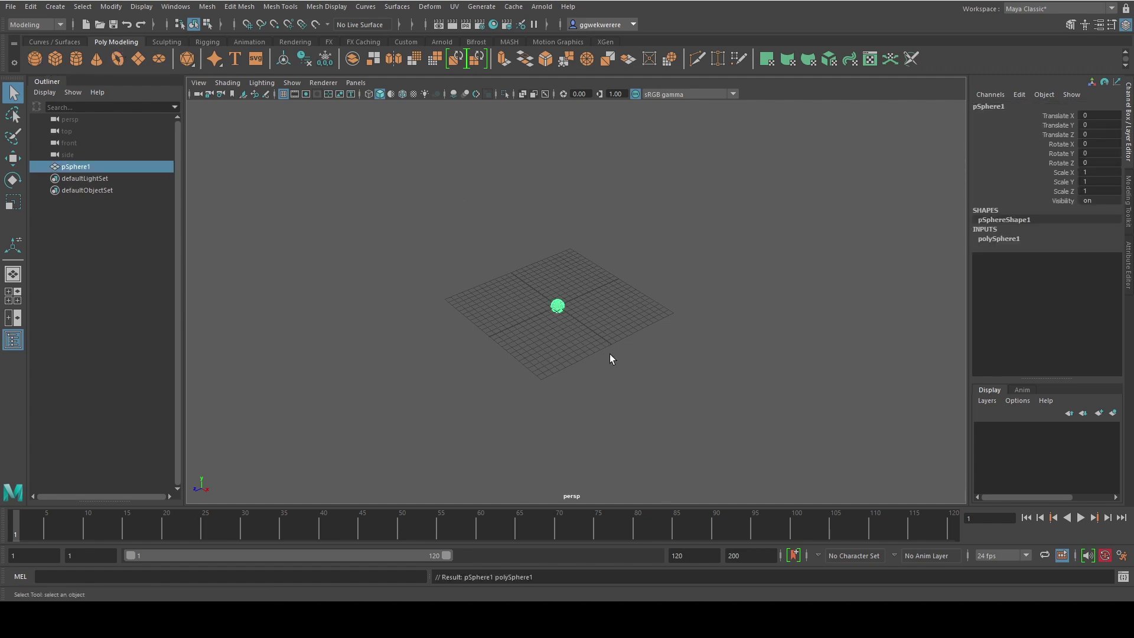
pyautogui.press('f')
pyautogui.scroll(-3, 565, 325)
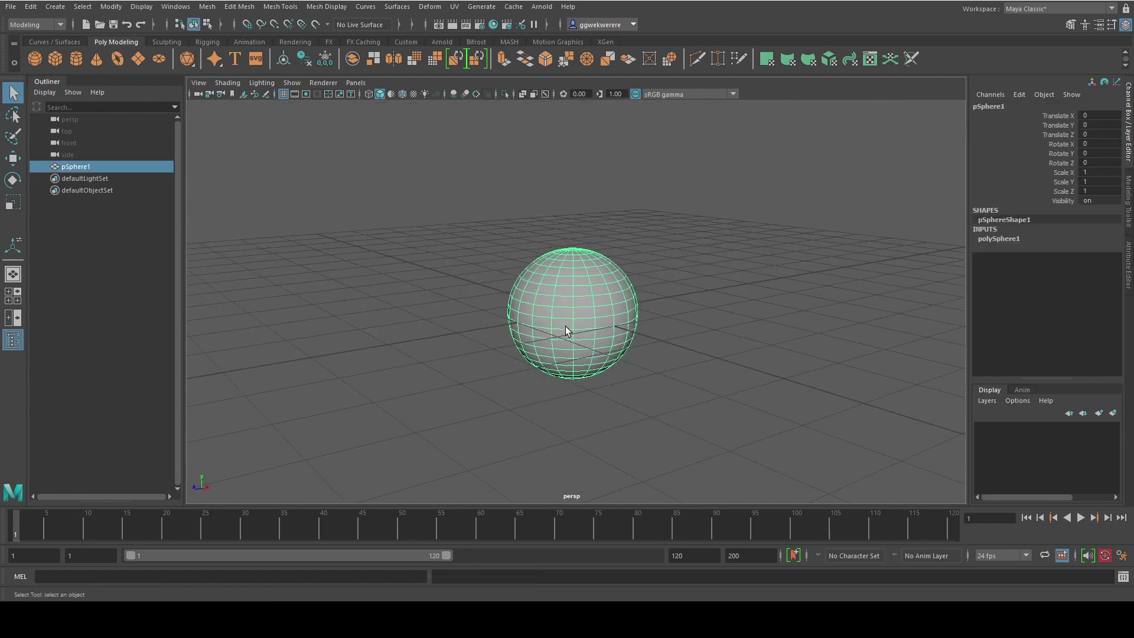
pyautogui.press('w')
pyautogui.keyDown('alt'); pyautogui.moveTo(560, 299); pyautogui.dragTo(568, 334, button='middle'); pyautogui.keyUp('alt')
pyautogui.moveTo(579, 285); pyautogui.dragTo(587, 172)
pyautogui.keyDown('alt'); pyautogui.moveTo(566, 250); pyautogui.dragTo(593, 318, button='middle'); pyautogui.keyUp('alt')
# - Delete the sphere's middle and lower faces in the side view, keeping only the cap at its top
pyautogui.moveTo(602, 288); pyautogui.dragTo(608, 320, button='right')
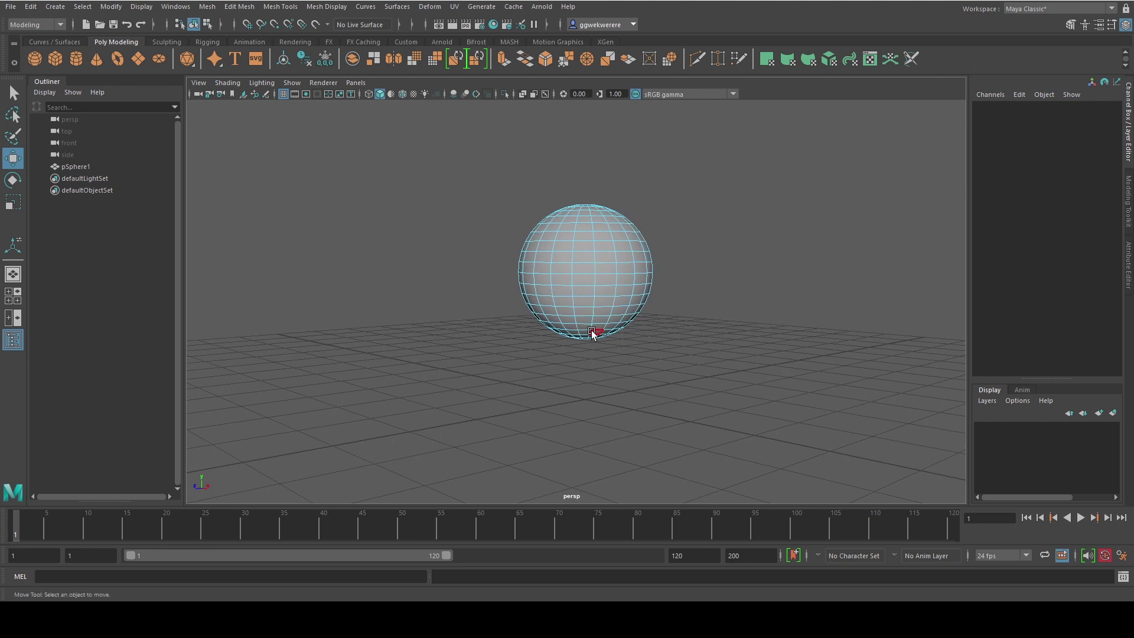
pyautogui.click(13, 296)
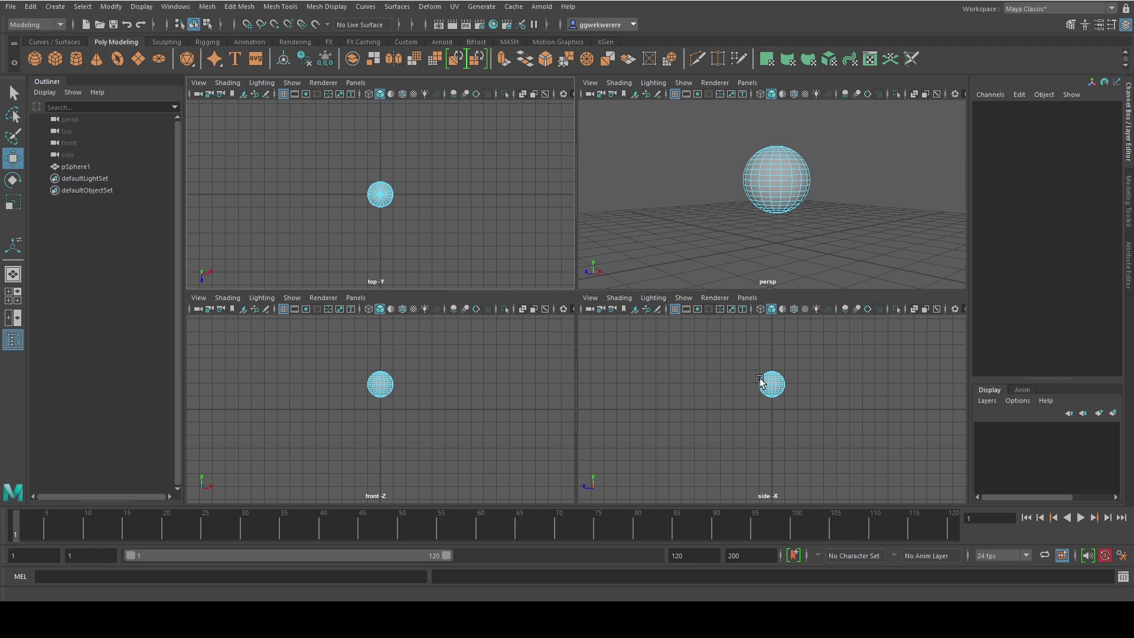
pyautogui.press('space')
pyautogui.scroll(6, 741, 374)
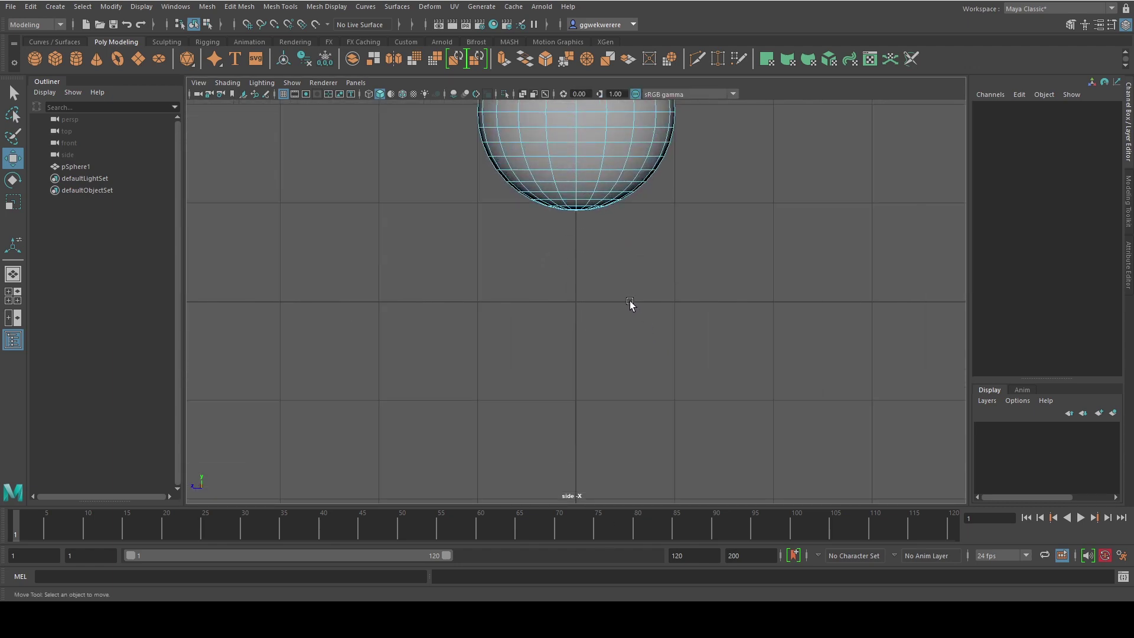
pyautogui.keyDown('alt'); pyautogui.moveTo(630, 300); pyautogui.dragTo(601, 510, button='middle'); pyautogui.keyUp('alt')
pyautogui.press('4')
pyautogui.keyDown('alt'); pyautogui.moveTo(561, 402); pyautogui.dragTo(562, 376, button='middle'); pyautogui.keyUp('alt')
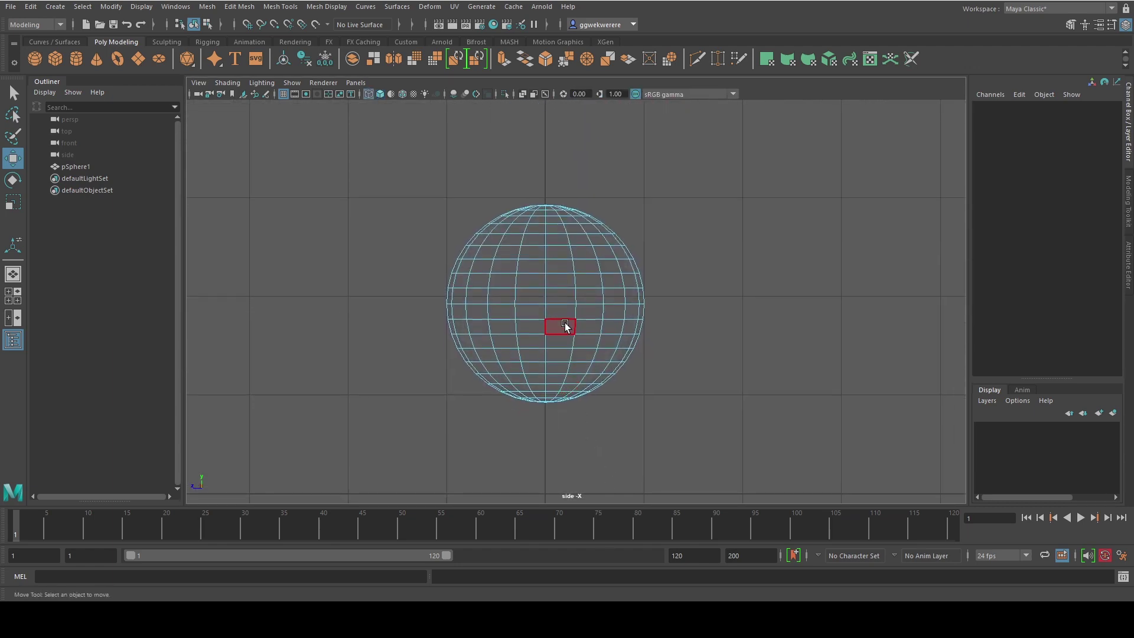
pyautogui.moveTo(693, 468); pyautogui.dragTo(299, 257)
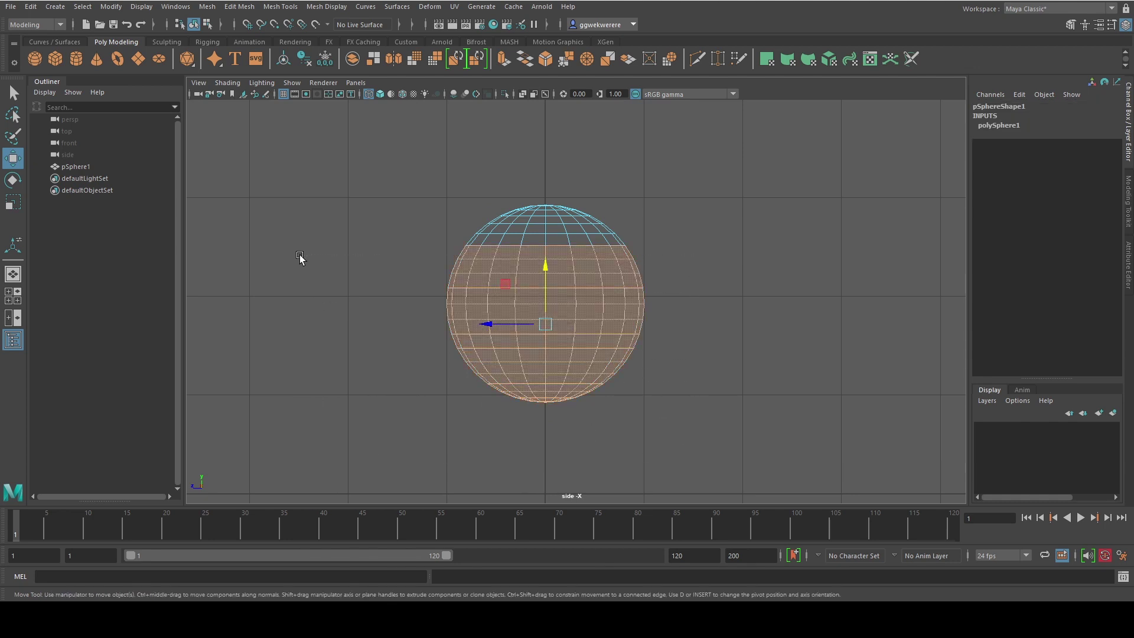
pyautogui.press('Delete')
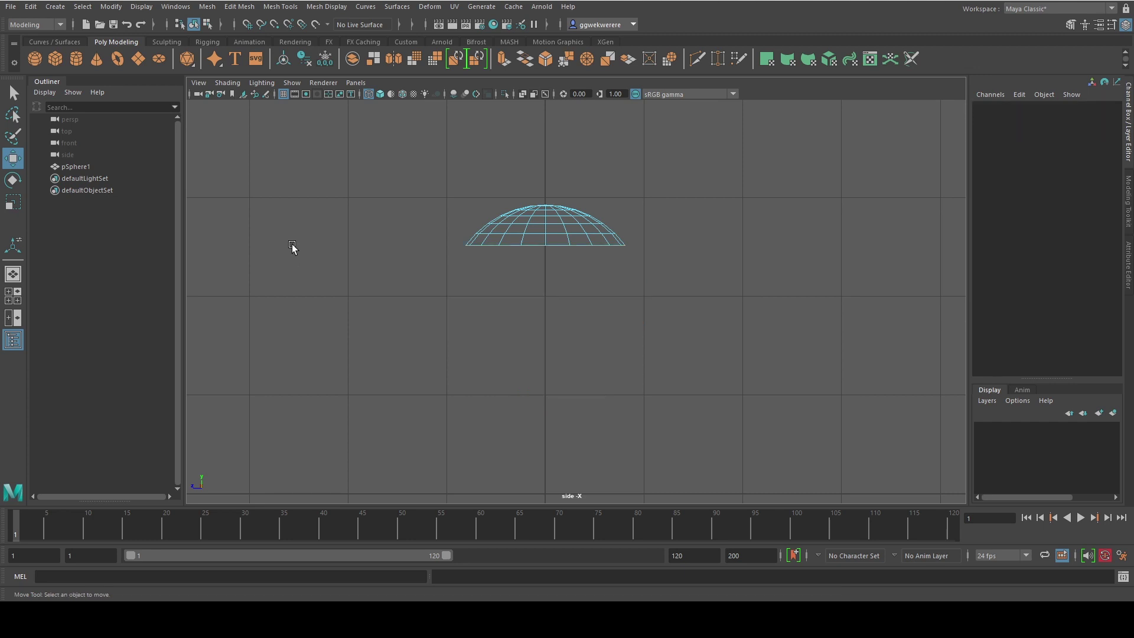
# - Select the remaining dome as a whole object in the perspective view and center its pivot
pyautogui.click(12, 276)
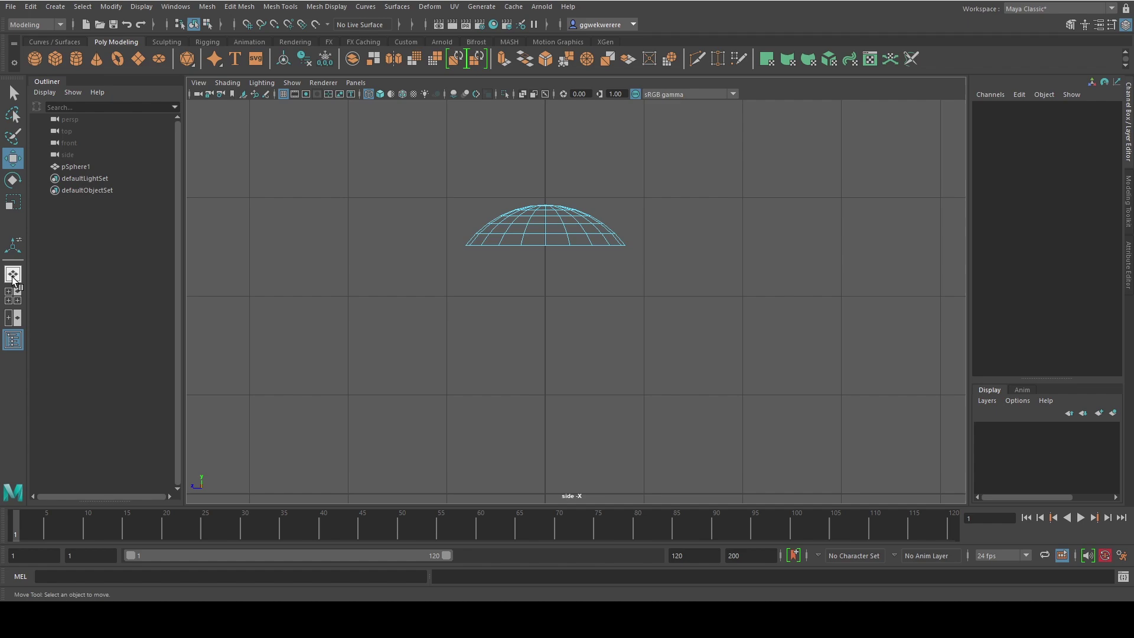
pyautogui.keyDown('alt'); pyautogui.moveTo(608, 324); pyautogui.dragTo(627, 293); pyautogui.keyUp('alt')
pyautogui.scroll(5, 612, 269)
pyautogui.keyDown('alt'); pyautogui.moveTo(612, 269); pyautogui.dragTo(614, 360, button='middle'); pyautogui.keyUp('alt')
pyautogui.click(619, 311)
pyautogui.keyDown('alt'); pyautogui.moveTo(554, 300); pyautogui.dragTo(552, 283); pyautogui.keyUp('alt')
pyautogui.rightClick(559, 234)
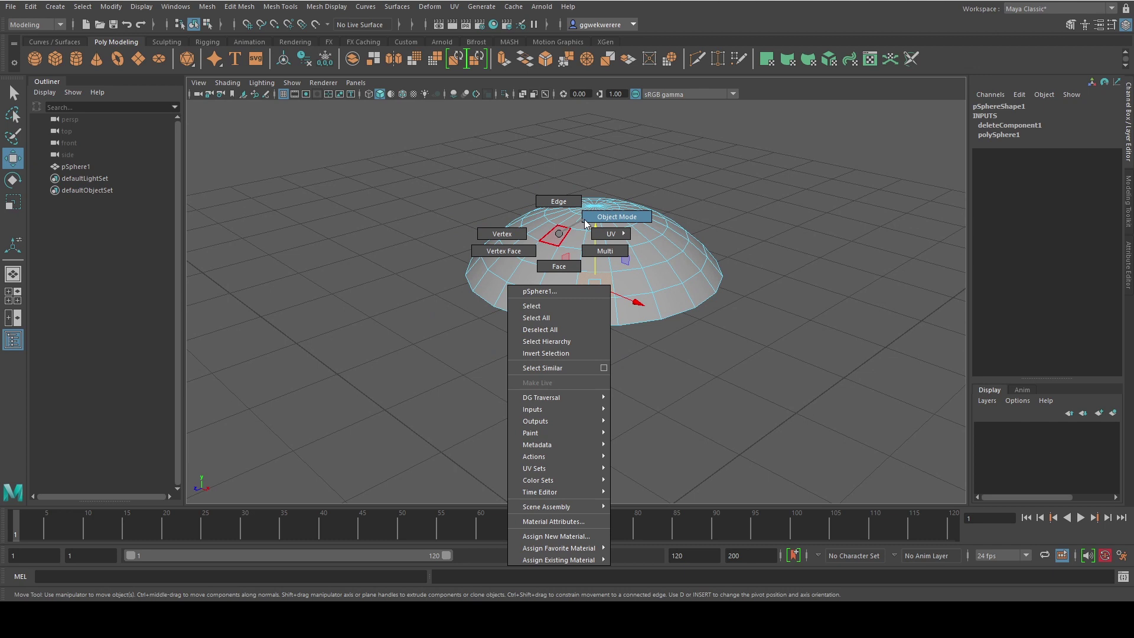
pyautogui.click(617, 217)
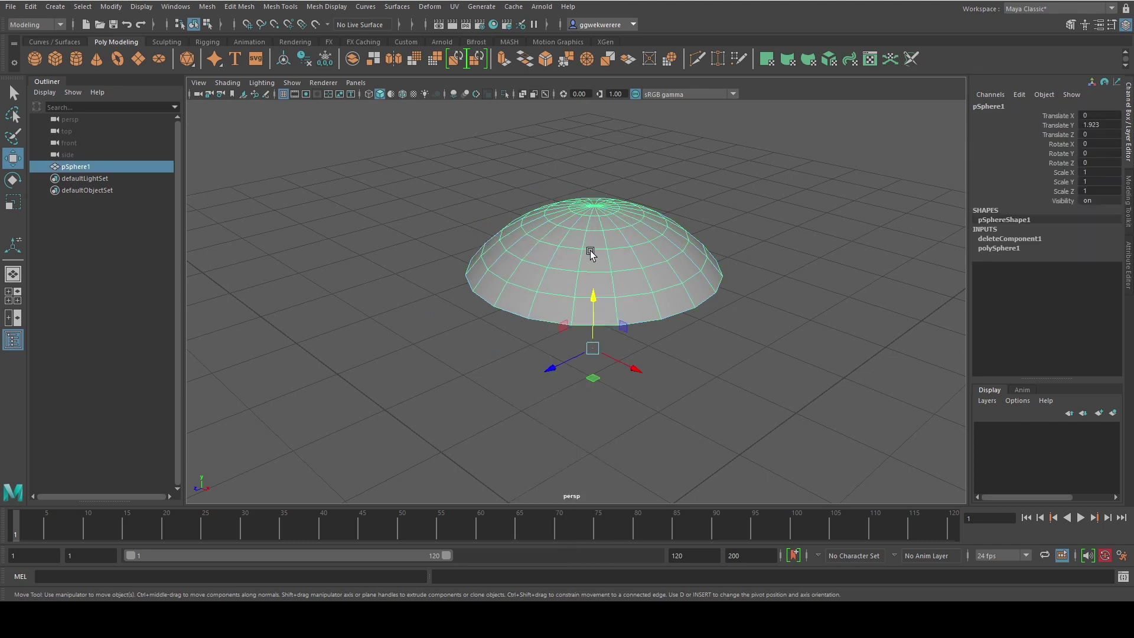
pyautogui.click(111, 7)
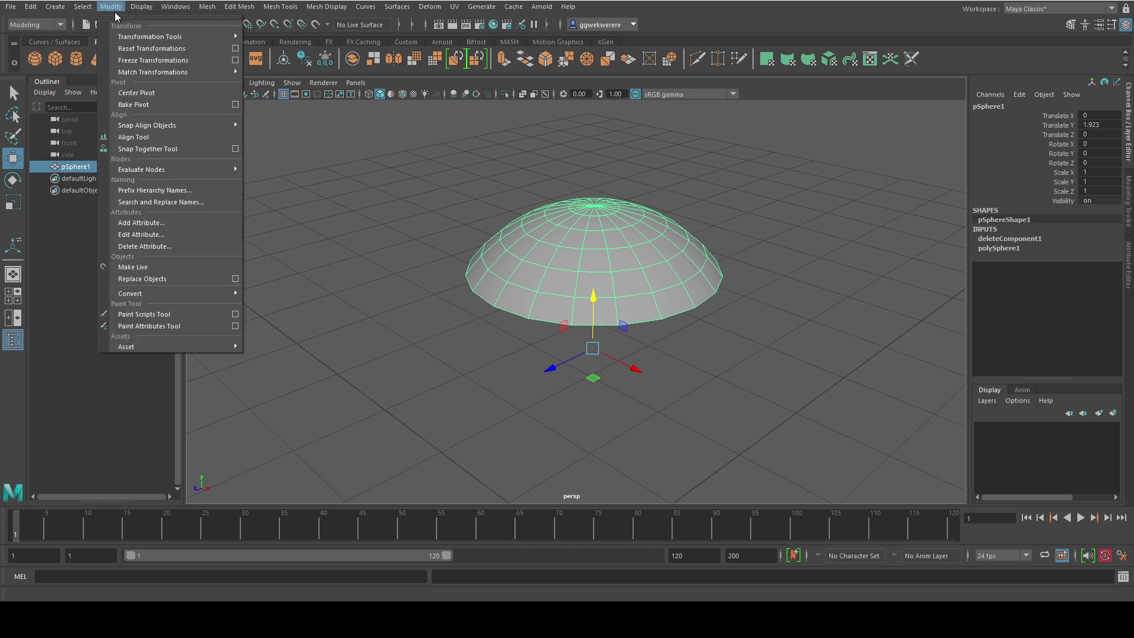
pyautogui.click(140, 94)
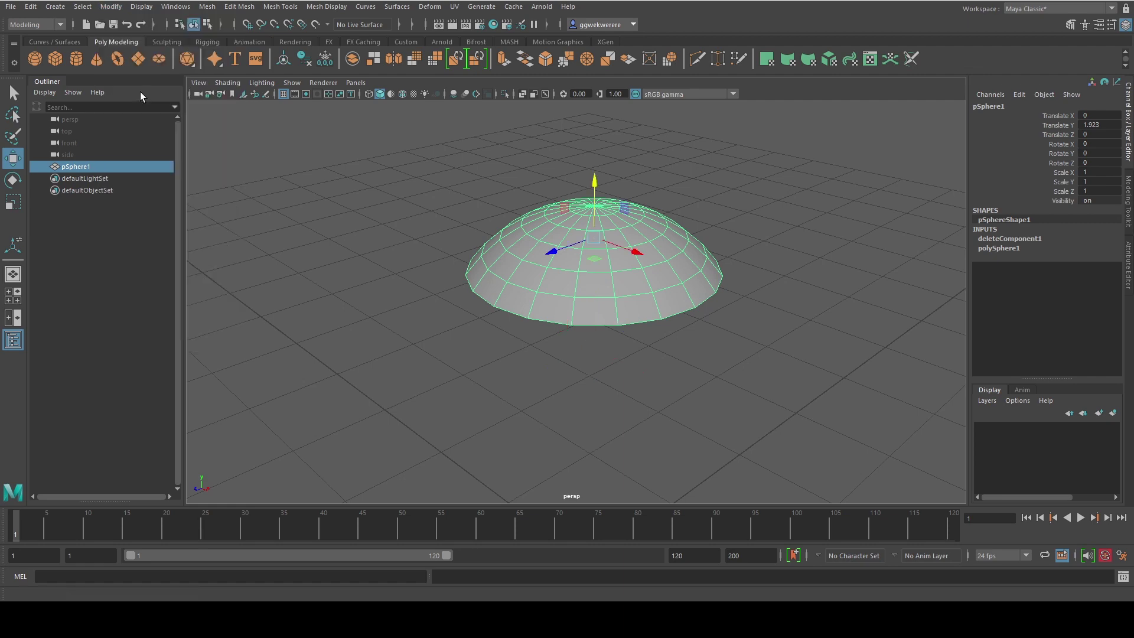
# - Flatten the dome vertically to a Y scale of about 0.15
pyautogui.keyDown('alt'); pyautogui.moveTo(500, 266); pyautogui.dragTo(588, 283); pyautogui.keyUp('alt')
pyautogui.press('r')
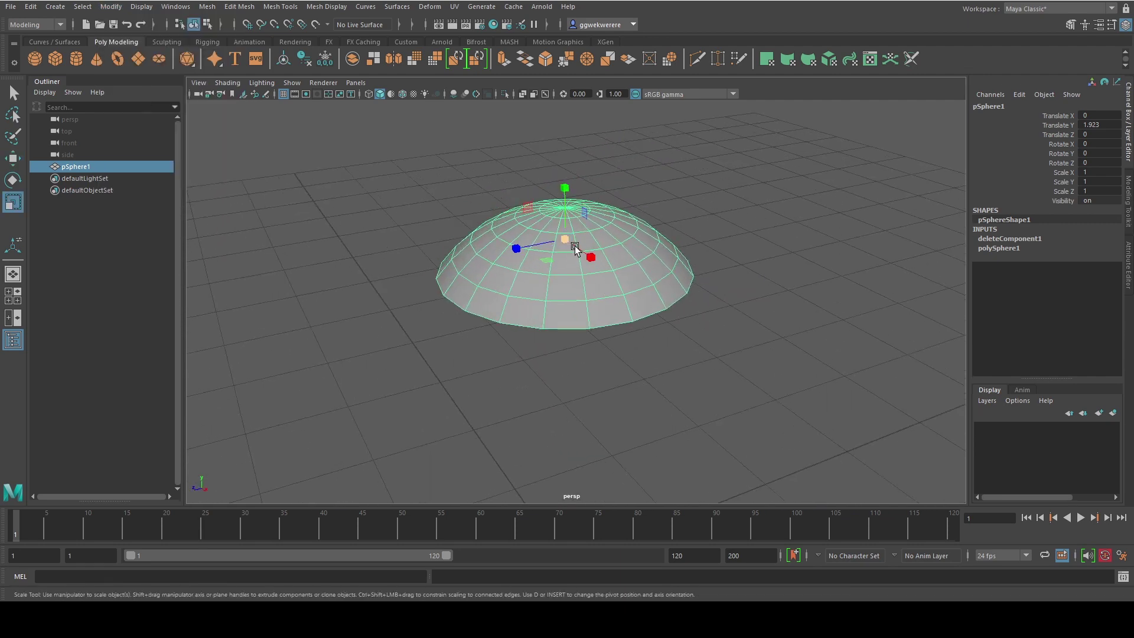
pyautogui.moveTo(564, 188); pyautogui.dragTo(625, 292)
# - Select seven spaced-out vertices around the outer rim of the flattened disc
pyautogui.moveTo(681, 352); pyautogui.dragTo(642, 296, button='right')
pyautogui.scroll(-3, 619, 329)
pyautogui.keyDown('alt'); pyautogui.moveTo(615, 331); pyautogui.dragTo(612, 344); pyautogui.keyUp('alt')
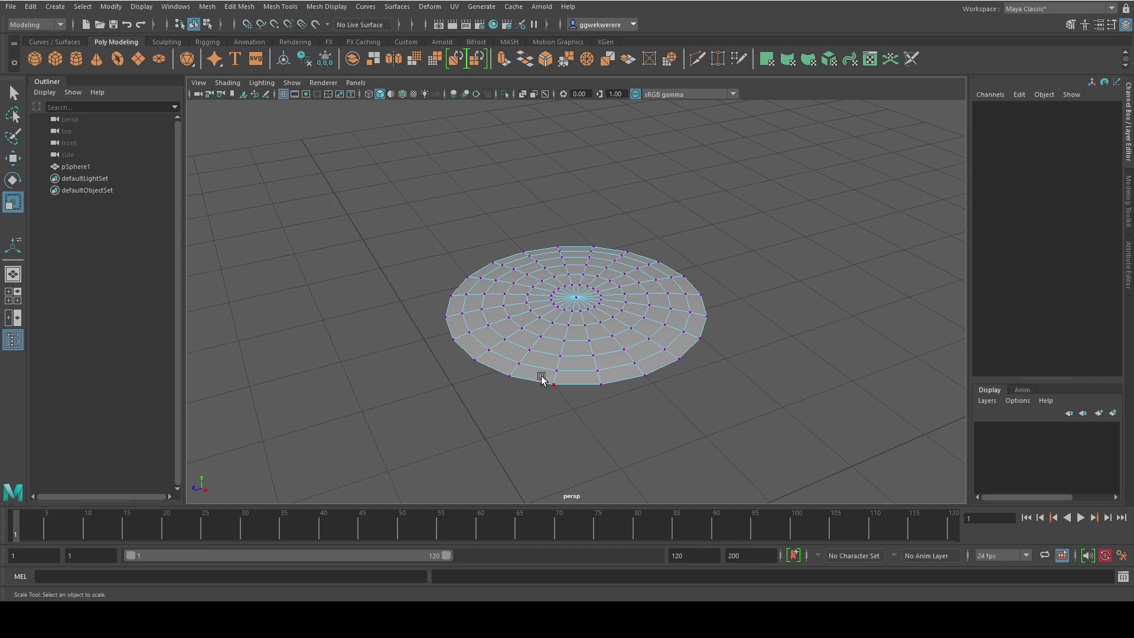
pyautogui.moveTo(555, 395); pyautogui.dragTo(556, 396)
pyautogui.keyDown('alt'); pyautogui.moveTo(628, 385); pyautogui.dragTo(637, 457); pyautogui.keyUp('alt')
pyautogui.keyDown('shift'); pyautogui.moveTo(689, 350); pyautogui.dragTo(708, 373); pyautogui.keyUp('shift')
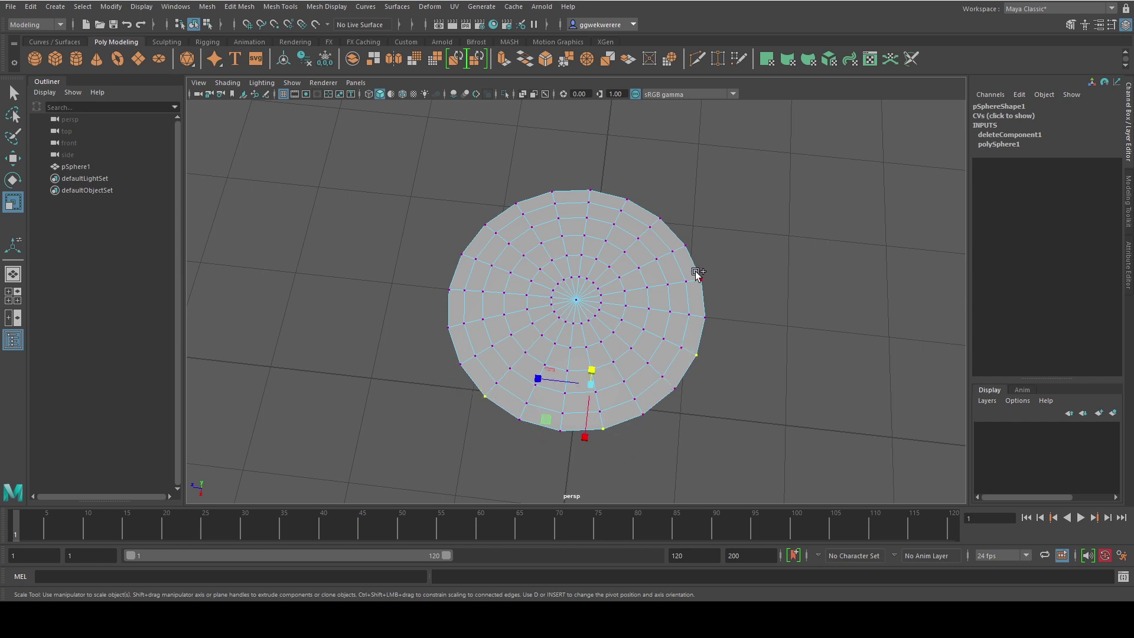
pyautogui.keyDown('shift'); pyautogui.moveTo(683, 241); pyautogui.dragTo(708, 262); pyautogui.keyUp('shift')
pyautogui.keyDown('shift'); pyautogui.moveTo(583, 179); pyautogui.dragTo(601, 193); pyautogui.keyUp('shift')
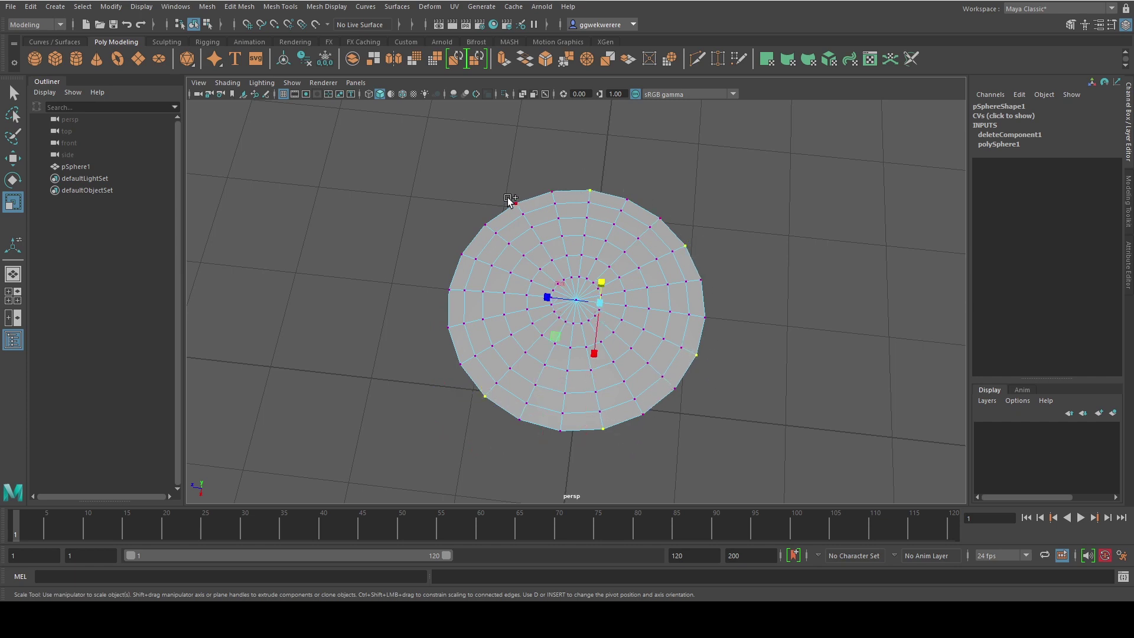
pyautogui.keyDown('shift'); pyautogui.moveTo(449, 232); pyautogui.dragTo(474, 263); pyautogui.keyUp('shift')
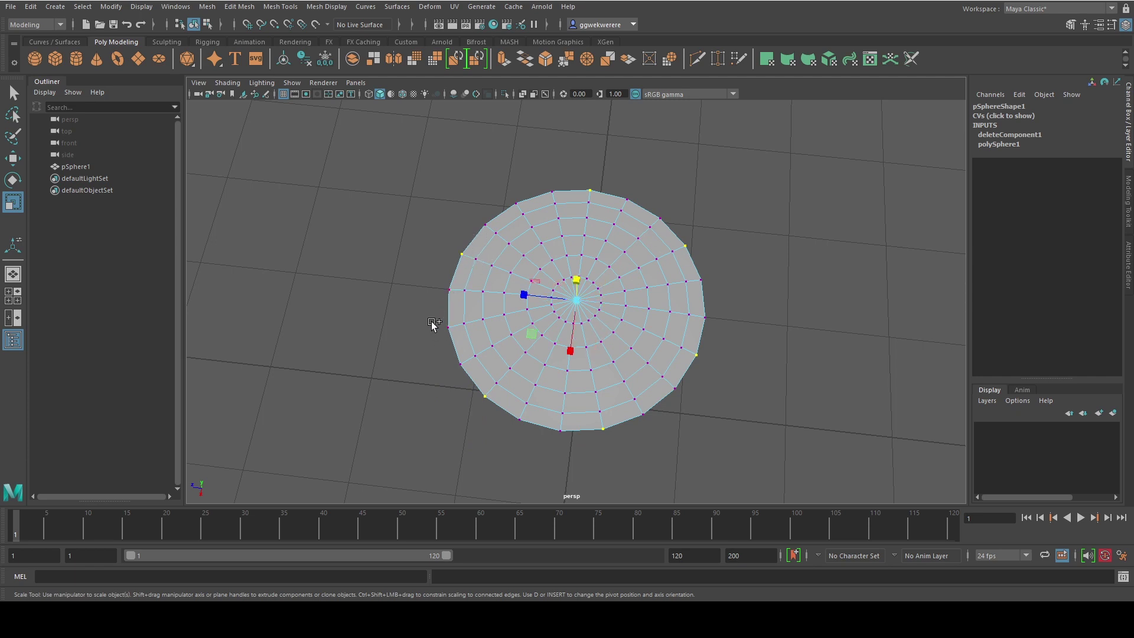
pyautogui.keyDown('shift'); pyautogui.moveTo(432, 322); pyautogui.dragTo(499, 337); pyautogui.keyUp('shift')
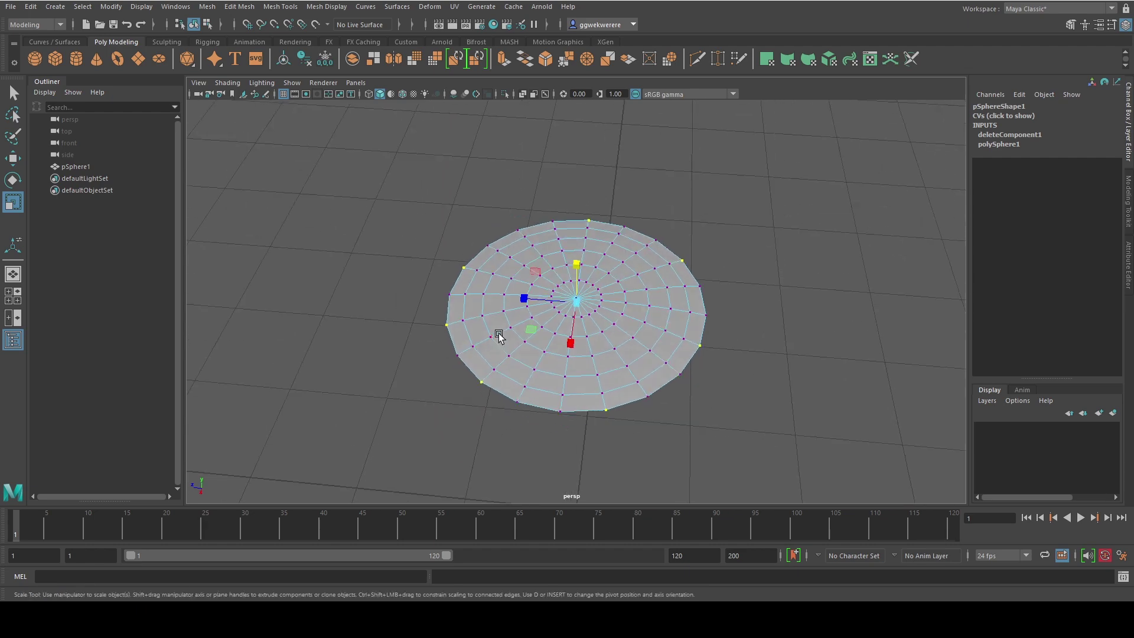
# - Turn on soft selection for the chosen rim vertices and adjust its falloff radius
pyautogui.press('b')
pyautogui.moveTo(632, 339); pyautogui.dragTo(660, 324, button='middle')
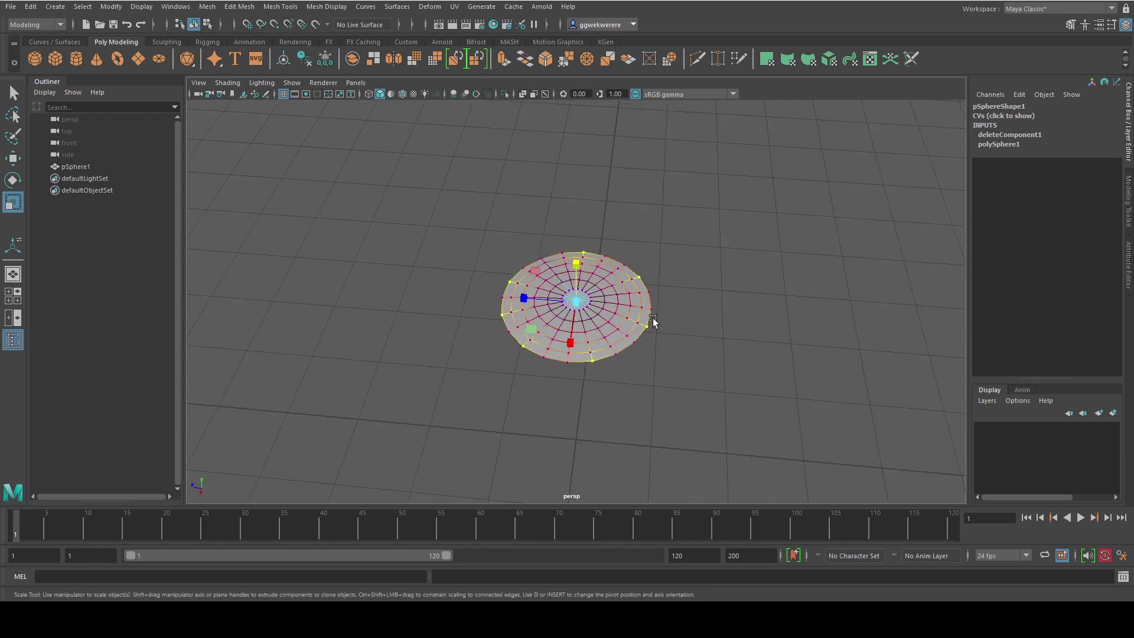
pyautogui.moveTo(654, 321); pyautogui.dragTo(639, 300)
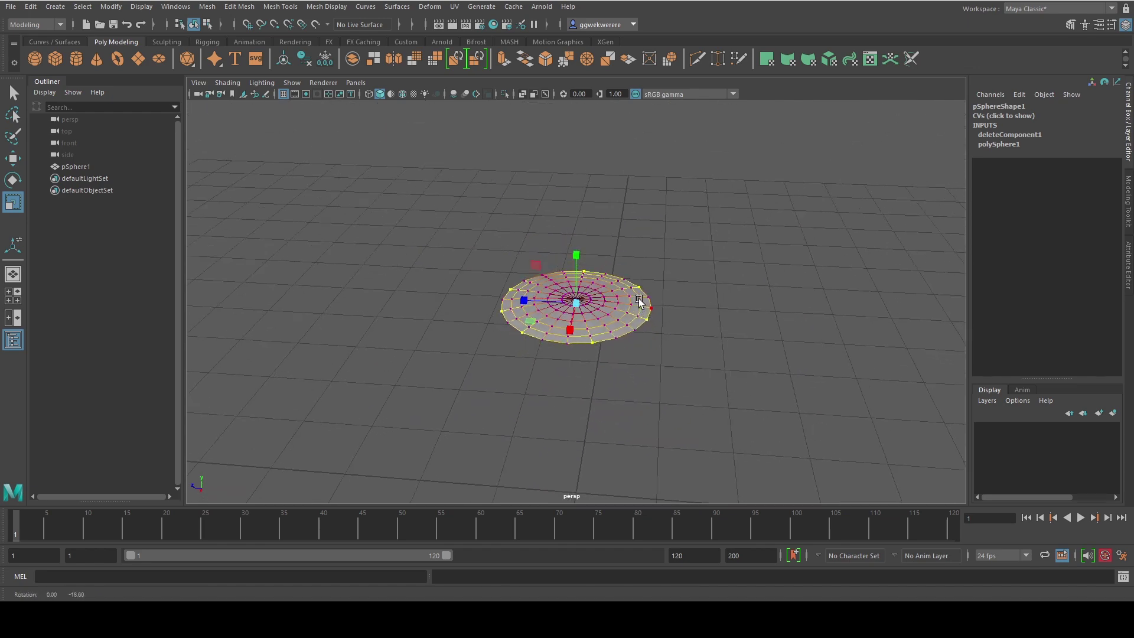
# - Try to move the selected rim vertices vertically with soft selection, and undo the moves
pyautogui.press('w')
pyautogui.moveTo(580, 254); pyautogui.dragTo(549, 321)
pyautogui.hotkey('ctrl', 'z')
pyautogui.moveTo(576, 253); pyautogui.dragTo(750, 302)
pyautogui.hotkey('ctrl', 'z')
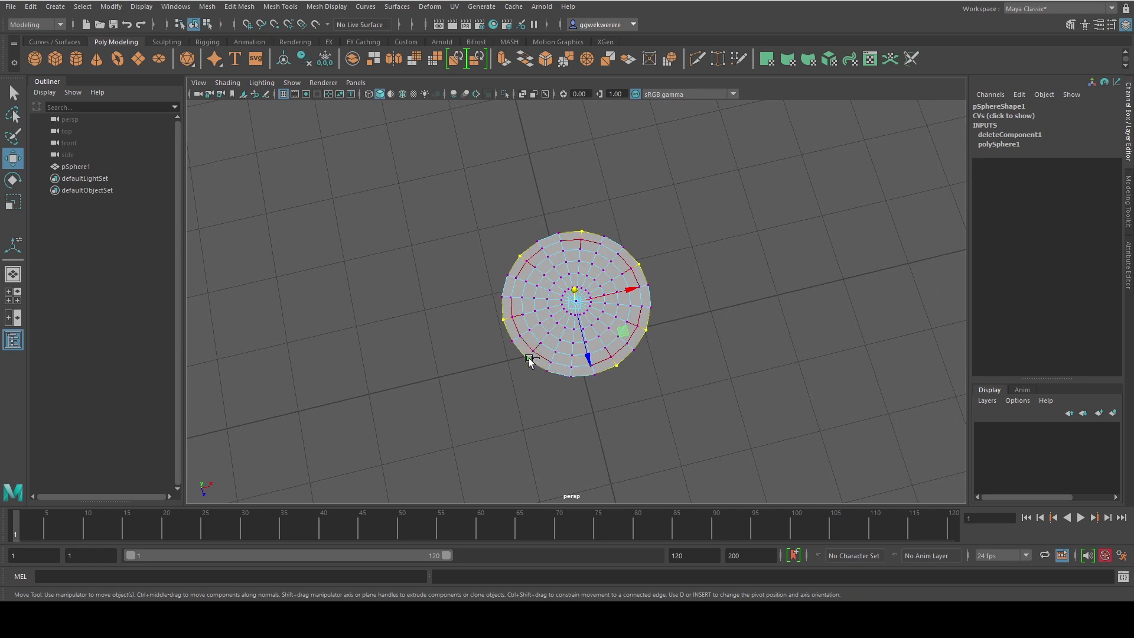
pyautogui.keyDown('alt'); pyautogui.moveTo(576, 371); pyautogui.dragTo(526, 304); pyautogui.keyUp('alt')
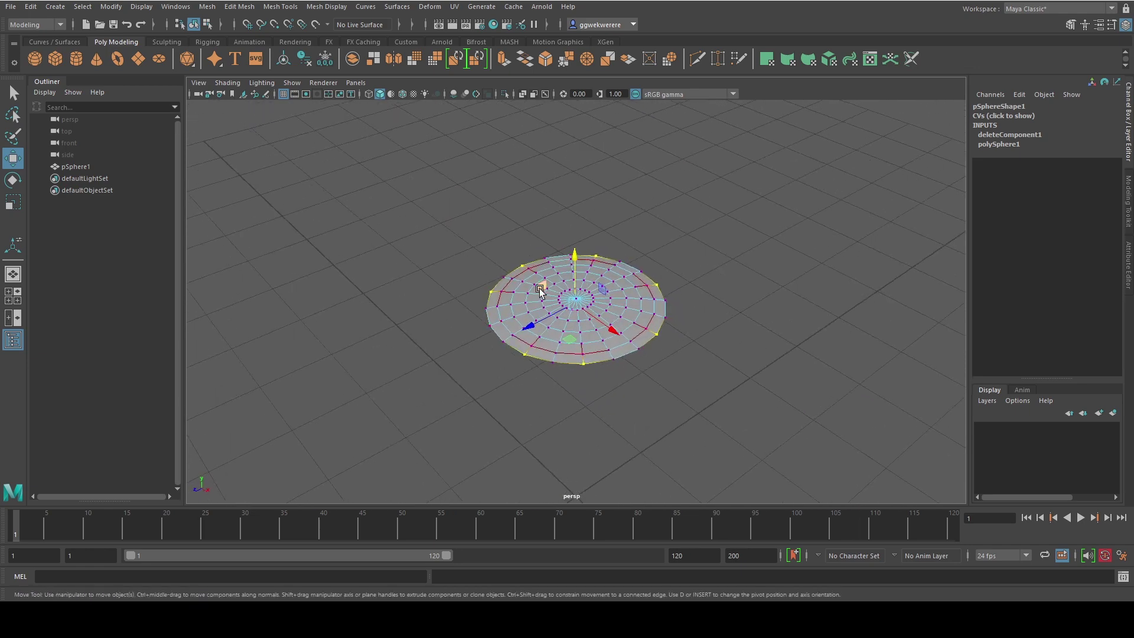
pyautogui.keyDown('alt'); pyautogui.moveTo(544, 354); pyautogui.dragTo(515, 328); pyautogui.keyUp('alt')
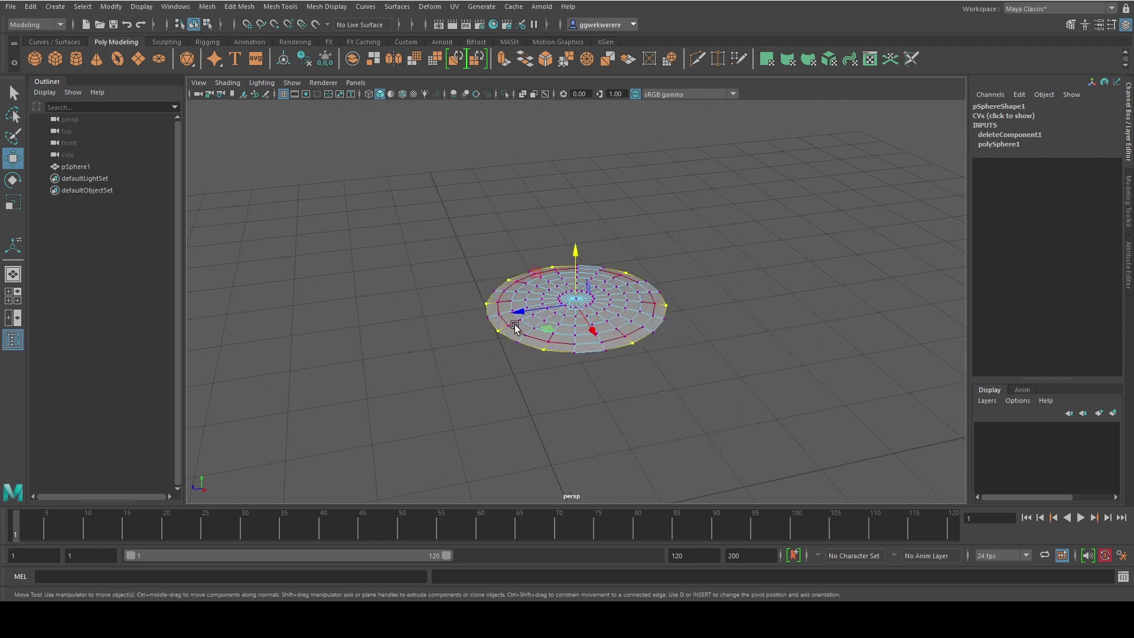
pyautogui.moveTo(562, 289); pyautogui.dragTo(553, 265)
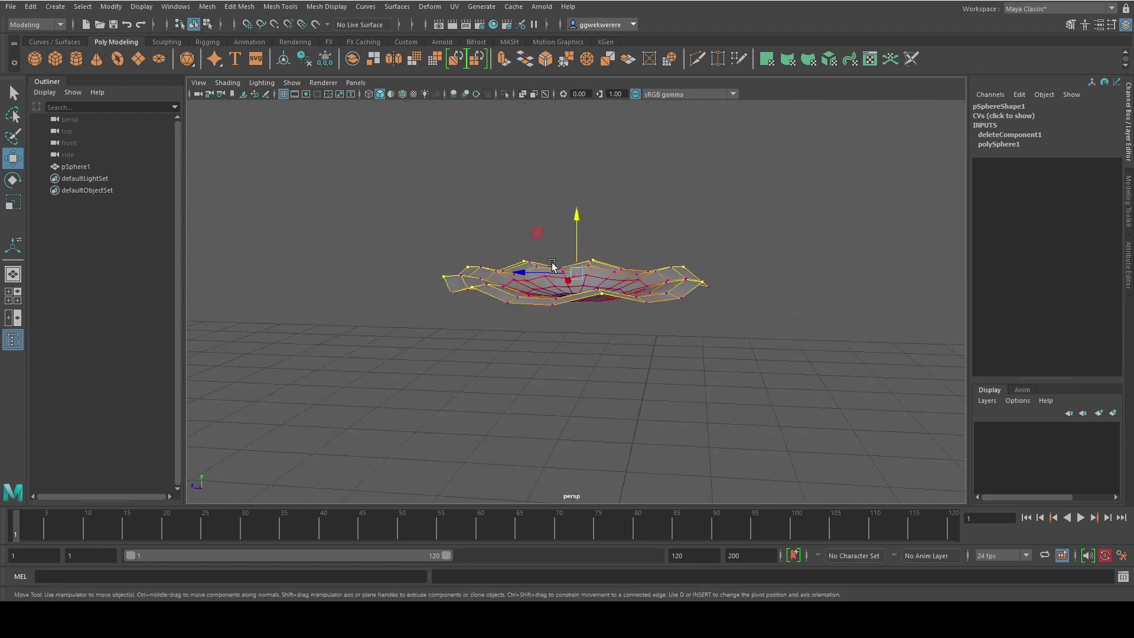
pyautogui.hotkey('ctrl', 'z')
pyautogui.hotkey('ctrl', 'z')
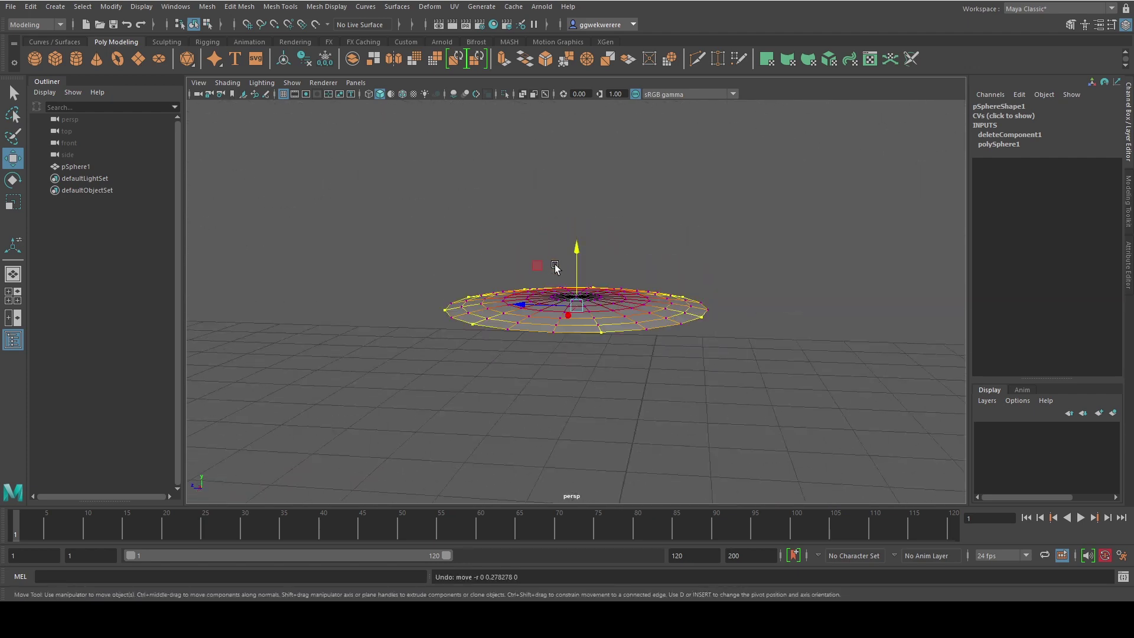
# - Adjust the soft-selection falloff and raise the selected rim vertices to give the disc a wavy edge
pyautogui.press('b')
pyautogui.moveTo(593, 281)
pyautogui.mouseDown()
pyautogui.moveTo(560, 282)
pyautogui.moveTo(584, 192)
pyautogui.moveTo(586, 219)
pyautogui.moveTo(654, 246)
pyautogui.mouseUp()
pyautogui.hotkey('ctrl', 'z')
pyautogui.moveTo(579, 254); pyautogui.dragTo(569, 303)
# - Select the whole wavy disc in Object Mode and stretch it vertically to a Y scale of about 0.45
pyautogui.keyDown('alt'); pyautogui.moveTo(568, 301); pyautogui.dragTo(566, 343, button='middle'); pyautogui.keyUp('alt')
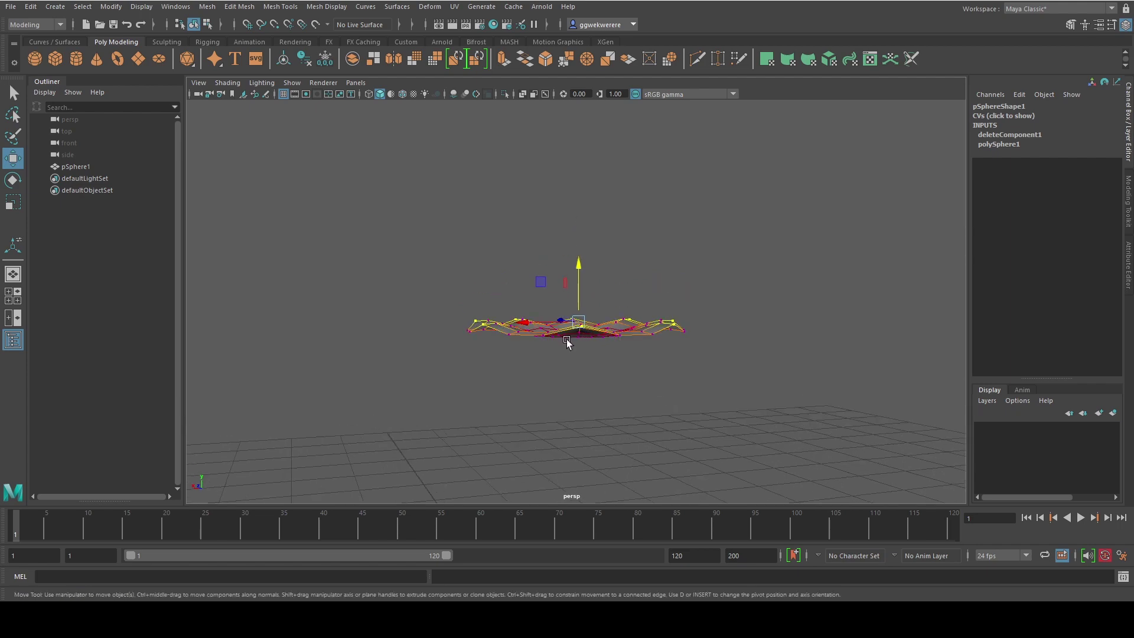
pyautogui.scroll(3, 566, 342)
pyautogui.keyDown('alt'); pyautogui.moveTo(629, 346); pyautogui.dragTo(614, 326); pyautogui.keyUp('alt')
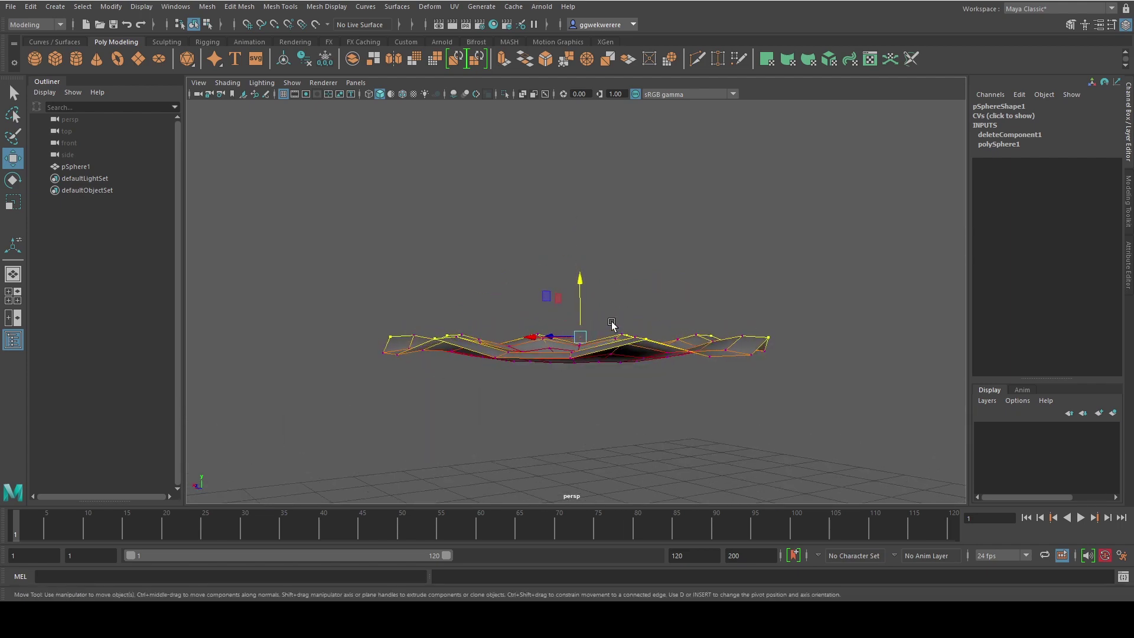
pyautogui.moveTo(613, 342); pyautogui.dragTo(649, 276, button='right')
pyautogui.keyDown('alt'); pyautogui.moveTo(618, 349); pyautogui.dragTo(599, 384); pyautogui.keyUp('alt')
pyautogui.click(652, 262)
pyautogui.click(598, 326)
pyautogui.press('r')
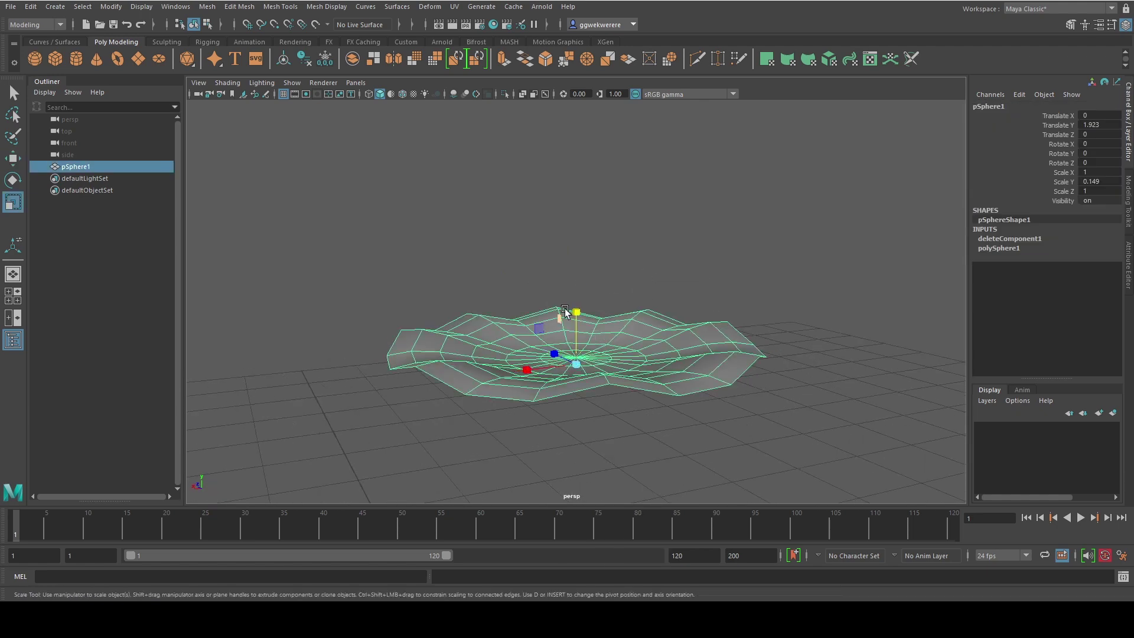
pyautogui.moveTo(575, 310); pyautogui.dragTo(576, 282)
# - Select the vertices at the low center of the wavy mesh and move them upward
pyautogui.moveTo(577, 283); pyautogui.dragTo(528, 287, button='right')
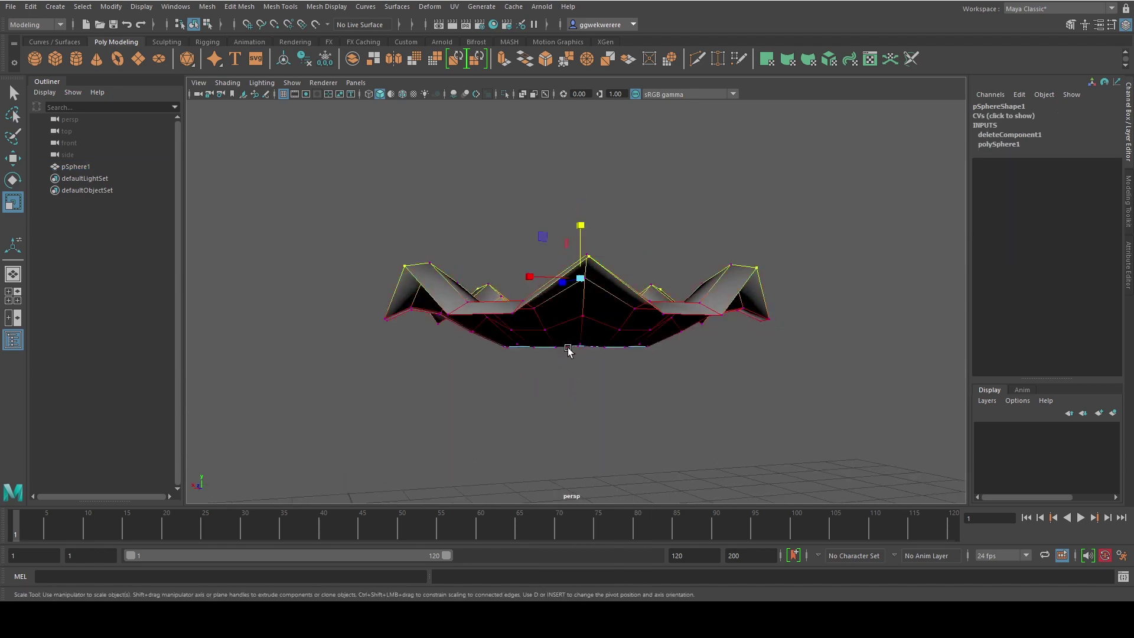
pyautogui.moveTo(680, 394); pyautogui.dragTo(477, 347)
pyautogui.keyDown('alt'); pyautogui.moveTo(477, 347); pyautogui.dragTo(574, 331); pyautogui.keyUp('alt')
pyautogui.press('w')
pyautogui.moveTo(575, 289); pyautogui.dragTo(576, 251)
# - Return to Object Mode and select the entire wavy mesh
pyautogui.keyDown('alt'); pyautogui.moveTo(585, 284); pyautogui.dragTo(526, 334); pyautogui.keyUp('alt')
pyautogui.moveTo(553, 335); pyautogui.dragTo(589, 275, button='right')
pyautogui.scroll(-4, 569, 328)
pyautogui.moveTo(570, 330)
pyautogui.keyDown('alt'); pyautogui.mouseDown()
pyautogui.moveTo(527, 374)
pyautogui.moveTo(615, 331)
pyautogui.moveTo(547, 335)
pyautogui.moveTo(697, 337)
pyautogui.moveTo(550, 324)
pyautogui.moveTo(643, 309)
pyautogui.moveTo(562, 308)
pyautogui.mouseUp(); pyautogui.keyUp('alt')
pyautogui.click(698, 337)
pyautogui.scroll(4, 577, 329)
pyautogui.click(577, 329)
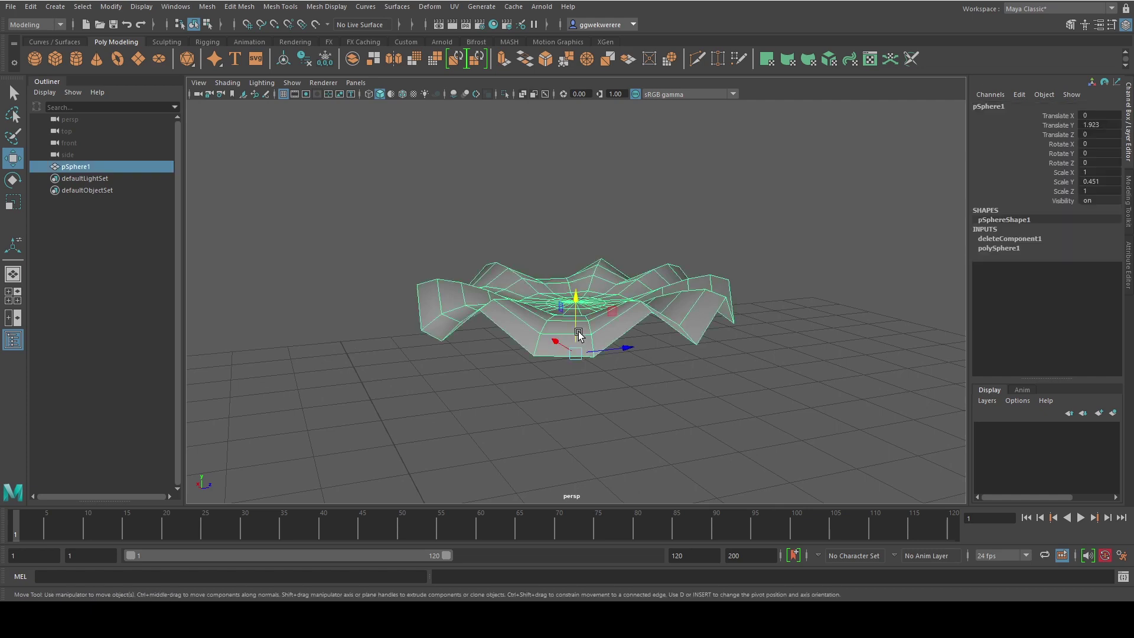
# - Turn on smooth mesh preview for the wavy disc and check its rounded shape from a wider view
pyautogui.press('3')
pyautogui.click(544, 374)
pyautogui.keyDown('alt'); pyautogui.moveTo(544, 374); pyautogui.dragTo(494, 381); pyautogui.keyUp('alt')
pyautogui.click(522, 361)
pyautogui.scroll(-5, 547, 384)
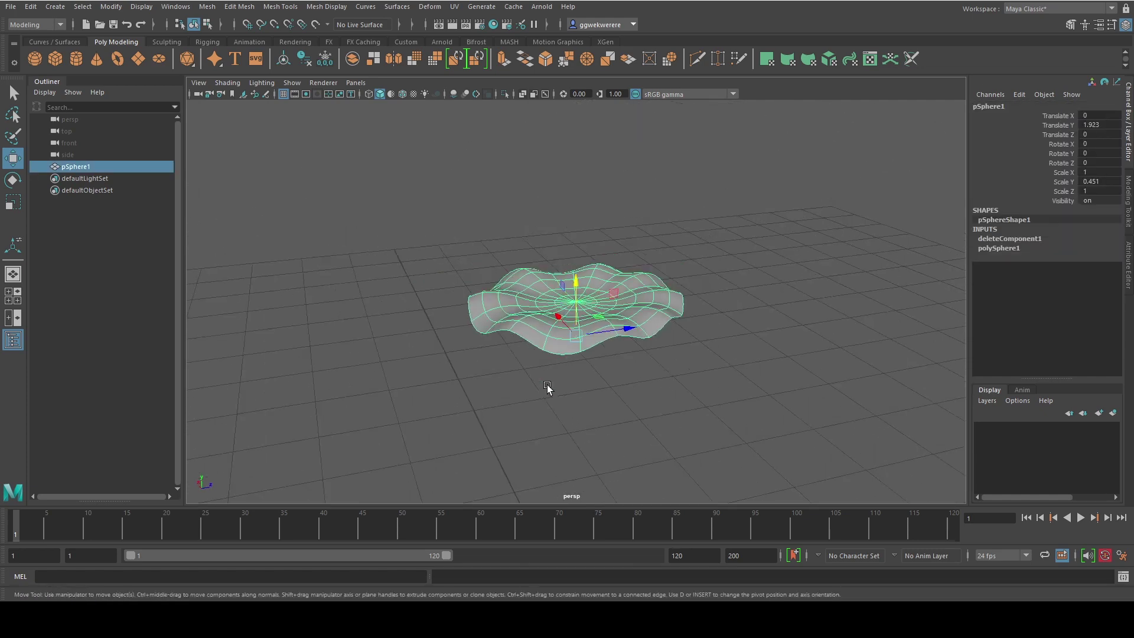
pyautogui.moveTo(565, 431)
pyautogui.keyDown('alt'); pyautogui.mouseDown()
pyautogui.moveTo(539, 332)
pyautogui.moveTo(505, 384)
pyautogui.mouseUp(); pyautogui.keyUp('alt')
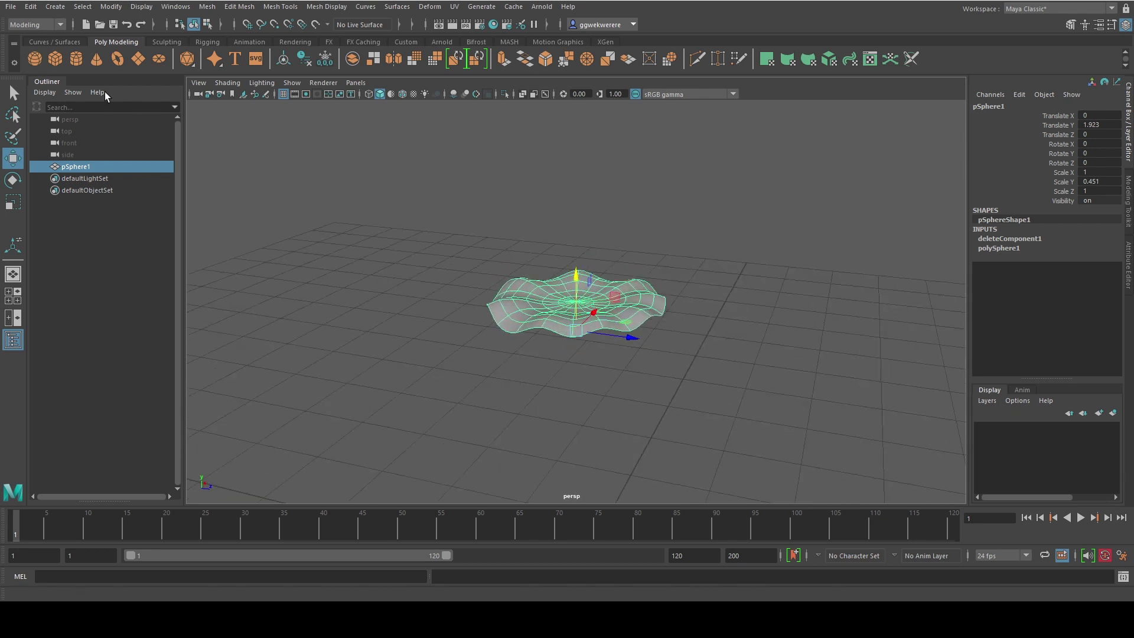
# - Create a polygon cylinder, raise it onto the grid and scale it into a thin, tall trunk of about 0.188, 2.741, 0.188
pyautogui.click(74, 63)
pyautogui.scroll(-5, 633, 347)
pyautogui.keyDown('alt'); pyautogui.moveTo(633, 348); pyautogui.dragTo(615, 377); pyautogui.keyUp('alt')
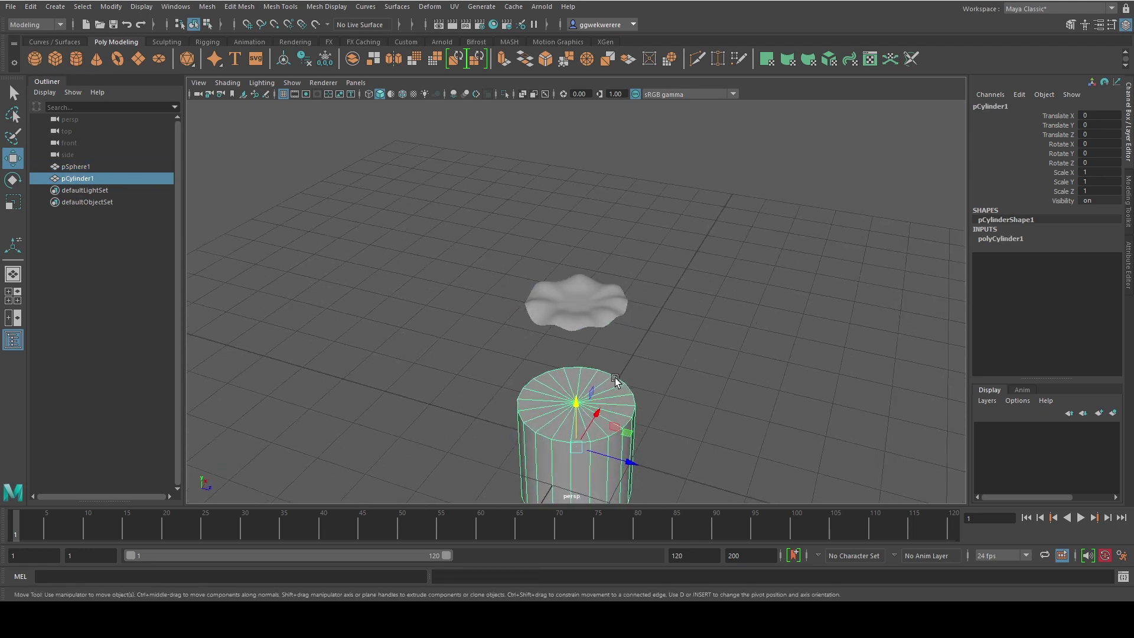
pyautogui.scroll(-2, 609, 396)
pyautogui.keyDown('alt'); pyautogui.moveTo(600, 418); pyautogui.dragTo(578, 260); pyautogui.keyUp('alt')
pyautogui.press('r')
pyautogui.moveTo(580, 309); pyautogui.dragTo(502, 322)
pyautogui.moveTo(576, 266); pyautogui.dragTo(582, 165)
# - Select the trunk's top vertices, scale them together into a point and return to Object Mode
pyautogui.keyDown('alt'); pyautogui.moveTo(565, 218); pyautogui.dragTo(538, 192); pyautogui.keyUp('alt')
pyautogui.moveTo(570, 184); pyautogui.dragTo(532, 179, button='right')
pyautogui.moveTo(611, 180); pyautogui.dragTo(611, 179)
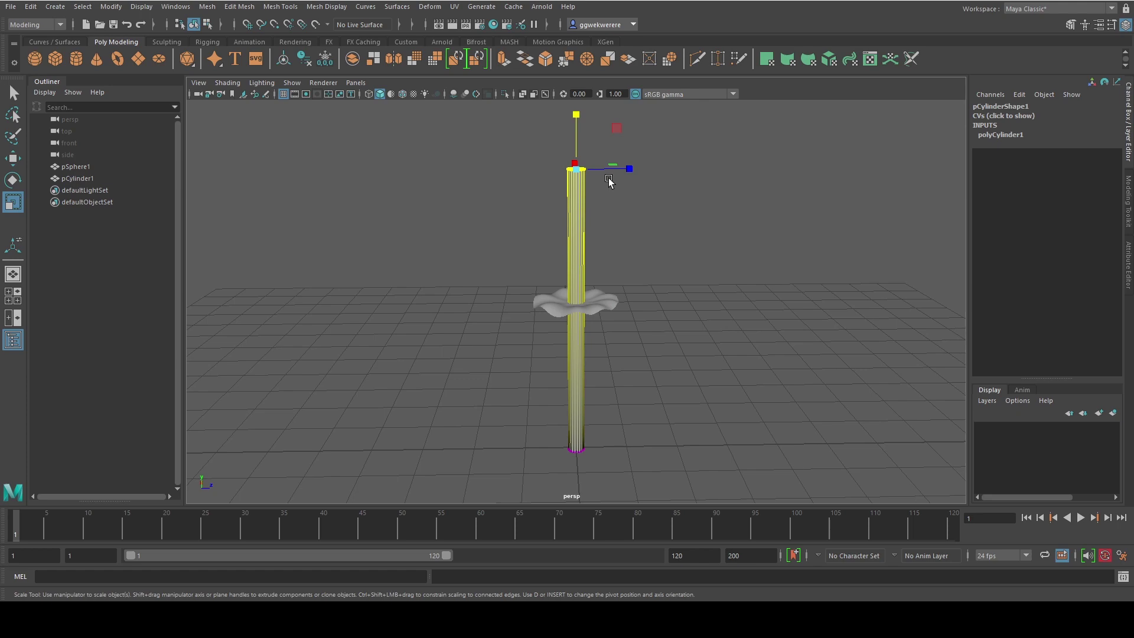
pyautogui.click(576, 169)
pyautogui.moveTo(575, 170)
pyautogui.keyDown('alt'); pyautogui.mouseDown()
pyautogui.moveTo(601, 190)
pyautogui.moveTo(566, 185)
pyautogui.mouseUp(); pyautogui.keyUp('alt')
pyautogui.keyDown('alt'); pyautogui.moveTo(603, 302); pyautogui.dragTo(572, 230, button='middle'); pyautogui.keyUp('alt')
pyautogui.moveTo(550, 182); pyautogui.dragTo(573, 167, button='right')
# - Examine the tapered trunk and how the wavy disc sits around it from several angles
pyautogui.click(618, 248)
pyautogui.moveTo(618, 248)
pyautogui.keyDown('alt'); pyautogui.mouseDown()
pyautogui.moveTo(586, 215)
pyautogui.moveTo(558, 259)
pyautogui.moveTo(601, 260)
pyautogui.mouseUp(); pyautogui.keyUp('alt')
pyautogui.click(560, 229)
pyautogui.moveTo(570, 224)
pyautogui.mouseDown()
pyautogui.moveTo(556, 249)
pyautogui.moveTo(563, 256)
pyautogui.mouseUp()
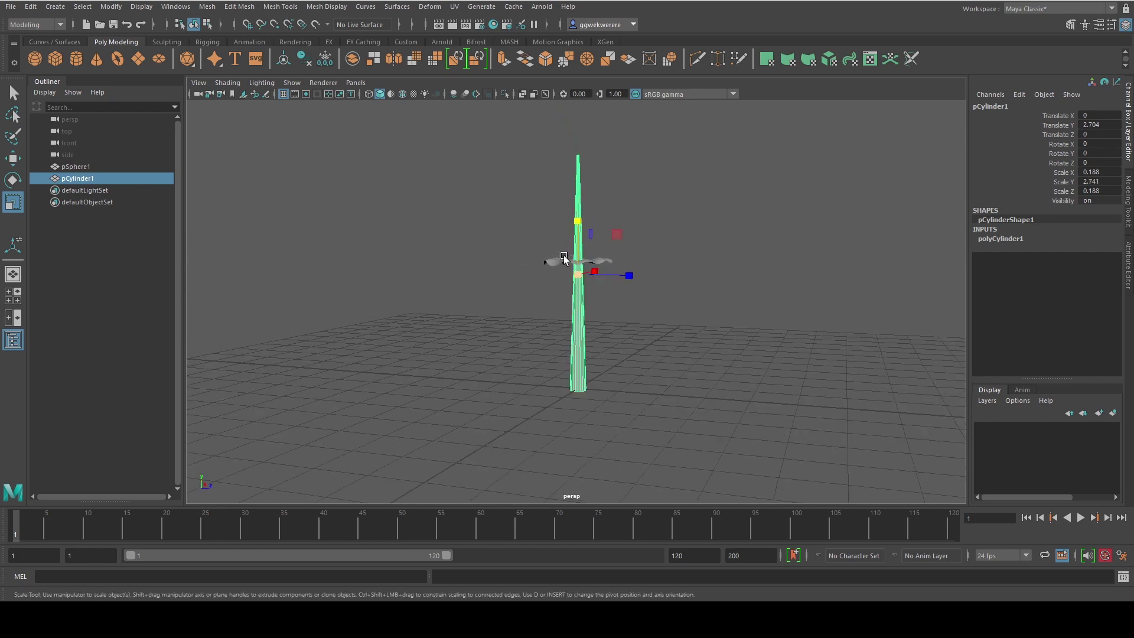
pyautogui.scroll(6, 614, 332)
pyautogui.scroll(-5, 615, 335)
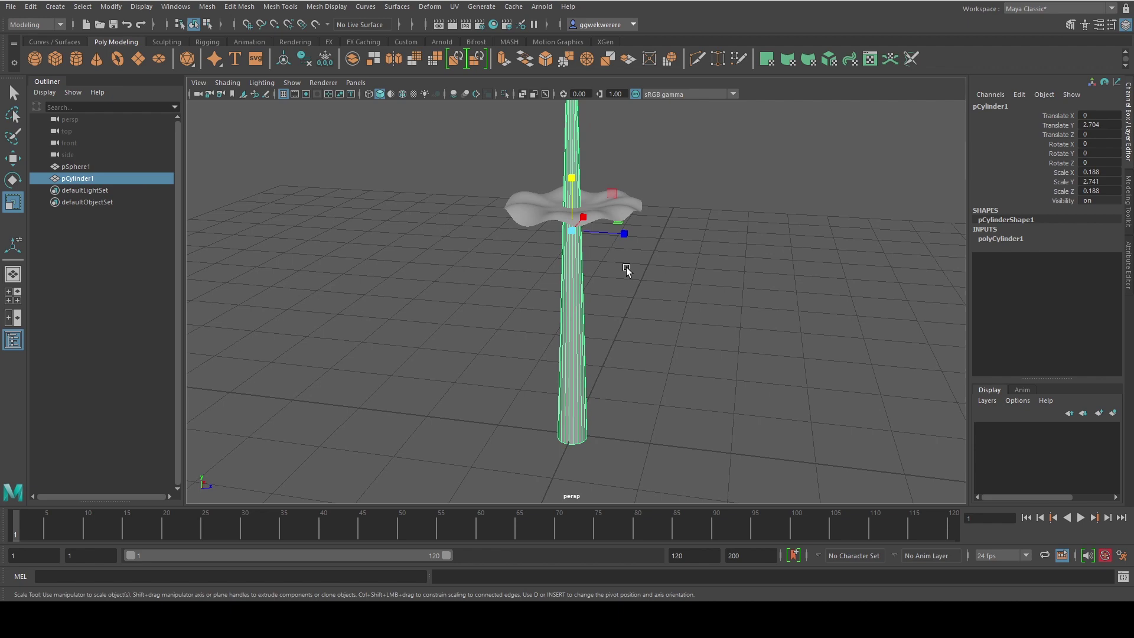
pyautogui.keyDown('alt'); pyautogui.moveTo(633, 294); pyautogui.dragTo(570, 307); pyautogui.keyUp('alt')
pyautogui.scroll(6, 569, 307)
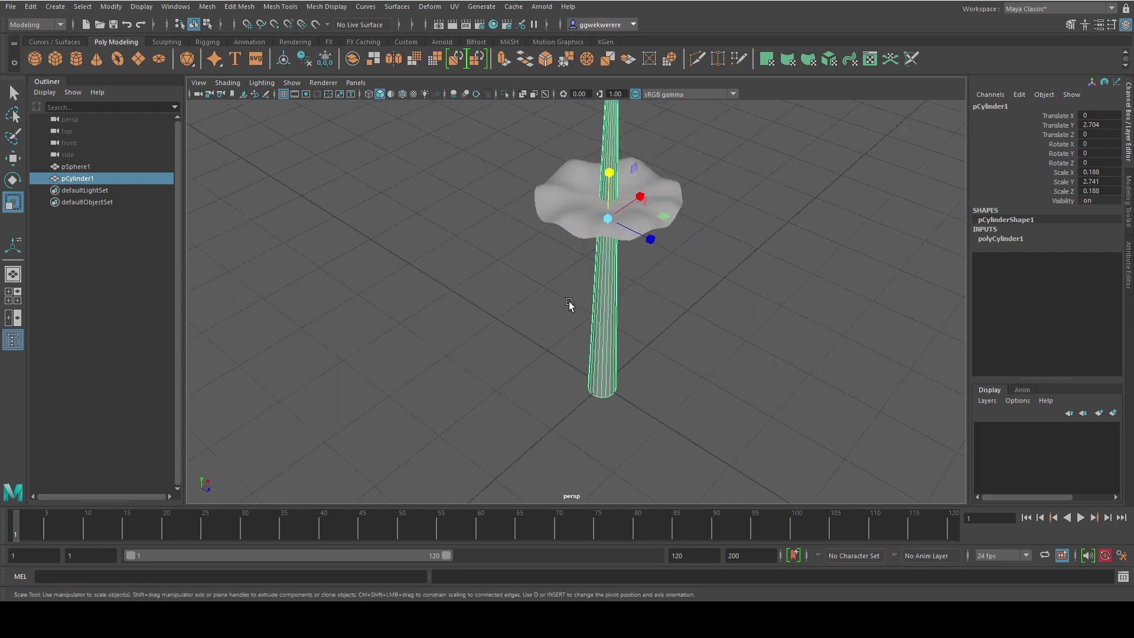
pyautogui.keyDown('alt'); pyautogui.moveTo(581, 270); pyautogui.dragTo(564, 310, button='middle'); pyautogui.keyUp('alt')
pyautogui.click(589, 266)
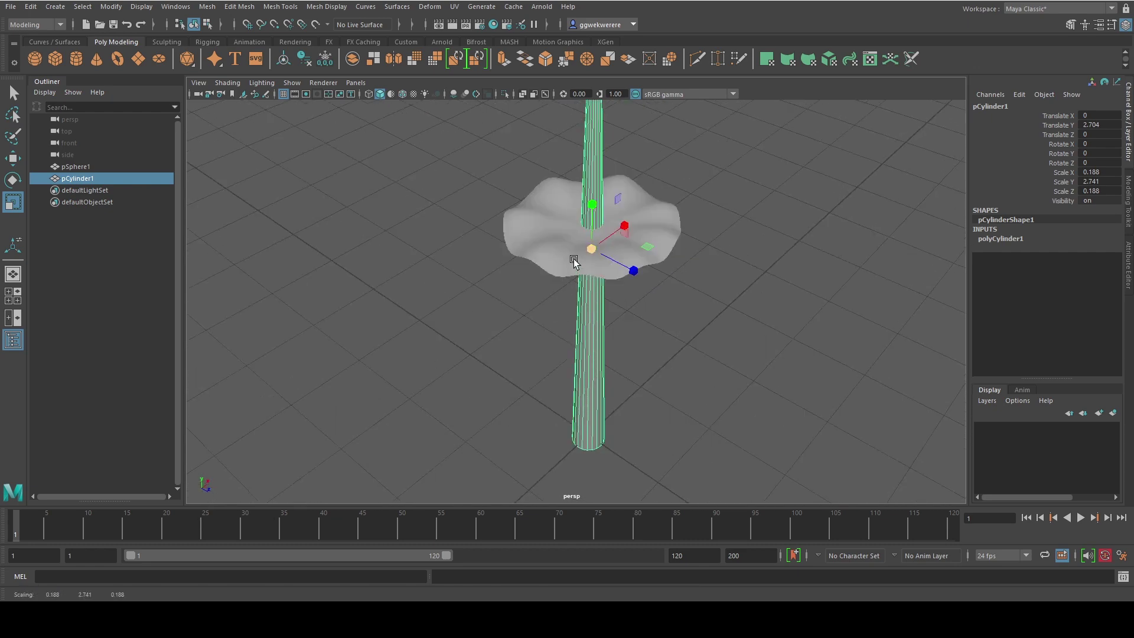
# - Select the wavy disc and turn off its smooth mesh preview
pyautogui.click(541, 244)
pyautogui.scroll(-4, 573, 310)
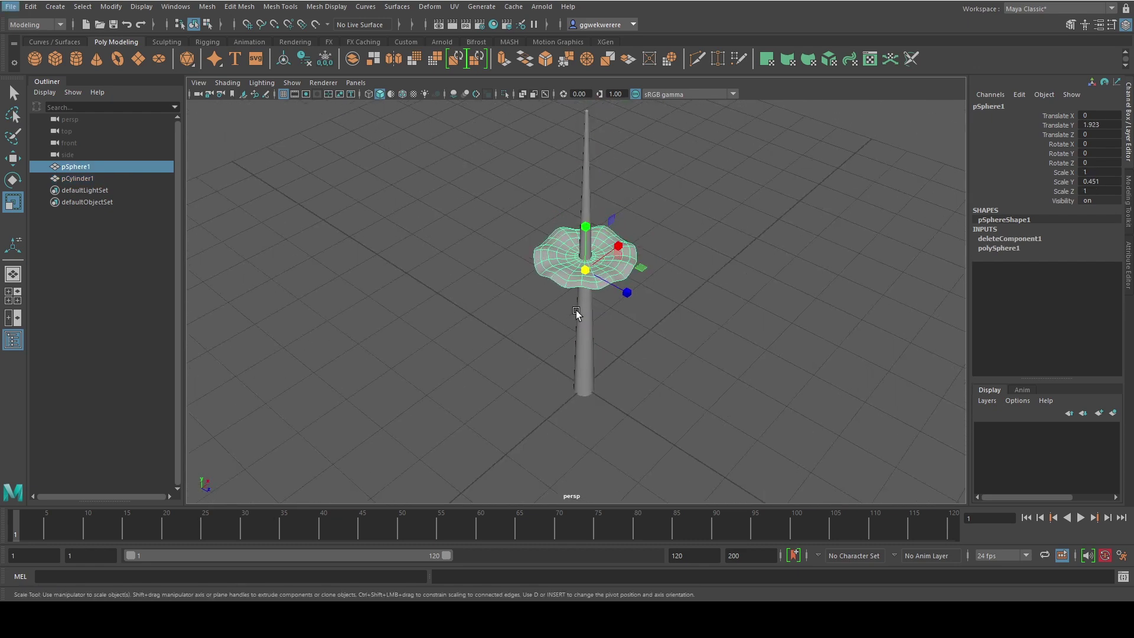
pyautogui.scroll(-3, 577, 310)
pyautogui.scroll(5, 583, 289)
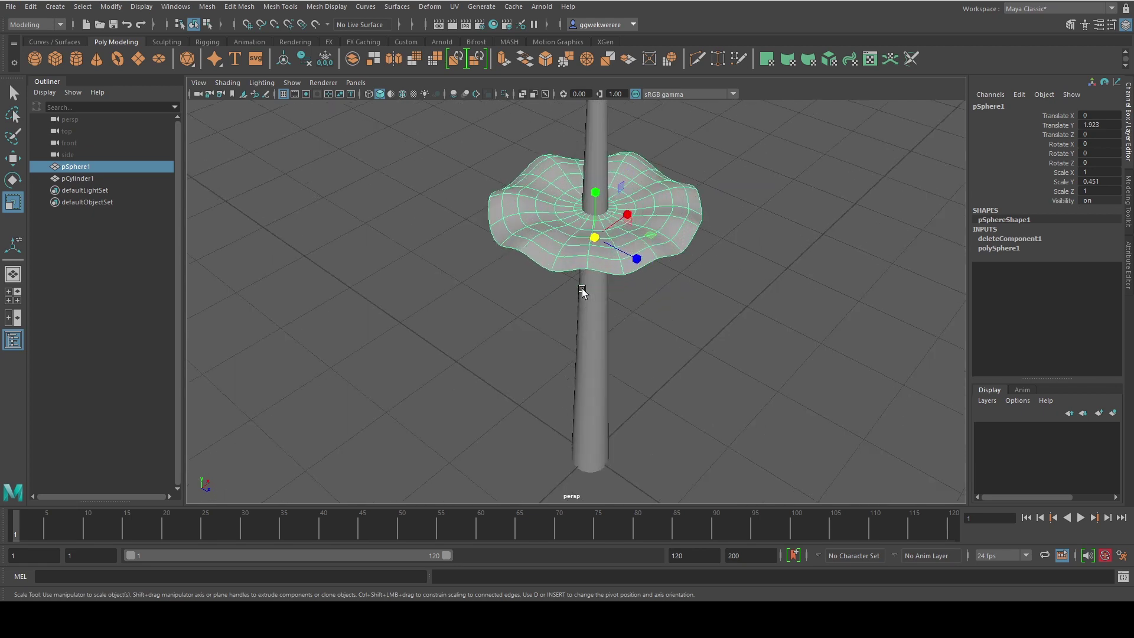
pyautogui.scroll(3, 544, 286)
pyautogui.press('1')
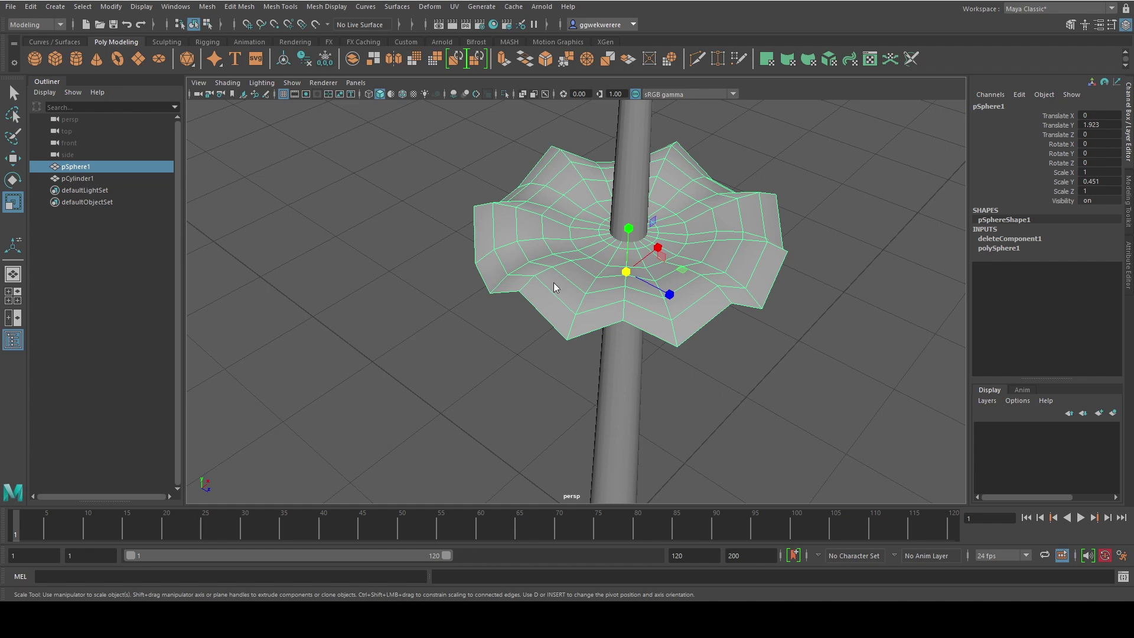
# - Insert an edge loop very close to the outer rim of the wavy disc
pyautogui.keyDown('shift'); pyautogui.moveTo(554, 282); pyautogui.dragTo(482, 303, button='right'); pyautogui.keyUp('shift')
pyautogui.scroll(4, 572, 317)
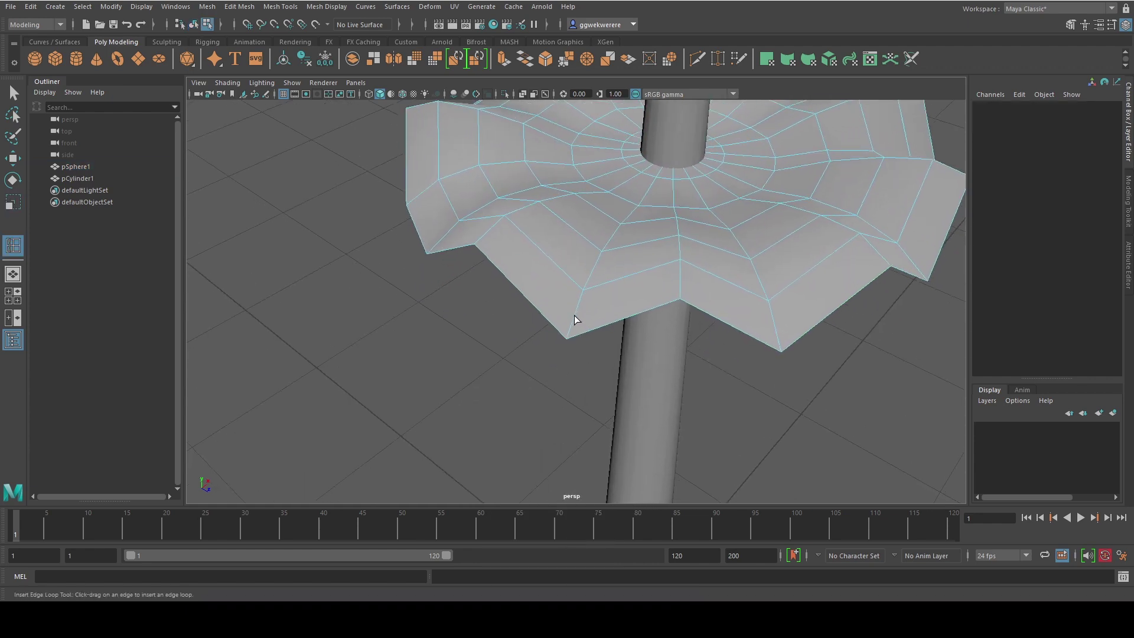
pyautogui.moveTo(574, 316); pyautogui.dragTo(573, 338)
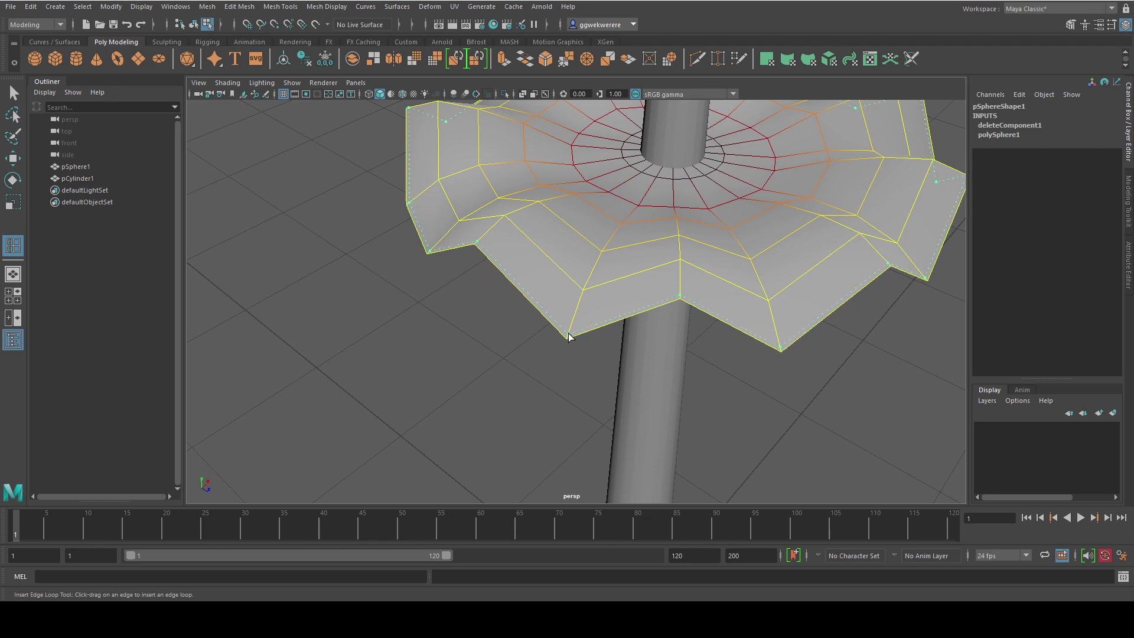
pyautogui.moveTo(570, 339); pyautogui.dragTo(570, 345)
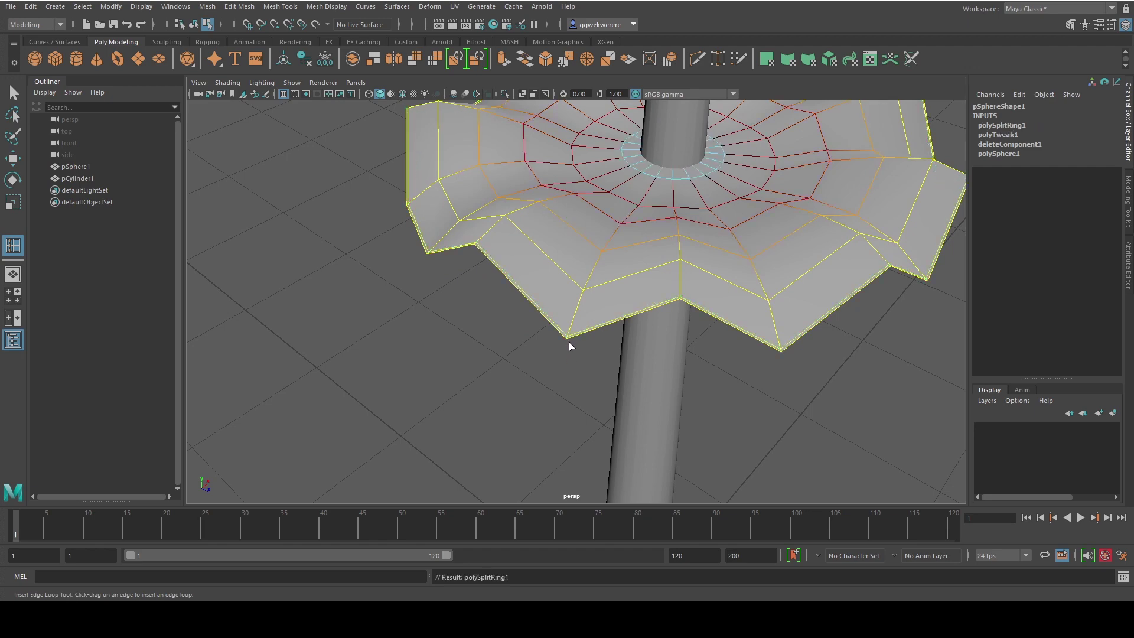
pyautogui.scroll(5, 570, 340)
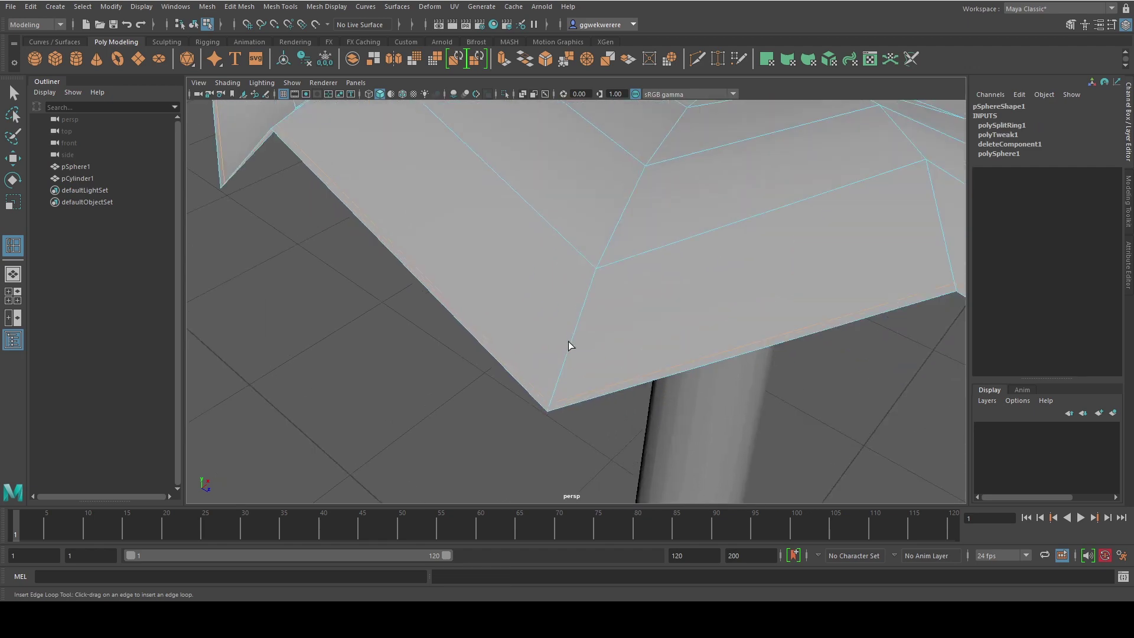
pyautogui.moveTo(574, 318); pyautogui.dragTo(576, 335, button='right')
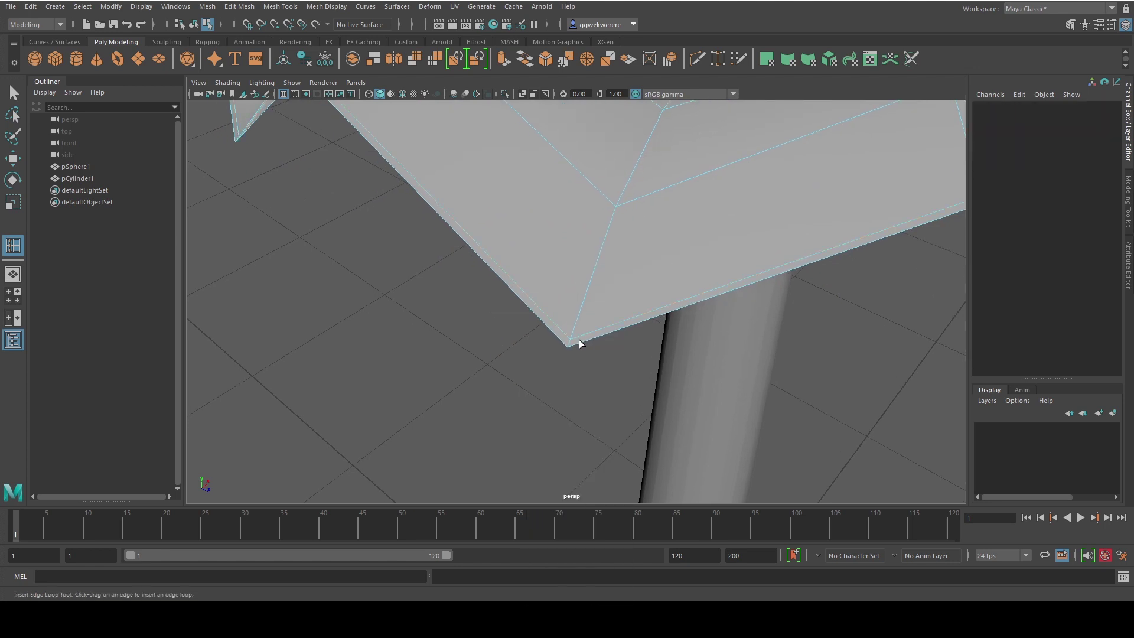
pyautogui.scroll(-3, 579, 342)
pyautogui.click(579, 316)
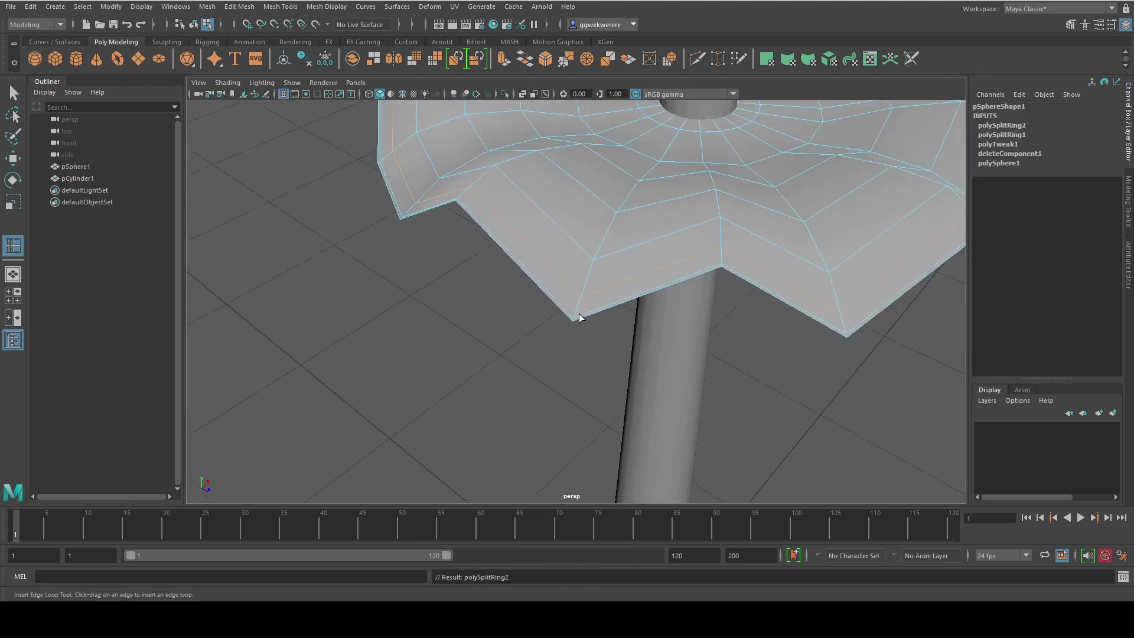
pyautogui.hotkey('ctrl', 'z')
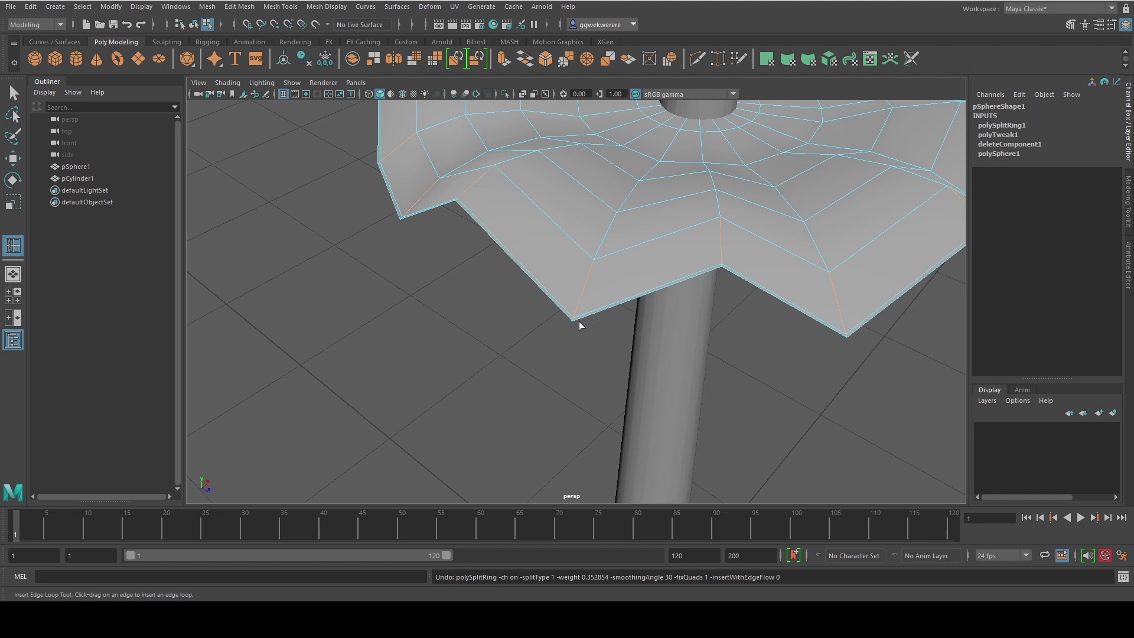
# - Select the full ring of narrow faces along the disc's rim and check the selection in wireframe display
pyautogui.press('q')
pyautogui.scroll(2, 577, 322)
pyautogui.click(577, 325)
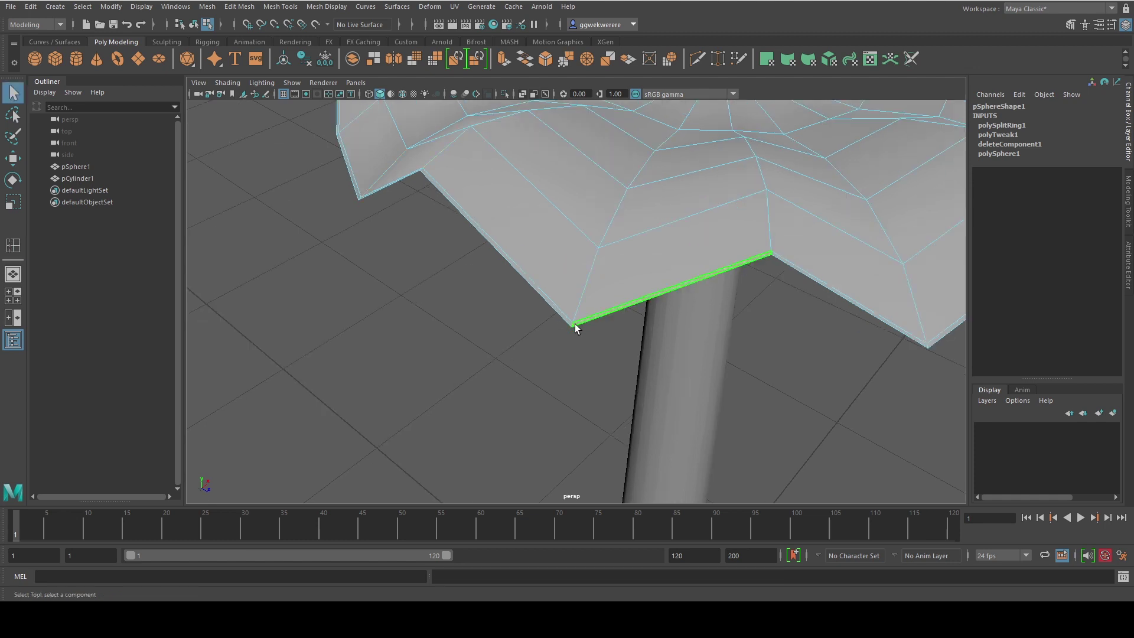
pyautogui.keyDown('shift'); pyautogui.click(561, 313); pyautogui.keyUp('shift')
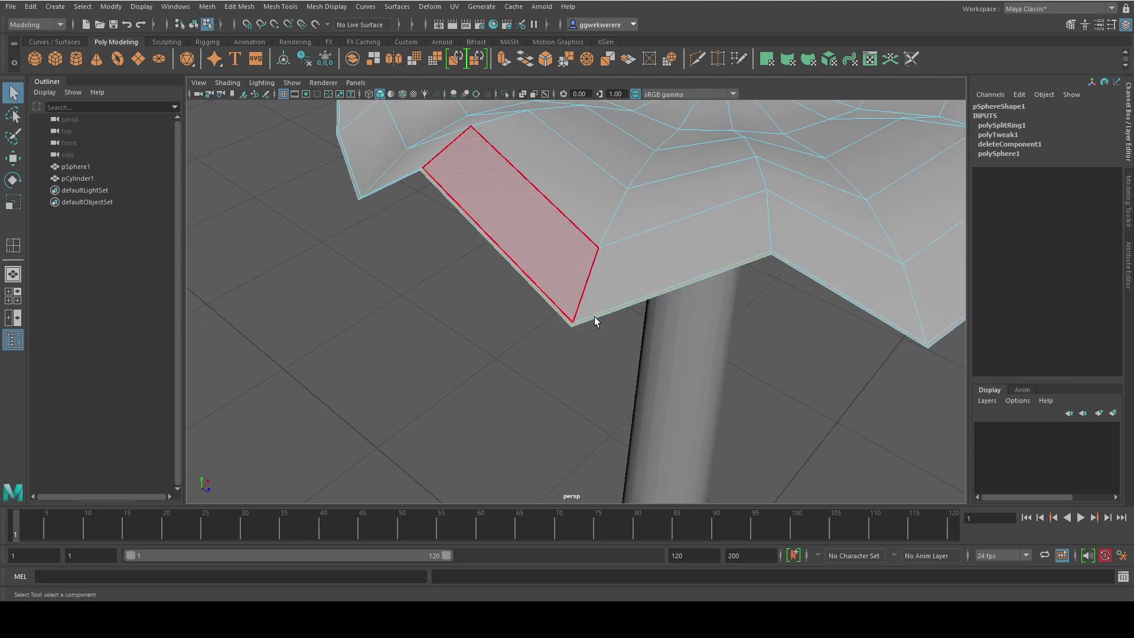
pyautogui.keyDown('shift'); pyautogui.doubleClick(615, 311); pyautogui.keyUp('shift')
pyautogui.keyDown('alt'); pyautogui.moveTo(620, 308); pyautogui.dragTo(606, 259); pyautogui.keyUp('alt')
pyautogui.press('4')
pyautogui.scroll(-5, 615, 309)
pyautogui.scroll(-2, 606, 308)
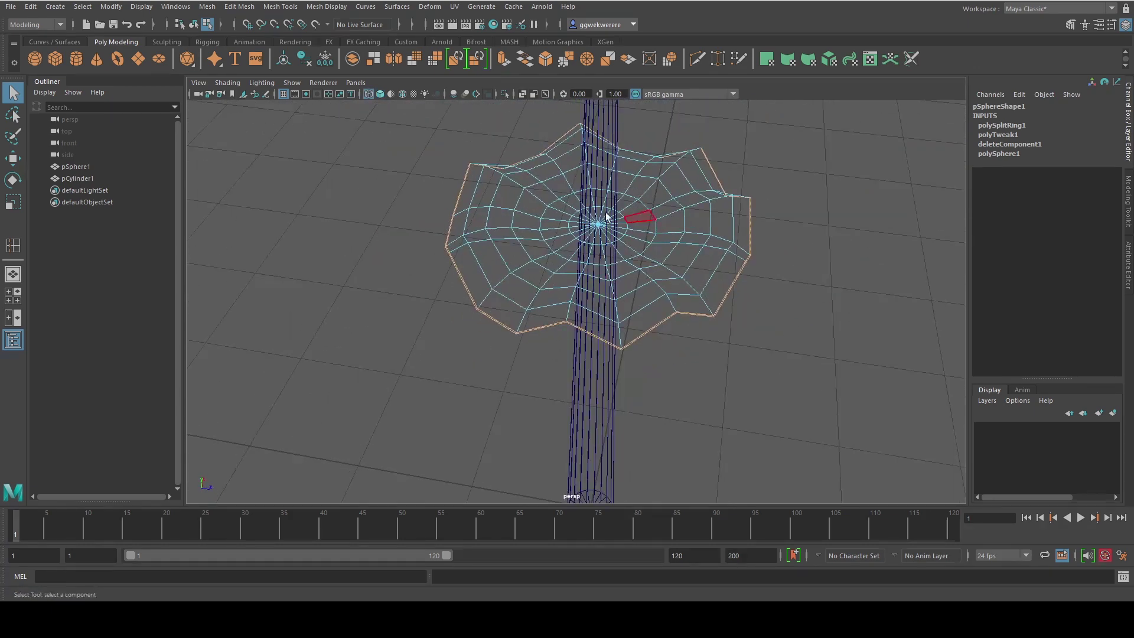
pyautogui.doubleClick(612, 344)
pyautogui.keyDown('alt'); pyautogui.moveTo(324, 271); pyautogui.dragTo(550, 307); pyautogui.keyUp('alt')
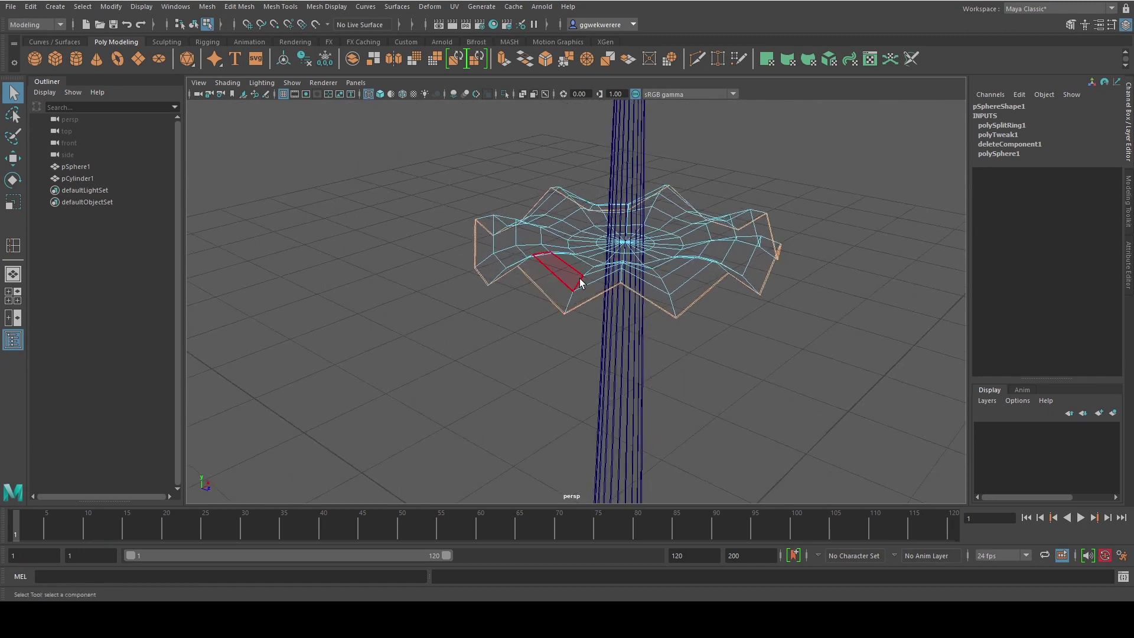
# - Restore shaded display and return to Object Mode with the whole wavy disc selected
pyautogui.press('5')
pyautogui.moveTo(580, 278)
pyautogui.keyDown('alt'); pyautogui.mouseDown()
pyautogui.moveTo(604, 329)
pyautogui.moveTo(577, 319)
pyautogui.mouseUp(); pyautogui.keyUp('alt')
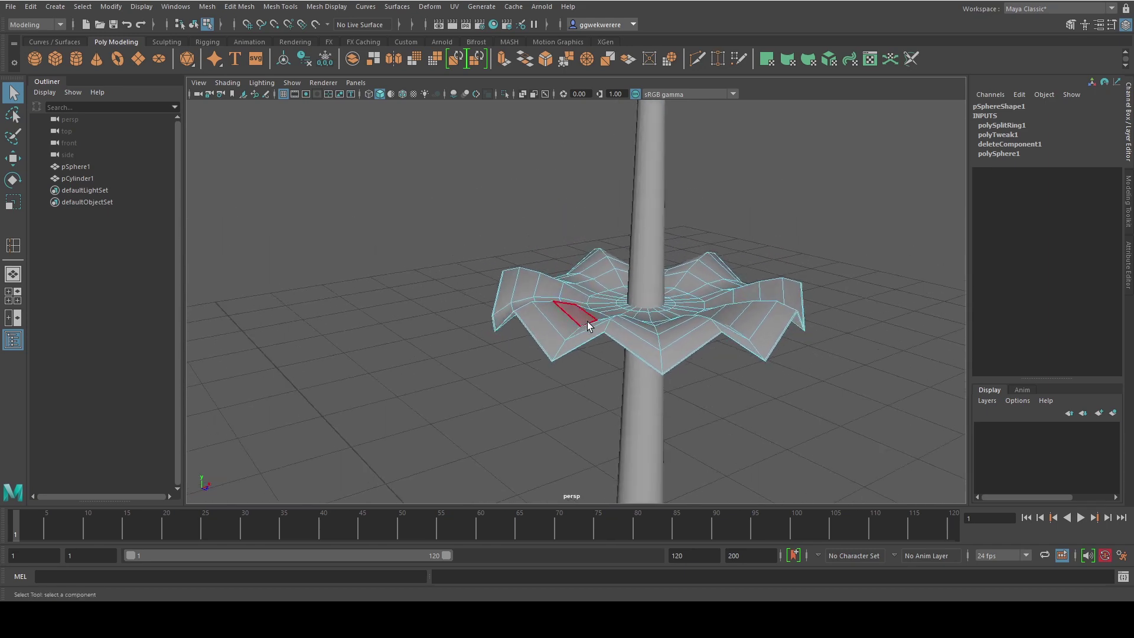
pyautogui.keyDown('alt'); pyautogui.moveTo(587, 322); pyautogui.dragTo(585, 339, button='right'); pyautogui.keyUp('alt')
pyautogui.moveTo(585, 340)
pyautogui.keyDown('alt'); pyautogui.mouseDown()
pyautogui.moveTo(562, 336)
pyautogui.moveTo(578, 342)
pyautogui.mouseUp(); pyautogui.keyUp('alt')
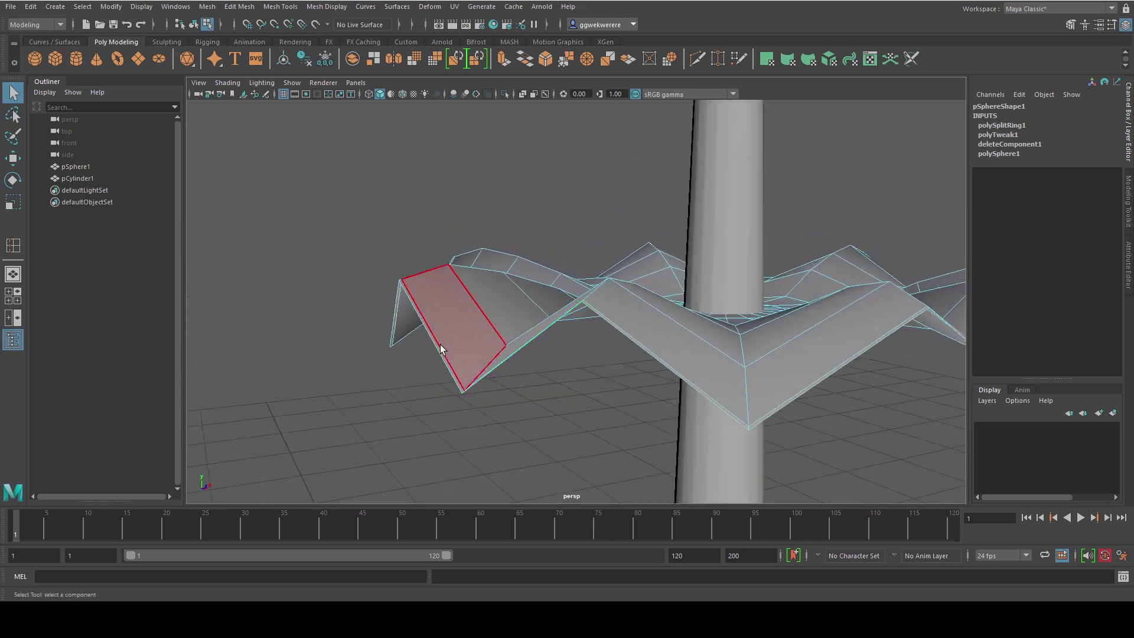
pyautogui.scroll(-5, 441, 345)
pyautogui.moveTo(473, 328); pyautogui.dragTo(558, 270, button='right')
pyautogui.keyDown('alt'); pyautogui.moveTo(520, 278); pyautogui.dragTo(707, 311); pyautogui.keyUp('alt')
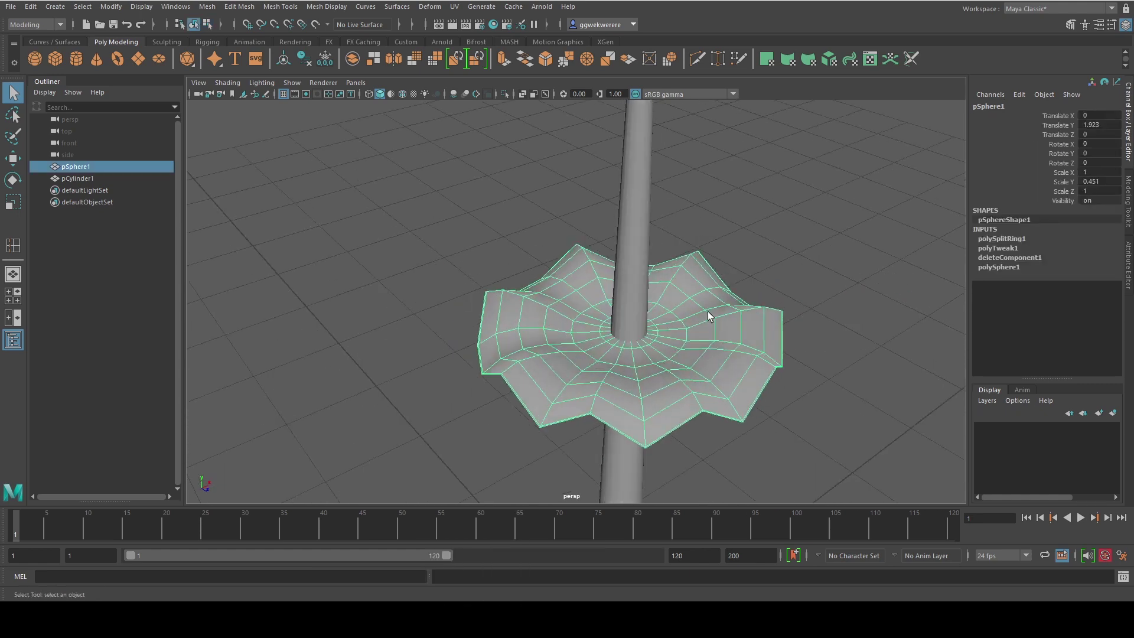
# - Assign a new Lambert material to the entire wavy disc and show the Attribute Editor
pyautogui.click(664, 333)
pyautogui.moveTo(702, 317); pyautogui.dragTo(700, 591, button='right')
pyautogui.hotkey('ctrl', 'a')
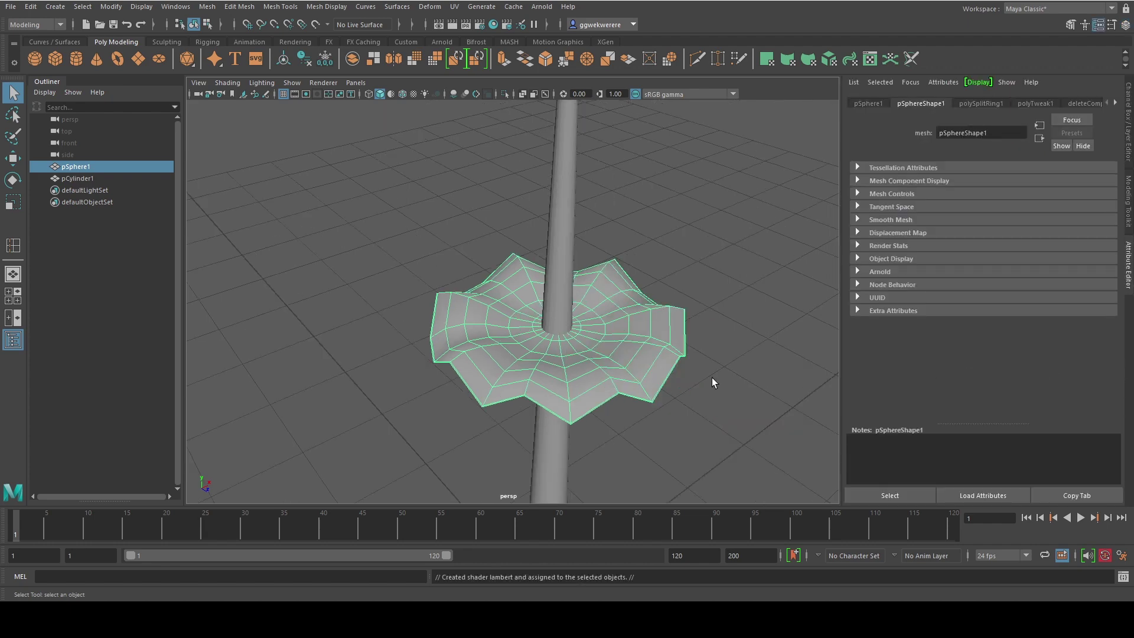
pyautogui.keyDown('alt'); pyautogui.moveTo(654, 370); pyautogui.dragTo(671, 349); pyautogui.keyUp('alt')
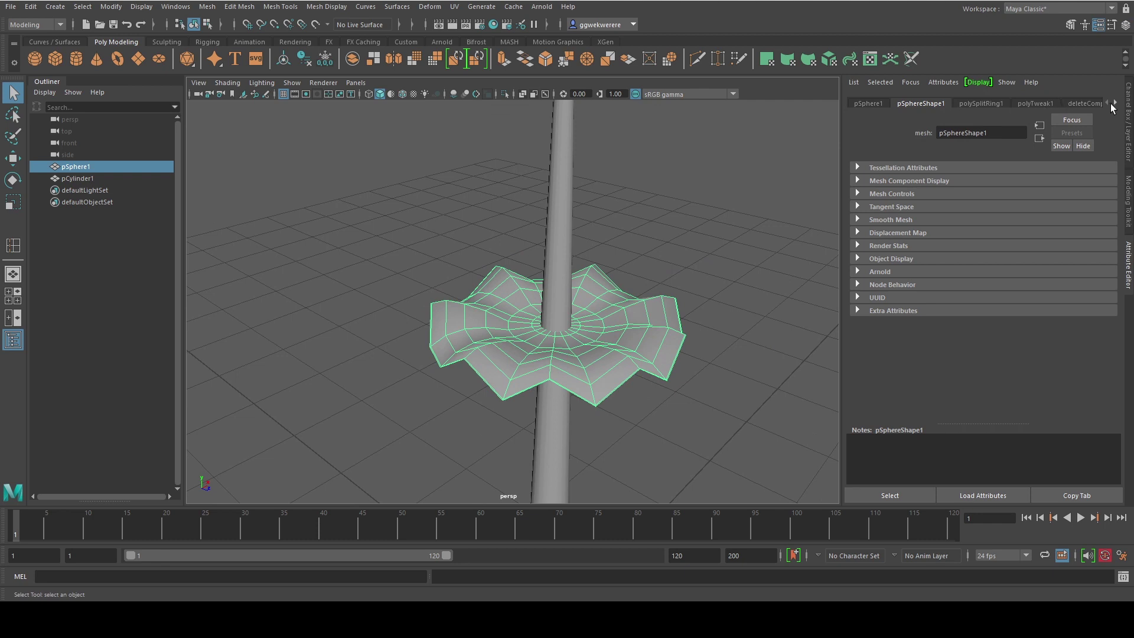
# - Set the color of the disc's lambert2 material to black
pyautogui.click(1114, 104)
pyautogui.click(1114, 104)
pyautogui.click(1081, 104)
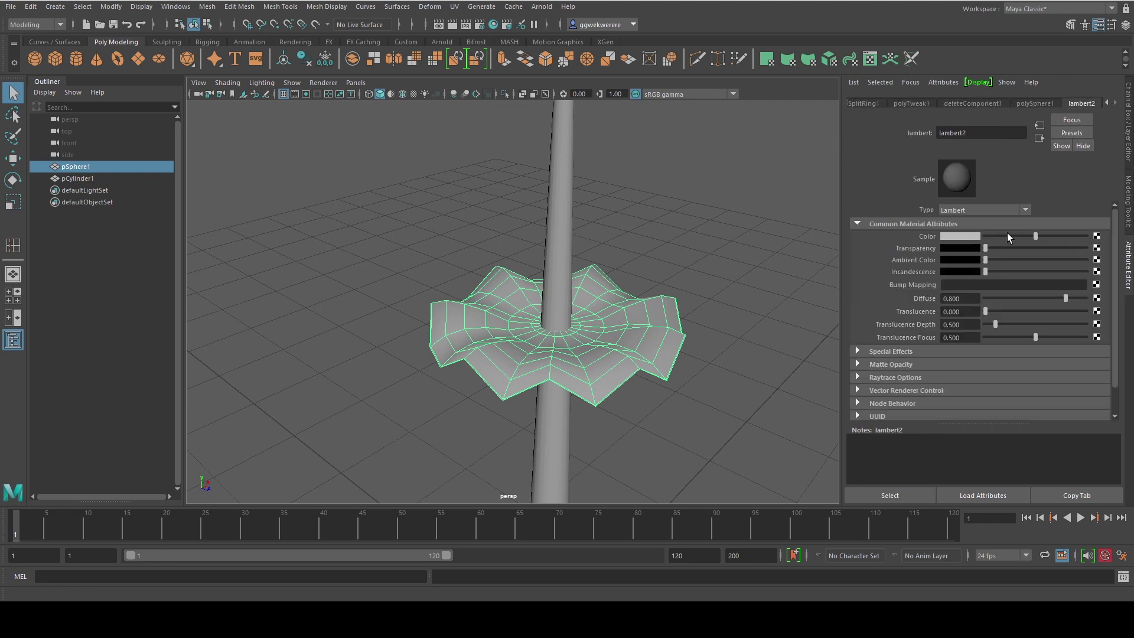
pyautogui.moveTo(1008, 235); pyautogui.dragTo(779, 253)
# - Switch back to the selected rim faces and assign a new Surface Shader material to them
pyautogui.scroll(5, 608, 342)
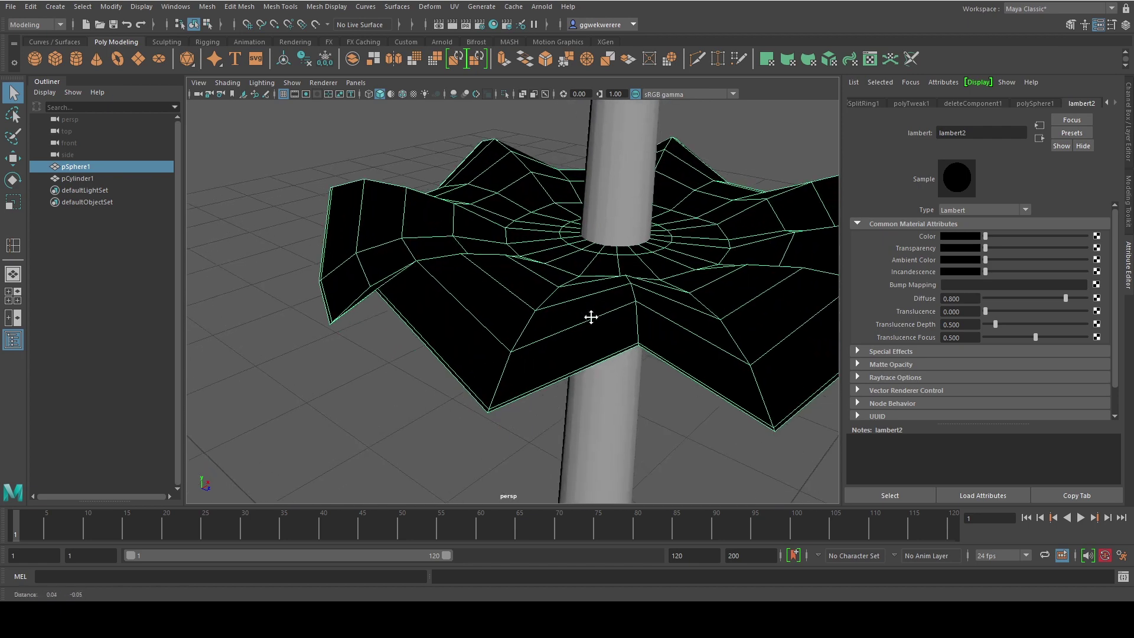
pyautogui.moveTo(617, 288); pyautogui.dragTo(620, 324, button='right')
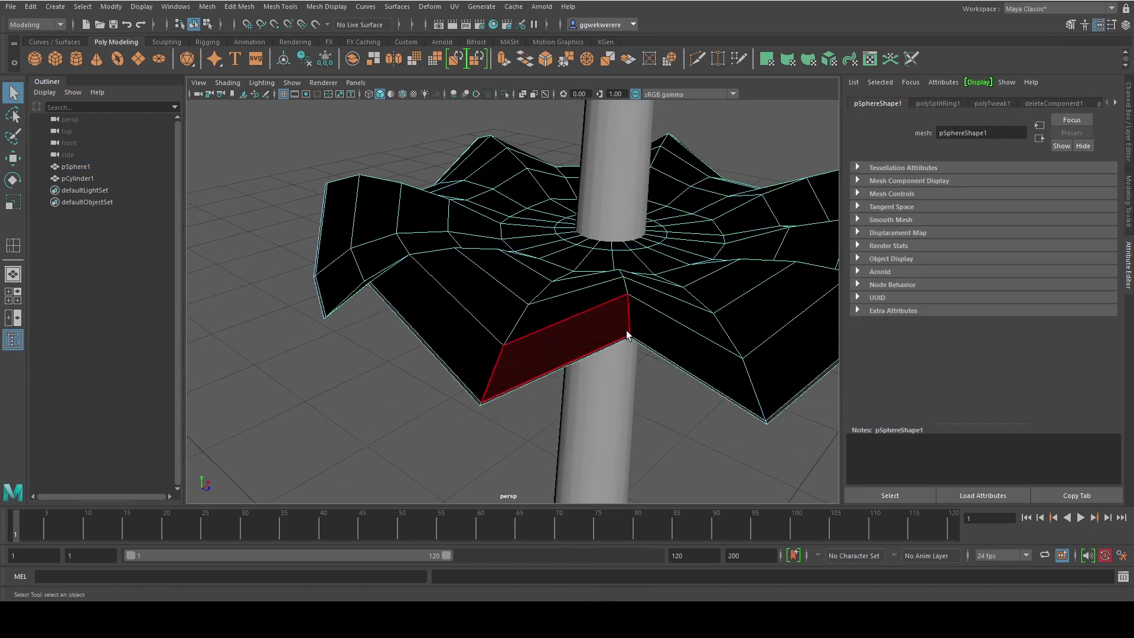
pyautogui.press('4')
pyautogui.keyDown('alt'); pyautogui.moveTo(628, 335); pyautogui.dragTo(617, 322); pyautogui.keyUp('alt')
pyautogui.press('5')
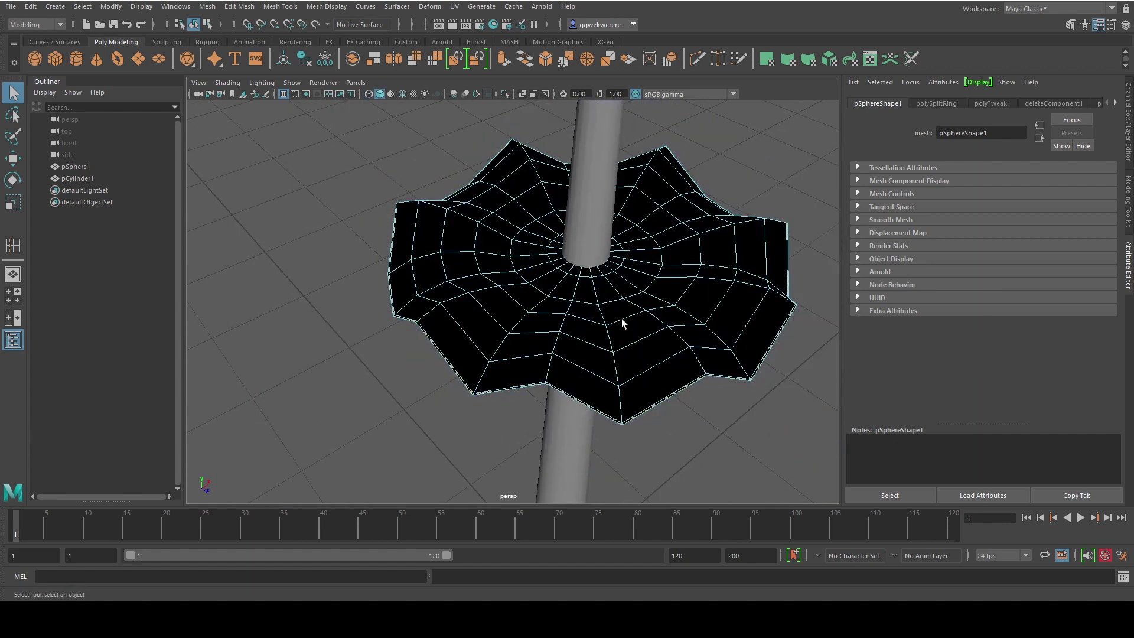
pyautogui.moveTo(637, 360)
pyautogui.mouseDown(button='right')
pyautogui.moveTo(653, 543)
pyautogui.moveTo(638, 600)
pyautogui.moveTo(731, 589)
pyautogui.mouseUp(button='right')
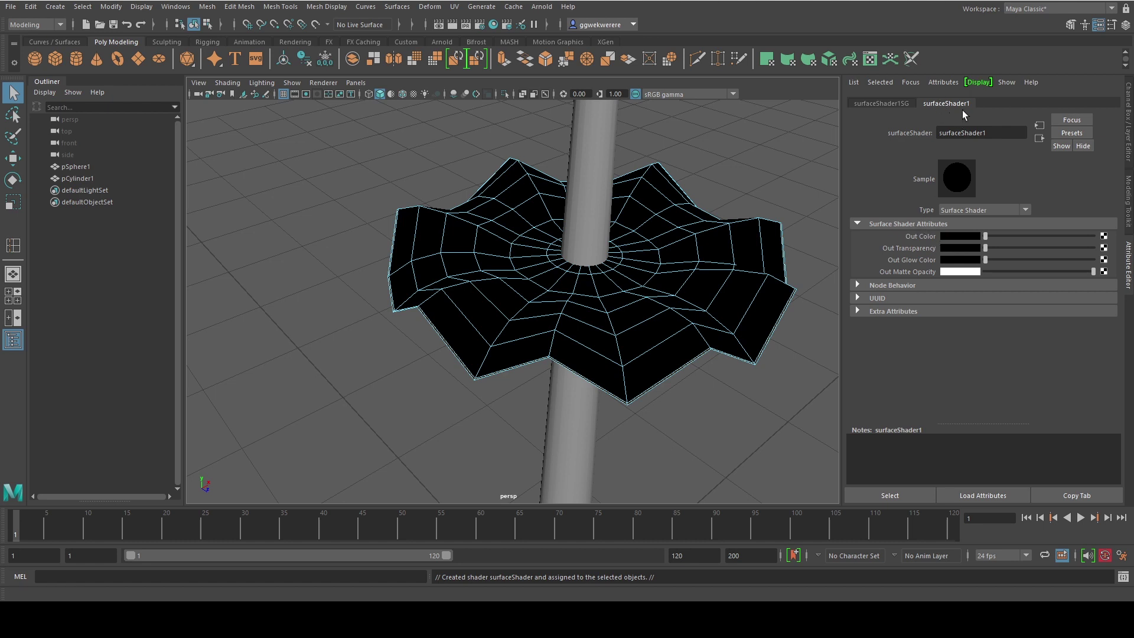
# - Set the rim Surface Shader's Out Color to bright cyan with hue 180, saturation 1 and value 1
pyautogui.click(954, 233)
pyautogui.click(962, 235)
pyautogui.click(894, 227)
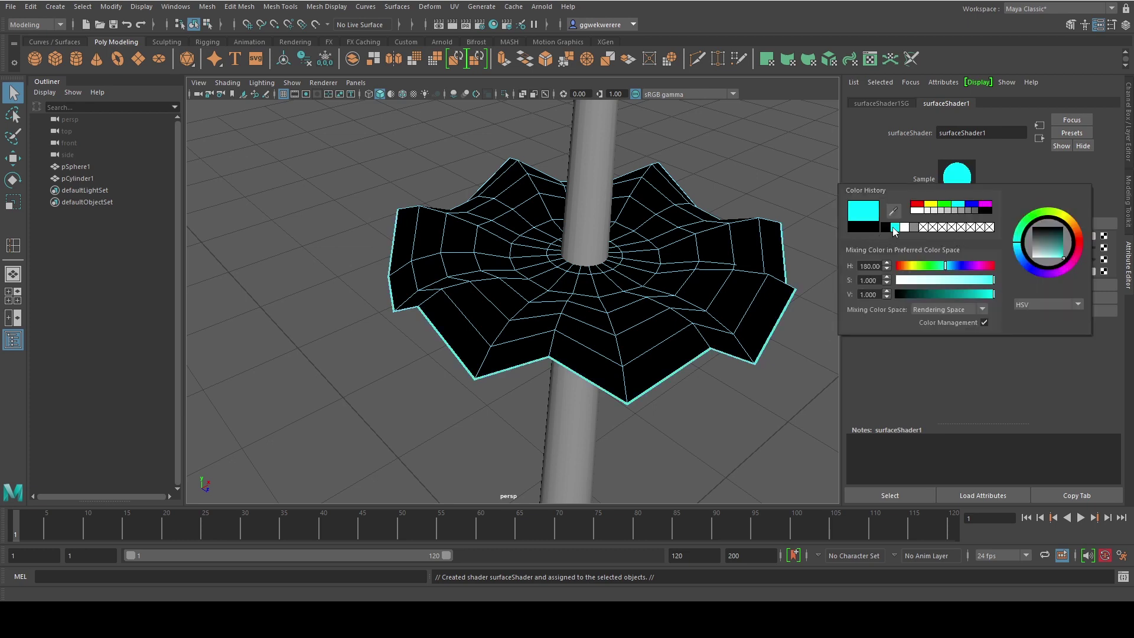
pyautogui.keyDown('alt'); pyautogui.moveTo(803, 245); pyautogui.dragTo(618, 277); pyautogui.keyUp('alt')
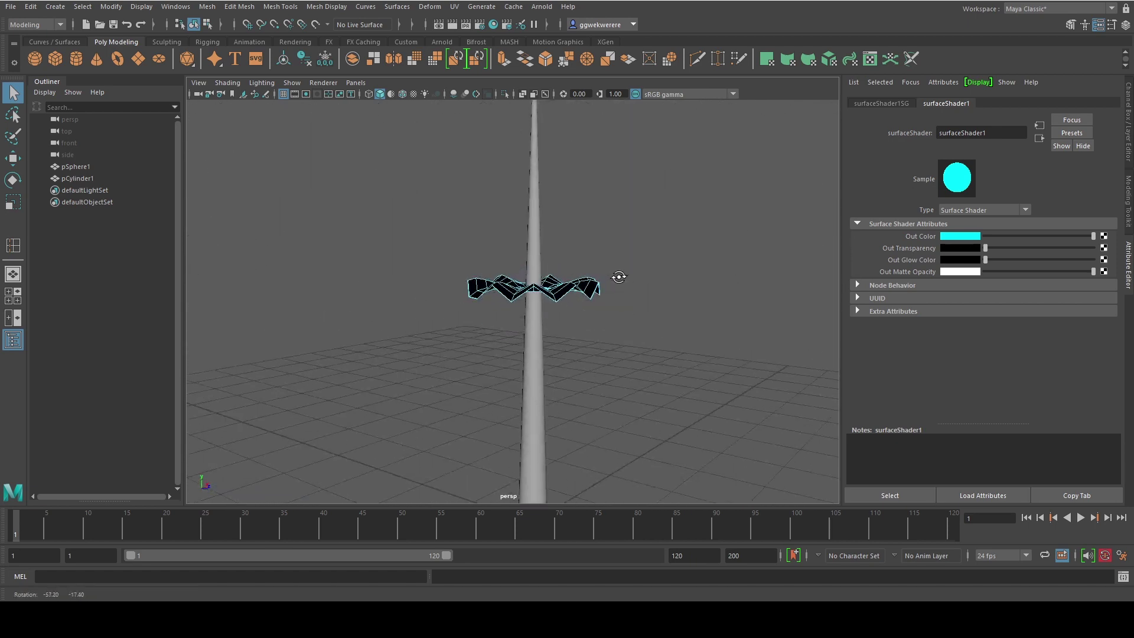
# - Assign the existing cyan surfaceShader1 material to the tapered trunk
pyautogui.click(539, 249)
pyautogui.keyDown('alt'); pyautogui.moveTo(539, 249); pyautogui.dragTo(546, 211); pyautogui.keyUp('alt')
pyautogui.moveTo(545, 211); pyautogui.dragTo(614, 545, button='right')
pyautogui.moveTo(549, 251); pyautogui.dragTo(562, 574, button='right')
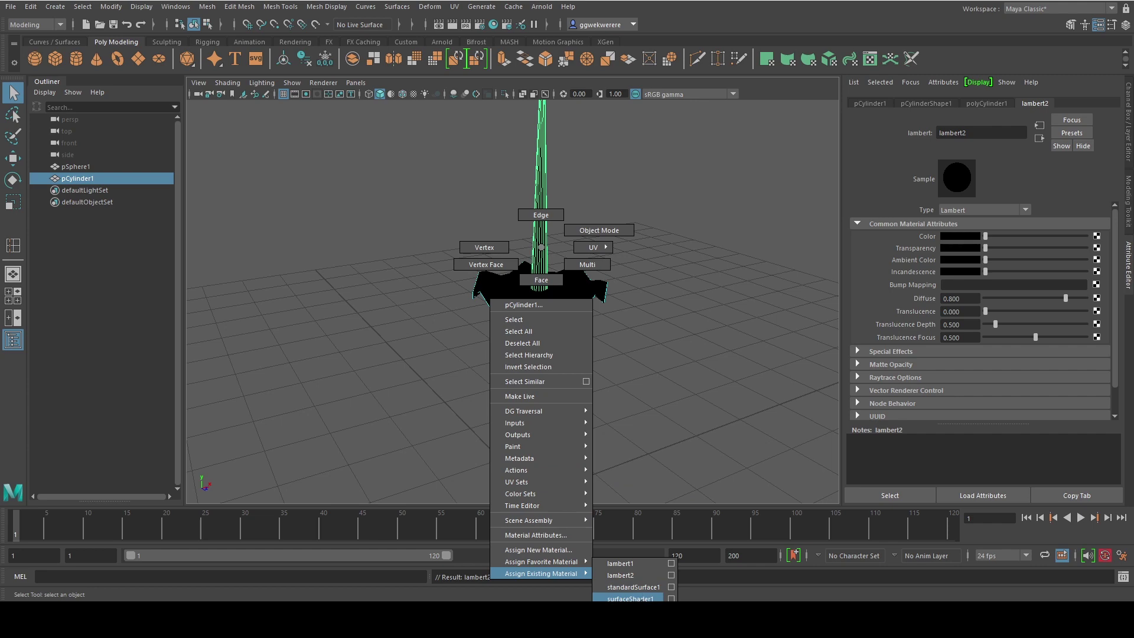
pyautogui.moveTo(642, 601); pyautogui.dragTo(641, 600, button='right')
# - Duplicate the wavy disc, move the copy down near the trunk's base and enlarge it as the bottom branch layer
pyautogui.keyDown('alt'); pyautogui.moveTo(525, 298); pyautogui.dragTo(559, 377, button='middle'); pyautogui.keyUp('alt')
pyautogui.keyDown('alt'); pyautogui.moveTo(558, 377); pyautogui.dragTo(598, 278); pyautogui.keyUp('alt')
pyautogui.click(611, 391)
pyautogui.click(611, 367)
pyautogui.hotkey('ctrl', 'd')
pyautogui.press('w')
pyautogui.moveTo(567, 214); pyautogui.dragTo(681, 375)
pyautogui.press('r')
pyautogui.keyDown('alt'); pyautogui.moveTo(604, 343); pyautogui.dragTo(559, 387); pyautogui.keyUp('alt')
pyautogui.press('e')
pyautogui.press('w')
pyautogui.keyDown('alt'); pyautogui.moveTo(558, 338); pyautogui.dragTo(556, 368); pyautogui.keyUp('alt')
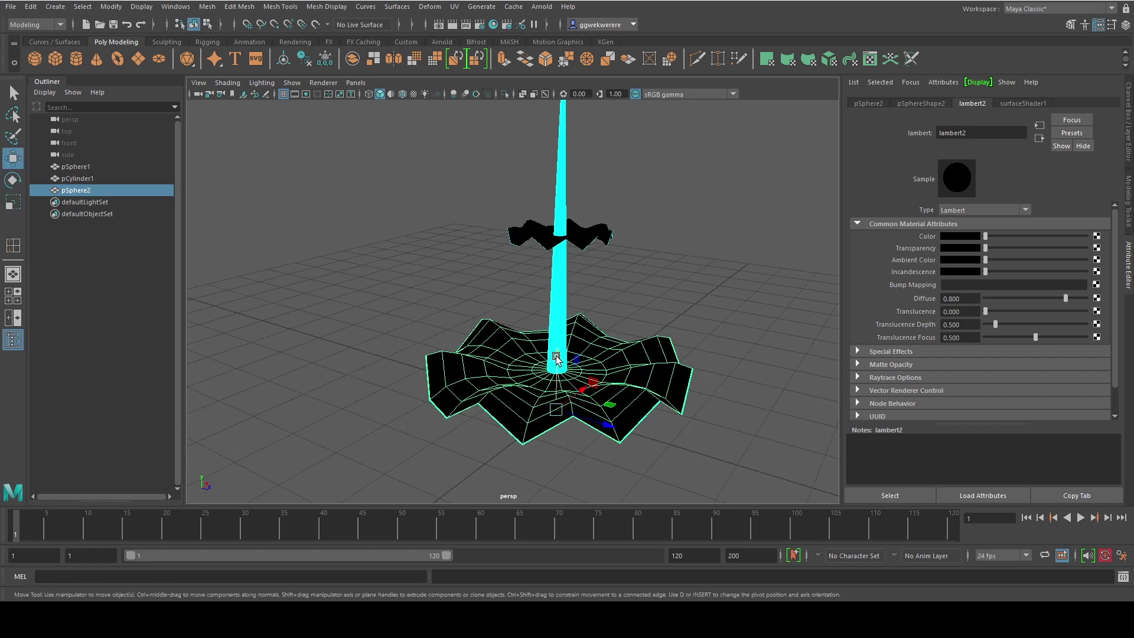
# - Duplicate the bottom branch layer and place the copy just above it, rotated around the trunk and scaled smaller
pyautogui.hotkey('ctrl', 'd')
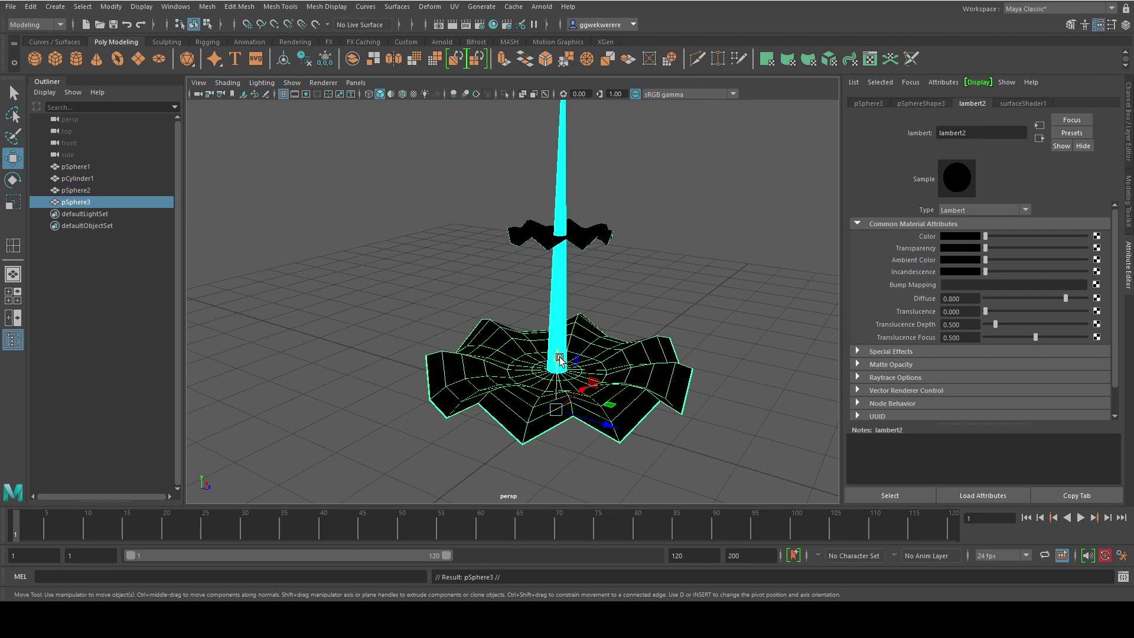
pyautogui.moveTo(558, 355); pyautogui.dragTo(560, 291)
pyautogui.press('e')
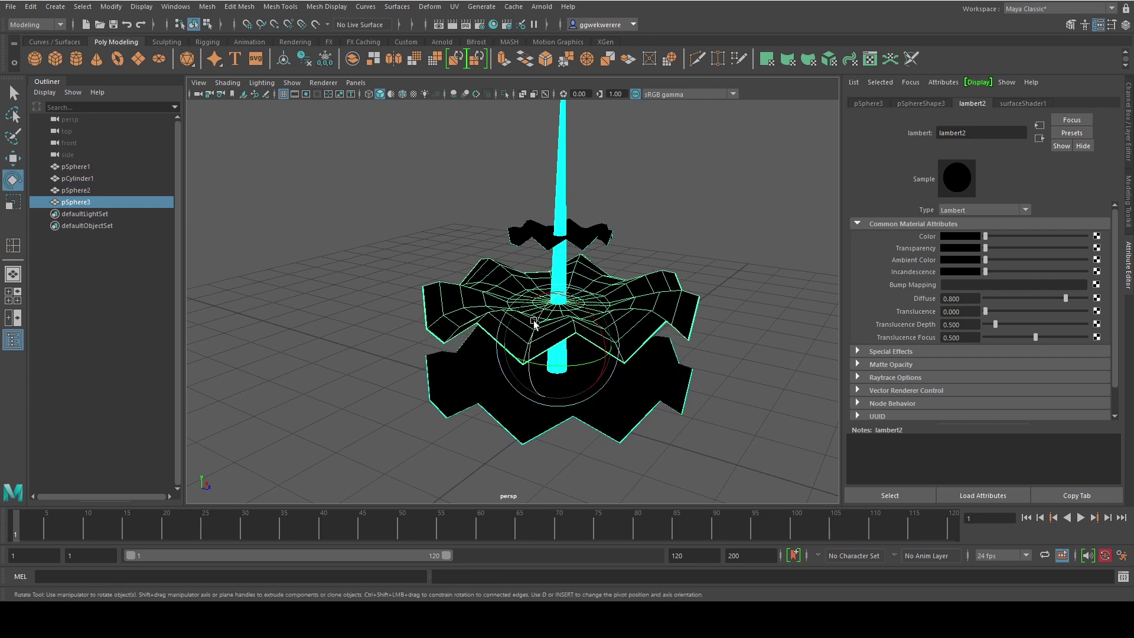
pyautogui.moveTo(533, 365); pyautogui.dragTo(556, 289)
pyautogui.press('r')
pyautogui.press('w')
# - Duplicate the second branch layer and place the copy above it as a smaller, rotated third layer
pyautogui.hotkey('ctrl', 'd')
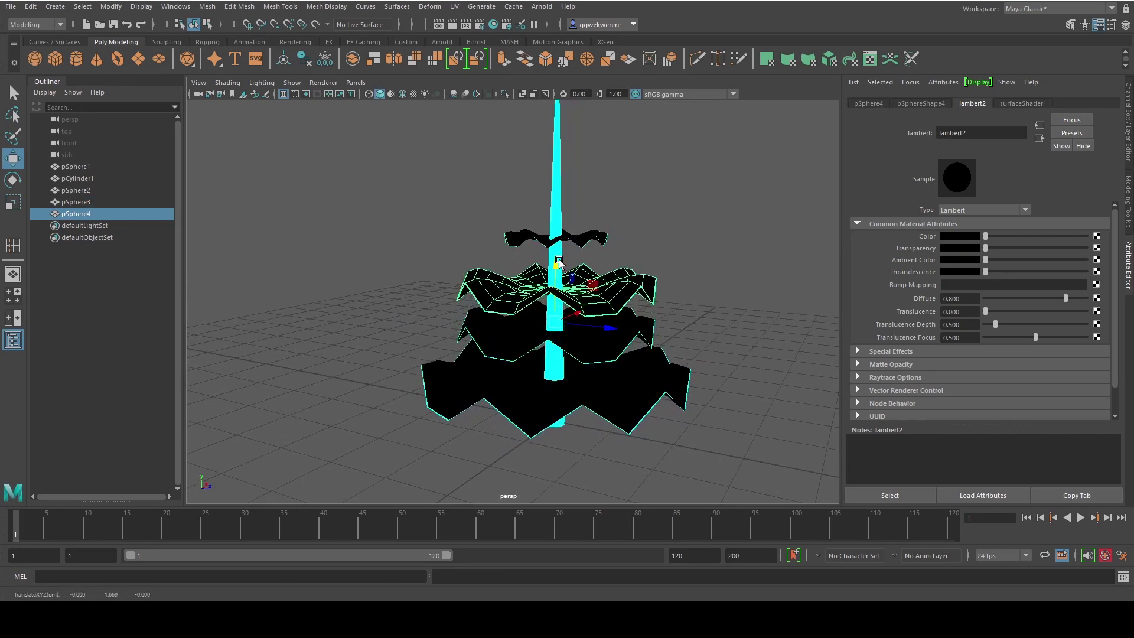
pyautogui.press('e')
pyautogui.moveTo(543, 333); pyautogui.dragTo(517, 325)
pyautogui.press('r')
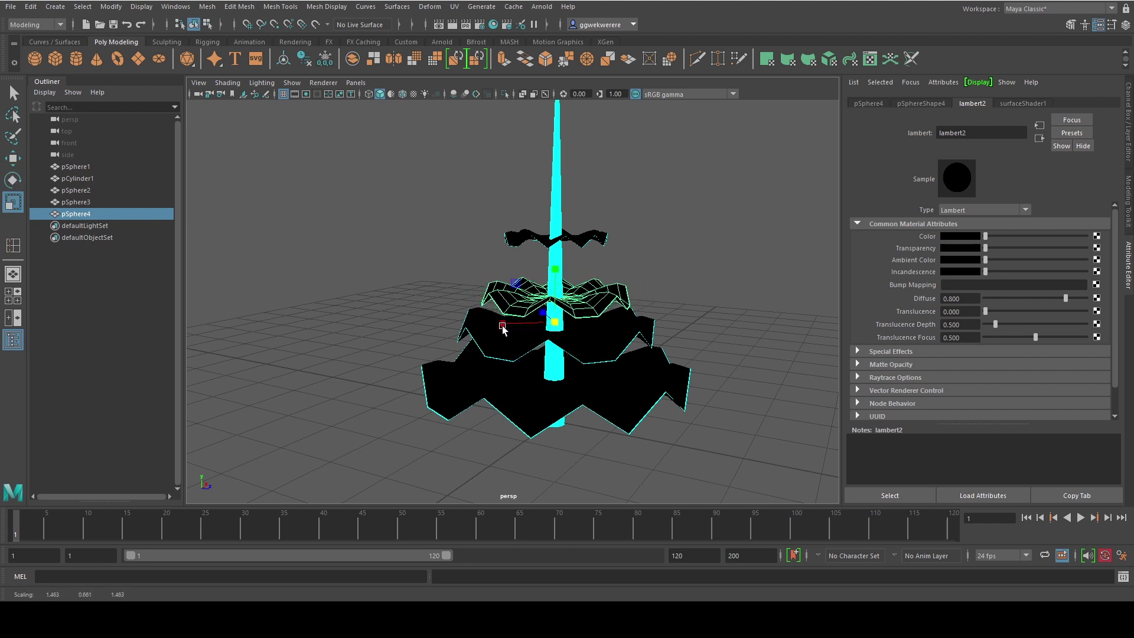
pyautogui.press('w')
pyautogui.moveTo(554, 267); pyautogui.dragTo(556, 260)
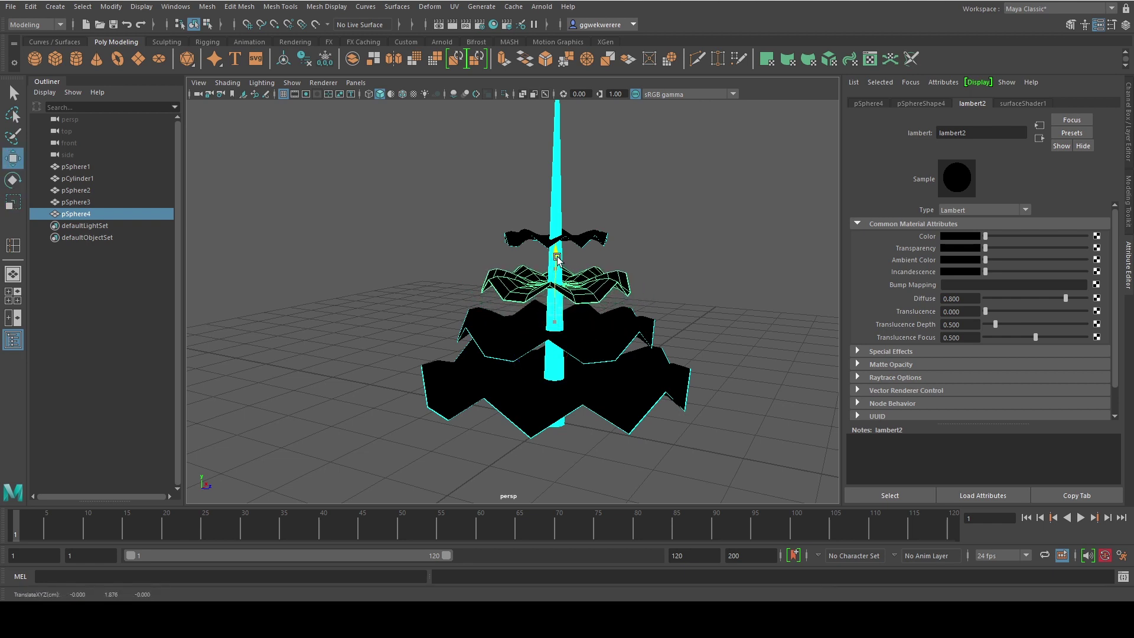
# - Select the original small disc and adjust its height on the trunk above the third layer
pyautogui.keyDown('alt'); pyautogui.moveTo(557, 258); pyautogui.dragTo(554, 335, button='middle'); pyautogui.keyUp('alt')
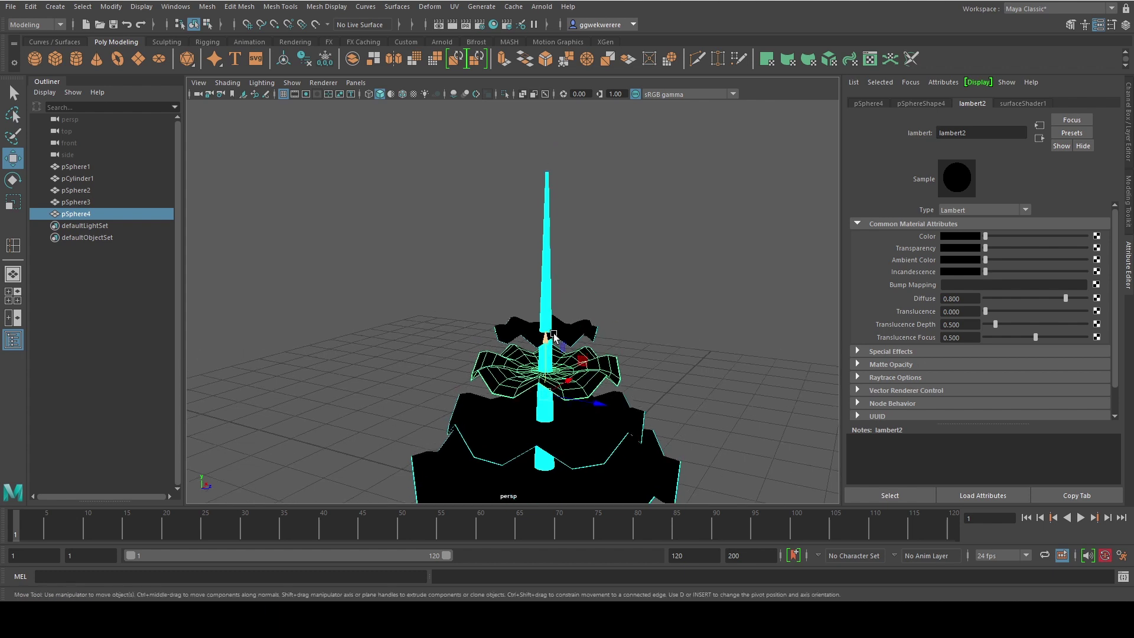
pyautogui.click(576, 330)
pyautogui.click(542, 290)
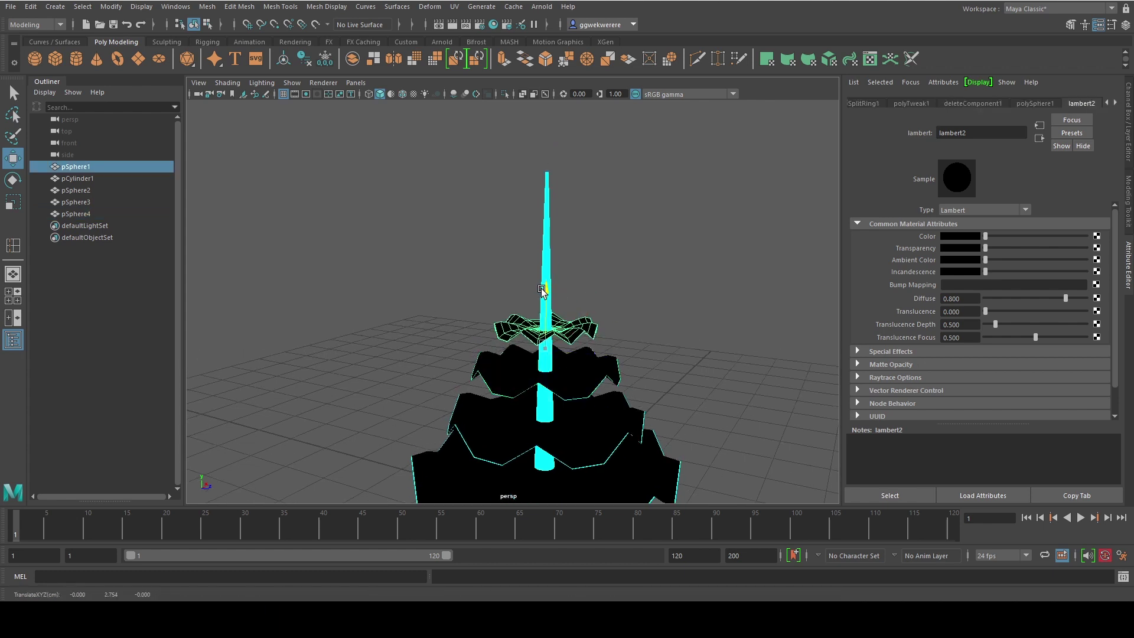
# - Duplicate the original disc and place the copy above it as a smaller, rotated fifth branch layer
pyautogui.hotkey('ctrl', 'd')
pyautogui.moveTo(542, 288); pyautogui.dragTo(549, 261)
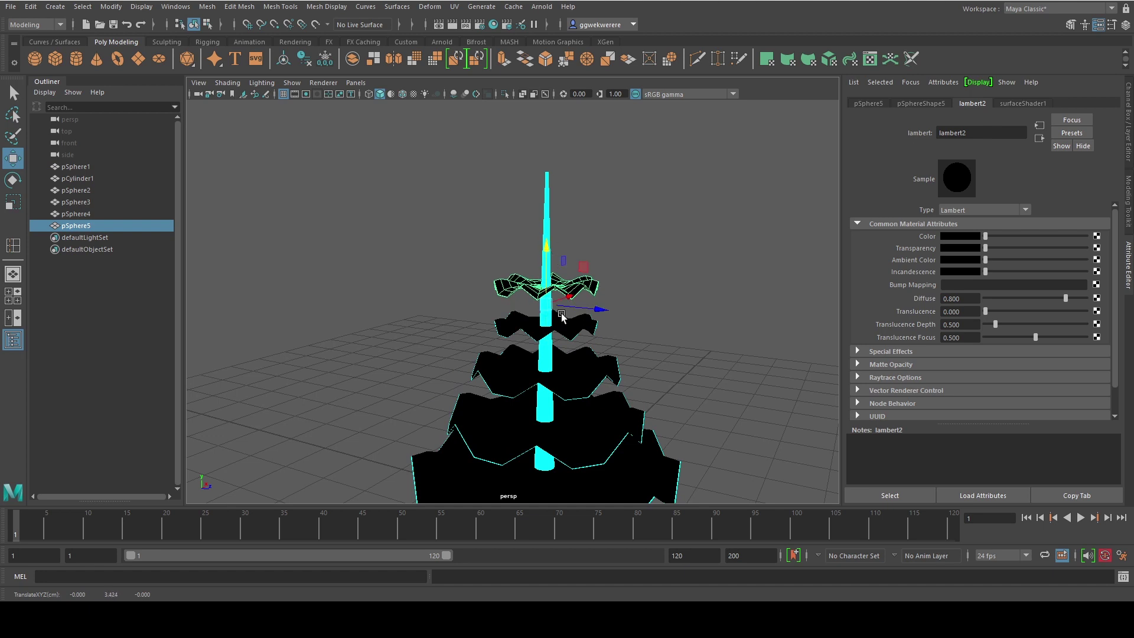
pyautogui.press('e')
pyautogui.moveTo(562, 316); pyautogui.dragTo(524, 289)
pyautogui.press('r')
pyautogui.press('w')
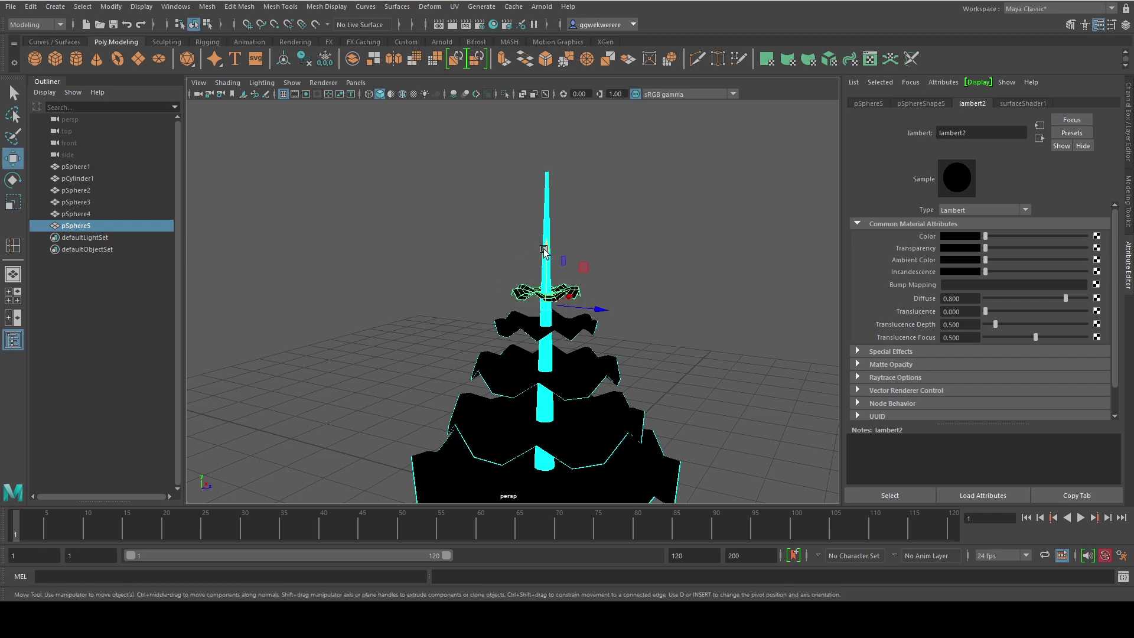
pyautogui.moveTo(544, 251); pyautogui.dragTo(544, 242)
# - Select all five branch layers without the trunk and stretch them vertically to deepen their waves
pyautogui.scroll(-5, 545, 242)
pyautogui.keyDown('alt'); pyautogui.moveTo(550, 296); pyautogui.dragTo(579, 333); pyautogui.keyUp('alt')
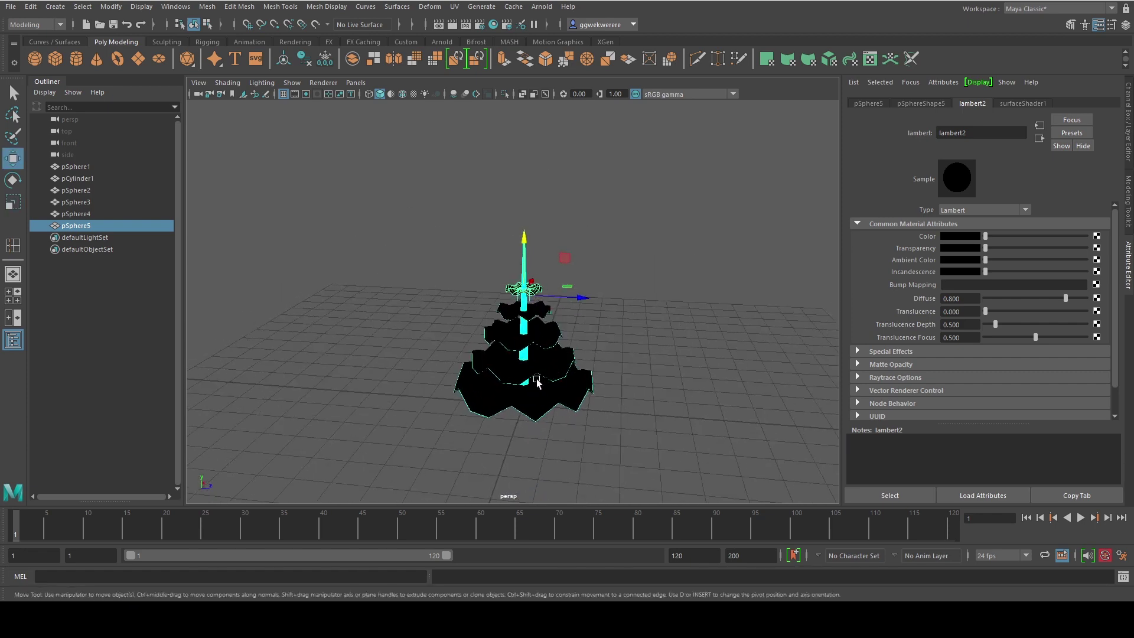
pyautogui.keyDown('alt'); pyautogui.moveTo(536, 382); pyautogui.dragTo(510, 478); pyautogui.keyUp('alt')
pyautogui.press('r')
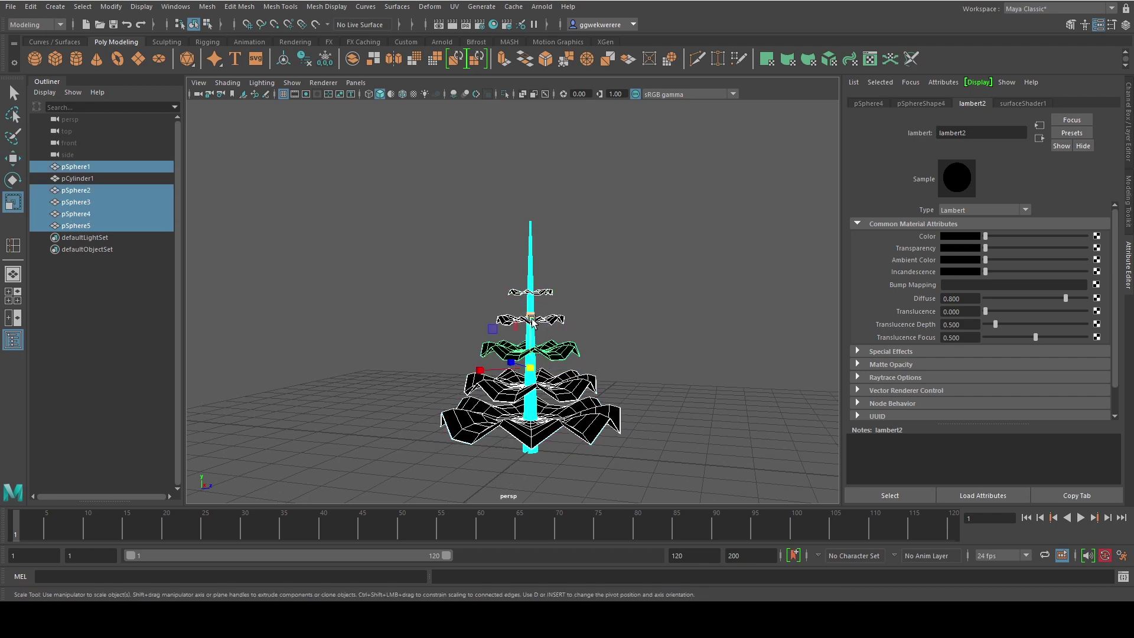
pyautogui.moveTo(532, 320); pyautogui.dragTo(543, 270)
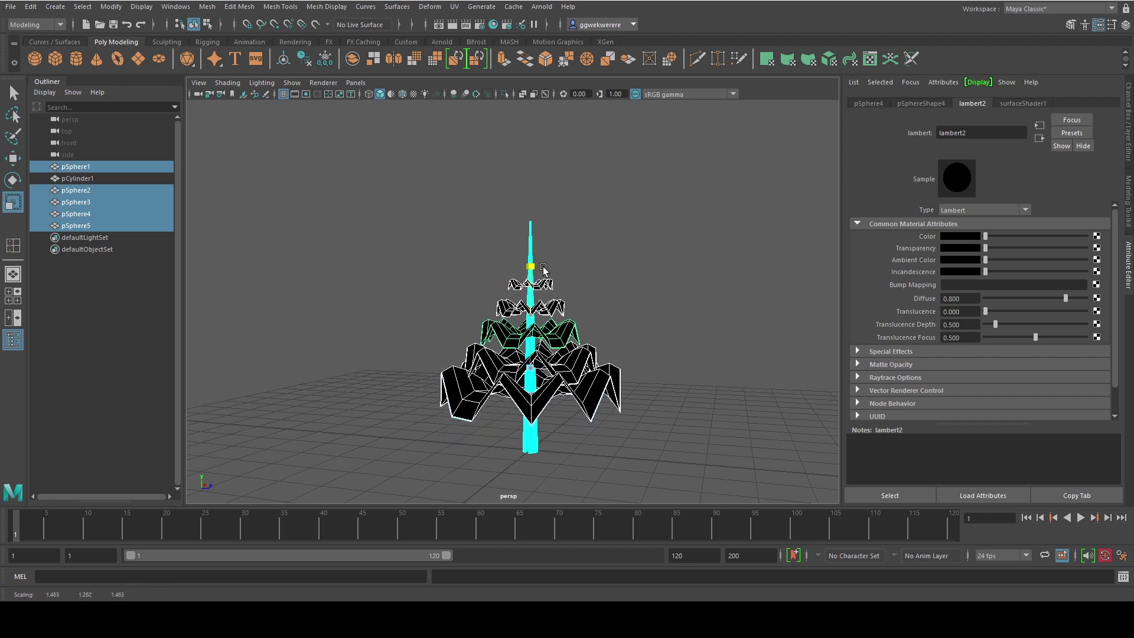
# - Move the bottom branch layer slightly down the trunk
pyautogui.click(529, 407)
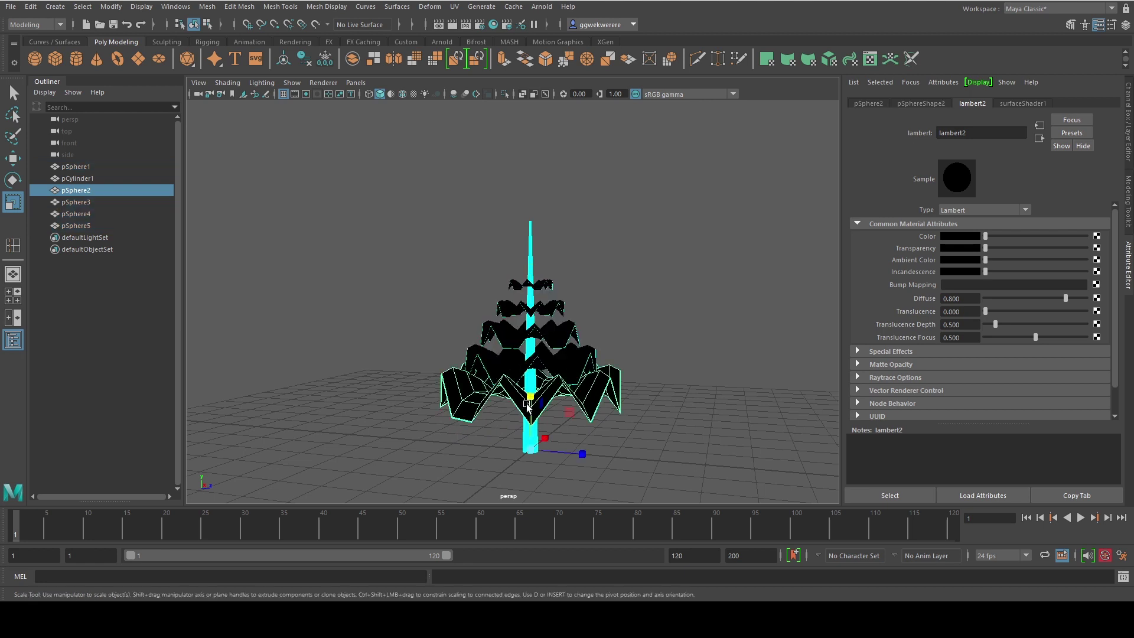
pyautogui.press('e')
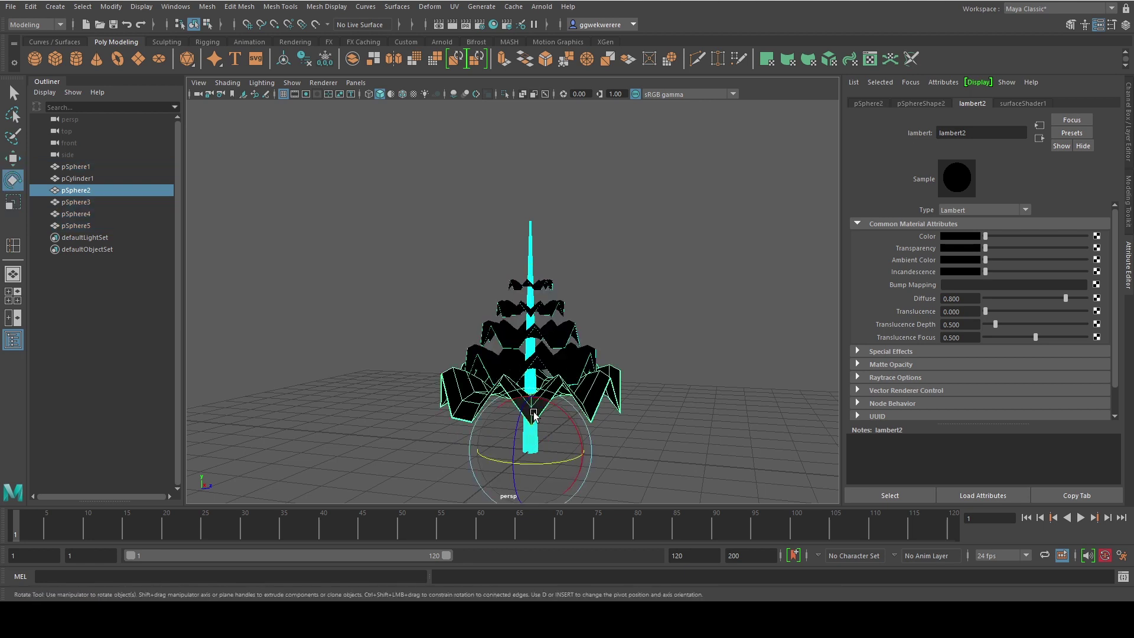
pyautogui.press('w')
pyautogui.moveTo(534, 414); pyautogui.dragTo(533, 414)
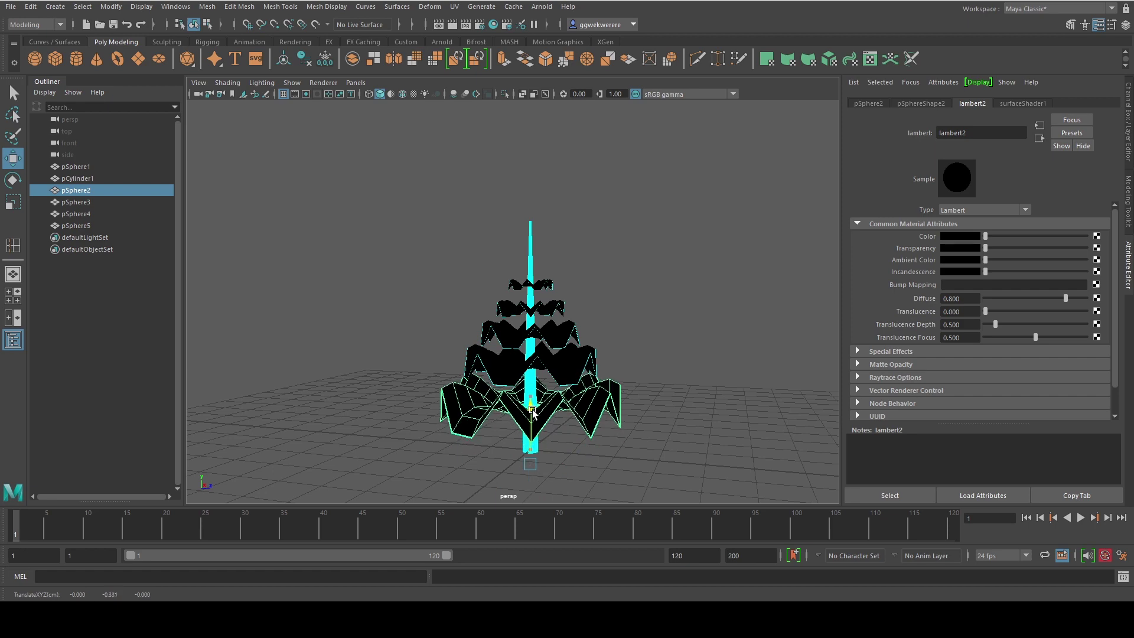
# - Rotate the second branch layer from the bottom around the trunk
pyautogui.click(528, 379)
pyautogui.press('r')
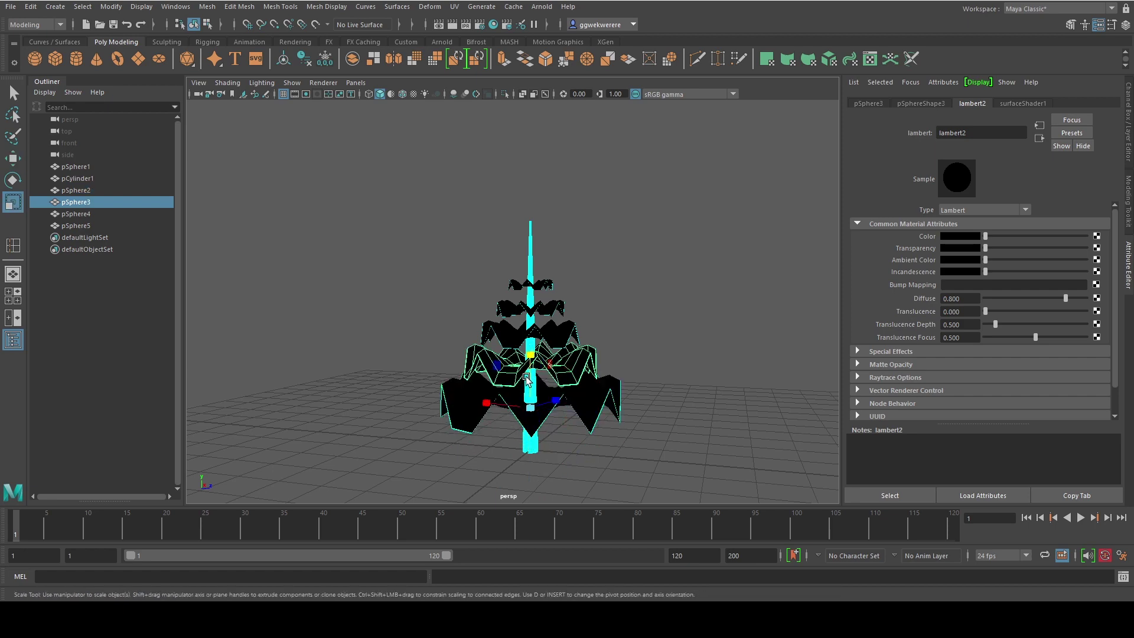
pyautogui.press('e')
pyautogui.scroll(4, 520, 404)
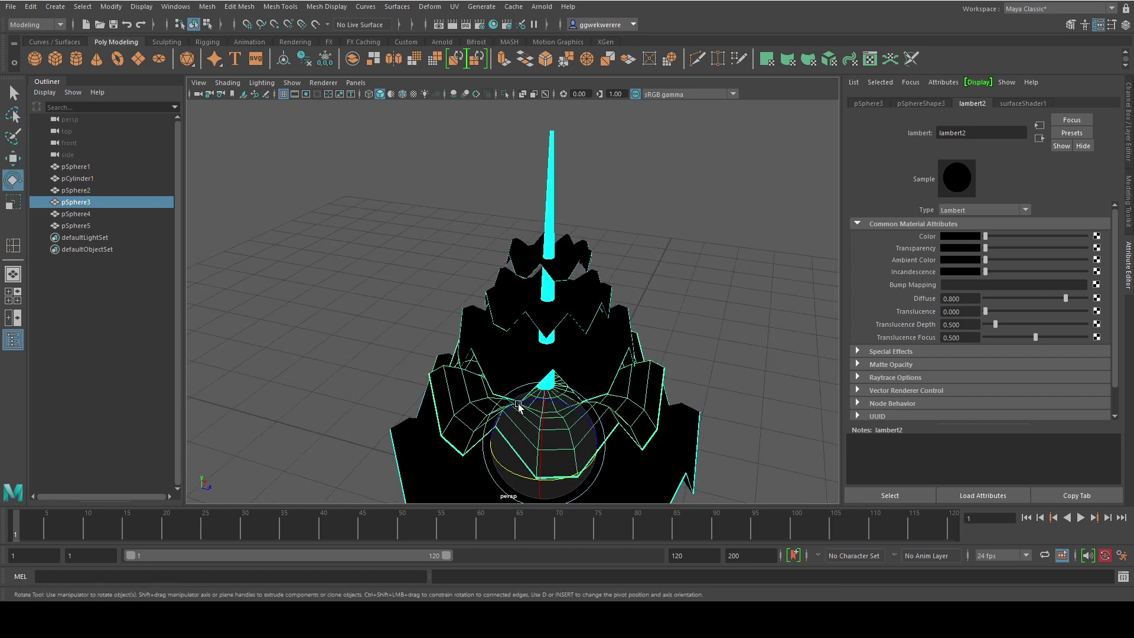
# - Rotate the third branch layer from the bottom around the trunk and adjust its height
pyautogui.click(492, 361)
pyautogui.press('r')
pyautogui.press('e')
pyautogui.moveTo(527, 418); pyautogui.dragTo(535, 320)
pyautogui.scroll(-4, 544, 338)
pyautogui.press('w')
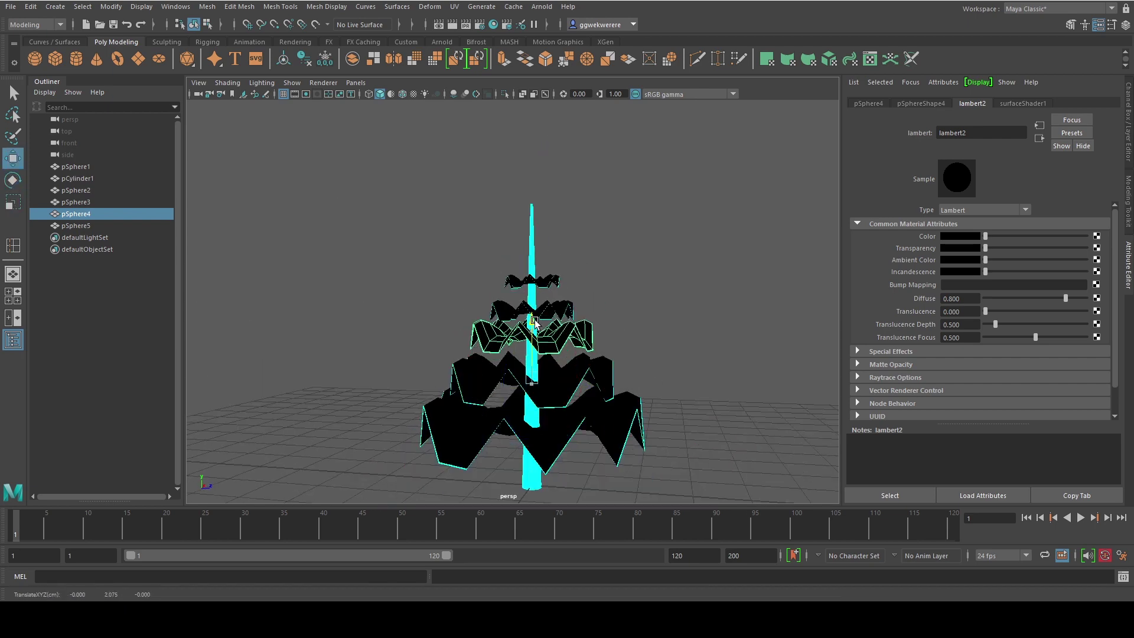
# - Select the top two branch layers and adjust their height together along the trunk
pyautogui.click(555, 307)
pyautogui.click(550, 282)
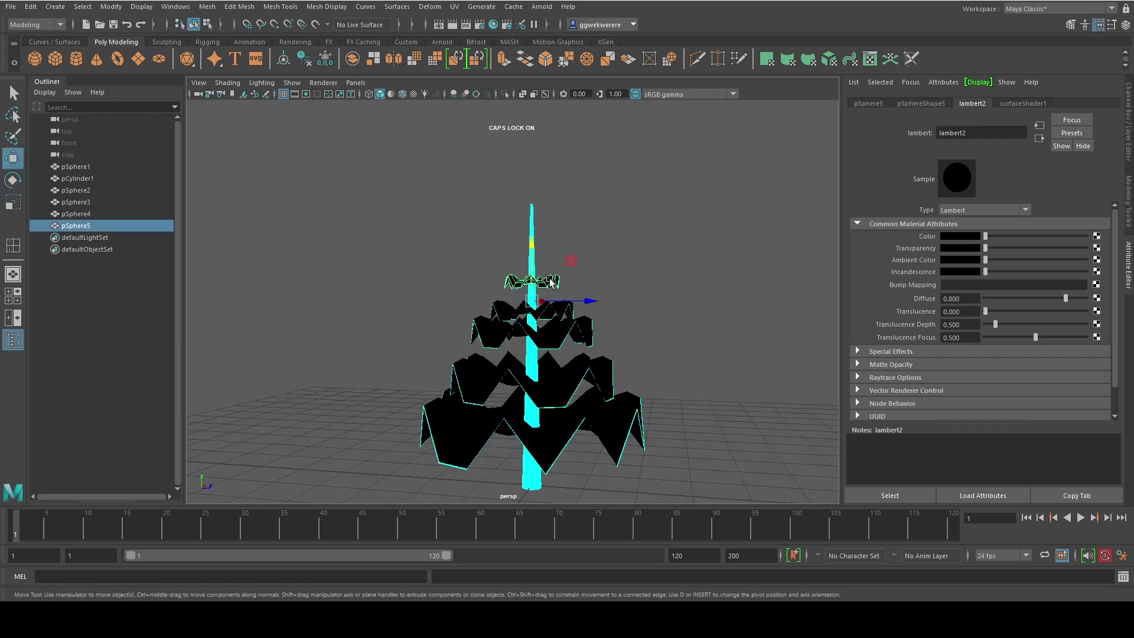
pyautogui.keyDown('shift'); pyautogui.click(491, 311); pyautogui.keyUp('shift')
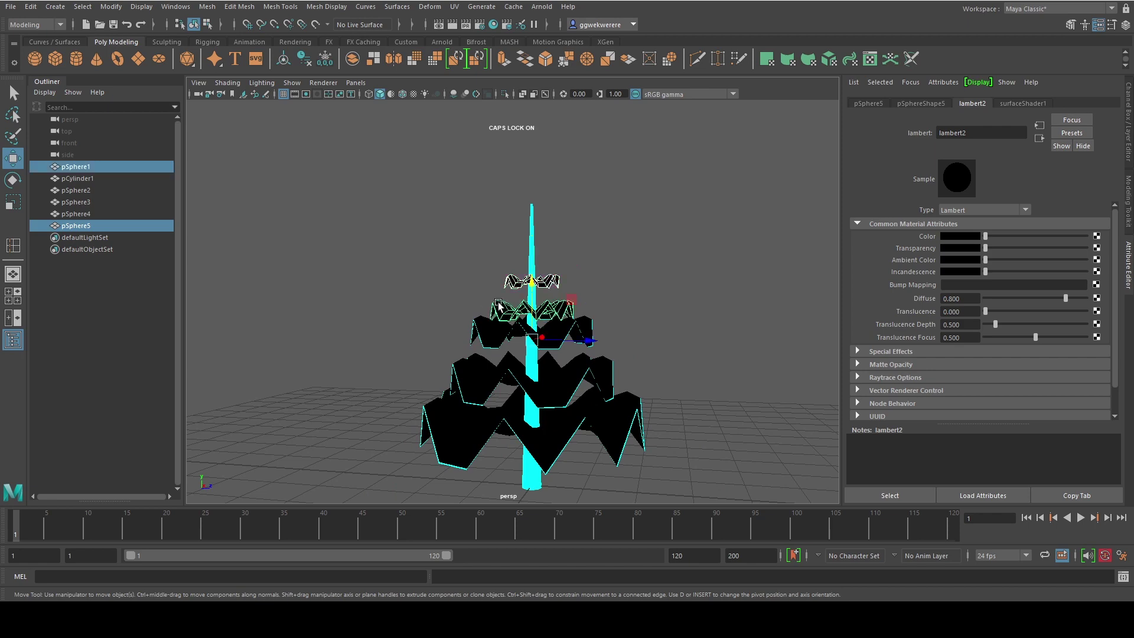
pyautogui.moveTo(535, 284)
pyautogui.mouseDown()
pyautogui.moveTo(537, 263)
pyautogui.moveTo(537, 296)
pyautogui.mouseUp()
# - Duplicate the topmost branch layer and place the copy near the trunk's tip, rescaled and rotated
pyautogui.scroll(5, 537, 296)
pyautogui.keyDown('alt'); pyautogui.moveTo(537, 296); pyautogui.dragTo(517, 388, button='middle'); pyautogui.keyUp('alt')
pyautogui.click(556, 290)
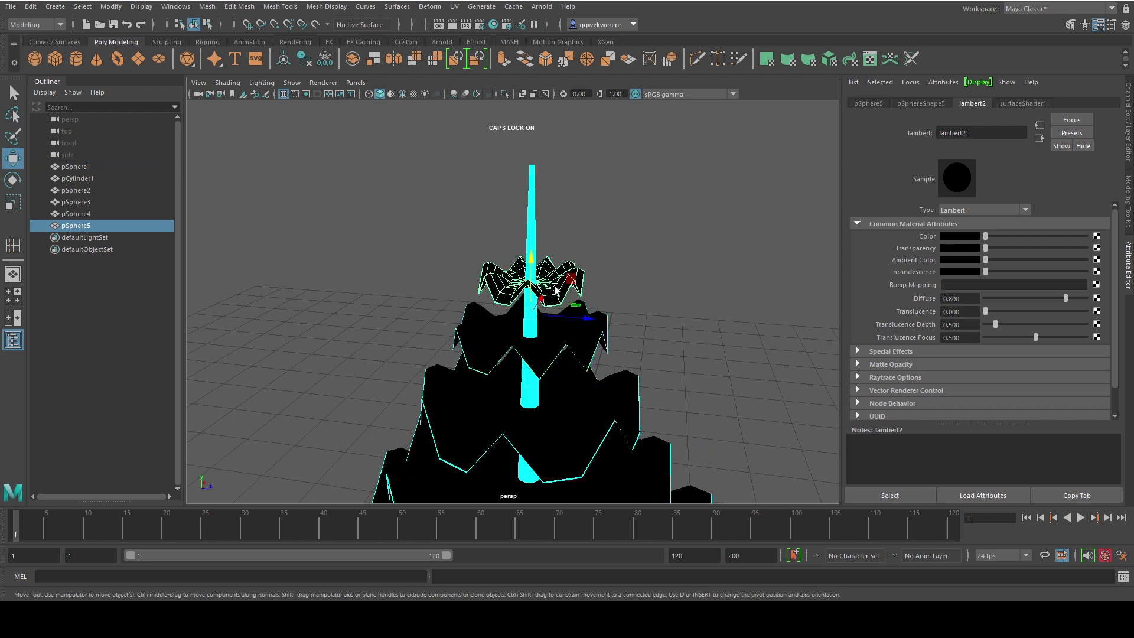
pyautogui.hotkey('ctrl', 'd')
pyautogui.moveTo(531, 258); pyautogui.dragTo(547, 197)
pyautogui.press('r')
pyautogui.press('e')
pyautogui.moveTo(516, 265); pyautogui.dragTo(544, 272)
pyautogui.press('w')
pyautogui.moveTo(532, 203); pyautogui.dragTo(538, 224)
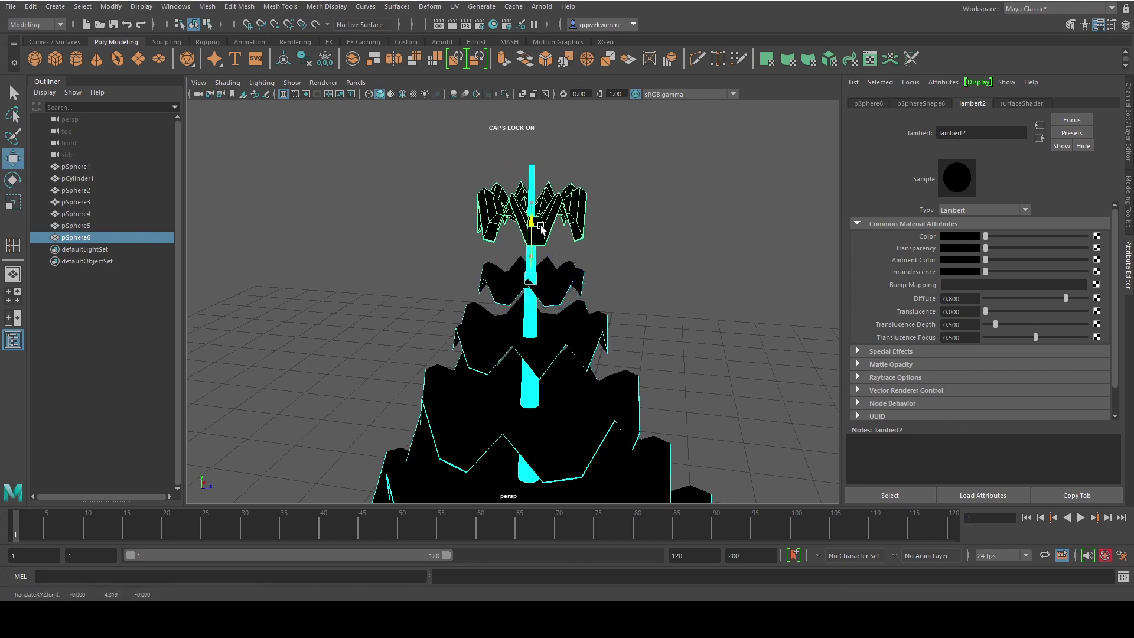
# - Select all six branch layers and adjust their height together along the trunk
pyautogui.scroll(-5, 545, 275)
pyautogui.keyDown('alt'); pyautogui.moveTo(549, 376); pyautogui.dragTo(539, 347, button='middle'); pyautogui.keyUp('alt')
pyautogui.moveTo(412, 175); pyautogui.dragTo(507, 379)
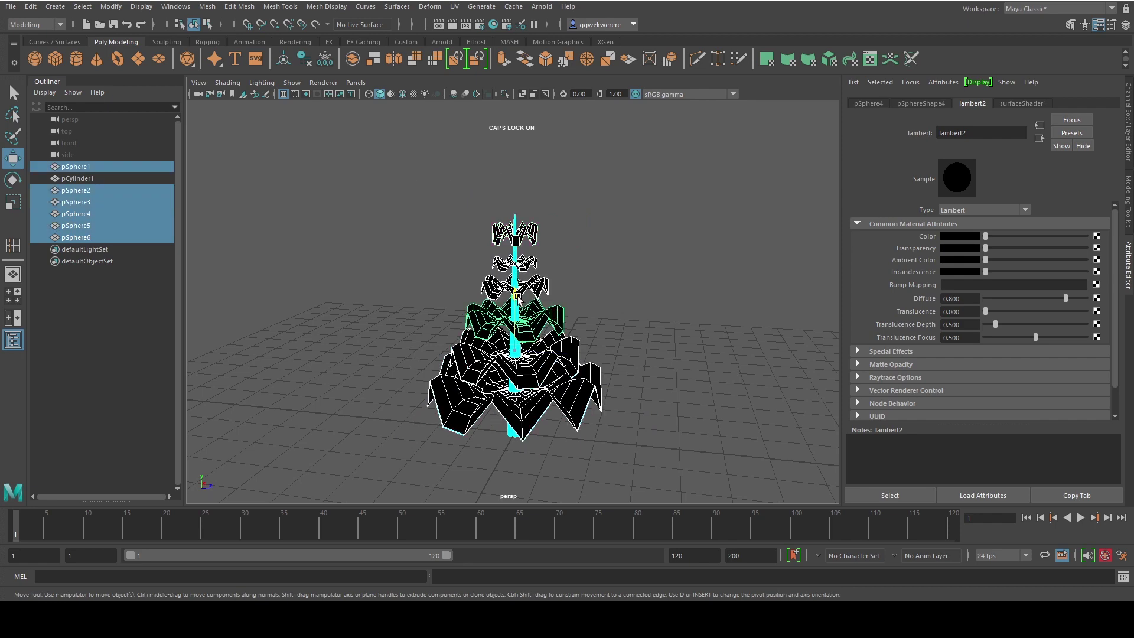
pyautogui.moveTo(517, 299); pyautogui.dragTo(547, 358)
pyautogui.keyDown('alt'); pyautogui.moveTo(545, 334); pyautogui.dragTo(548, 379, button='middle'); pyautogui.keyUp('alt')
# - Scale the topmost branch layer down to about 0.432 × 0.668 × 0.432 and raise it slightly toward the trunk's tip
pyautogui.scroll(6, 547, 380)
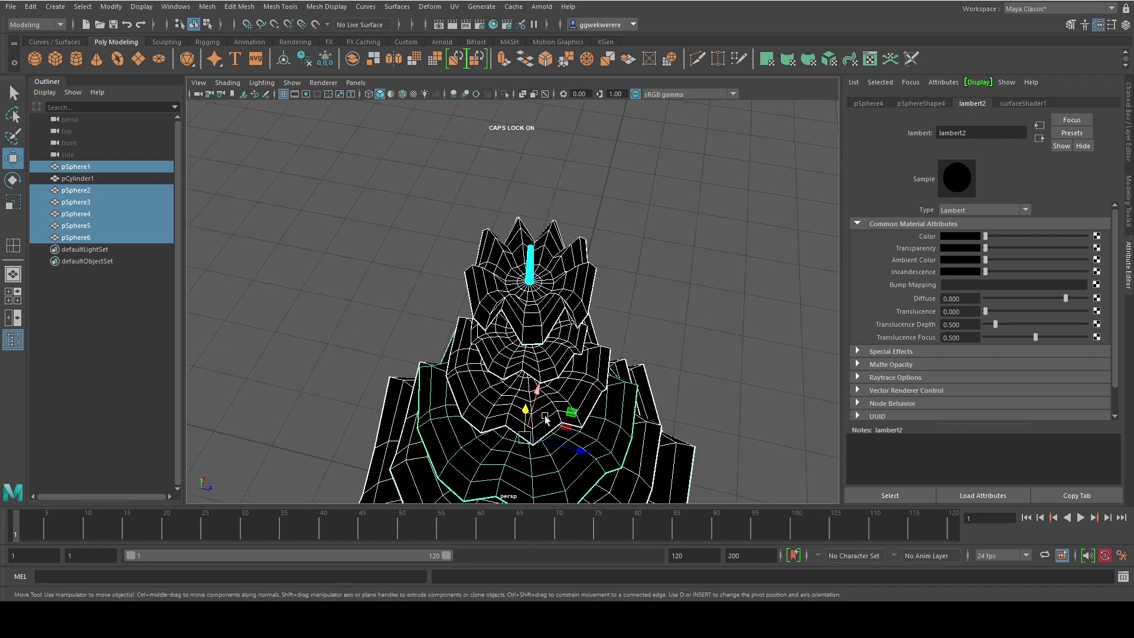
pyautogui.click(592, 272)
pyautogui.scroll(-3, 591, 273)
pyautogui.press('r')
pyautogui.keyDown('alt'); pyautogui.moveTo(543, 334); pyautogui.dragTo(475, 297); pyautogui.keyUp('alt')
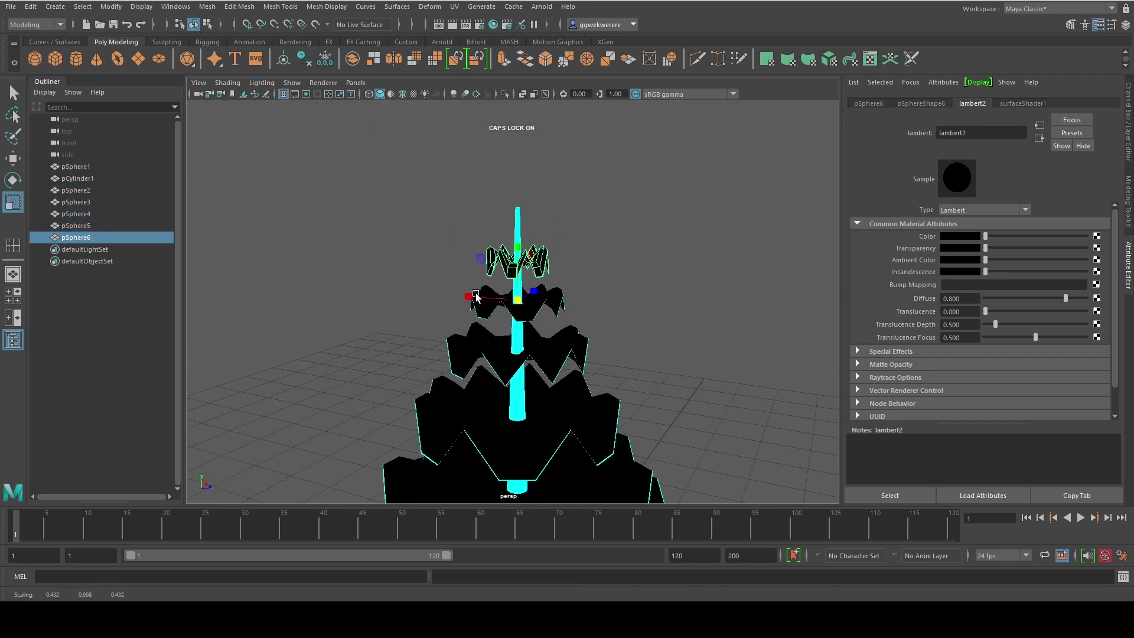
pyautogui.press('w')
pyautogui.moveTo(517, 243); pyautogui.dragTo(516, 224)
# - Turn on smooth mesh preview for all the branch layers, clear the selection and check the tree's shape
pyautogui.scroll(-5, 530, 326)
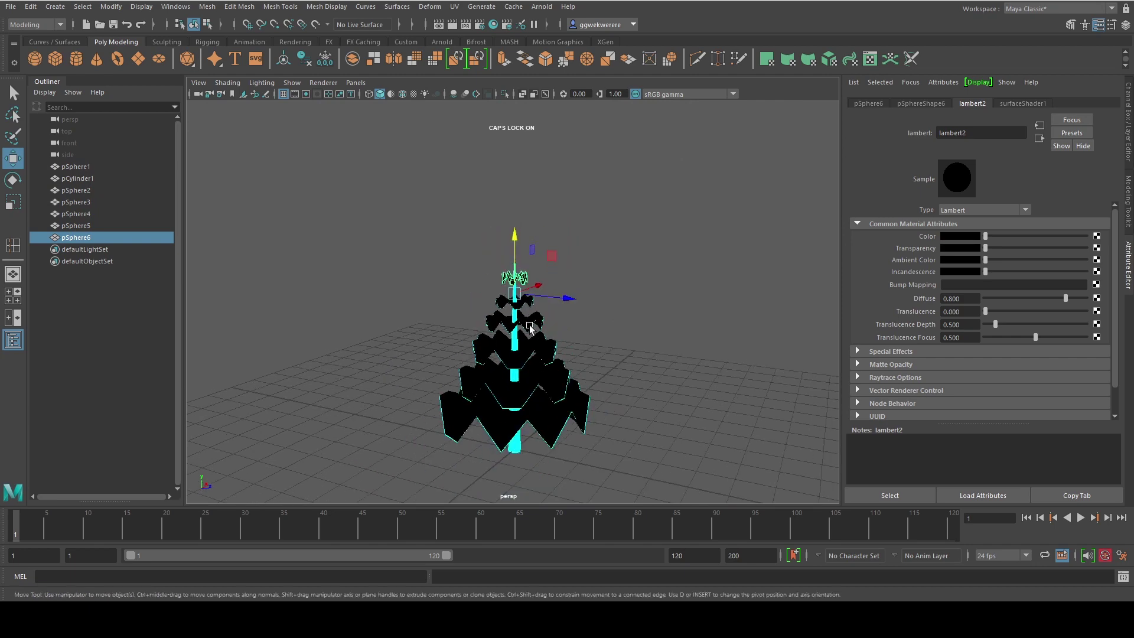
pyautogui.moveTo(428, 247); pyautogui.dragTo(499, 486)
pyautogui.press('3')
pyautogui.click(607, 354)
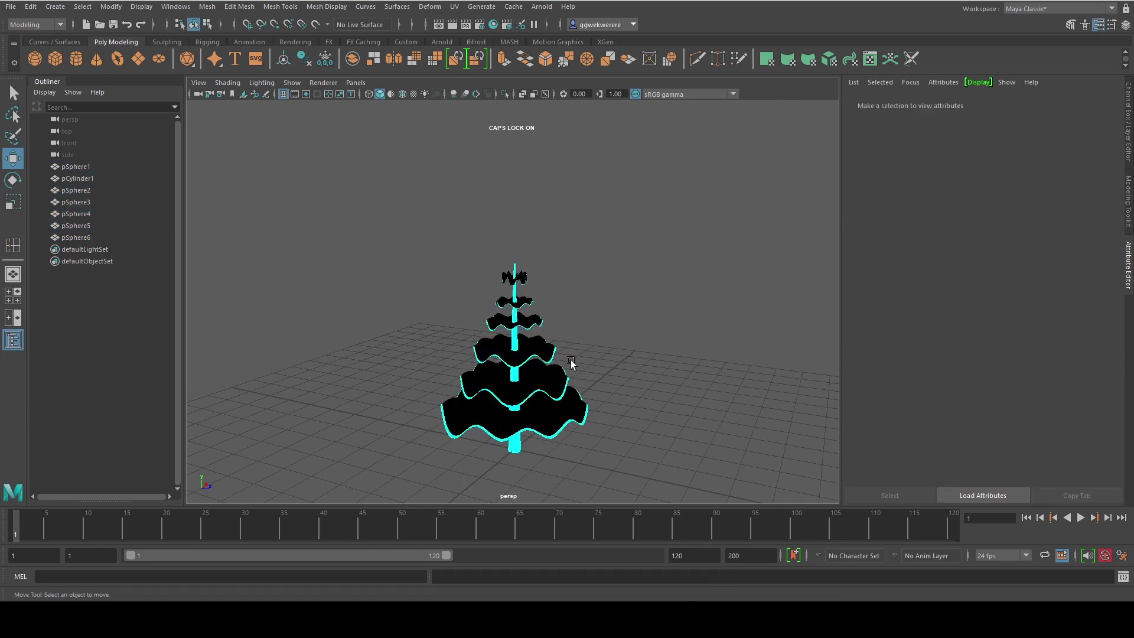
pyautogui.scroll(3, 515, 388)
pyautogui.scroll(-5, 519, 385)
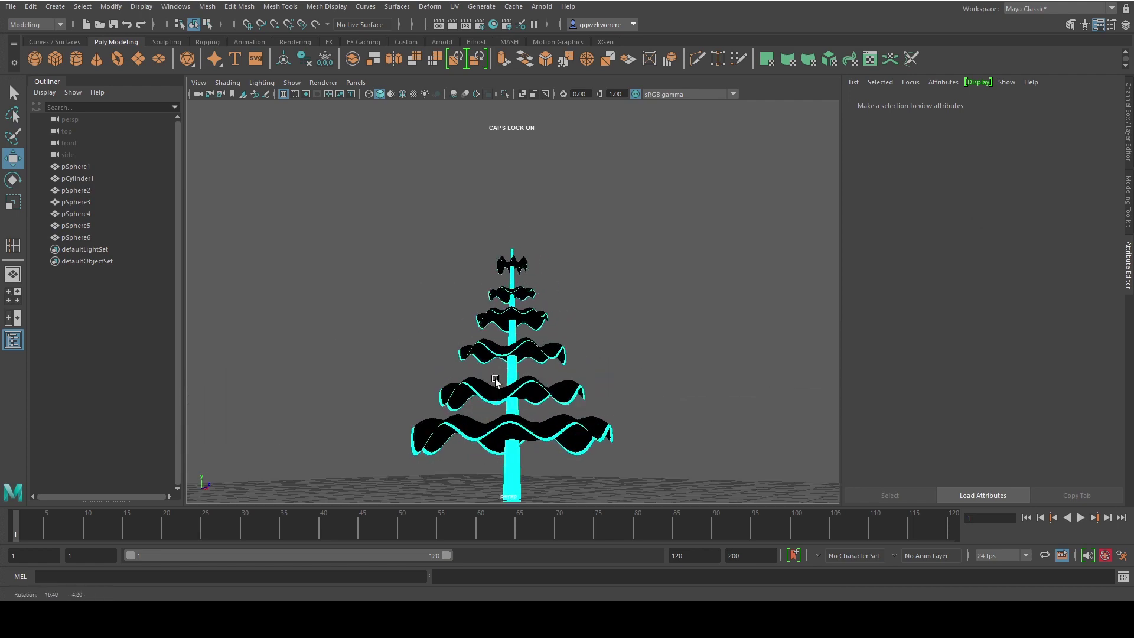
pyautogui.keyDown('alt'); pyautogui.moveTo(476, 403); pyautogui.dragTo(490, 390); pyautogui.keyUp('alt')
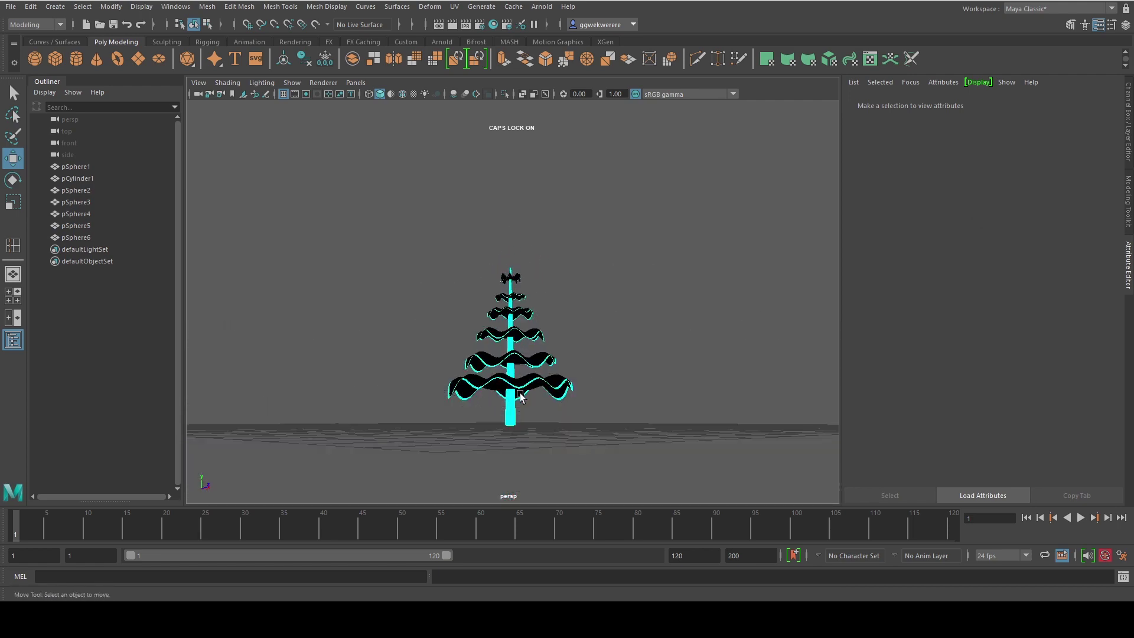
# - Add a polygon cylinder at the tree's base and assign it a new Lambert material with black color
pyautogui.click(79, 59)
pyautogui.keyDown('alt'); pyautogui.moveTo(428, 367); pyautogui.dragTo(429, 377); pyautogui.keyUp('alt')
pyautogui.rightClick(529, 419)
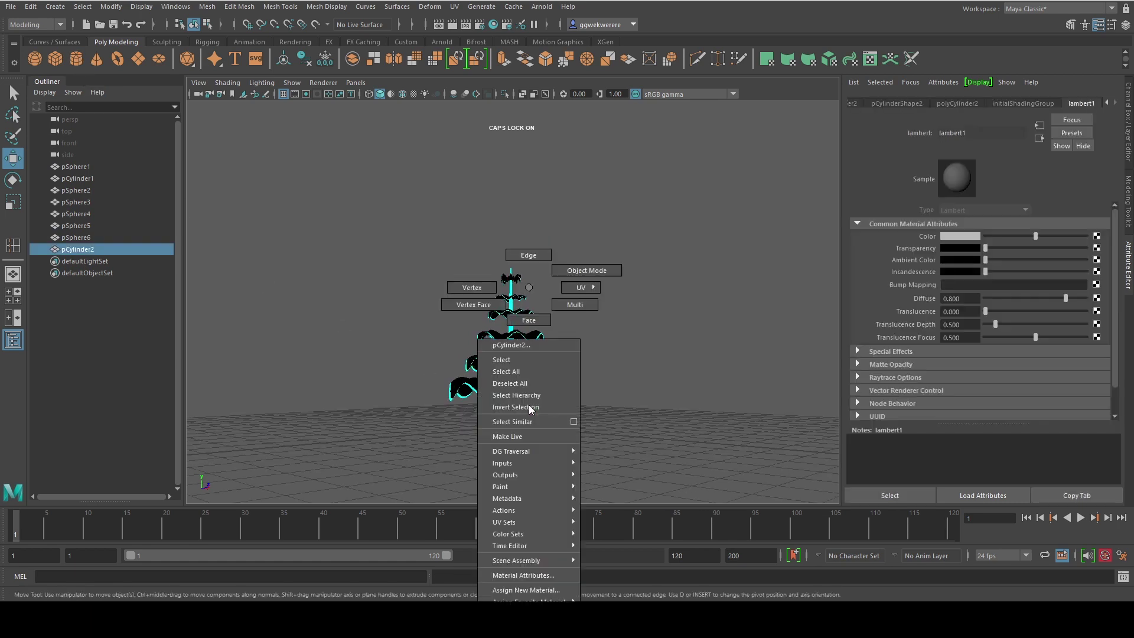
pyautogui.moveTo(547, 599)
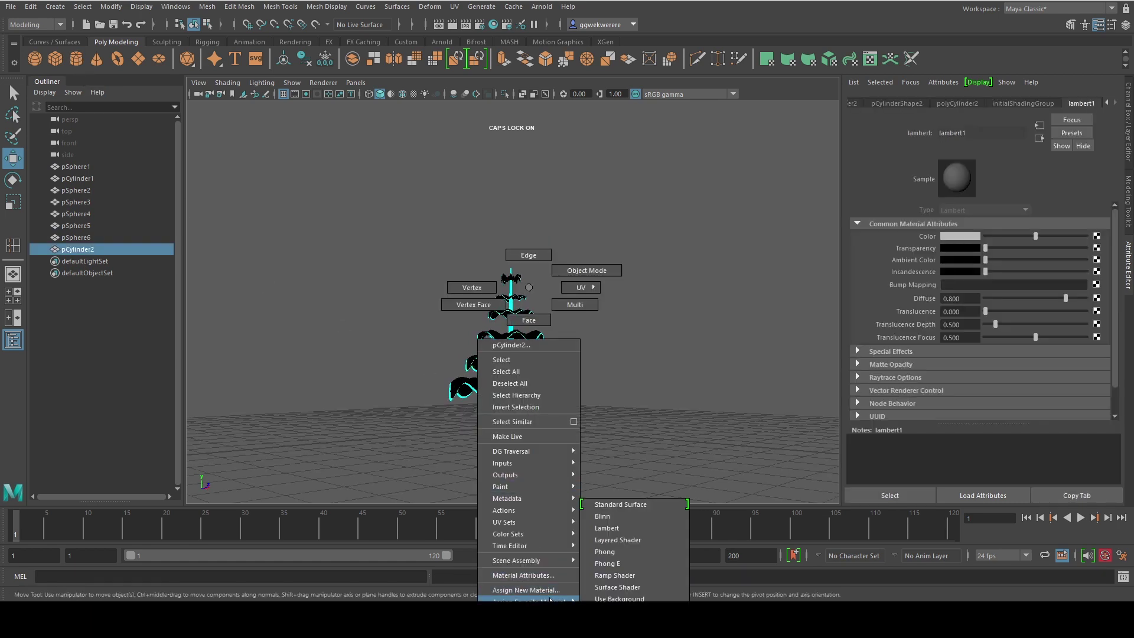
pyautogui.click(628, 528)
pyautogui.moveTo(1036, 236); pyautogui.dragTo(970, 235)
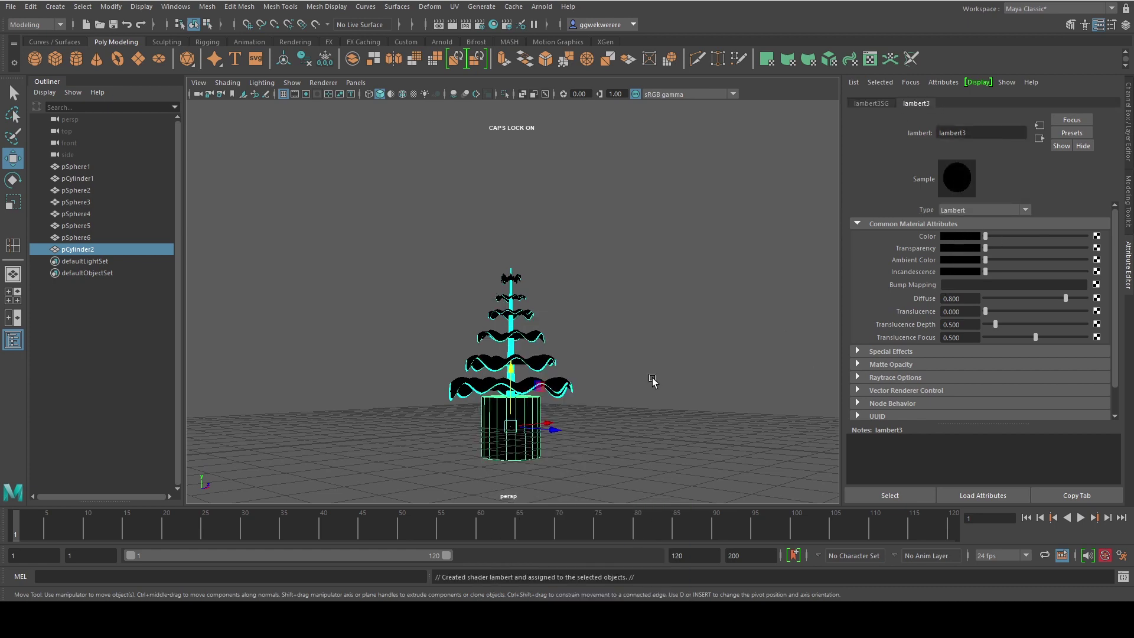
# - Flatten the black base cylinder vertically and reposition it beneath the tree's lowest branch layer
pyautogui.scroll(3, 485, 462)
pyautogui.press('r')
pyautogui.scroll(-2, 513, 458)
pyautogui.keyDown('alt'); pyautogui.moveTo(515, 457); pyautogui.dragTo(516, 440, button='middle'); pyautogui.keyUp('alt')
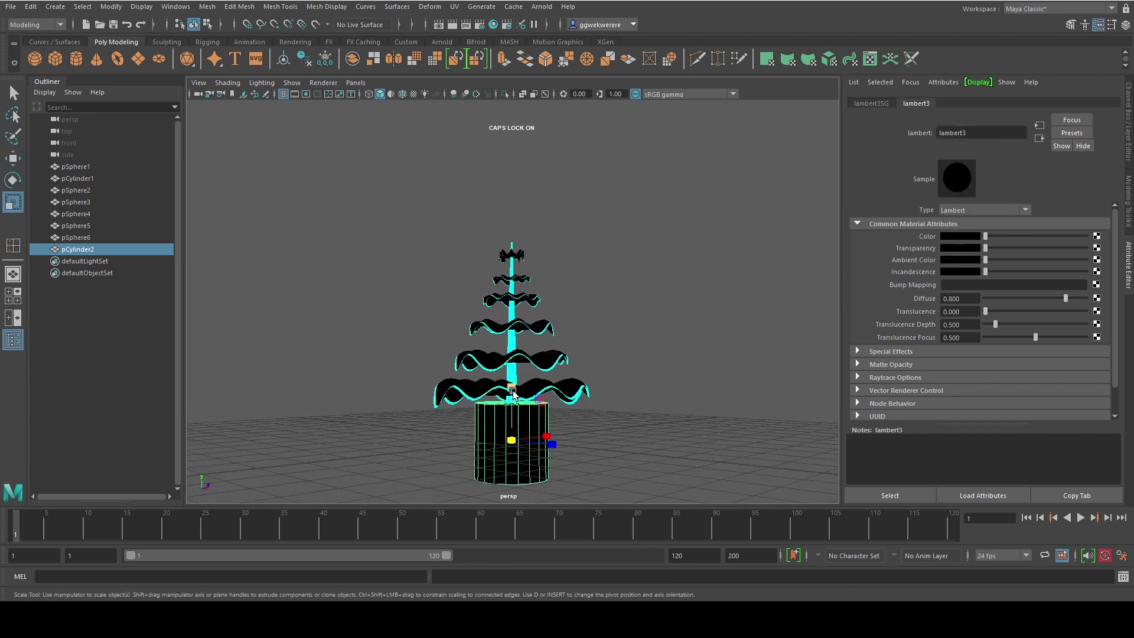
pyautogui.moveTo(514, 388)
pyautogui.mouseDown()
pyautogui.moveTo(514, 420)
pyautogui.moveTo(511, 385)
pyautogui.mouseUp()
pyautogui.press('w')
pyautogui.press('r')
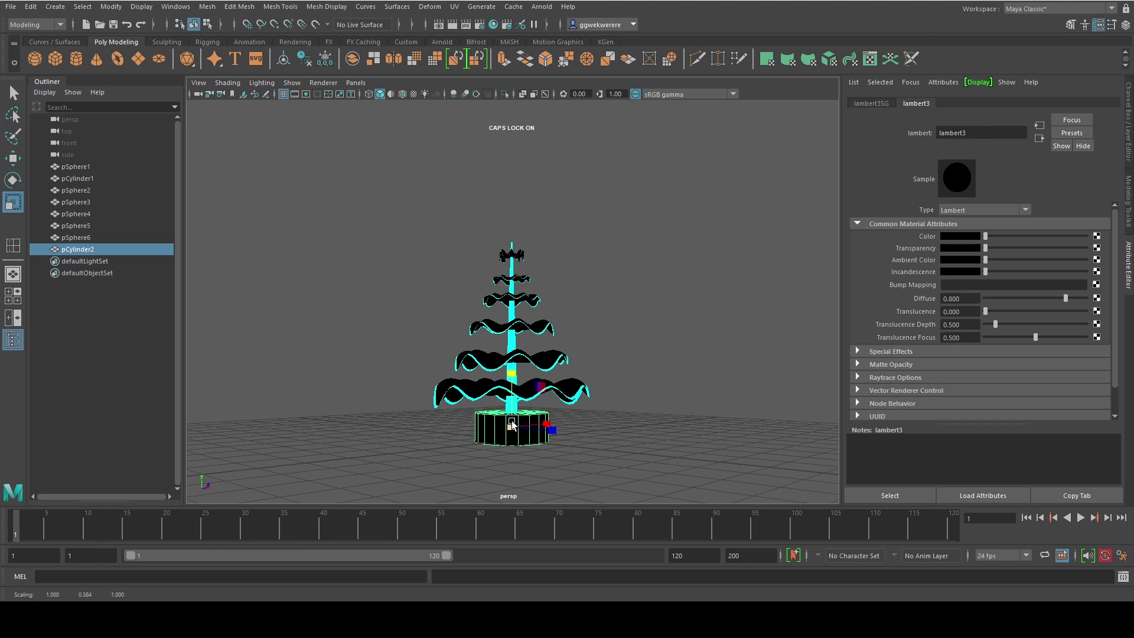
pyautogui.moveTo(512, 427); pyautogui.dragTo(504, 426)
pyautogui.moveTo(511, 373); pyautogui.dragTo(512, 390)
pyautogui.press('w')
pyautogui.click(637, 457)
pyautogui.keyDown('alt'); pyautogui.moveTo(549, 482); pyautogui.dragTo(545, 448); pyautogui.keyUp('alt')
pyautogui.scroll(3, 541, 463)
pyautogui.scroll(-3, 488, 424)
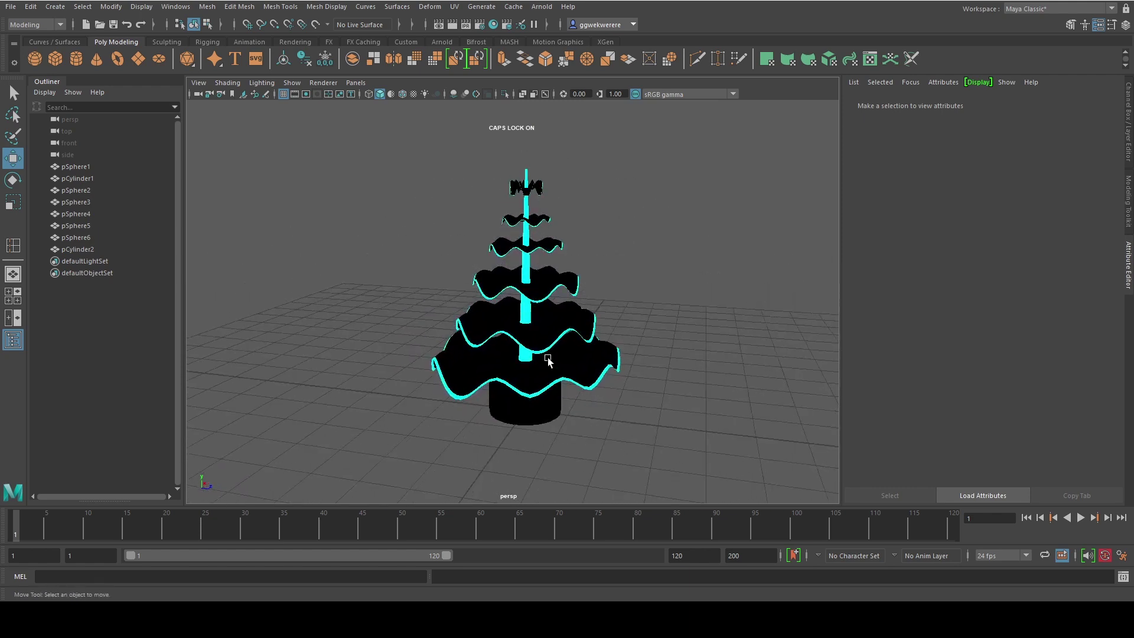
pyautogui.keyDown('alt'); pyautogui.moveTo(544, 357); pyautogui.dragTo(535, 373); pyautogui.keyUp('alt')
# - Add a polygon plane and scale it up uniformly into a large floor under the tree
pyautogui.click(138, 58)
pyautogui.scroll(-5, 508, 331)
pyautogui.press('r')
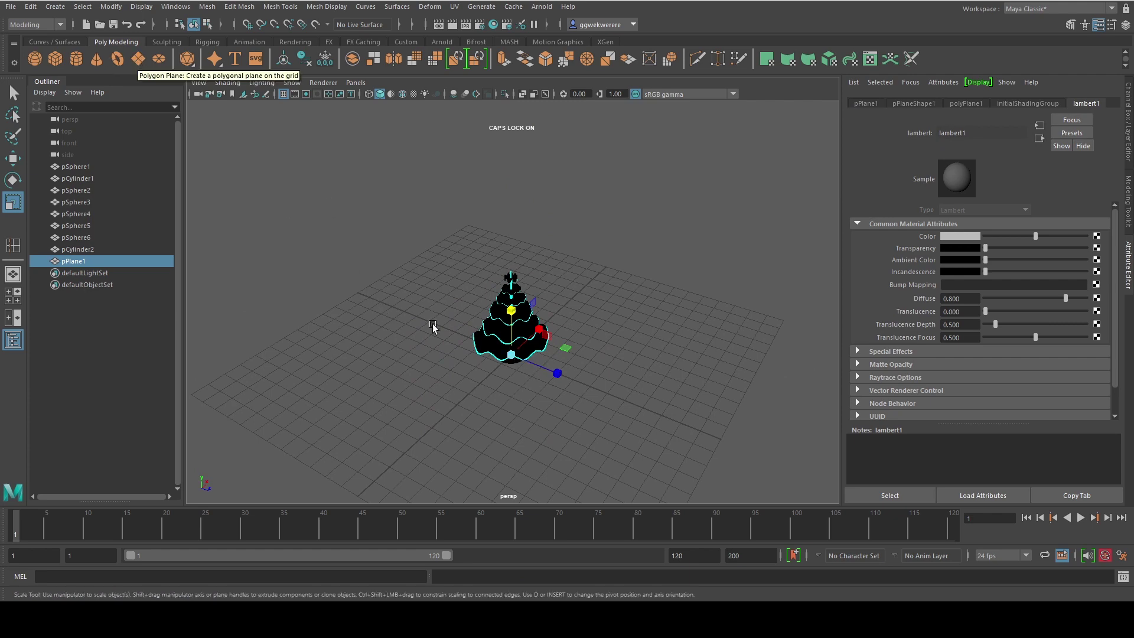
pyautogui.moveTo(511, 354); pyautogui.dragTo(804, 330)
# - Assign a new aiStandardSurface material to the floor plane and replace its settings with the Plastic preset
pyautogui.rightClick(614, 301)
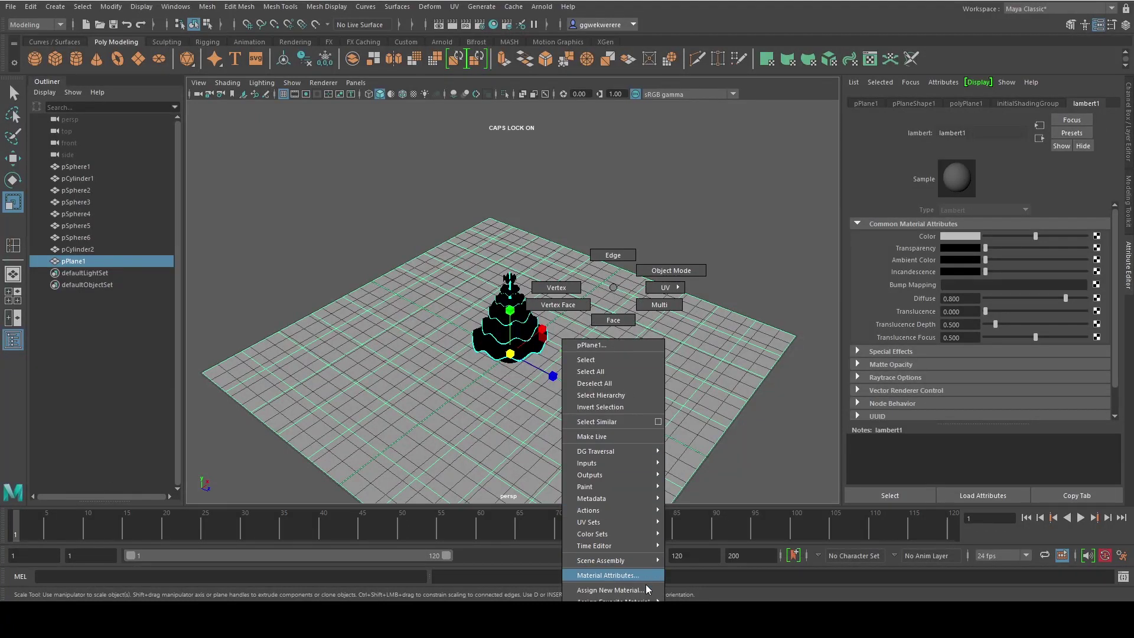
pyautogui.moveTo(614, 599)
pyautogui.press('Escape')
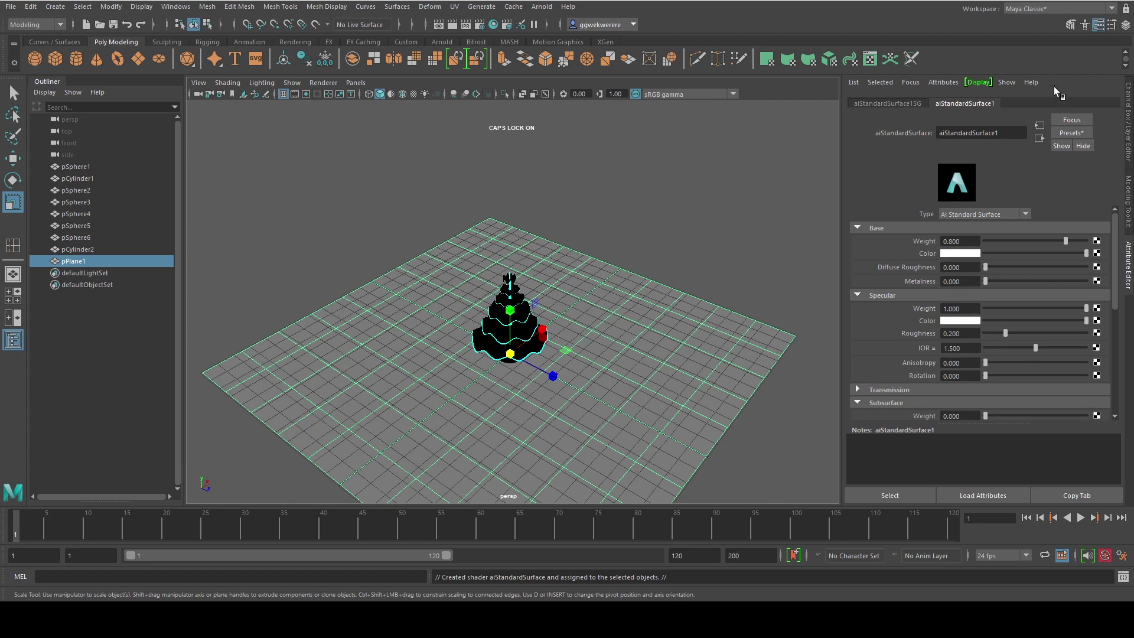
pyautogui.click(1084, 137)
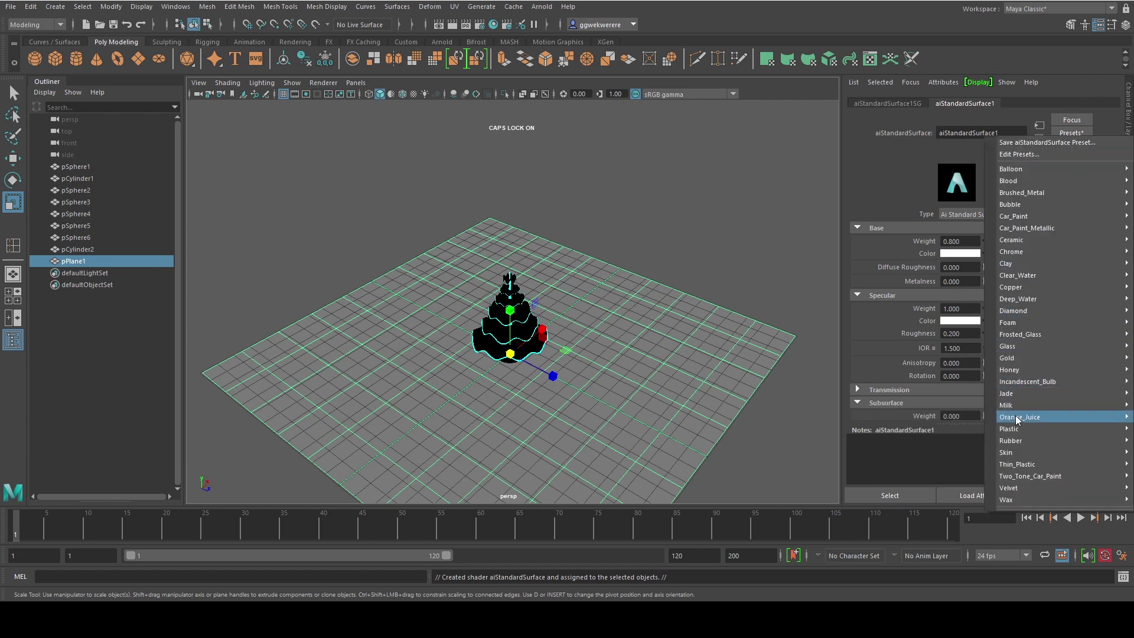
pyautogui.moveTo(1026, 430)
pyautogui.click(969, 430)
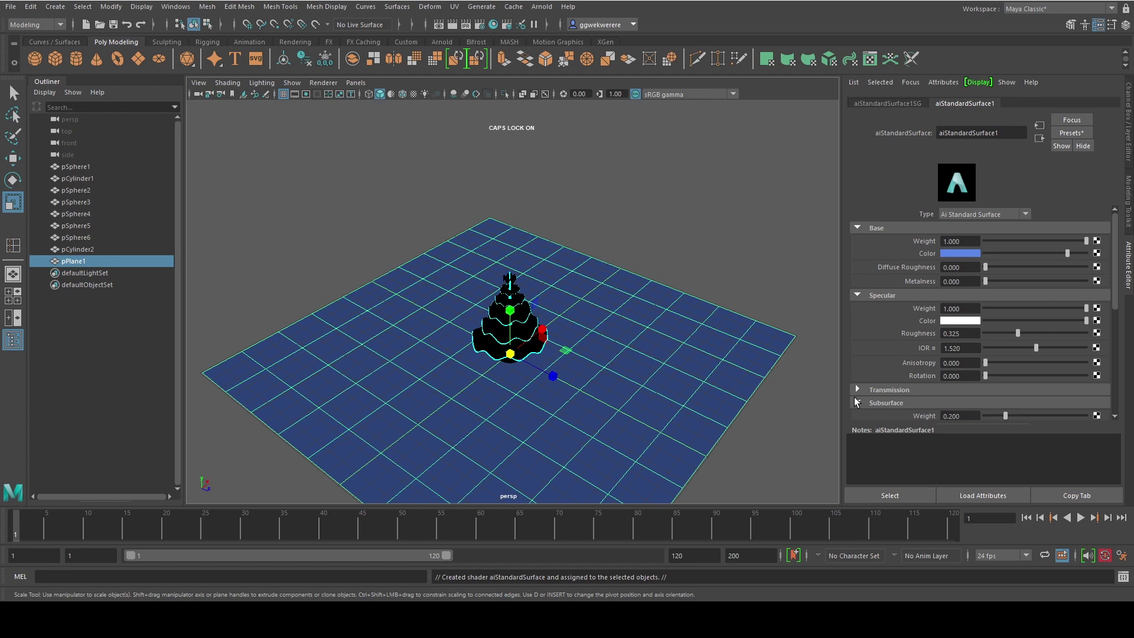
pyautogui.keyDown('alt'); pyautogui.moveTo(722, 322); pyautogui.dragTo(638, 352); pyautogui.keyUp('alt')
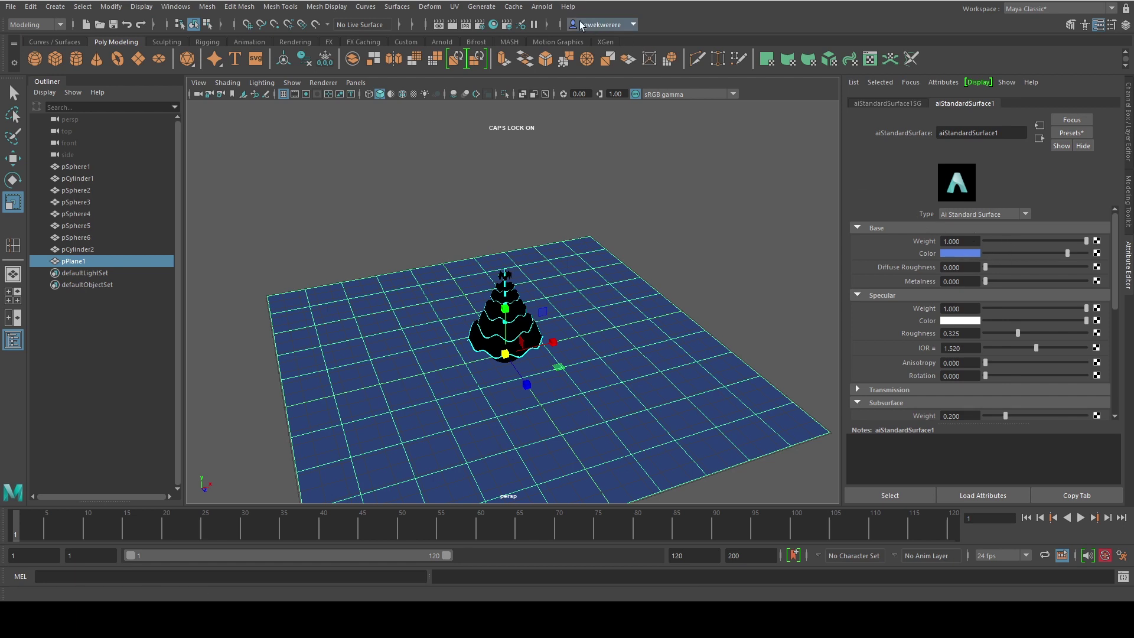
# - Clear the selection, open Arnold RenderView, and shrink and place its window so the tree stays visible
pyautogui.click(547, 144)
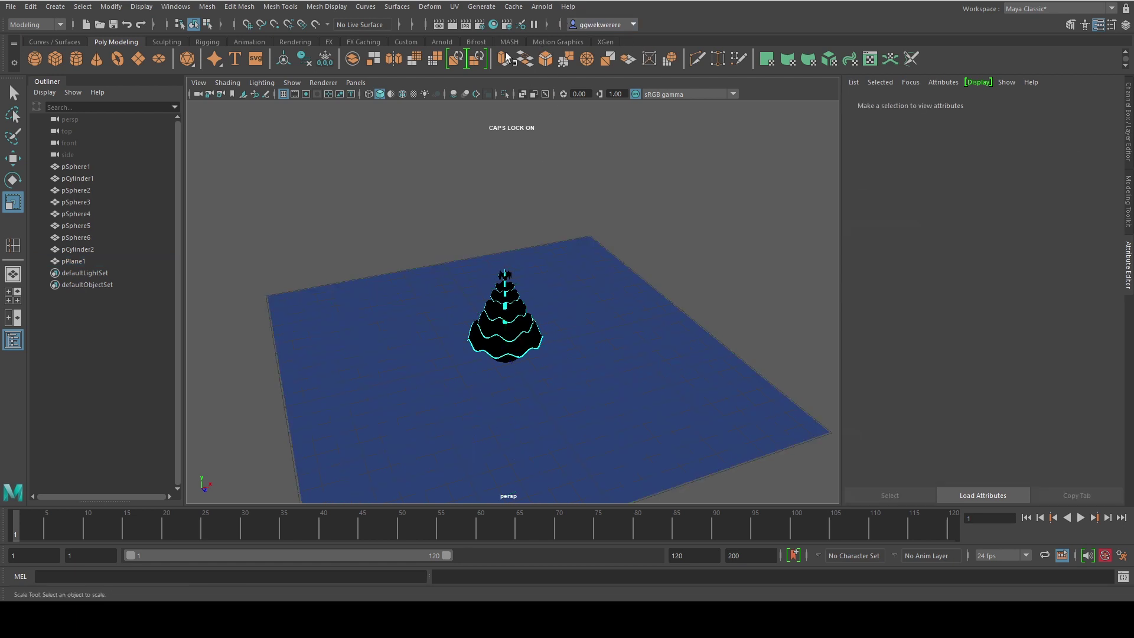
pyautogui.click(541, 7)
pyautogui.click(494, 93)
pyautogui.click(543, 7)
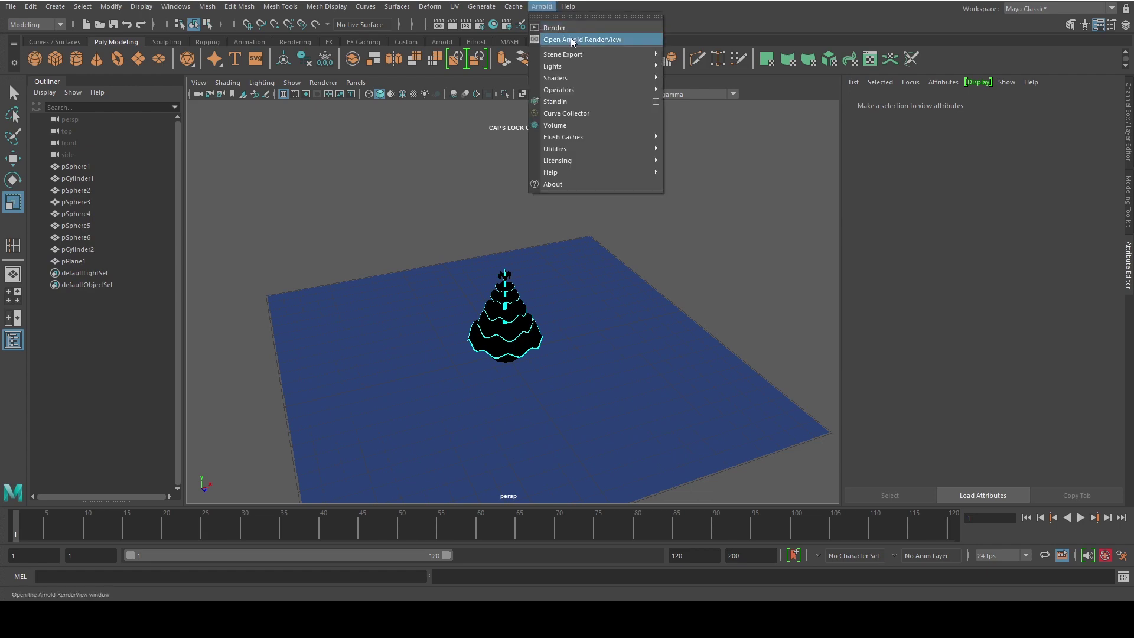
pyautogui.click(570, 37)
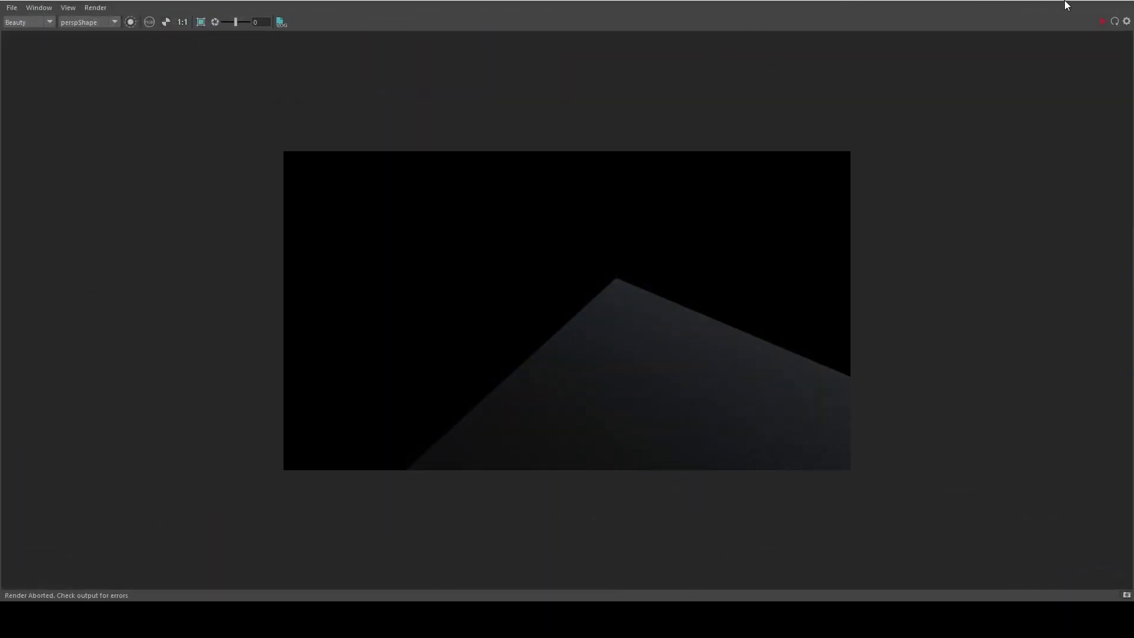
pyautogui.moveTo(46, 1); pyautogui.dragTo(589, 46)
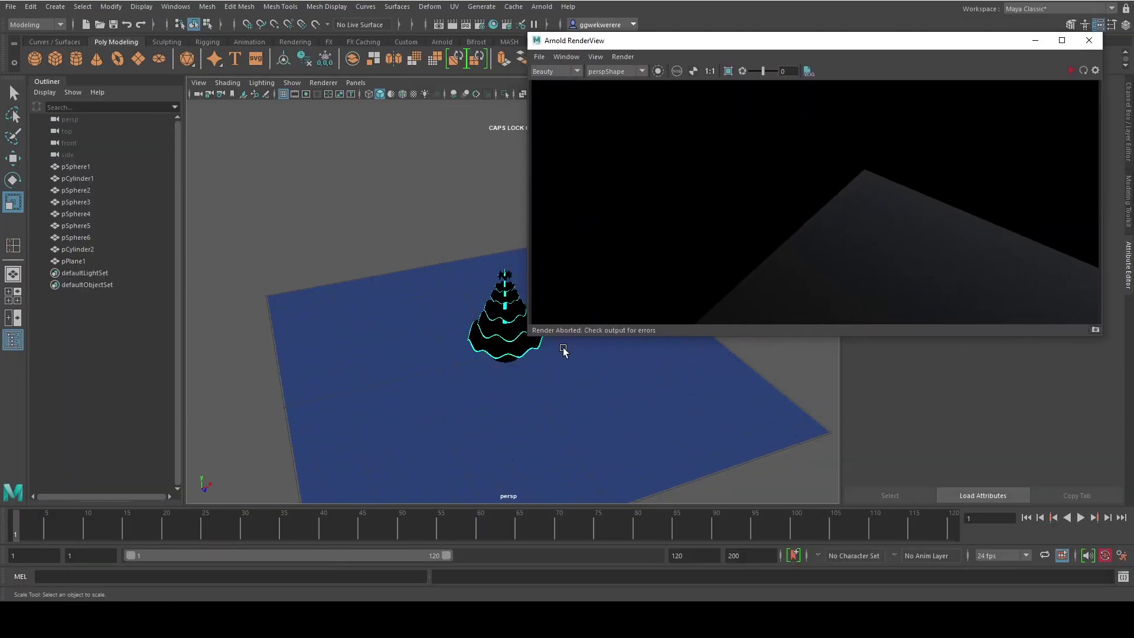
pyautogui.moveTo(535, 338); pyautogui.dragTo(670, 305)
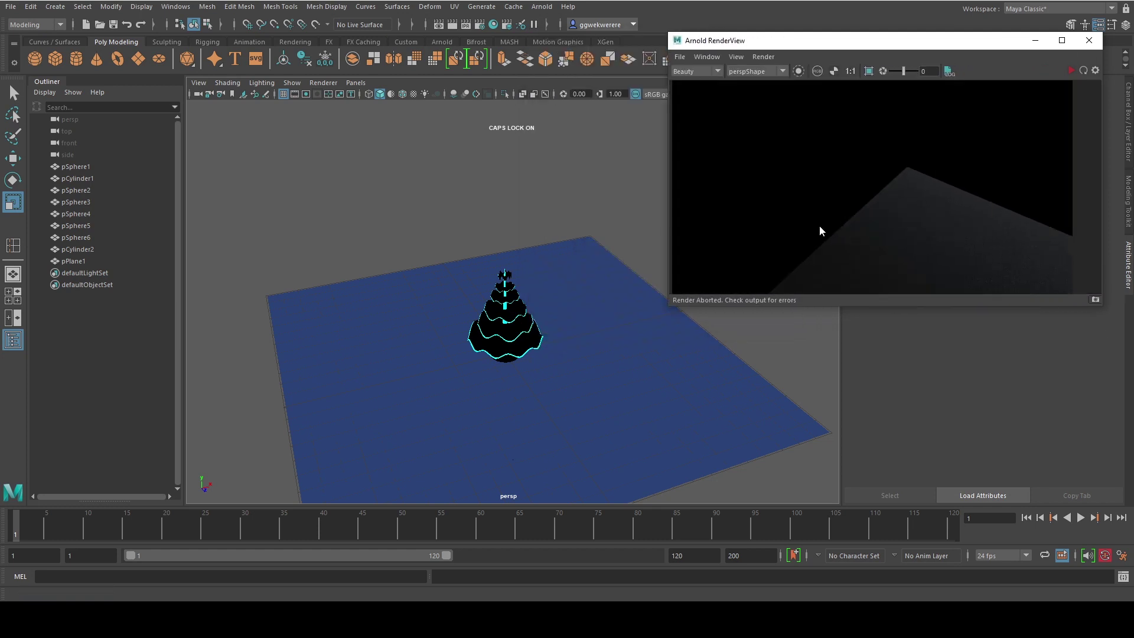
pyautogui.moveTo(666, 305); pyautogui.dragTo(689, 343)
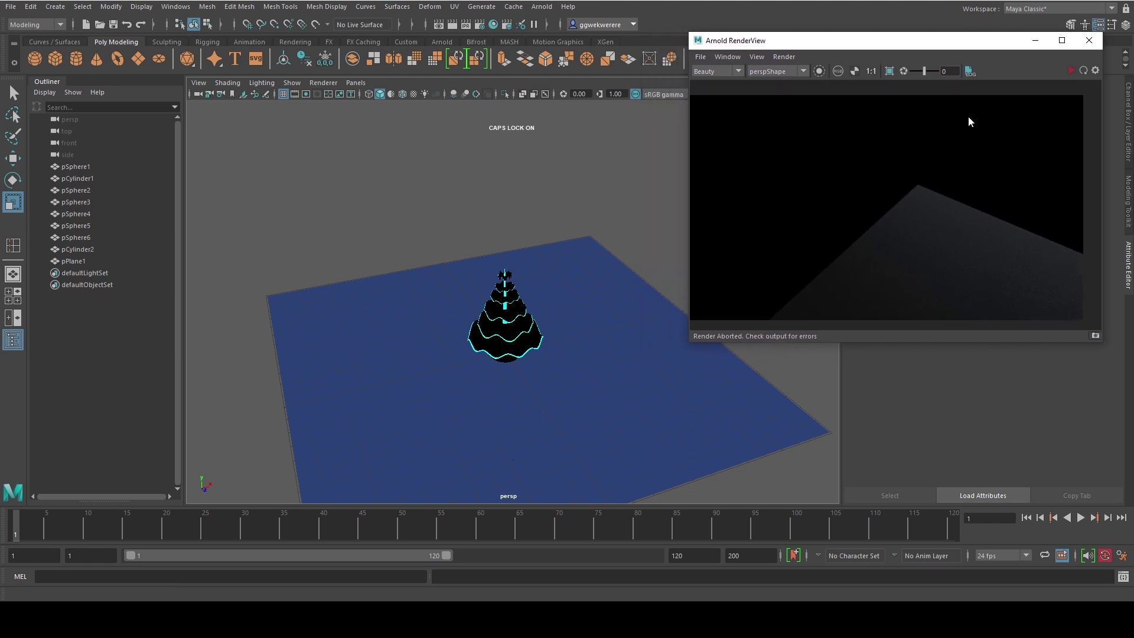
# - Run an interactive Arnold render of the tree and examine it from several angles before stopping the render
pyautogui.click(1070, 71)
pyautogui.scroll(3, 524, 319)
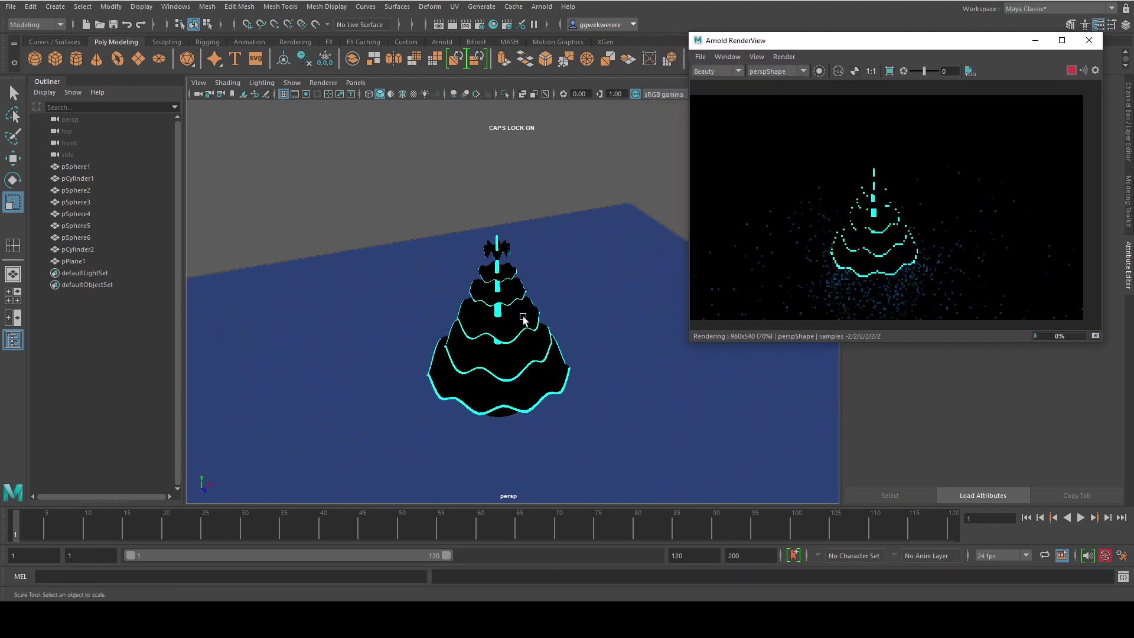
pyautogui.keyDown('alt'); pyautogui.moveTo(524, 319); pyautogui.dragTo(516, 336); pyautogui.keyUp('alt')
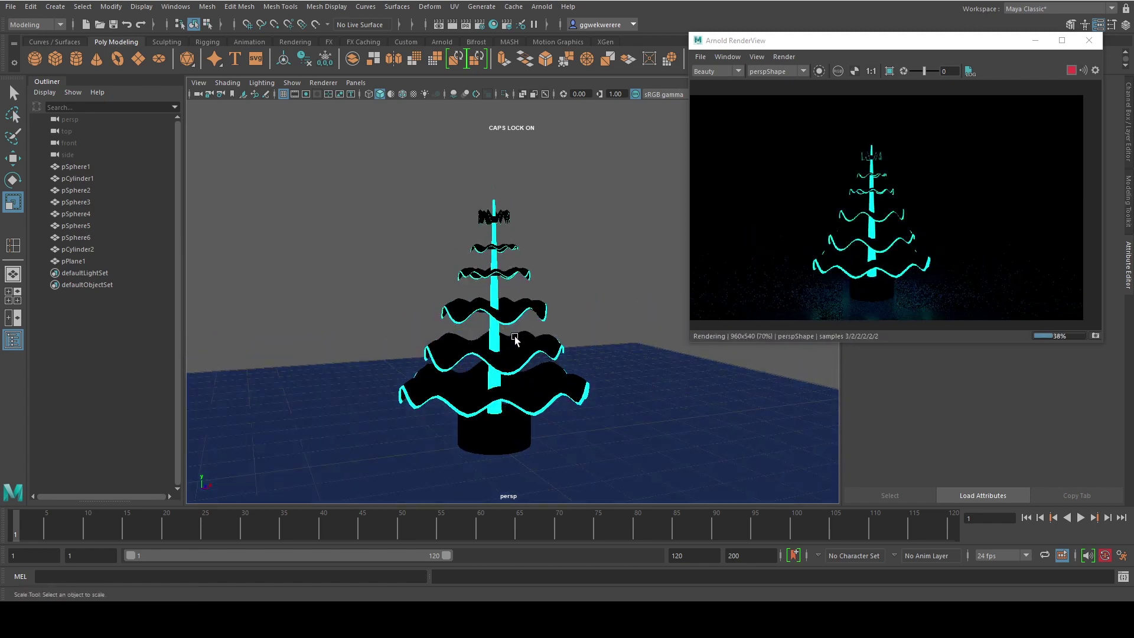
pyautogui.keyDown('alt'); pyautogui.moveTo(496, 363); pyautogui.dragTo(526, 348, button='middle'); pyautogui.keyUp('alt')
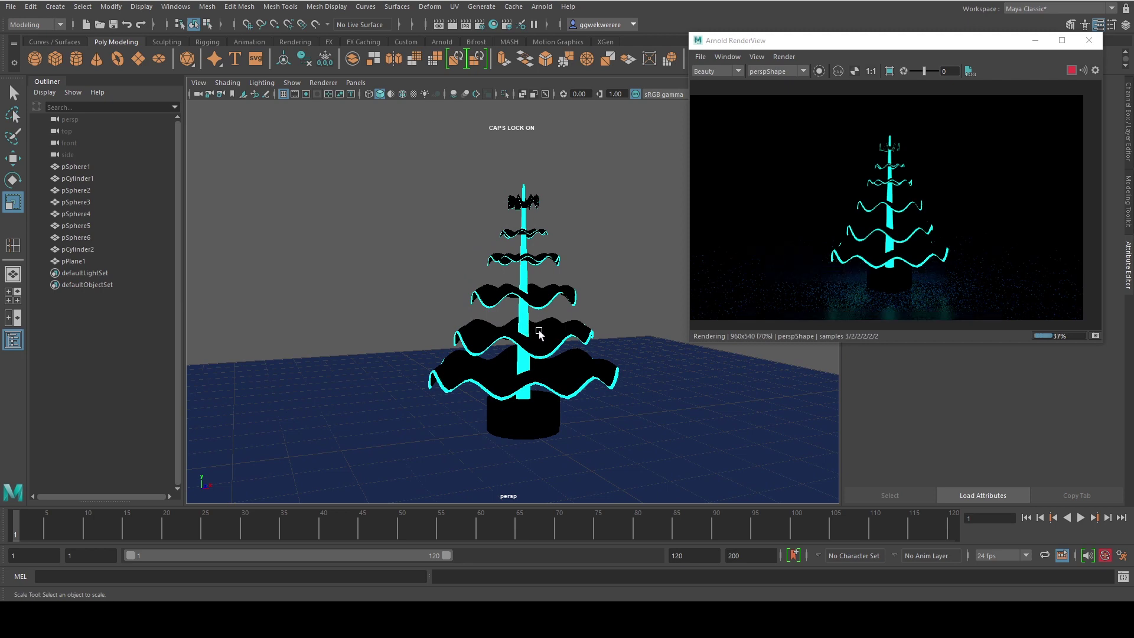
pyautogui.keyDown('alt'); pyautogui.moveTo(539, 330); pyautogui.dragTo(448, 337); pyautogui.keyUp('alt')
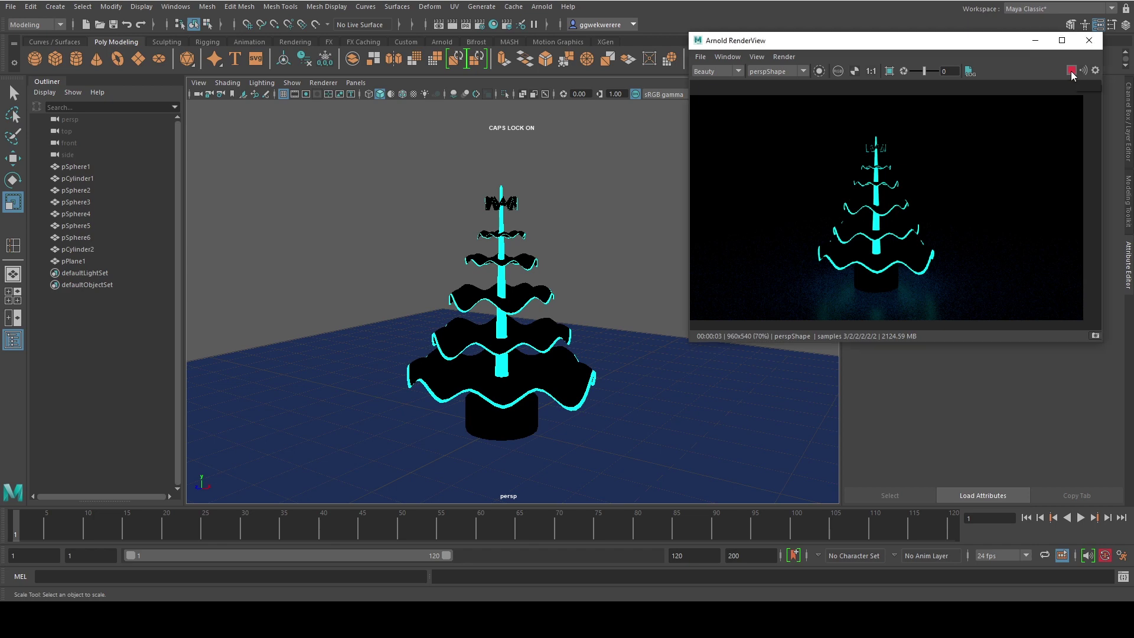
pyautogui.moveTo(1000, 52); pyautogui.dragTo(303, 38)
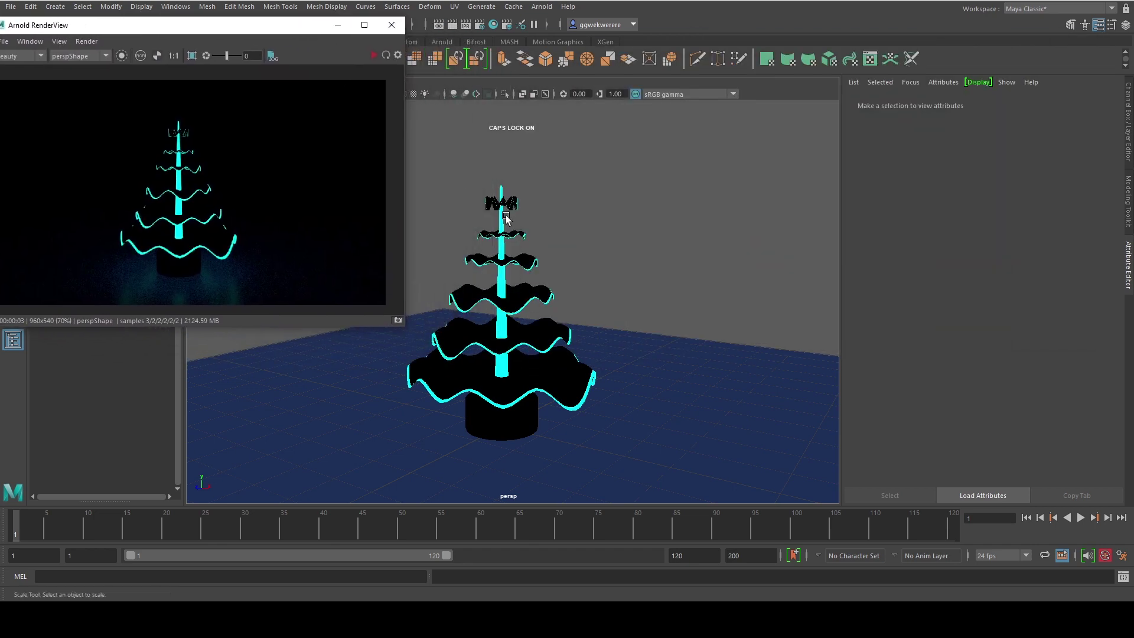
pyautogui.keyDown('alt'); pyautogui.moveTo(534, 248); pyautogui.dragTo(523, 322); pyautogui.keyUp('alt')
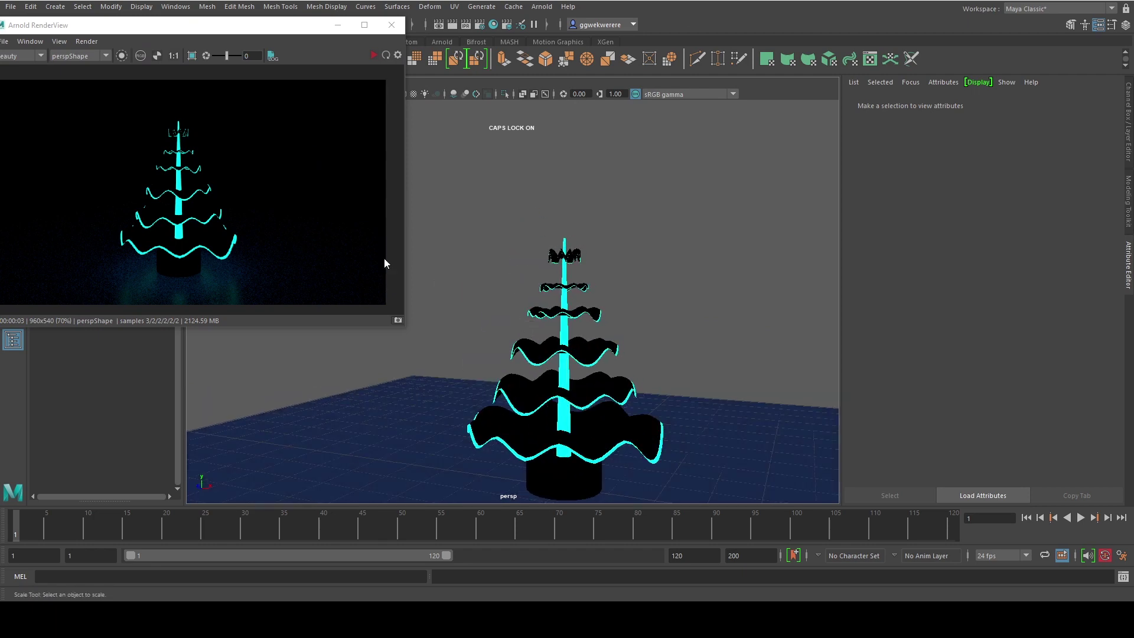
# - Add another polygon cylinder and raise it above the trunk's tip, to Translate Y 6.405
pyautogui.moveTo(246, 31); pyautogui.dragTo(975, 23)
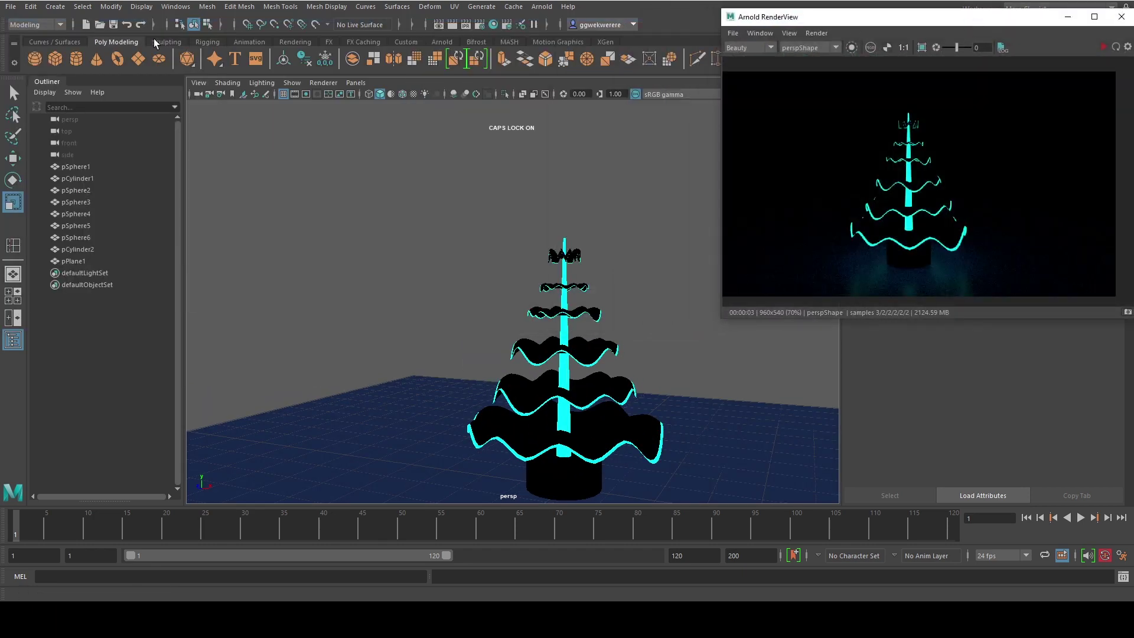
pyautogui.press('w')
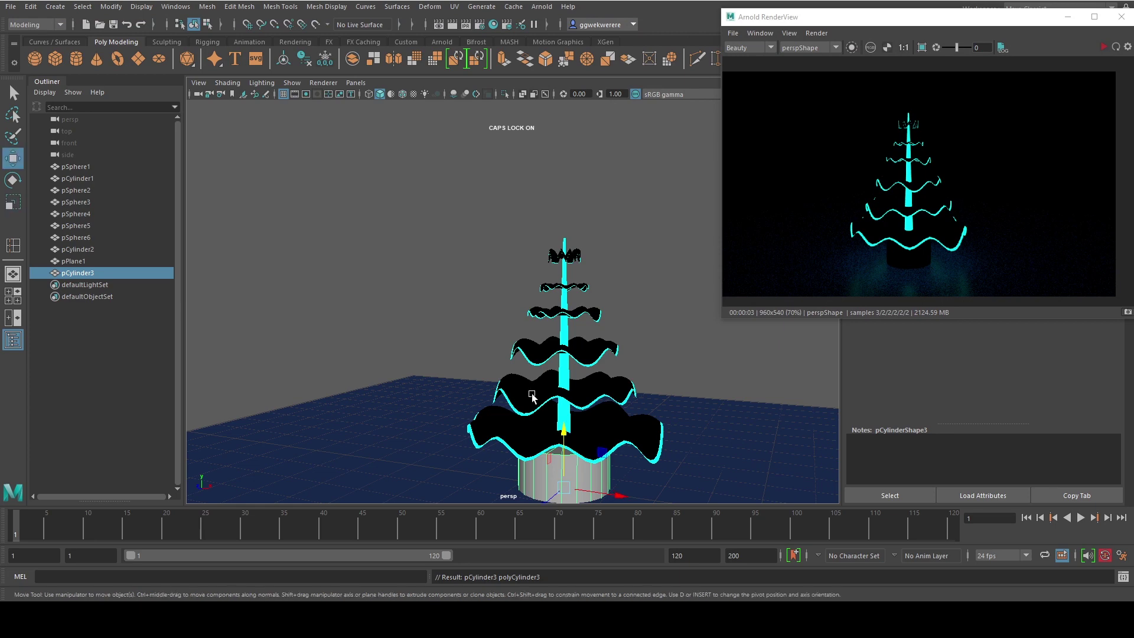
pyautogui.moveTo(558, 427); pyautogui.dragTo(559, 215)
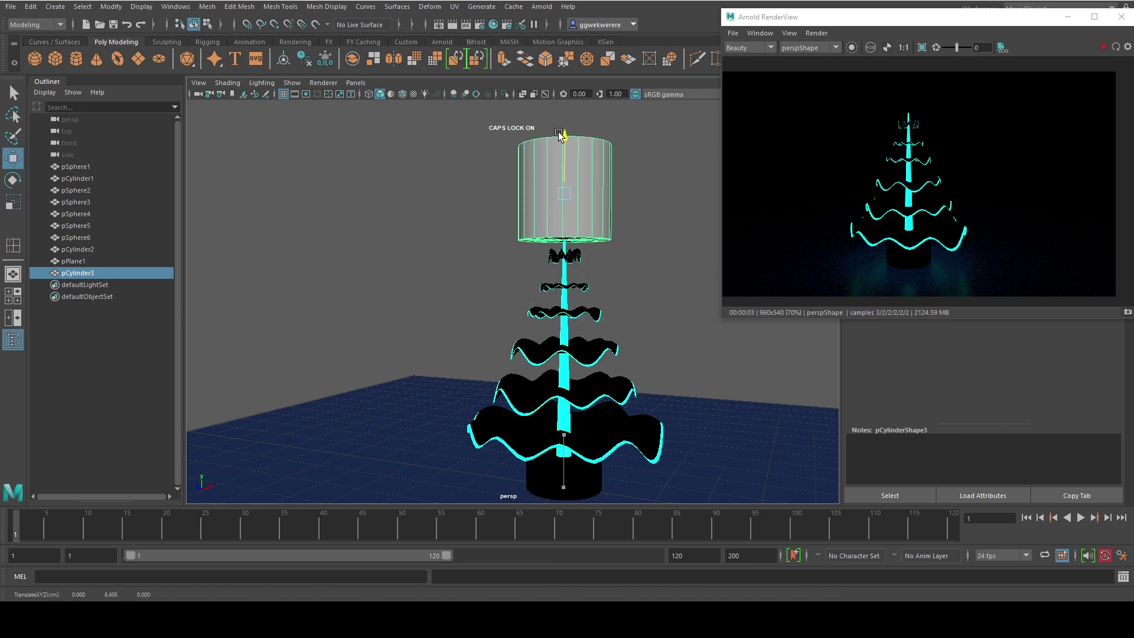
pyautogui.keyDown('alt'); pyautogui.moveTo(558, 216); pyautogui.dragTo(536, 228, button='middle'); pyautogui.keyUp('alt')
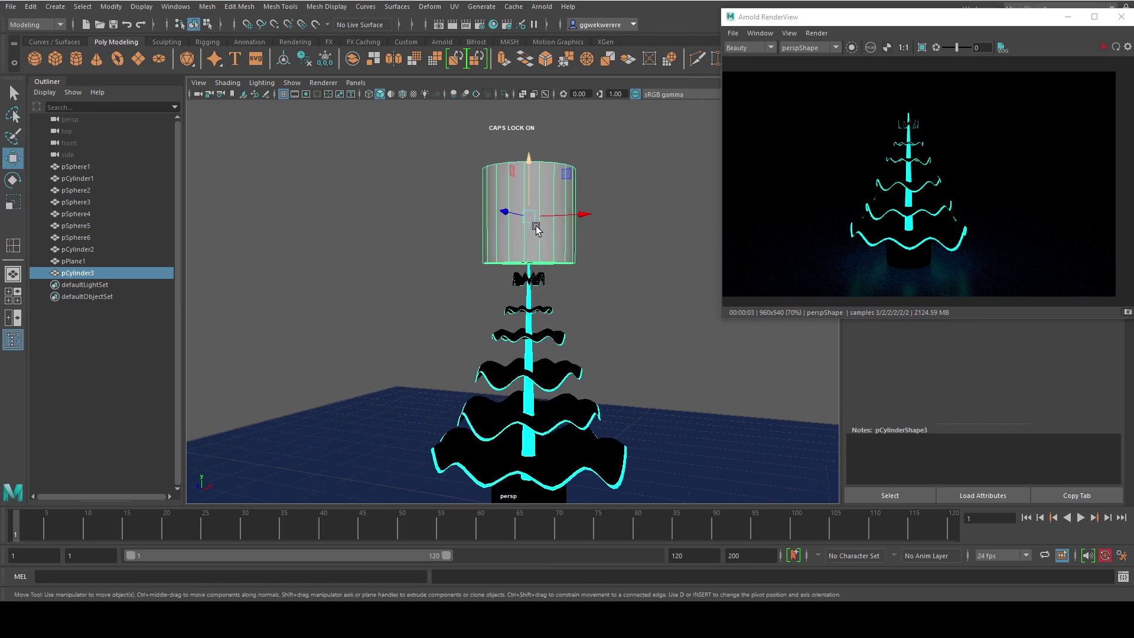
# - Tip the new cylinder onto its side by setting its Rotate X to 90
pyautogui.press('e')
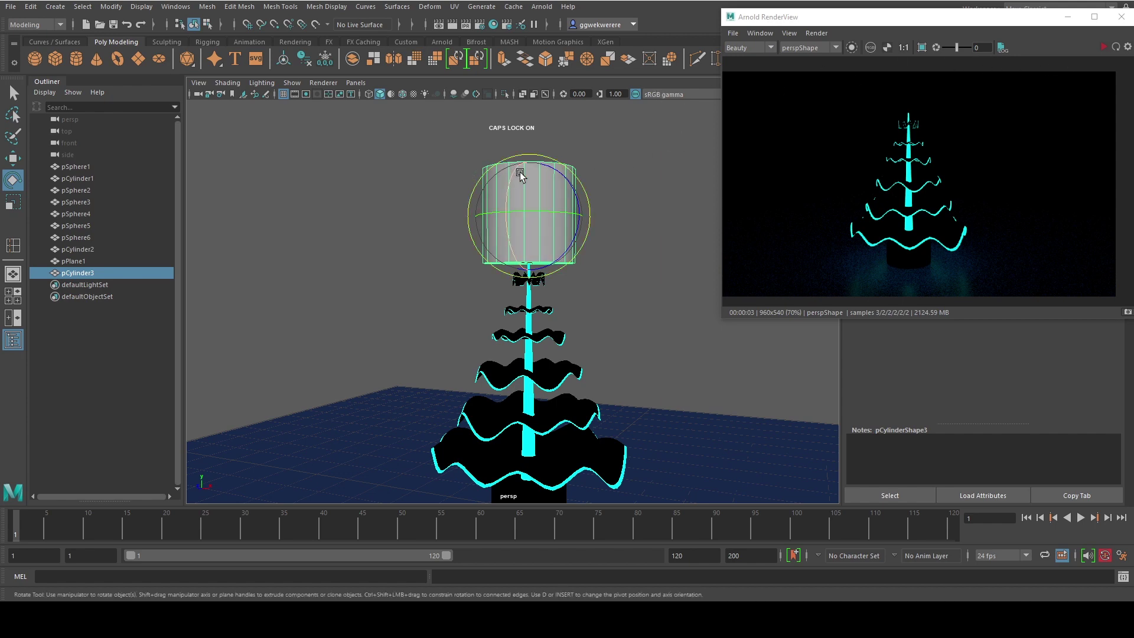
pyautogui.moveTo(828, 16); pyautogui.dragTo(817, 223)
pyautogui.moveTo(518, 173); pyautogui.dragTo(546, 232)
pyautogui.click(1125, 25)
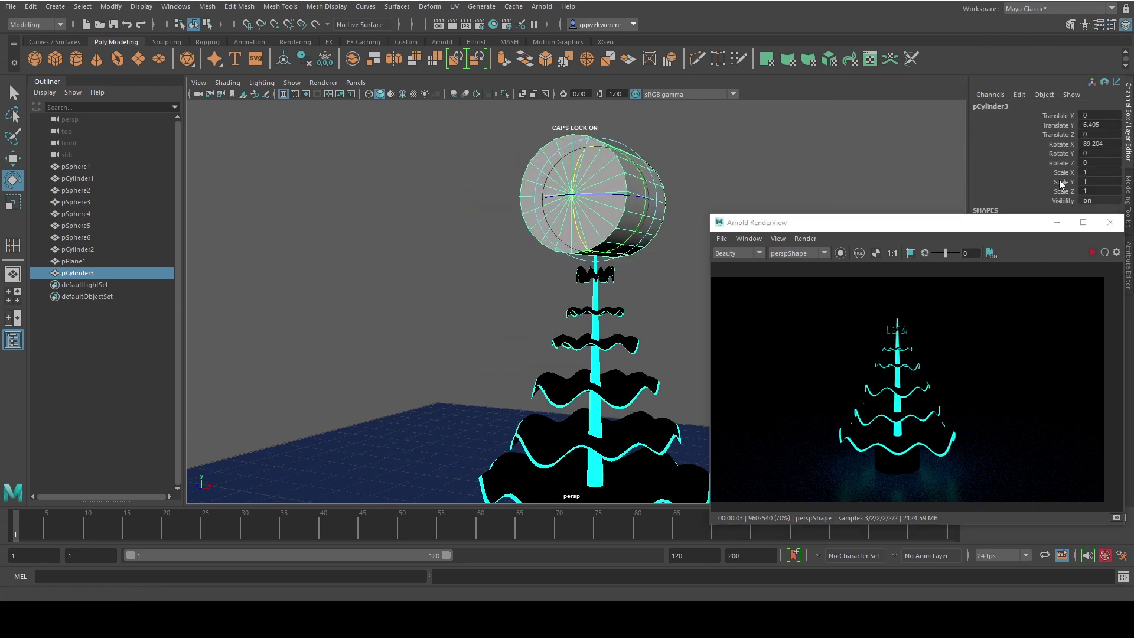
pyautogui.moveTo(1035, 228); pyautogui.dragTo(1030, 252)
pyautogui.click(1090, 143)
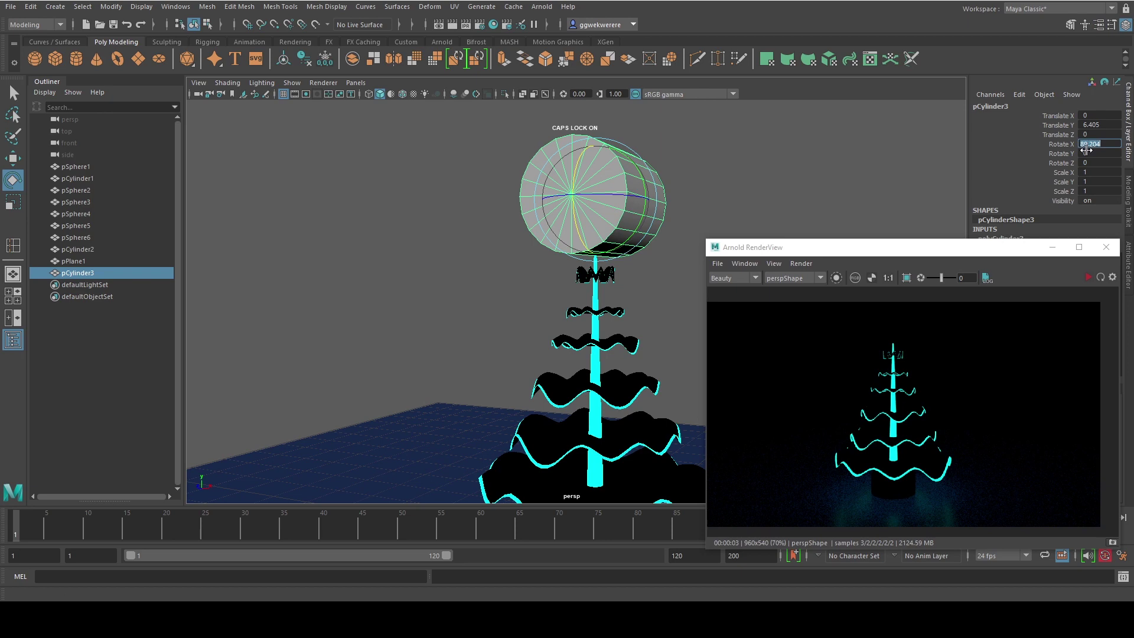
pyautogui.press('Return')
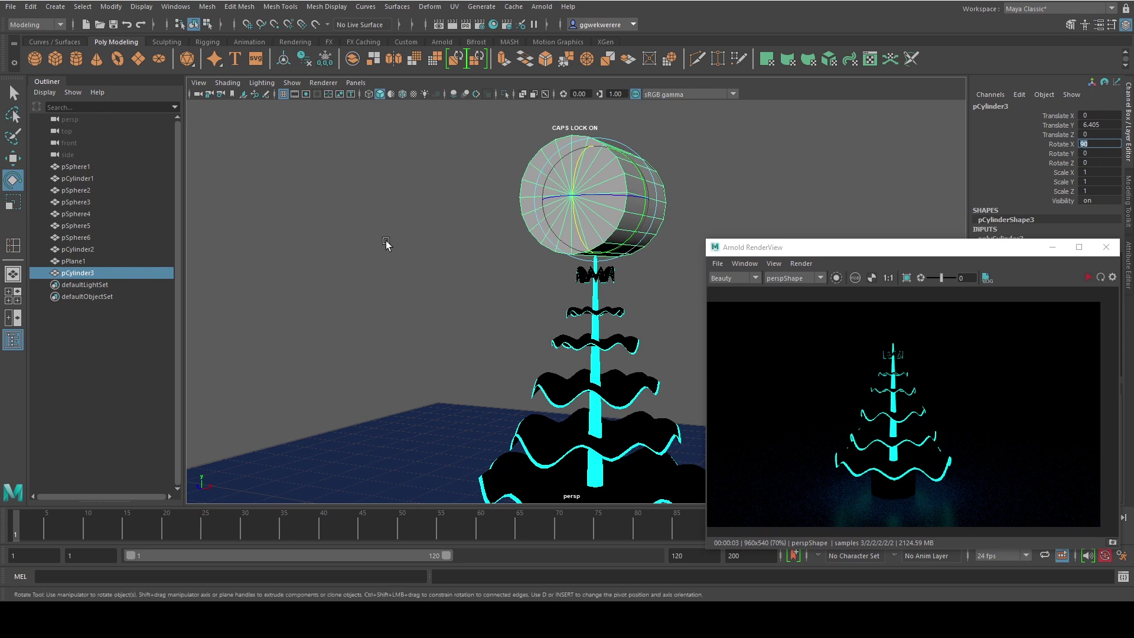
# - Set the treetop cylinder's Subdivisions Axis to 10
pyautogui.keyDown('alt'); pyautogui.moveTo(387, 246); pyautogui.dragTo(445, 251); pyautogui.keyUp('alt')
pyautogui.scroll(5, 445, 251)
pyautogui.keyDown('alt'); pyautogui.moveTo(446, 251); pyautogui.dragTo(450, 308, button='middle'); pyautogui.keyUp('alt')
pyautogui.moveTo(1033, 255); pyautogui.dragTo(389, 249)
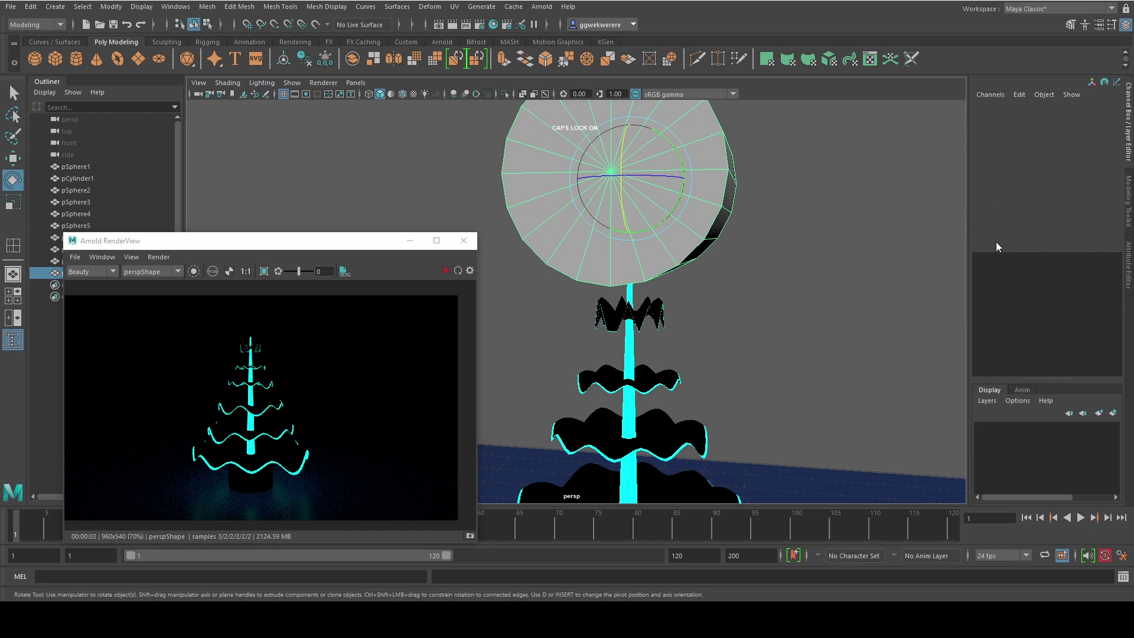
pyautogui.click(998, 239)
pyautogui.click(1054, 267)
pyautogui.moveTo(725, 310); pyautogui.dragTo(700, 309, button='middle')
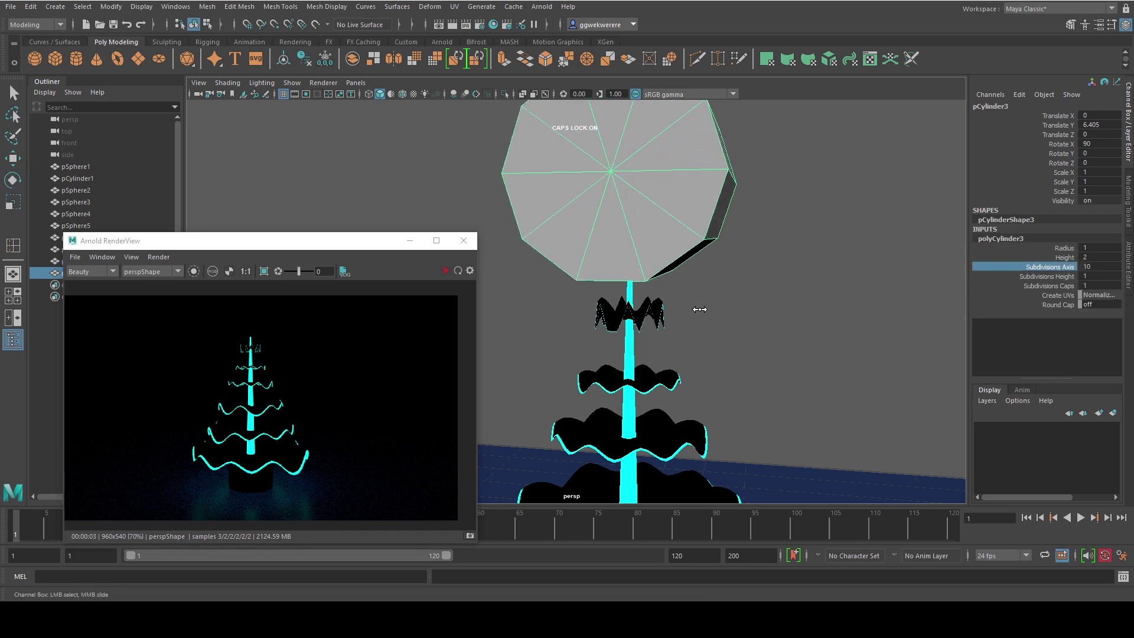
pyautogui.keyDown('alt'); pyautogui.moveTo(645, 236); pyautogui.dragTo(727, 246); pyautogui.keyUp('alt')
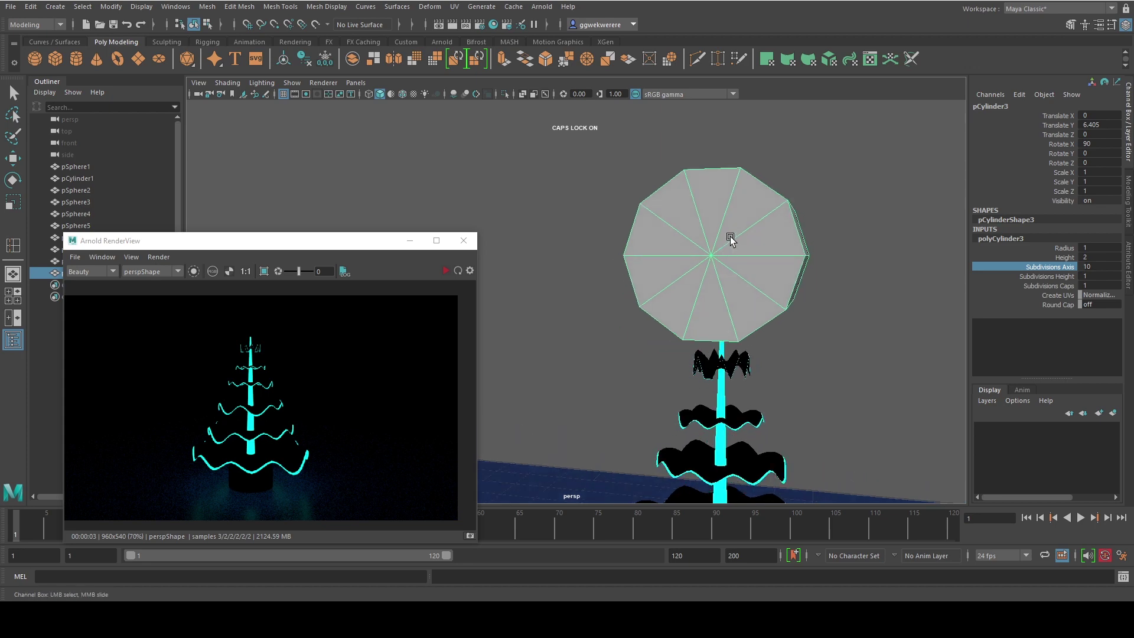
pyautogui.moveTo(733, 229); pyautogui.dragTo(685, 243, button='right')
pyautogui.keyDown('alt'); pyautogui.moveTo(697, 273); pyautogui.dragTo(710, 261); pyautogui.keyUp('alt')
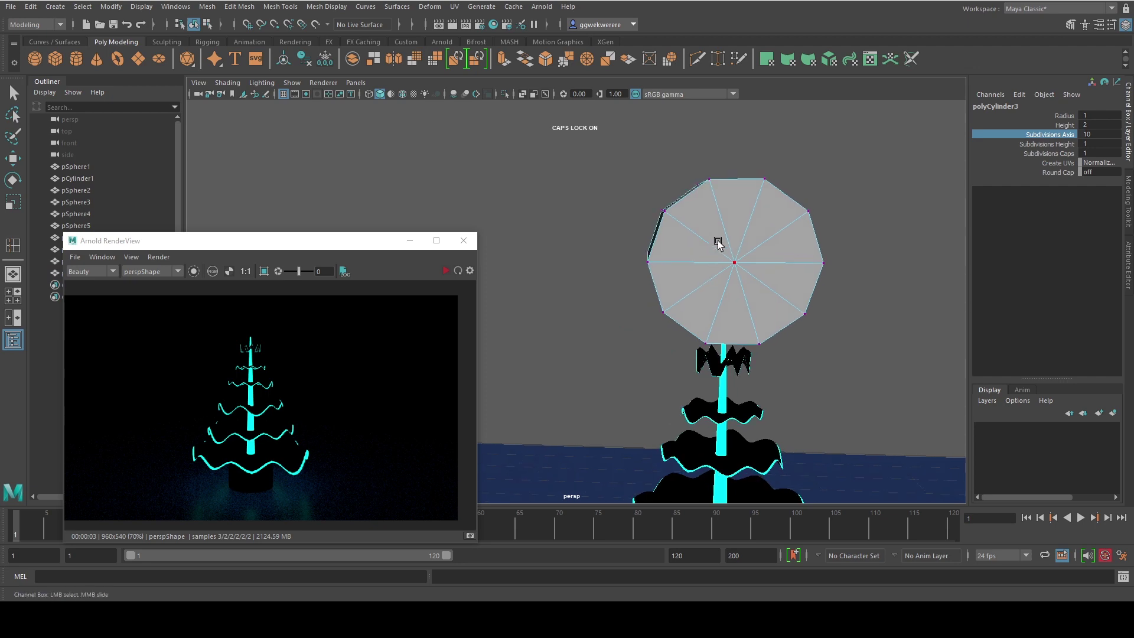
pyautogui.moveTo(728, 235); pyautogui.dragTo(757, 227, button='right')
# - Rotate the ten-sided cylinder about its own axis to a Rotate Z of about 18.288, with one corner pointing straight up
pyautogui.press('e')
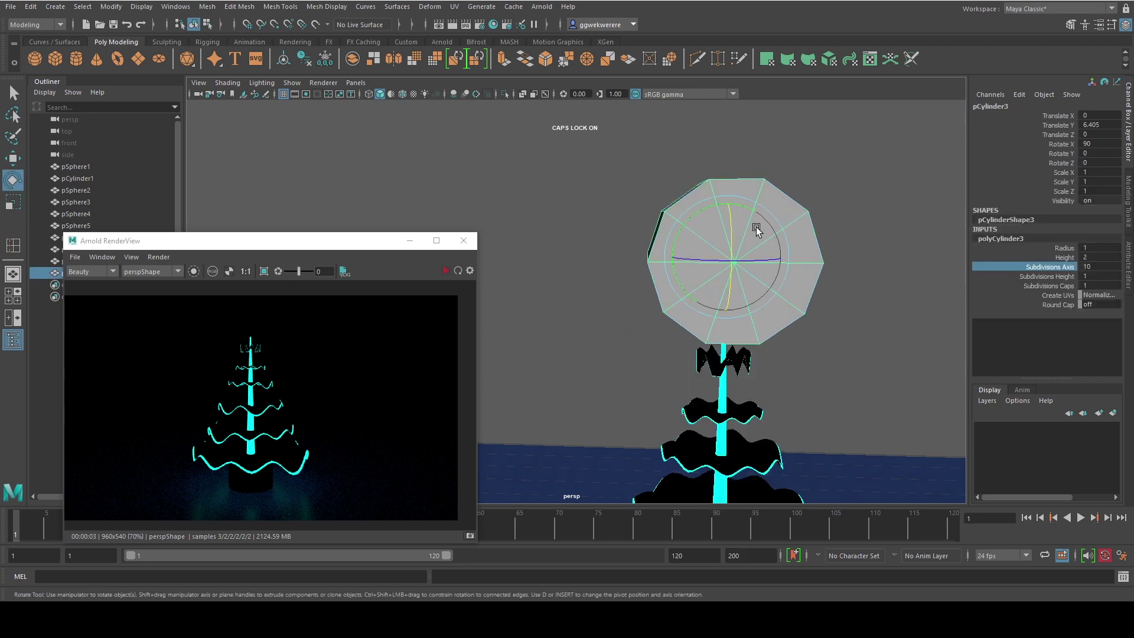
pyautogui.keyDown('alt'); pyautogui.moveTo(757, 227); pyautogui.dragTo(738, 210); pyautogui.keyUp('alt')
pyautogui.keyDown('alt'); pyautogui.moveTo(738, 210); pyautogui.dragTo(765, 246); pyautogui.keyUp('alt')
pyautogui.keyDown('alt'); pyautogui.moveTo(726, 321); pyautogui.dragTo(718, 336); pyautogui.keyUp('alt')
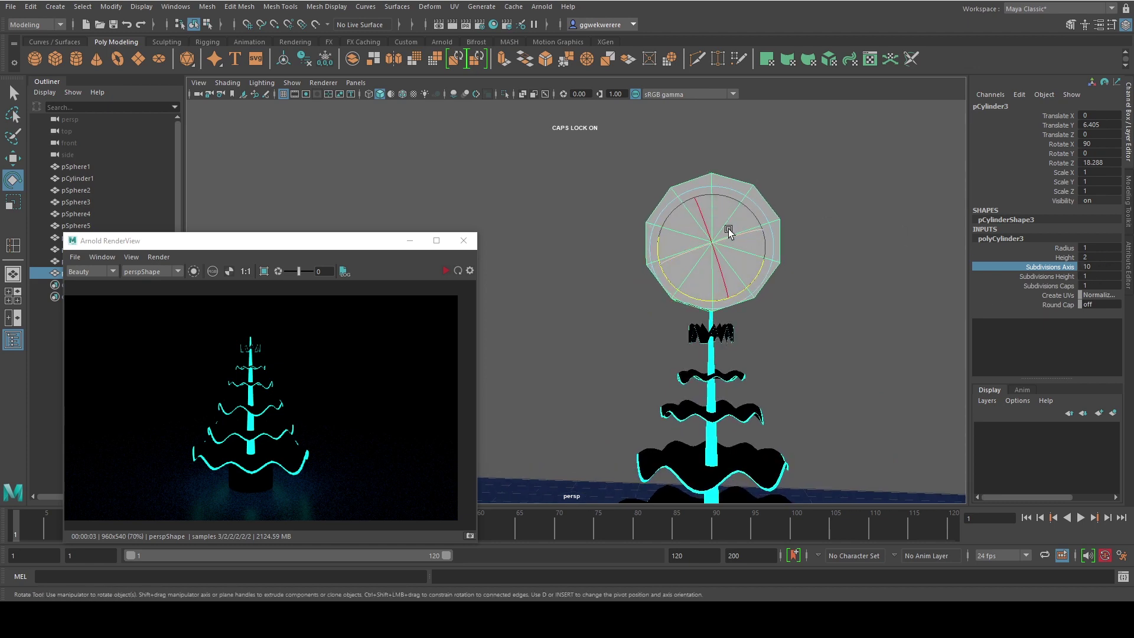
# - Show the ten-sided cylinder's vertices enlarged in the front view, with the Arnold RenderView window moved clear of it
pyautogui.scroll(4, 725, 245)
pyautogui.keyDown('alt'); pyautogui.moveTo(779, 268); pyautogui.dragTo(703, 276, button='middle'); pyautogui.keyUp('alt')
pyautogui.keyDown('alt'); pyautogui.moveTo(704, 276); pyautogui.dragTo(692, 263); pyautogui.keyUp('alt')
pyautogui.keyDown('alt'); pyautogui.moveTo(762, 207); pyautogui.dragTo(752, 307, button='middle'); pyautogui.keyUp('alt')
pyautogui.scroll(-2, 752, 302)
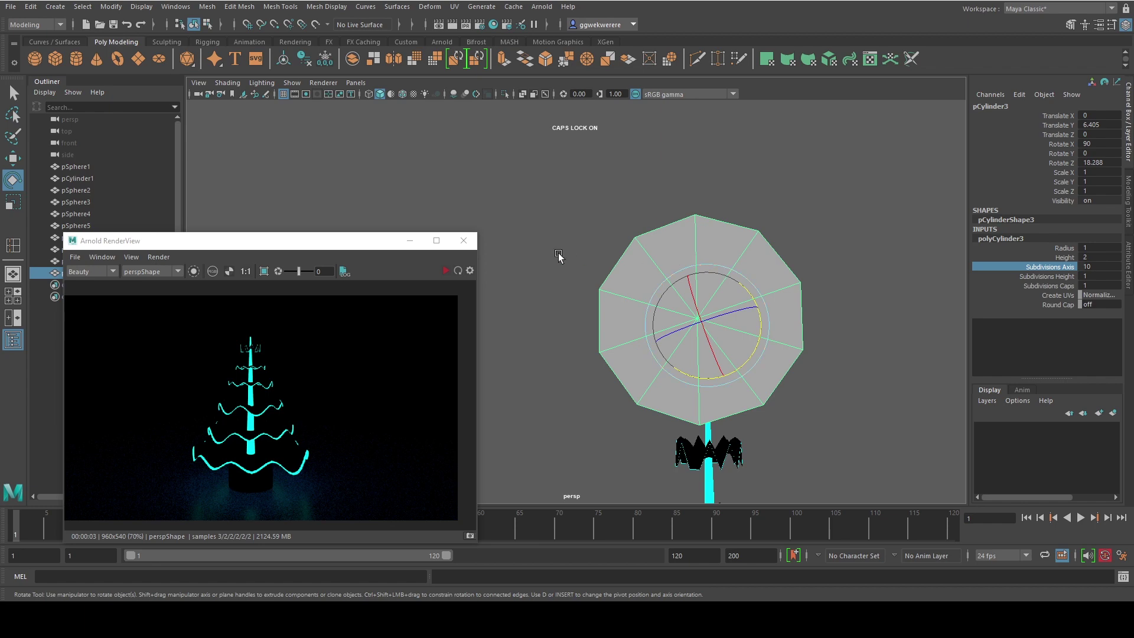
pyautogui.moveTo(661, 253); pyautogui.dragTo(619, 244, button='right')
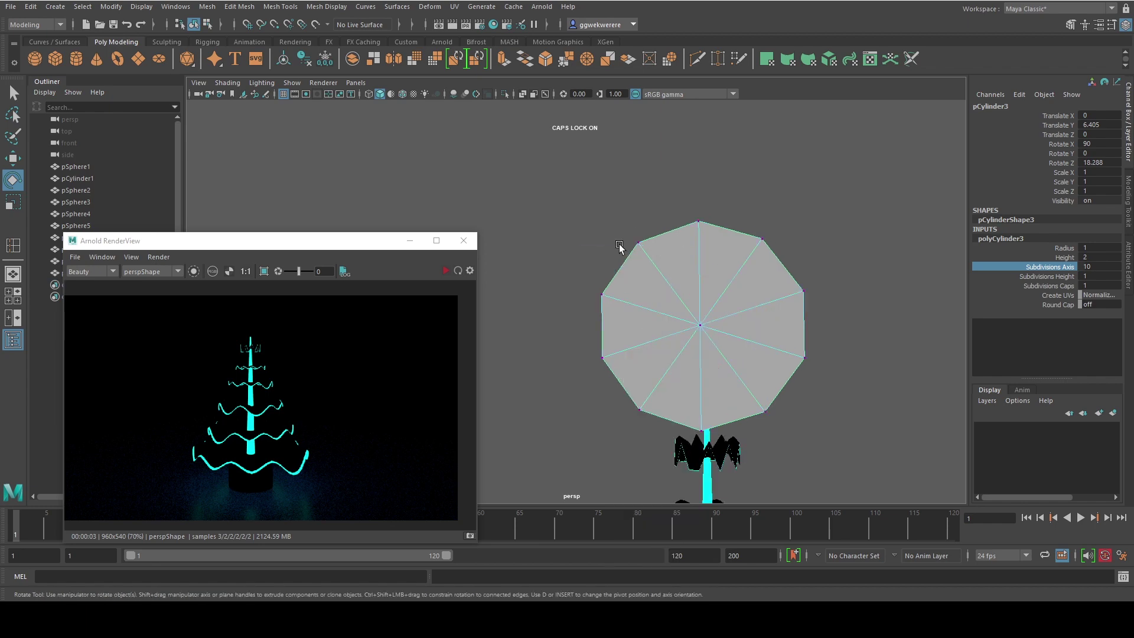
pyautogui.moveTo(619, 245)
pyautogui.keyDown('alt'); pyautogui.mouseDown()
pyautogui.moveTo(620, 266)
pyautogui.moveTo(635, 238)
pyautogui.mouseUp(); pyautogui.keyUp('alt')
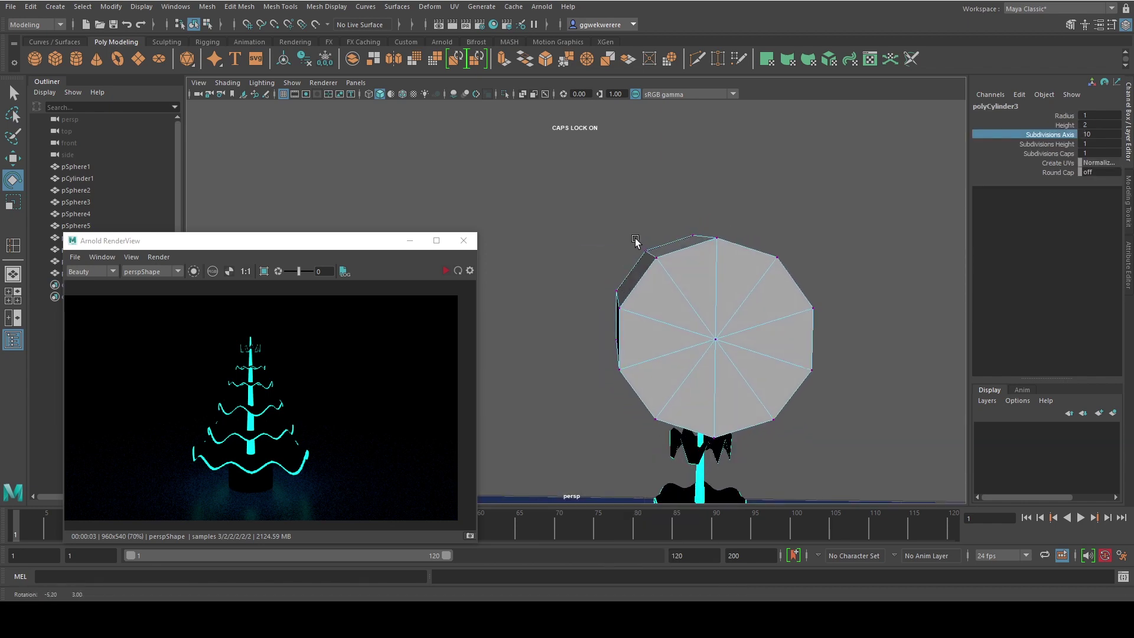
pyautogui.press('space')
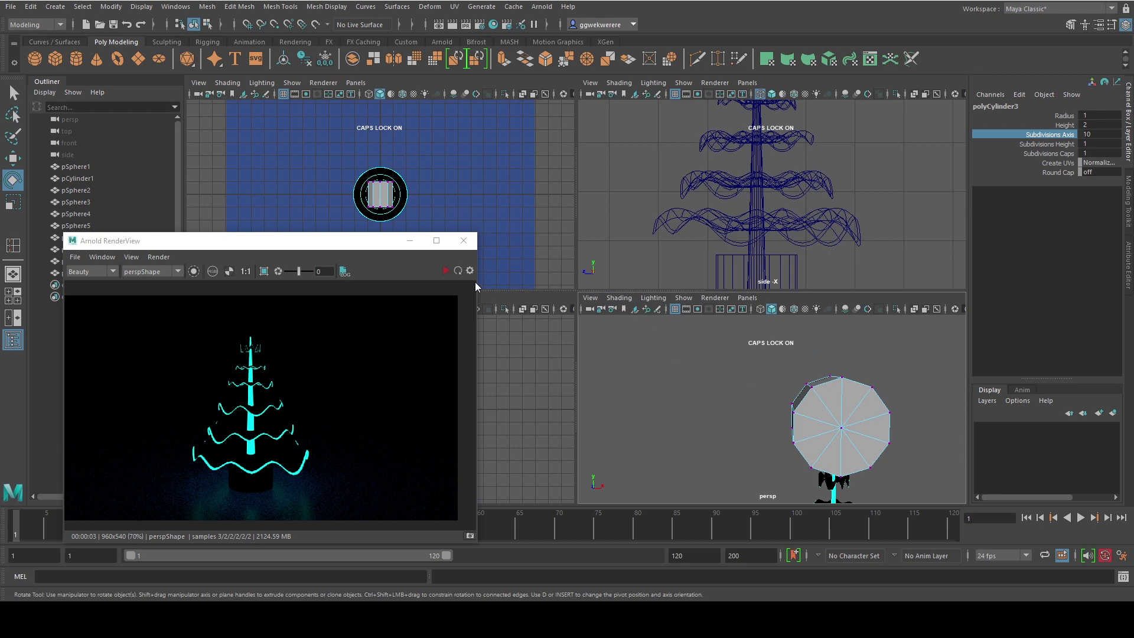
pyautogui.moveTo(385, 247); pyautogui.dragTo(984, 207)
pyautogui.press('space')
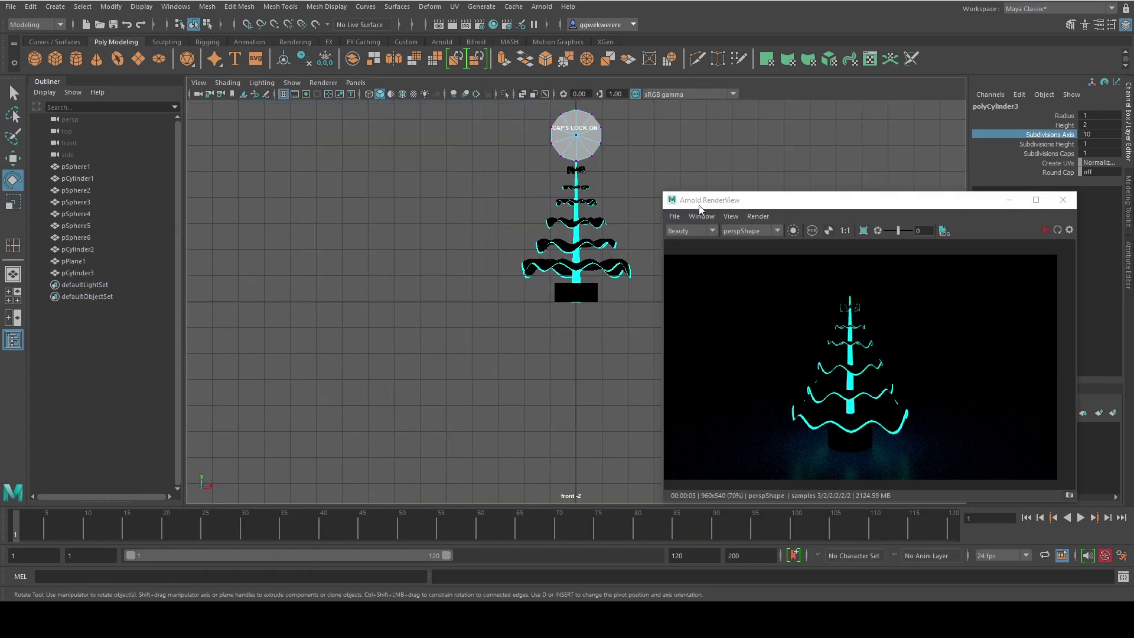
pyautogui.moveTo(700, 205); pyautogui.dragTo(789, 290)
pyautogui.keyDown('alt'); pyautogui.moveTo(582, 271); pyautogui.dragTo(576, 511, button='middle'); pyautogui.keyUp('alt')
pyautogui.scroll(5, 571, 349)
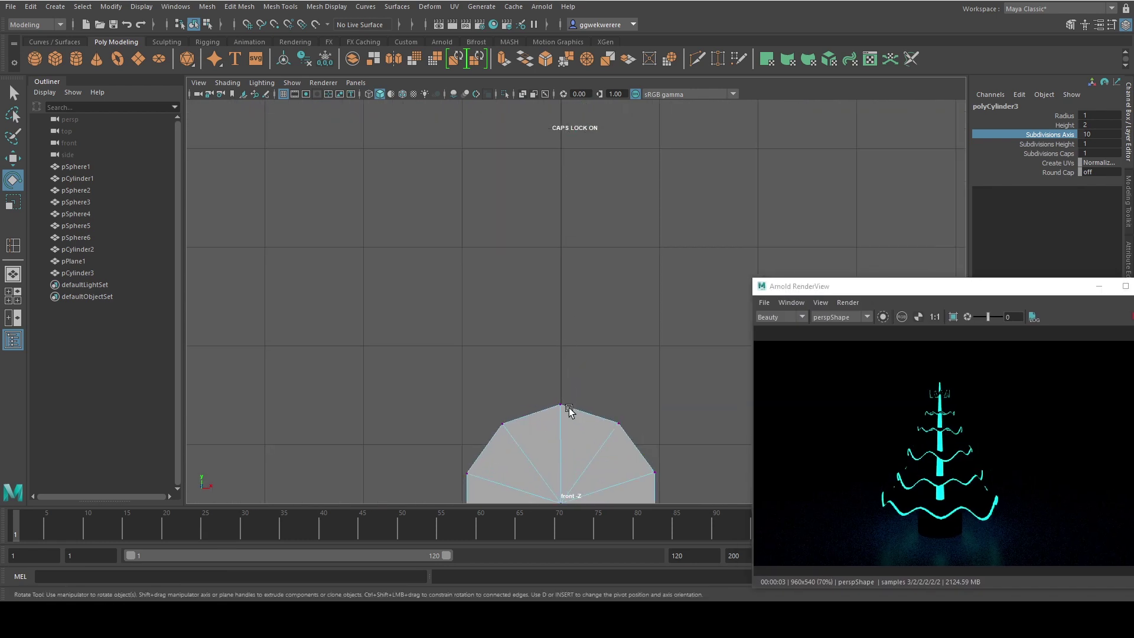
pyautogui.keyDown('alt'); pyautogui.moveTo(569, 409); pyautogui.dragTo(585, 236, button='middle'); pyautogui.keyUp('alt')
pyautogui.scroll(5, 532, 279)
pyautogui.scroll(-6, 527, 264)
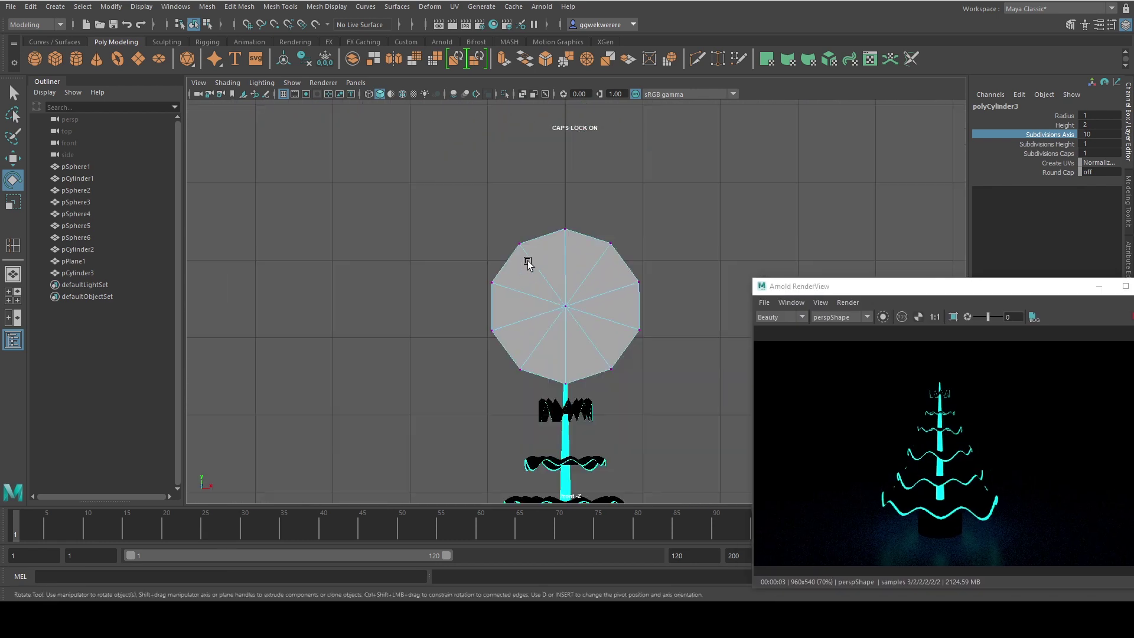
pyautogui.scroll(4, 528, 264)
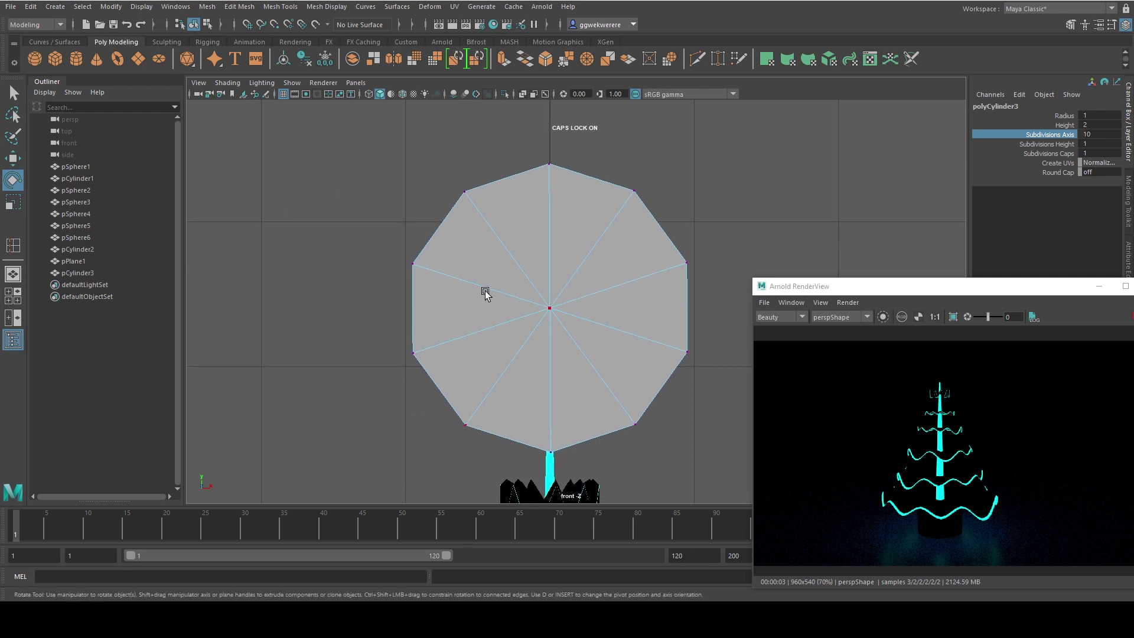
# - Try to scale the pair of vertices beside the cylinder's top corner inward, then undo it
pyautogui.moveTo(418, 172); pyautogui.dragTo(636, 212)
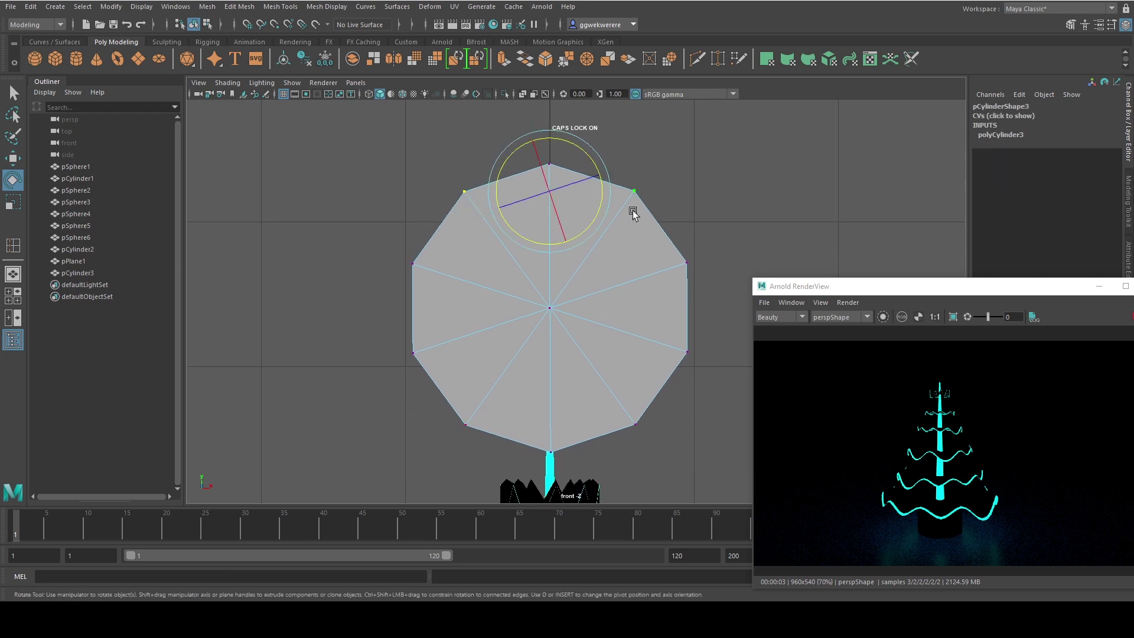
pyautogui.press('r')
pyautogui.moveTo(599, 205); pyautogui.dragTo(636, 178, button='right')
pyautogui.moveTo(600, 176); pyautogui.dragTo(575, 193)
pyautogui.hotkey('ctrl', 'z')
# - Return to object mode and freeze the ten-sided cylinder's transformations
pyautogui.moveTo(603, 221); pyautogui.dragTo(661, 210, button='right')
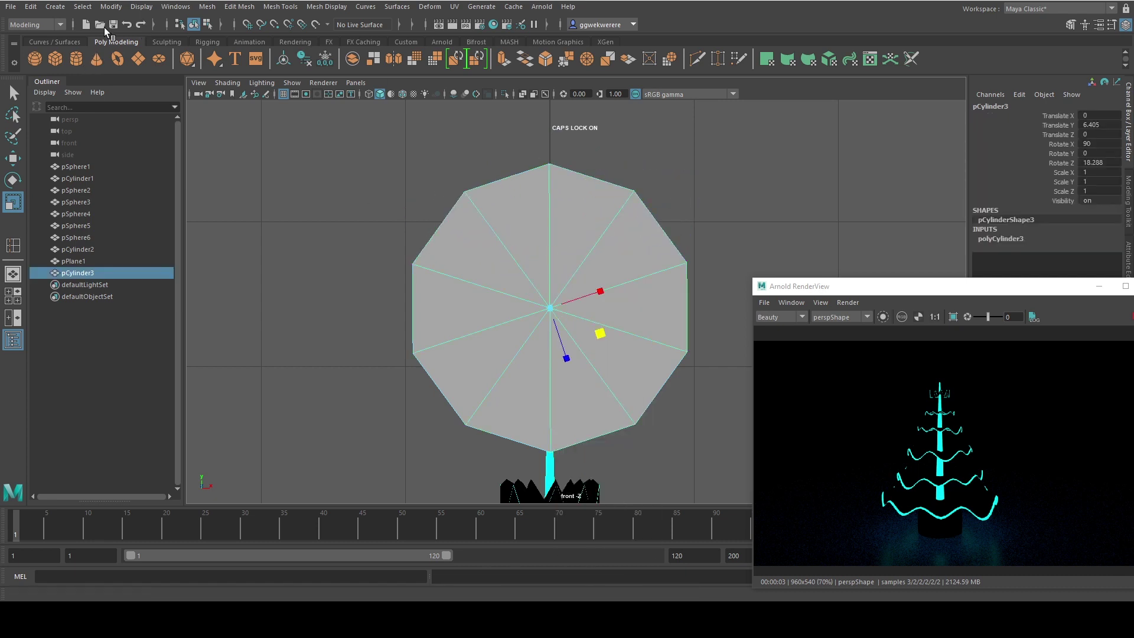
pyautogui.click(109, 8)
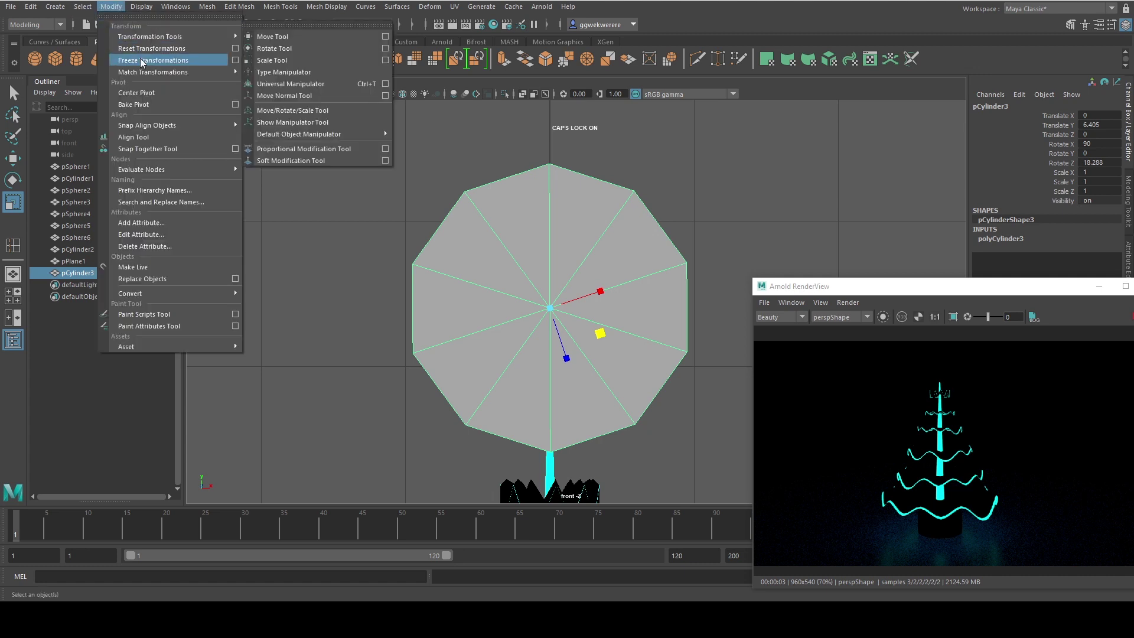
pyautogui.click(140, 60)
pyautogui.click(629, 163)
pyautogui.click(585, 222)
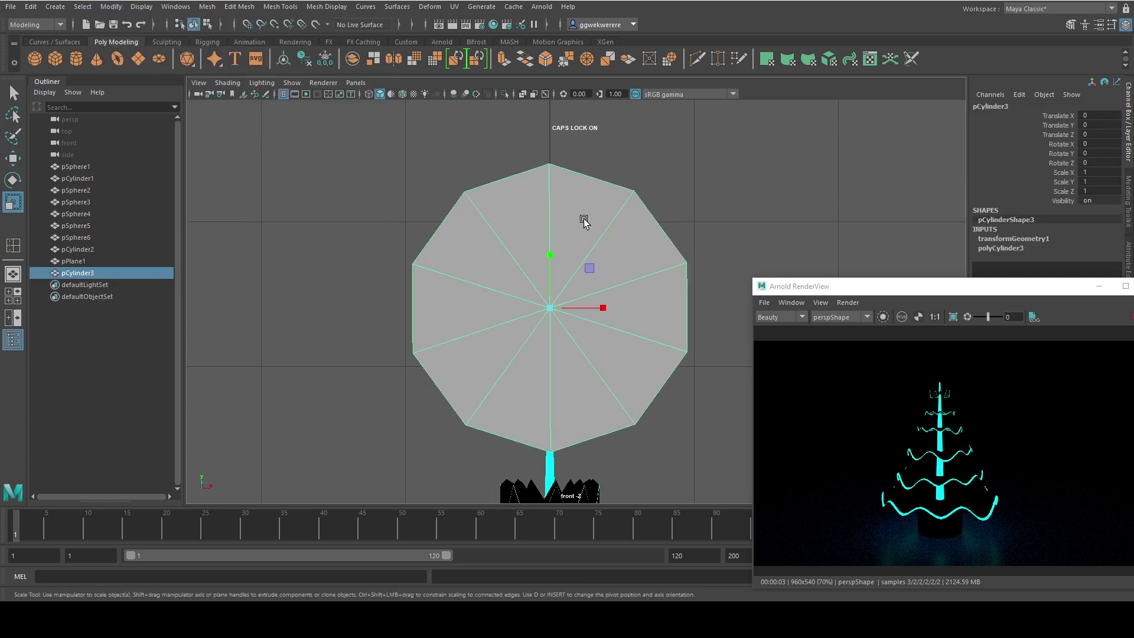
# - Scale the vertices beside the cylinder's top corner inward and lower them level with the upper side corners to form the star's top point
pyautogui.moveTo(567, 205); pyautogui.dragTo(508, 209, button='right')
pyautogui.moveTo(440, 191); pyautogui.dragTo(714, 224)
pyautogui.moveTo(597, 194); pyautogui.dragTo(570, 197)
pyautogui.press('w')
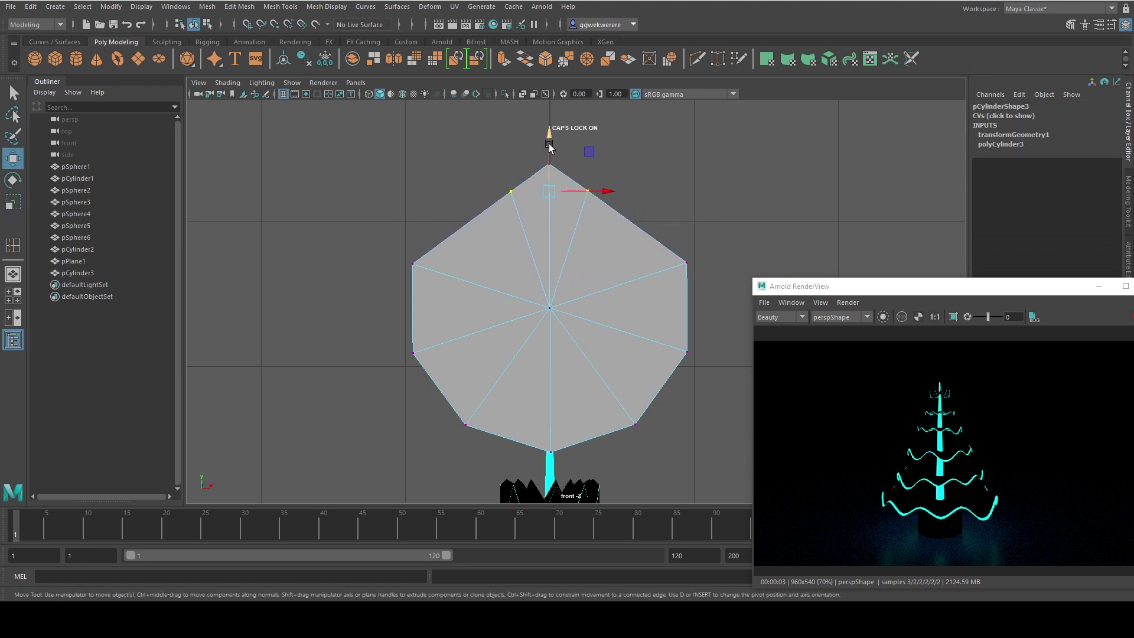
pyautogui.moveTo(550, 146); pyautogui.dragTo(556, 220)
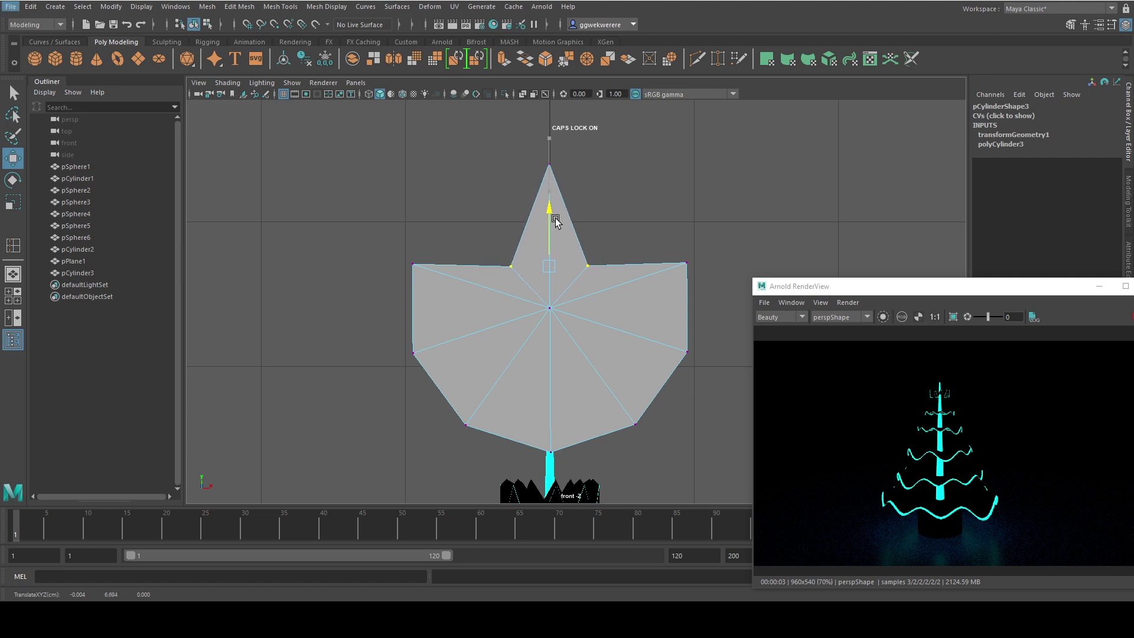
# - Flatten the row of vertices below the top point and bring its inner pair slightly closer together
pyautogui.moveTo(355, 246); pyautogui.dragTo(762, 270)
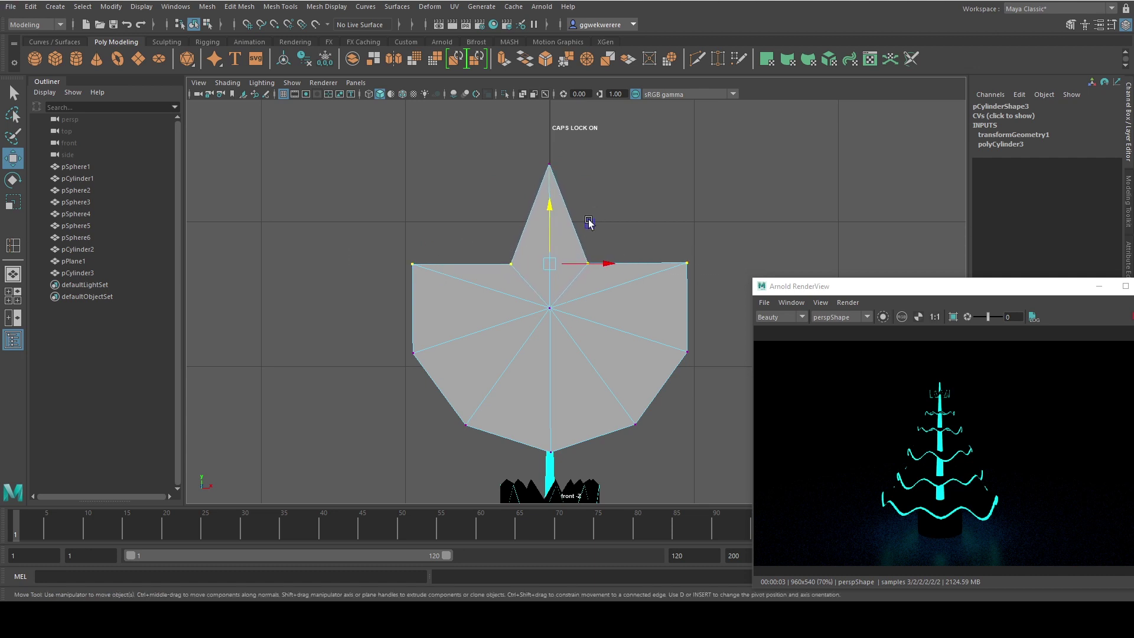
pyautogui.press('r')
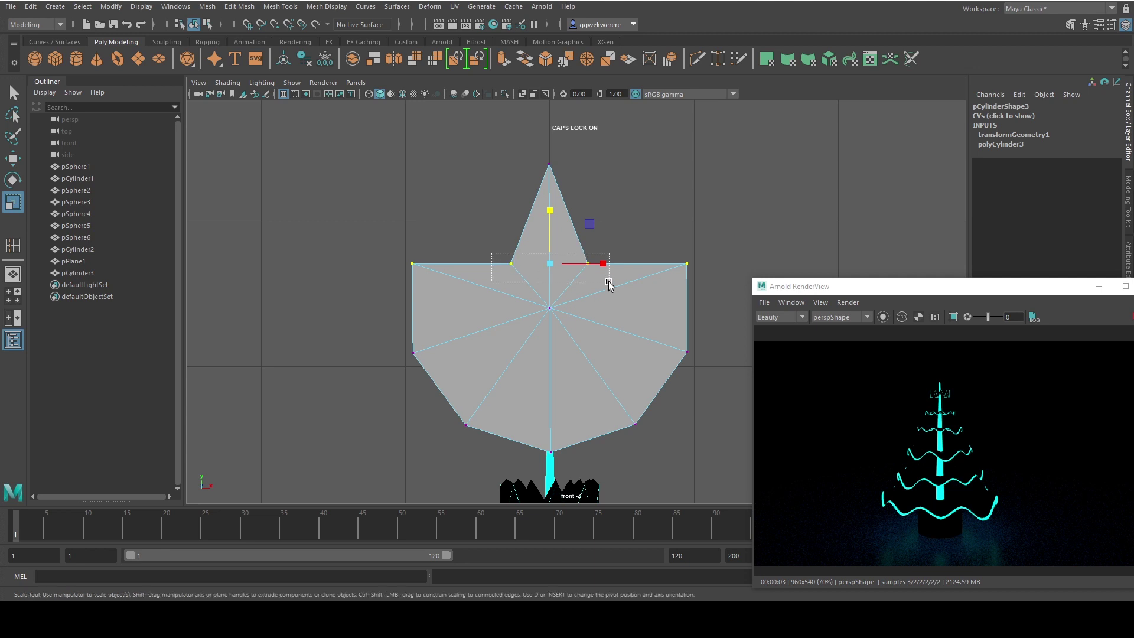
pyautogui.moveTo(603, 263); pyautogui.dragTo(601, 267)
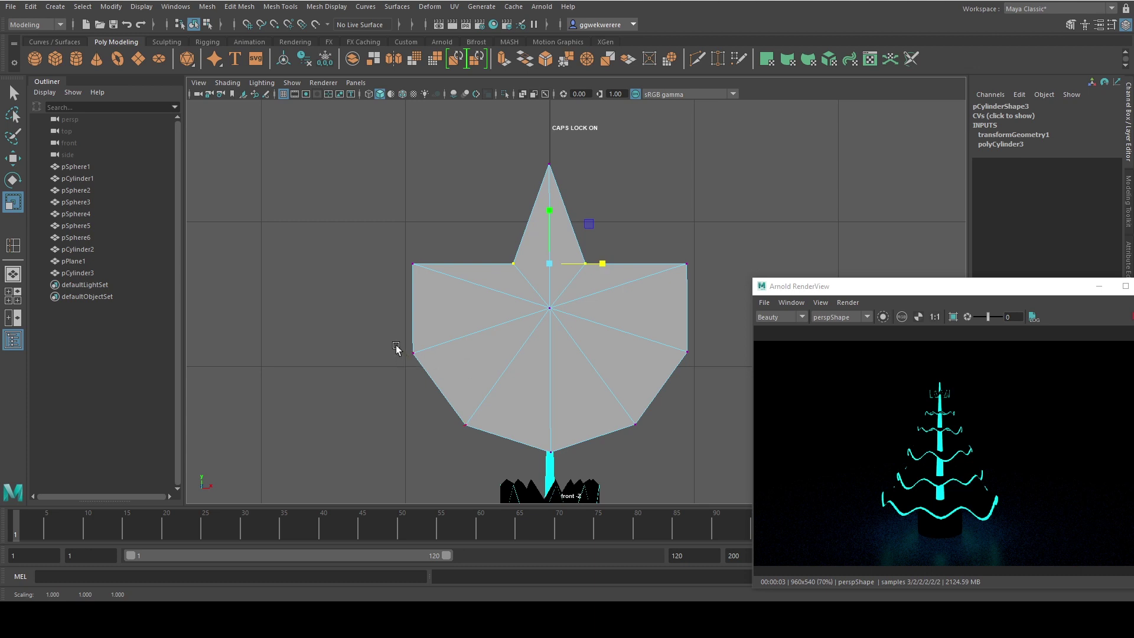
# - Scale the lower side vertices inward and raise them slightly to shape the star's side arms
pyautogui.moveTo(385, 329); pyautogui.dragTo(715, 380)
pyautogui.moveTo(602, 353); pyautogui.dragTo(569, 353)
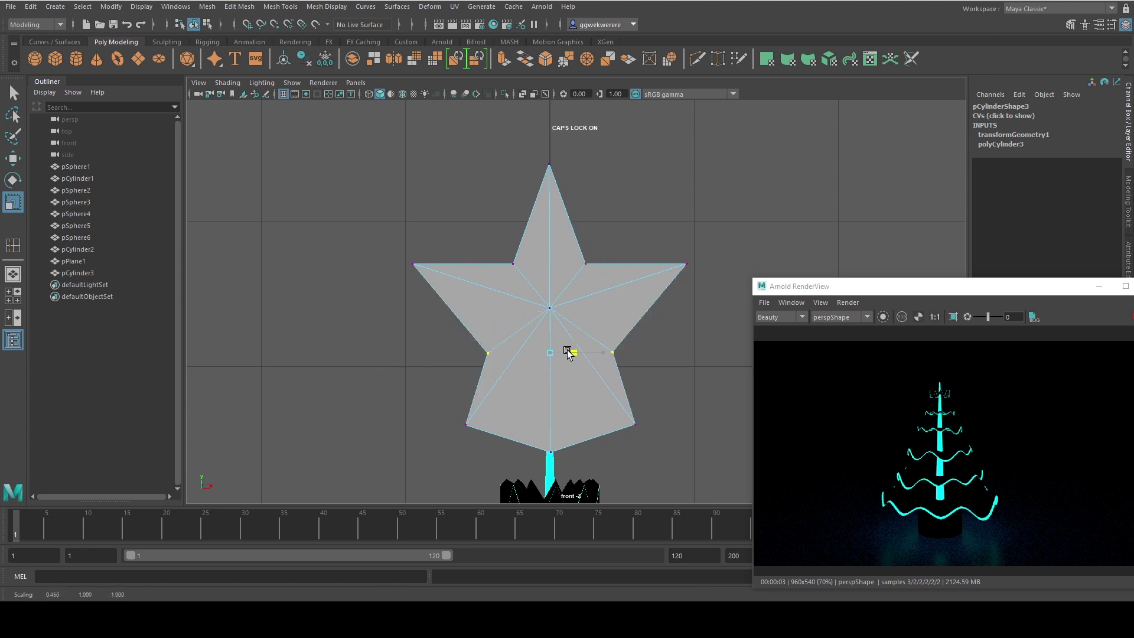
pyautogui.press('w')
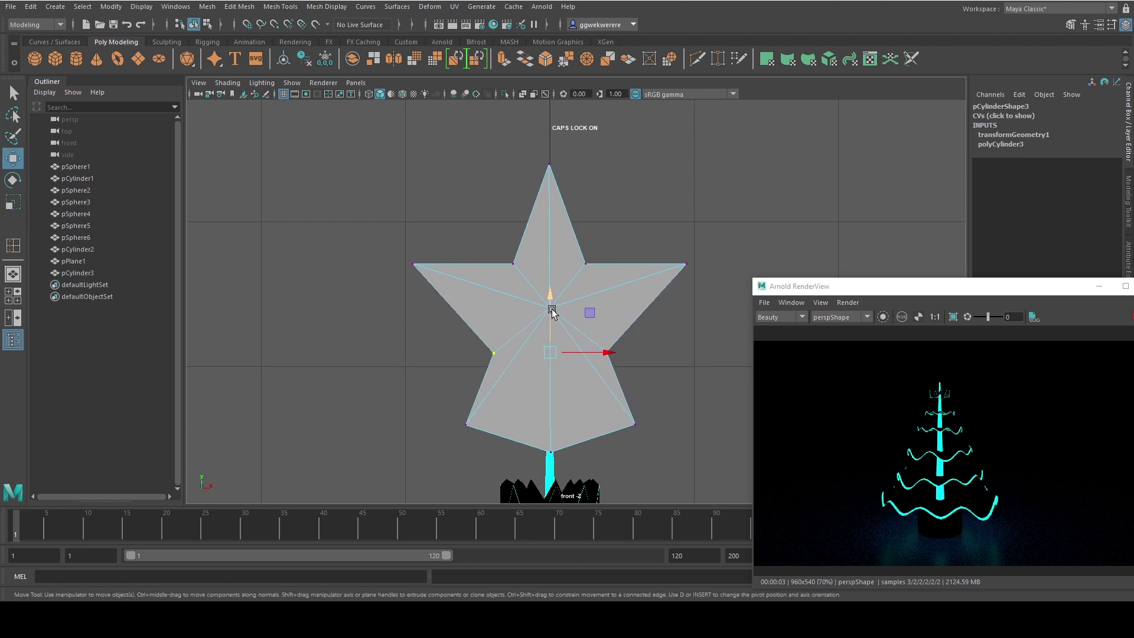
pyautogui.moveTo(551, 311); pyautogui.dragTo(550, 288)
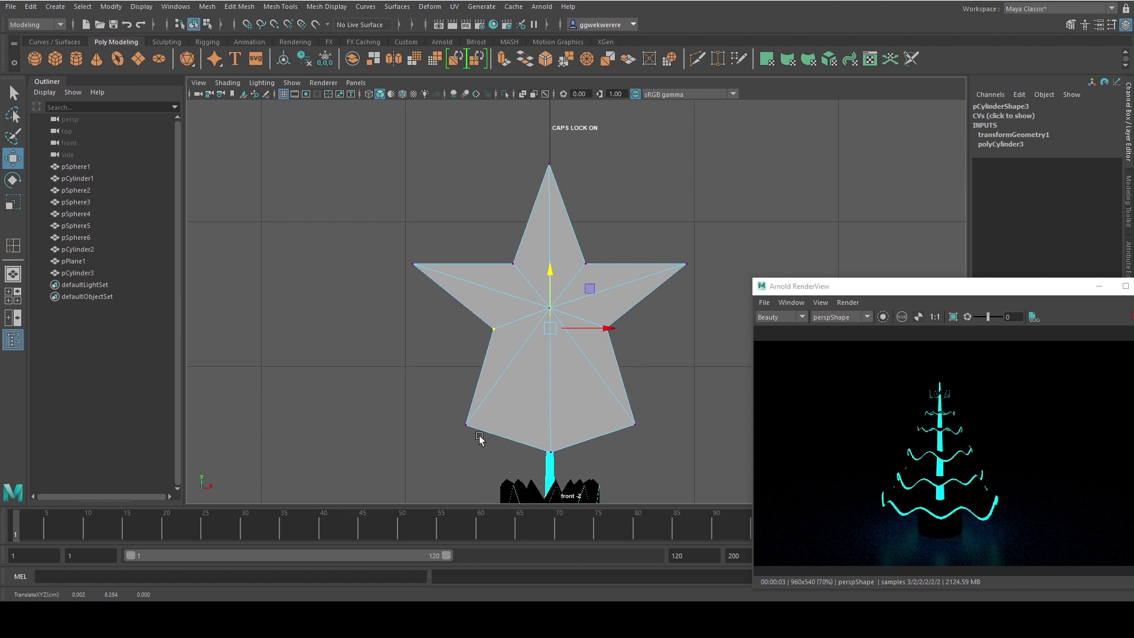
# - Raise the bottom centre vertex to complete the five-pointed star and return to object mode
pyautogui.moveTo(522, 430); pyautogui.dragTo(558, 465)
pyautogui.moveTo(552, 397); pyautogui.dragTo(544, 306)
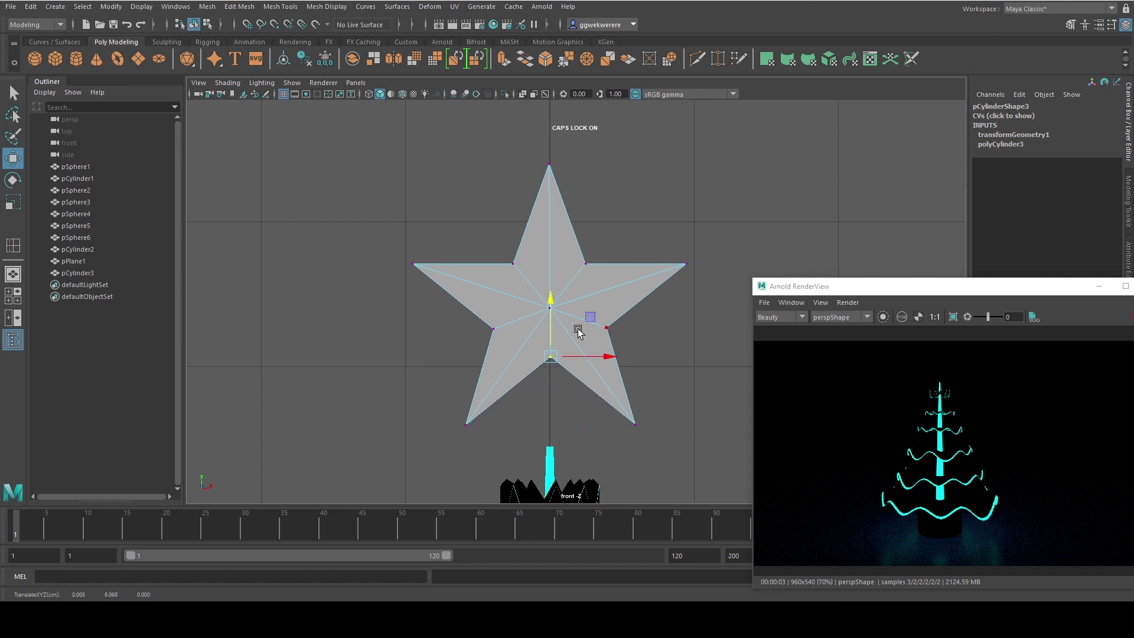
pyautogui.press('F8')
pyautogui.scroll(-3, 582, 385)
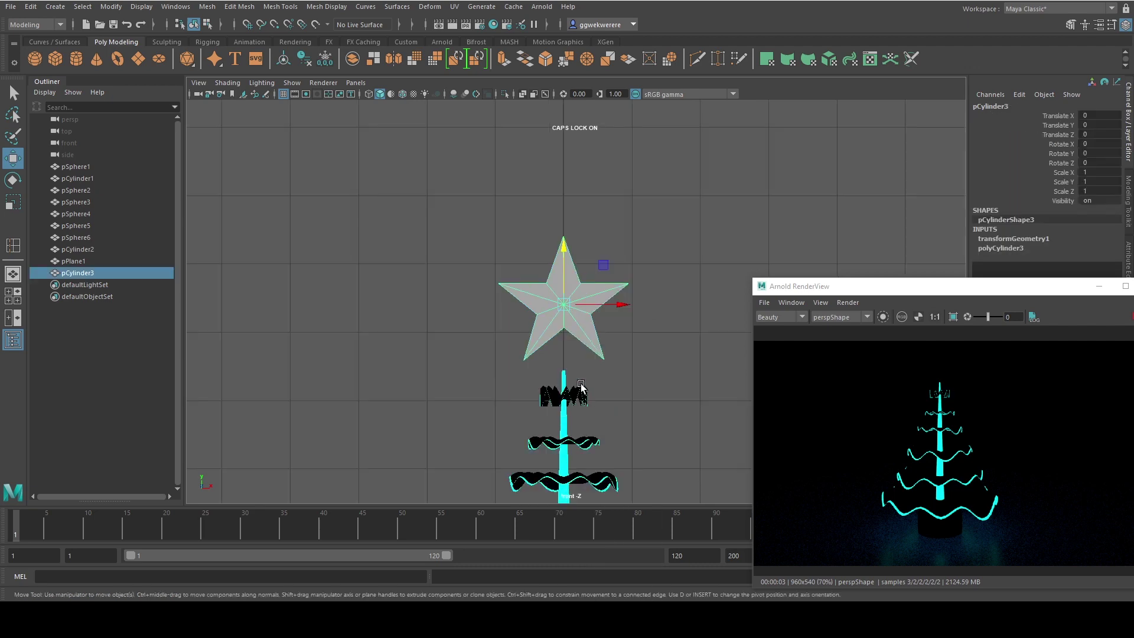
# - Thin the star in the perspective view by scaling its depth to a Scale Z of 0.142
pyautogui.press('space')
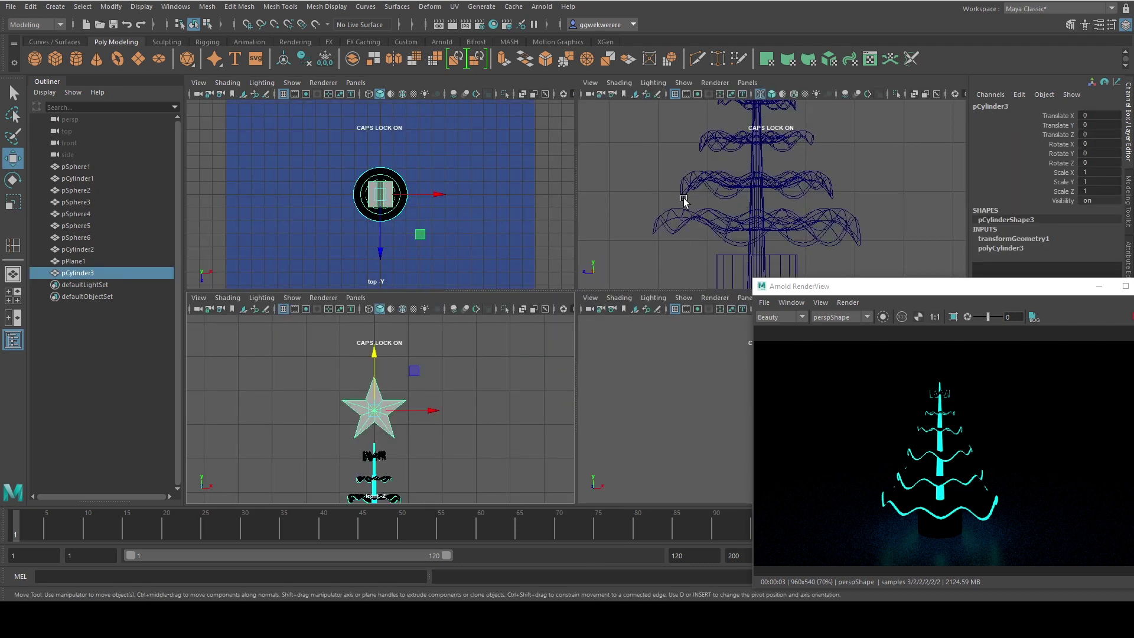
pyautogui.press('space')
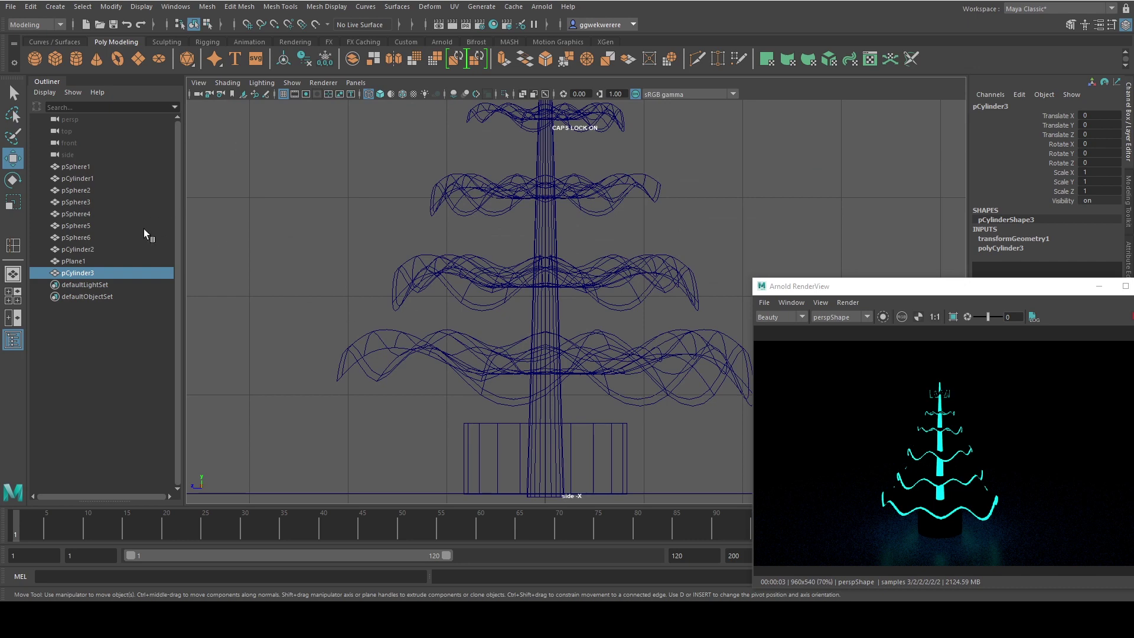
pyautogui.click(13, 274)
pyautogui.moveTo(567, 278)
pyautogui.keyDown('alt'); pyautogui.mouseDown()
pyautogui.moveTo(615, 314)
pyautogui.moveTo(589, 320)
pyautogui.moveTo(611, 408)
pyautogui.moveTo(652, 408)
pyautogui.mouseUp(); pyautogui.keyUp('alt')
pyautogui.press('r')
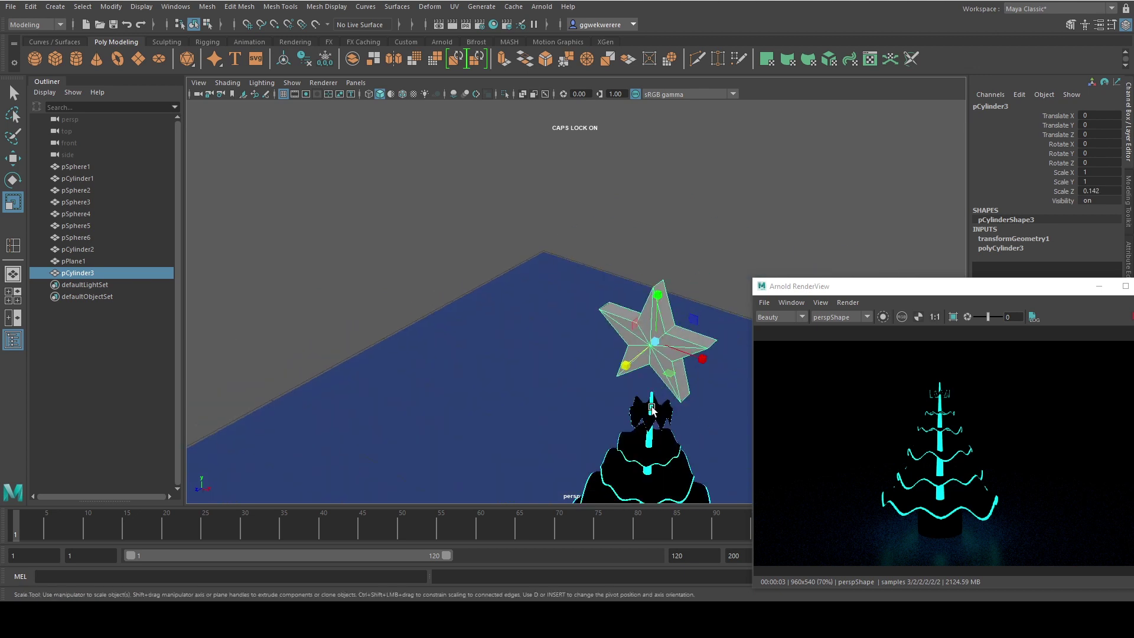
pyautogui.keyDown('alt'); pyautogui.moveTo(652, 408); pyautogui.dragTo(639, 391, button='middle'); pyautogui.keyUp('alt')
# - Duplicate the thin star and raise the copy above the original to Translate Y 2.554
pyautogui.hotkey('ctrl', 'd')
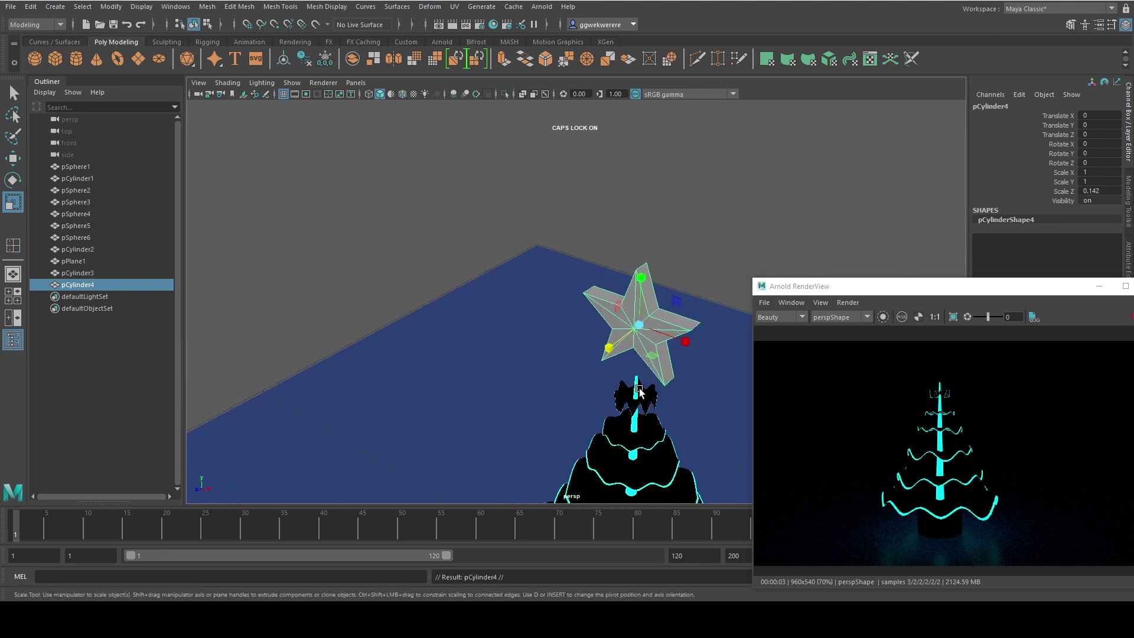
pyautogui.press('w')
pyautogui.moveTo(641, 277); pyautogui.dragTo(644, 119)
pyautogui.scroll(5, 644, 308)
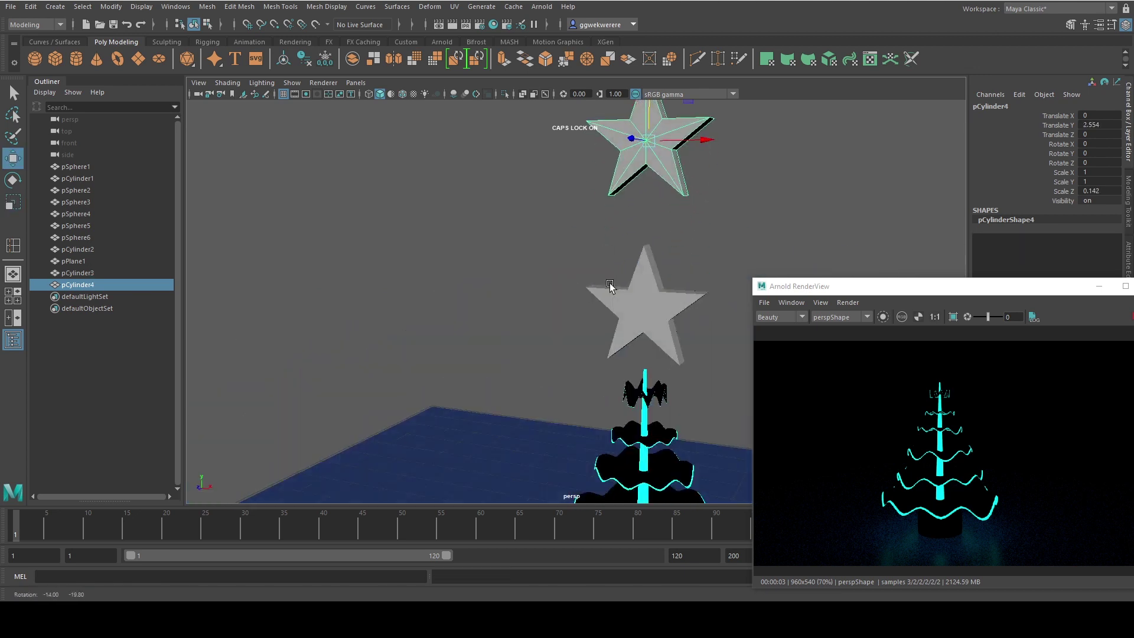
# - Delete the front and back faces of the lower star in the front view, leaving only its outer rim
pyautogui.keyDown('alt'); pyautogui.moveTo(644, 308); pyautogui.dragTo(579, 325, button='middle'); pyautogui.keyUp('alt')
pyautogui.click(579, 325)
pyautogui.moveTo(618, 322); pyautogui.dragTo(326, 332, button='right')
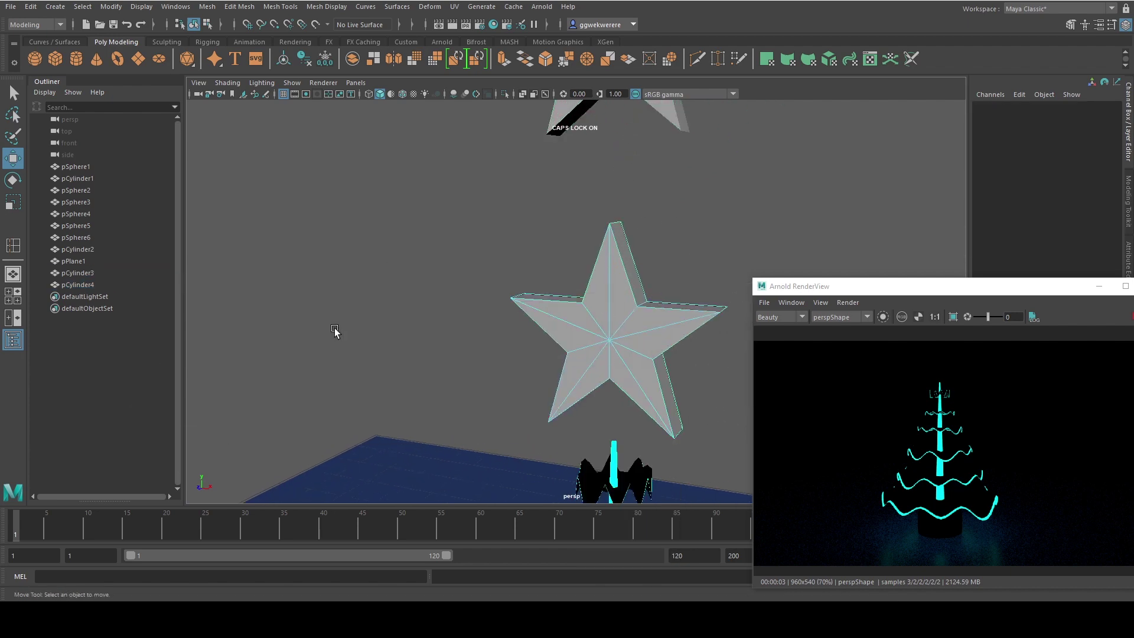
pyautogui.press('space')
pyautogui.press('space')
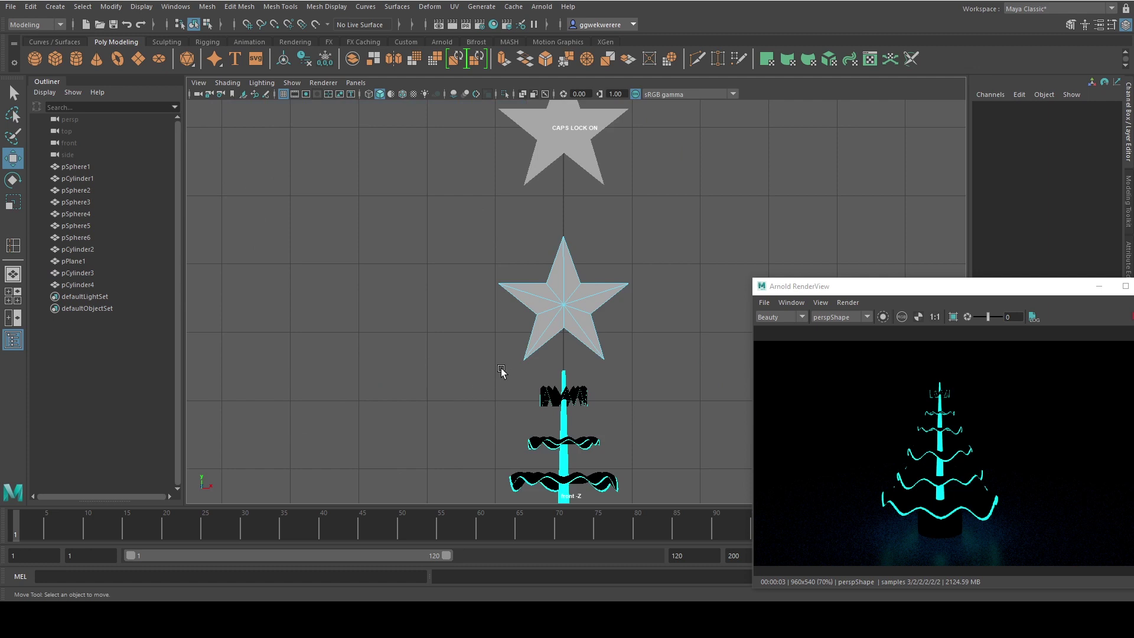
pyautogui.scroll(3, 501, 369)
pyautogui.keyDown('alt'); pyautogui.moveTo(518, 331); pyautogui.dragTo(529, 390, button='middle'); pyautogui.keyUp('alt')
pyautogui.scroll(-4, 529, 388)
pyautogui.scroll(3, 555, 344)
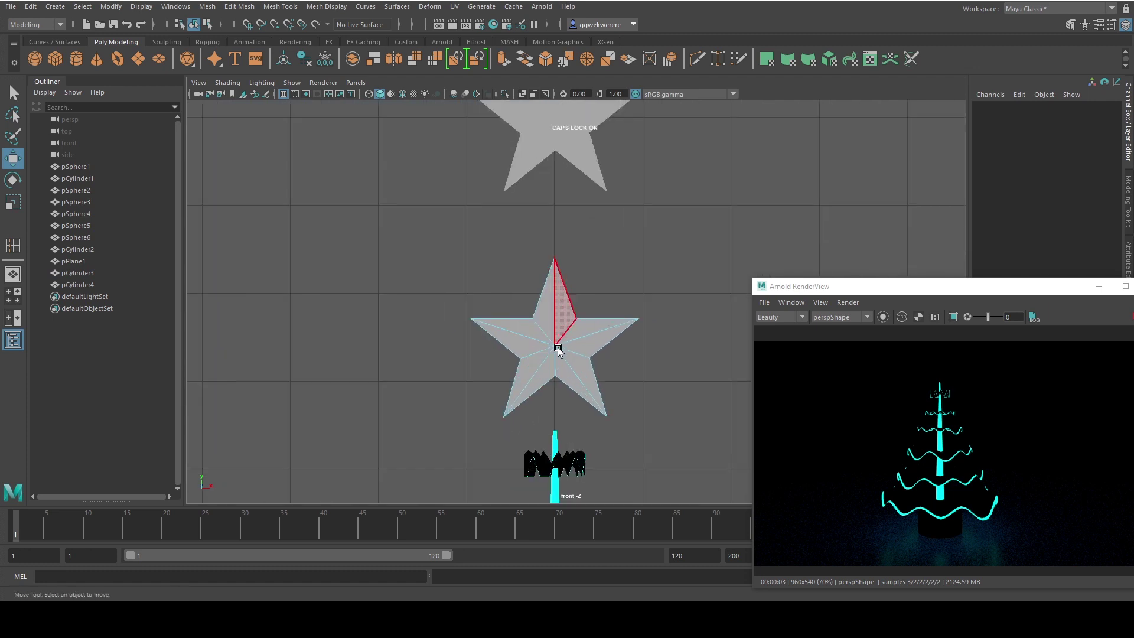
pyautogui.scroll(1, 558, 349)
pyautogui.click(558, 361)
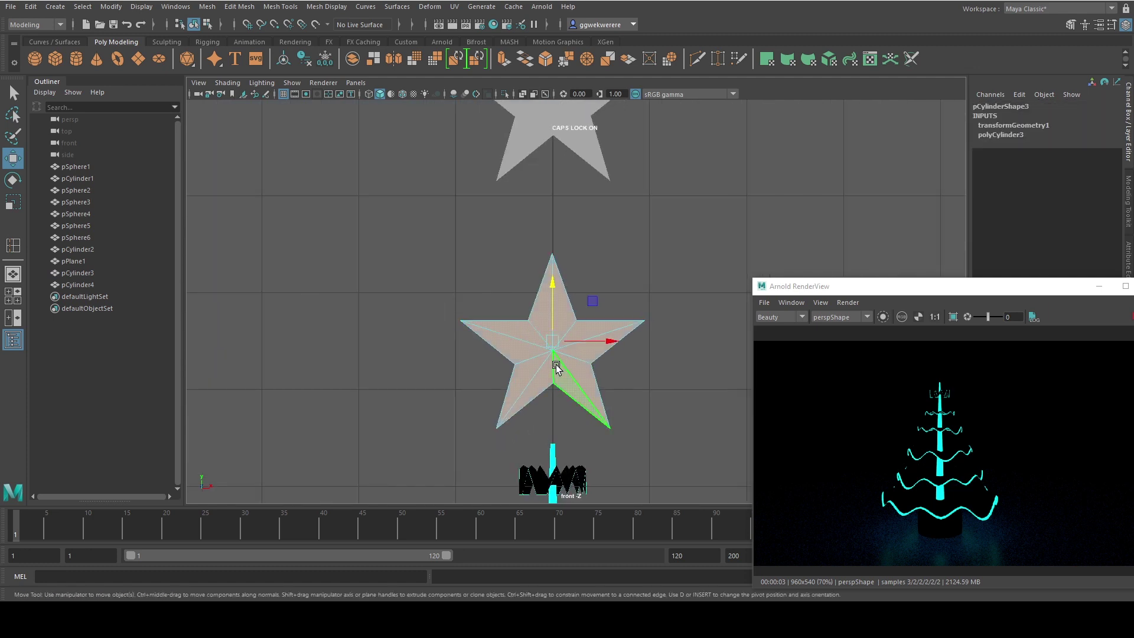
pyautogui.click(557, 366)
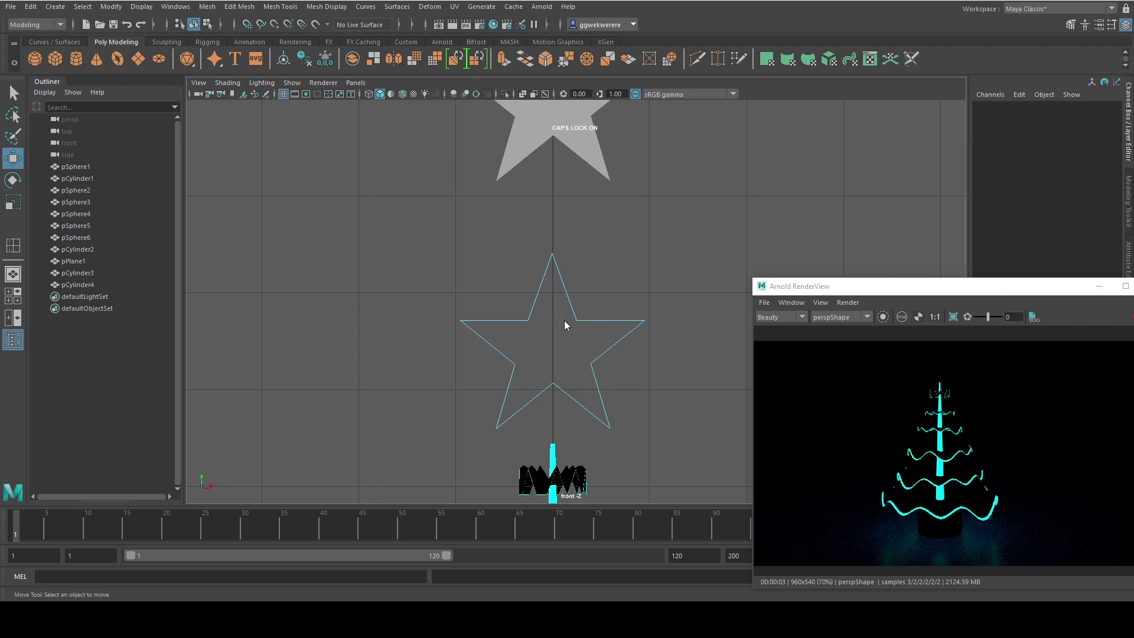
# - Extrude the faces of the lower star's rim outward with a Local Translate Z of 0.186
pyautogui.press('space')
pyautogui.keyDown('alt'); pyautogui.moveTo(751, 230); pyautogui.dragTo(671, 215); pyautogui.keyUp('alt')
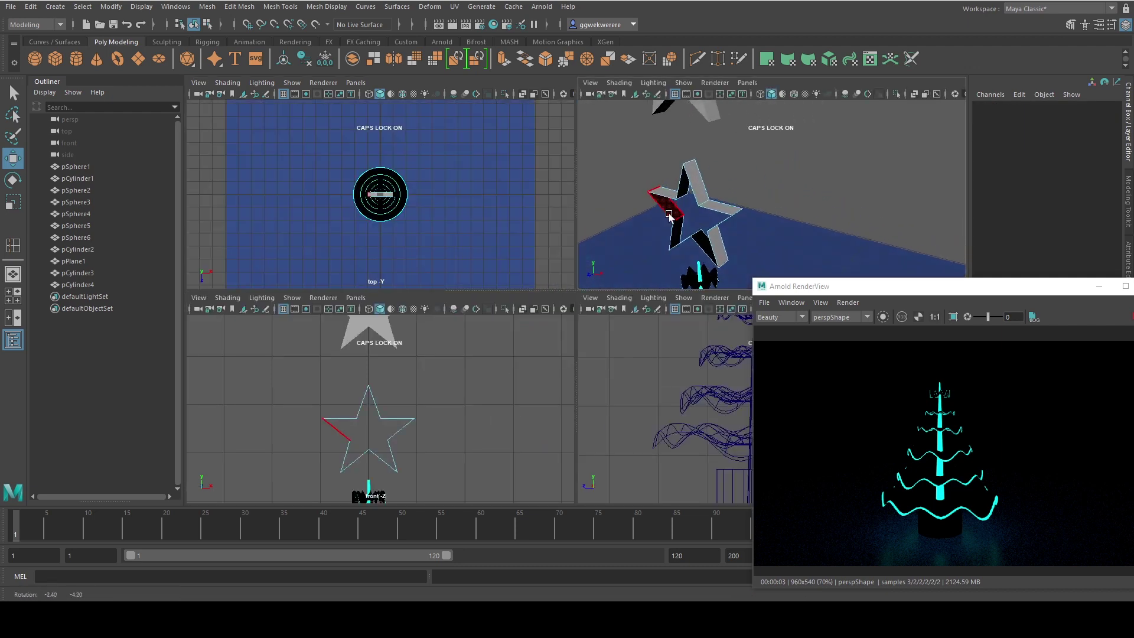
pyautogui.moveTo(705, 188); pyautogui.dragTo(731, 169, button='right')
pyautogui.click(706, 193)
pyautogui.click(713, 196)
pyautogui.keyDown('alt'); pyautogui.moveTo(712, 196); pyautogui.dragTo(650, 201); pyautogui.keyUp('alt')
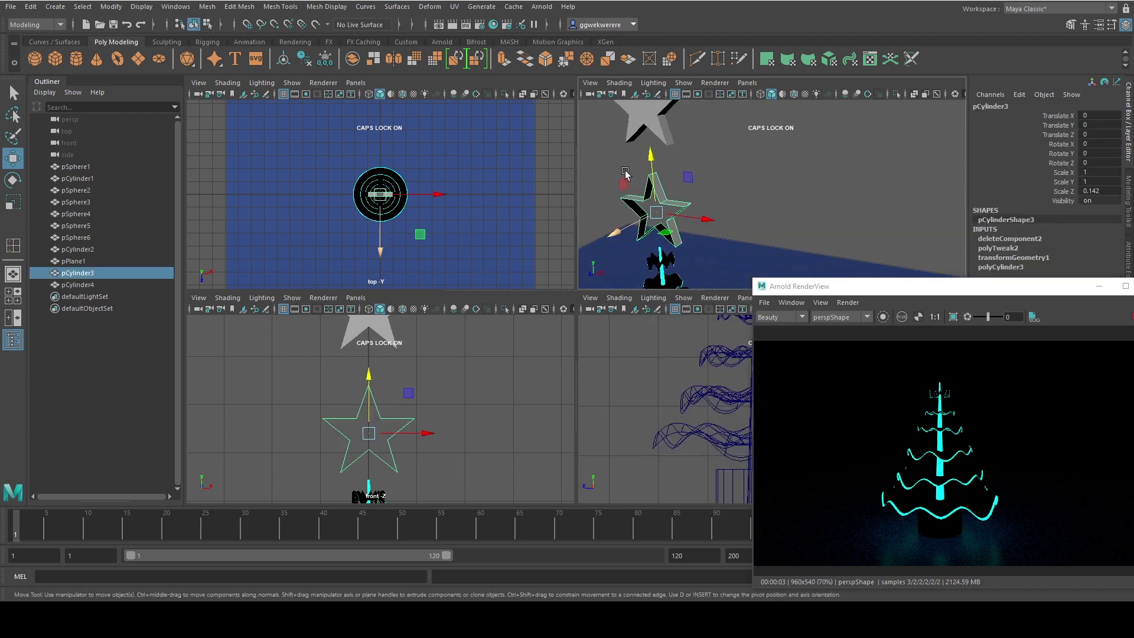
pyautogui.click(504, 60)
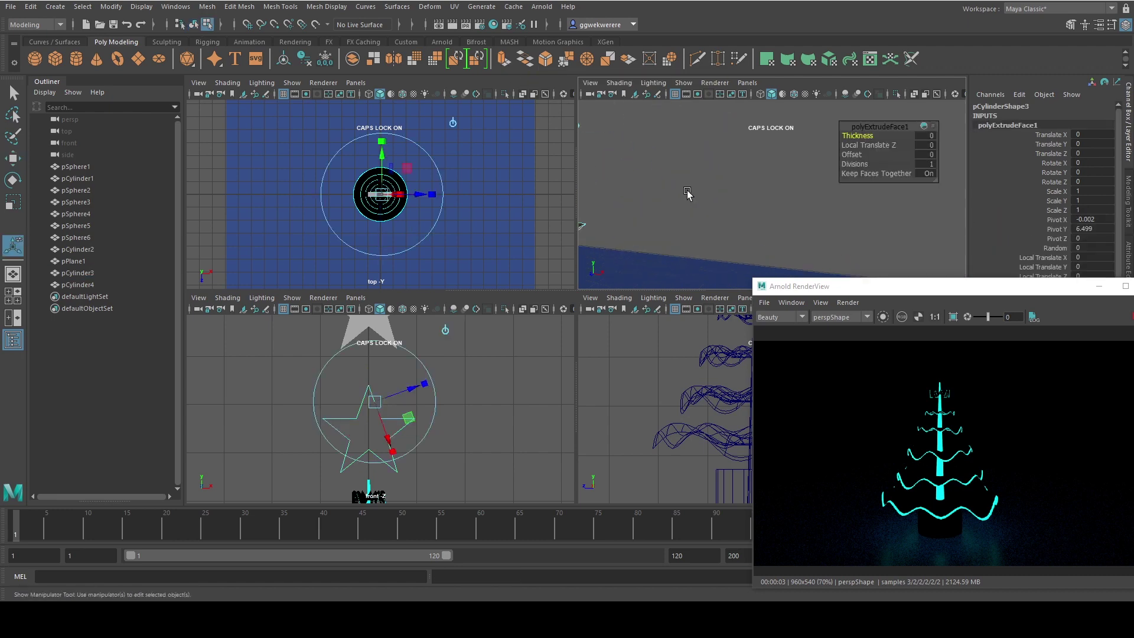
pyautogui.moveTo(697, 180)
pyautogui.mouseDown()
pyautogui.moveTo(680, 189)
pyautogui.moveTo(696, 186)
pyautogui.moveTo(680, 234)
pyautogui.mouseUp()
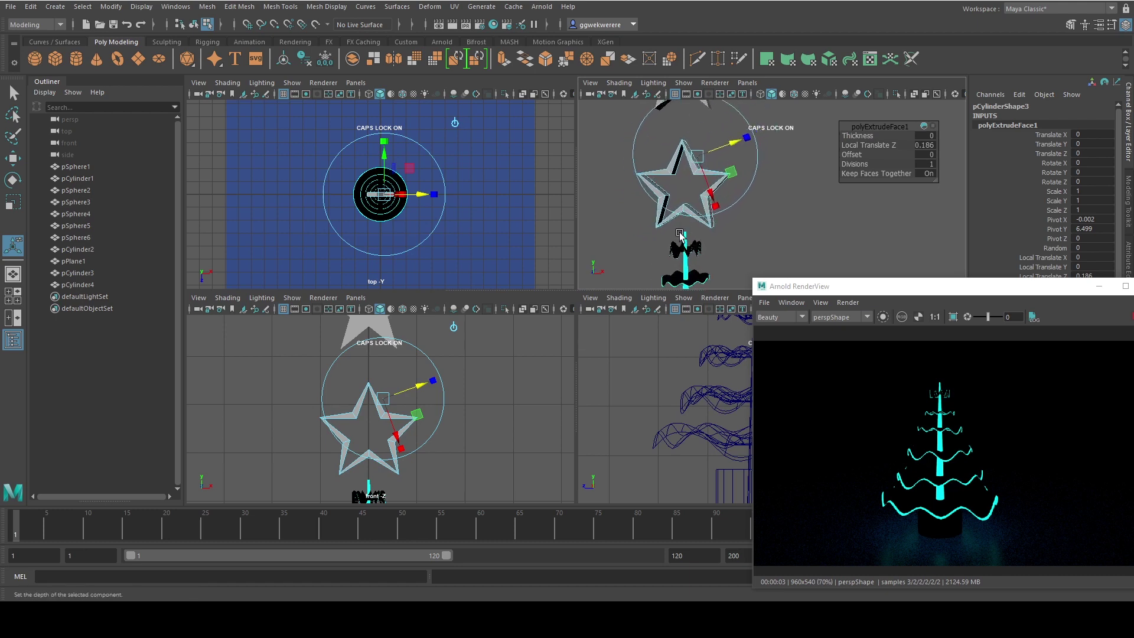
# - Enlarge the perspective view, move the render window clear of the model and return the star outline to object mode
pyautogui.press('space')
pyautogui.moveTo(842, 290); pyautogui.dragTo(879, 352)
pyautogui.click(542, 318)
pyautogui.keyDown('alt'); pyautogui.moveTo(432, 335); pyautogui.dragTo(562, 308, button='middle'); pyautogui.keyUp('alt')
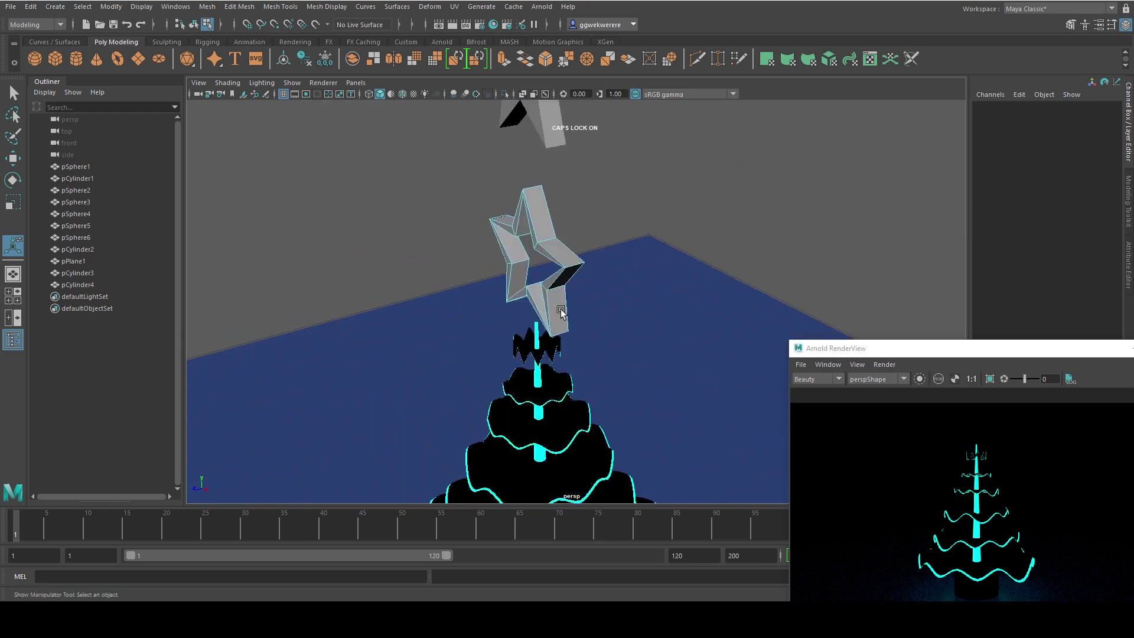
pyautogui.keyDown('alt'); pyautogui.moveTo(562, 308); pyautogui.dragTo(563, 284); pyautogui.keyUp('alt')
pyautogui.click(560, 274)
pyautogui.moveTo(561, 254); pyautogui.dragTo(580, 238, button='right')
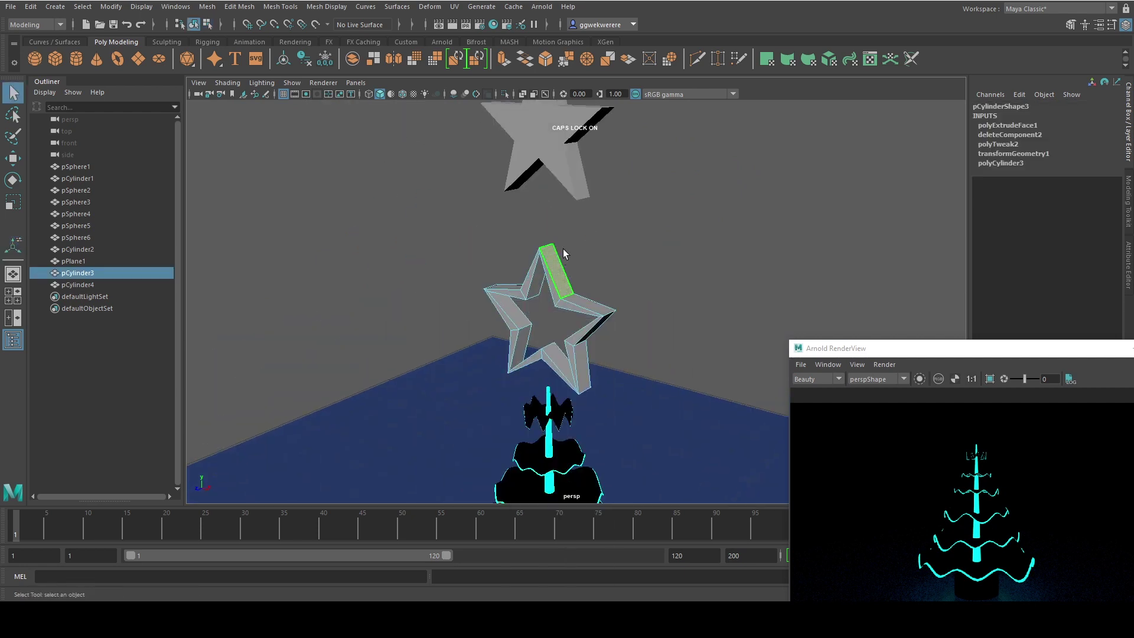
# - Assign the existing cyan surface shader to both the solid star and the hollow star
pyautogui.click(548, 133)
pyautogui.keyDown('shift'); pyautogui.click(553, 271); pyautogui.keyUp('shift')
pyautogui.moveTo(555, 276); pyautogui.dragTo(564, 353, button='right')
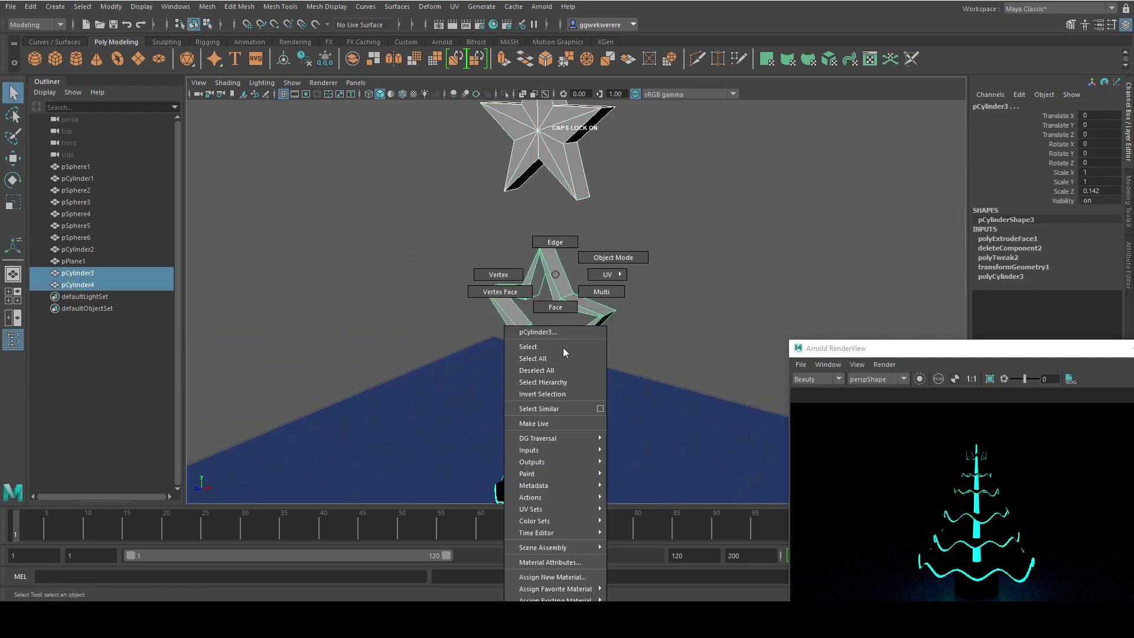
pyautogui.moveTo(598, 585); pyautogui.dragTo(656, 602, button='right')
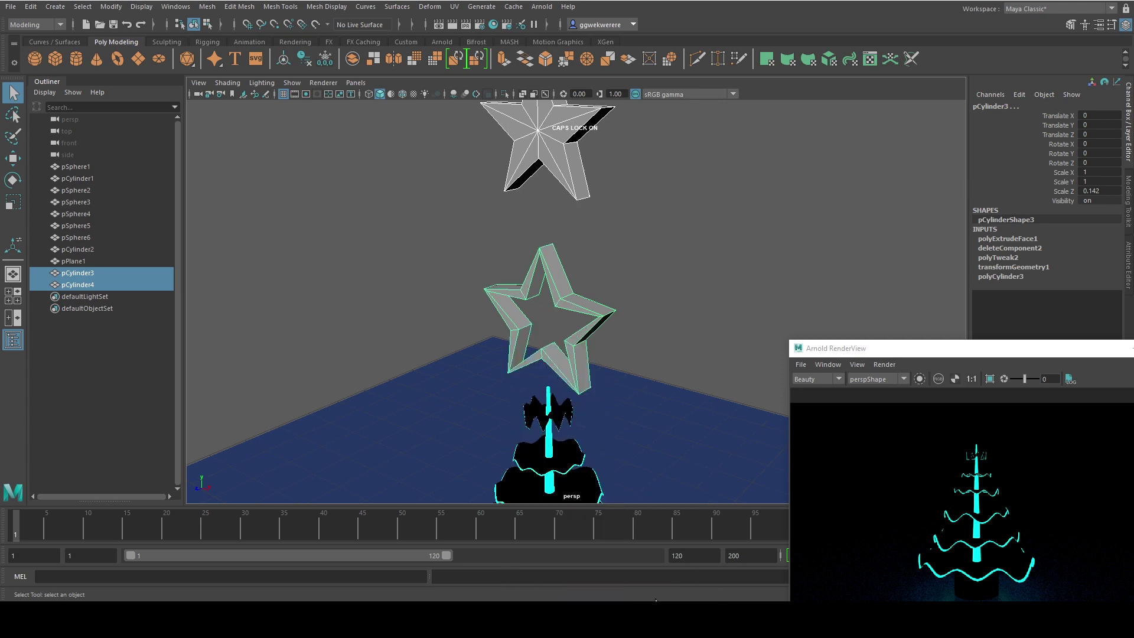
pyautogui.click(657, 231)
# - Scale both stars down to Scale X and Y 0.685 and lower them together, the solid one to Translate Y 1.991
pyautogui.scroll(-4, 628, 282)
pyautogui.keyDown('alt'); pyautogui.moveTo(628, 282); pyautogui.dragTo(651, 301); pyautogui.keyUp('alt')
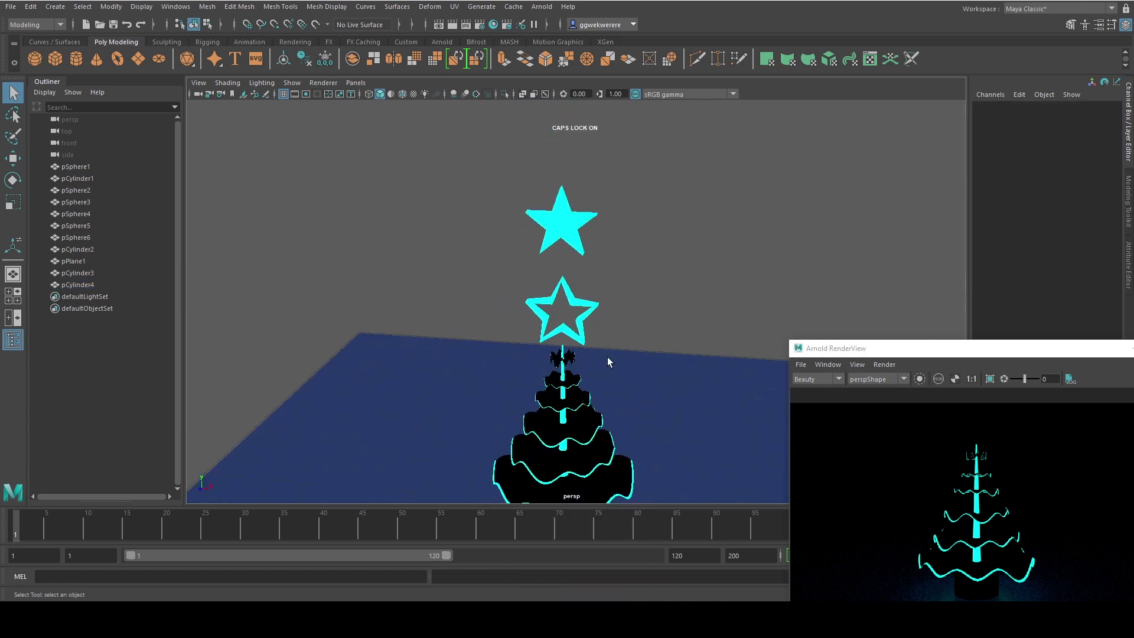
pyautogui.keyDown('alt'); pyautogui.moveTo(608, 357); pyautogui.dragTo(577, 302); pyautogui.keyUp('alt')
pyautogui.click(574, 298)
pyautogui.keyDown('shift'); pyautogui.click(576, 223); pyautogui.keyUp('shift')
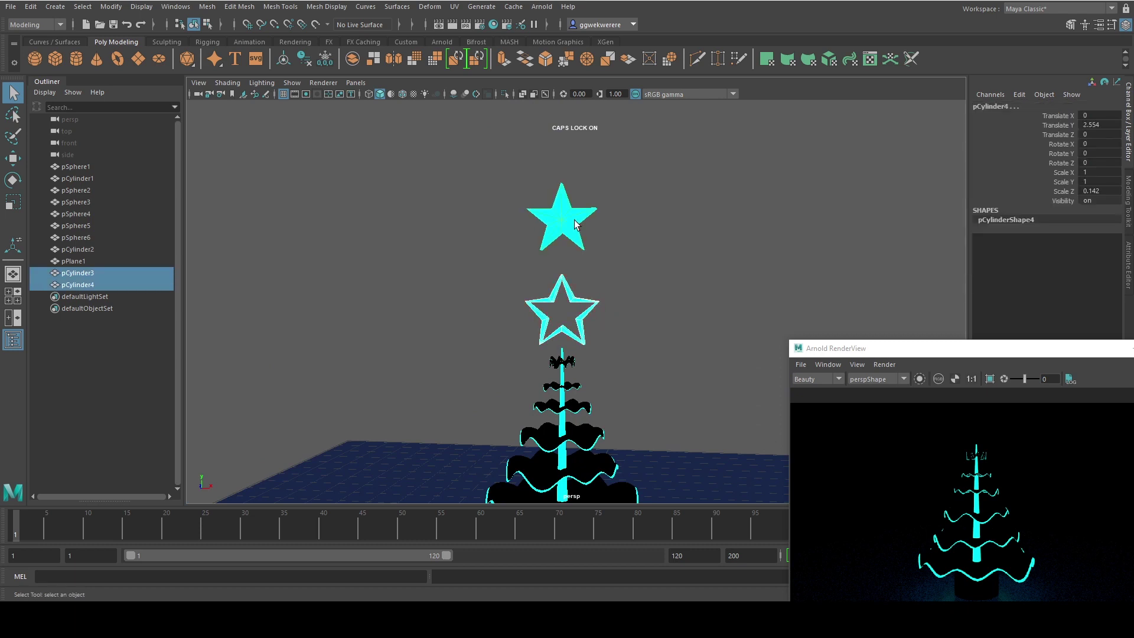
pyautogui.press('r')
pyautogui.moveTo(564, 219); pyautogui.dragTo(549, 218)
pyautogui.press('w')
pyautogui.moveTo(562, 163); pyautogui.dragTo(562, 186)
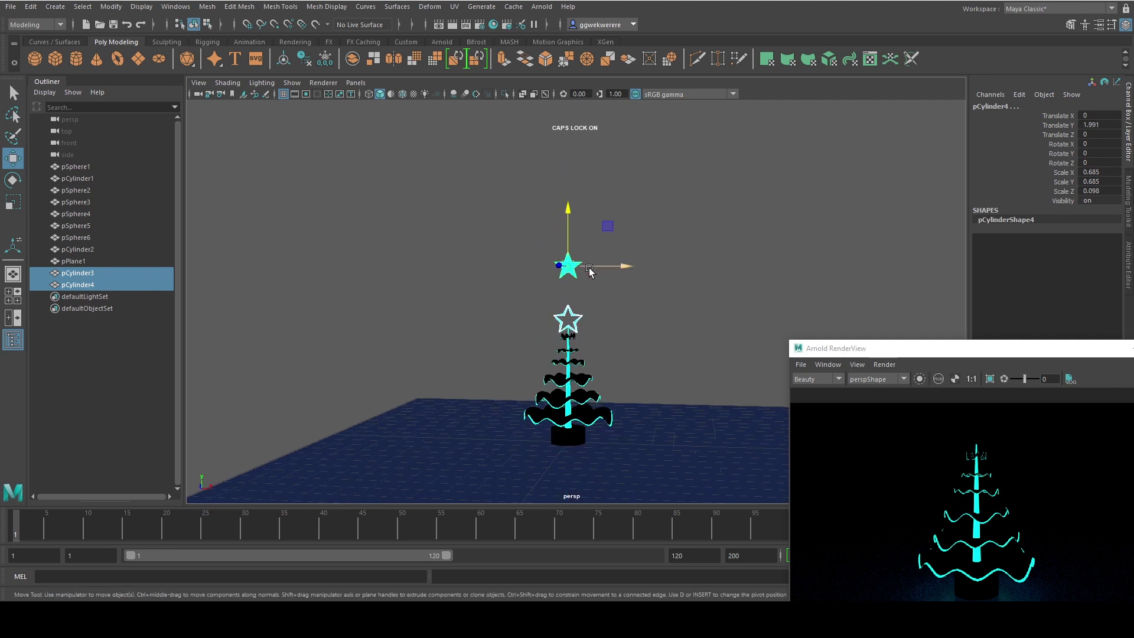
# - Shrink both stars further to Scale X and Y 0.545 and seat the hollow one on the trunk tip, with the solid star at Translate Y 2.055
pyautogui.press('r')
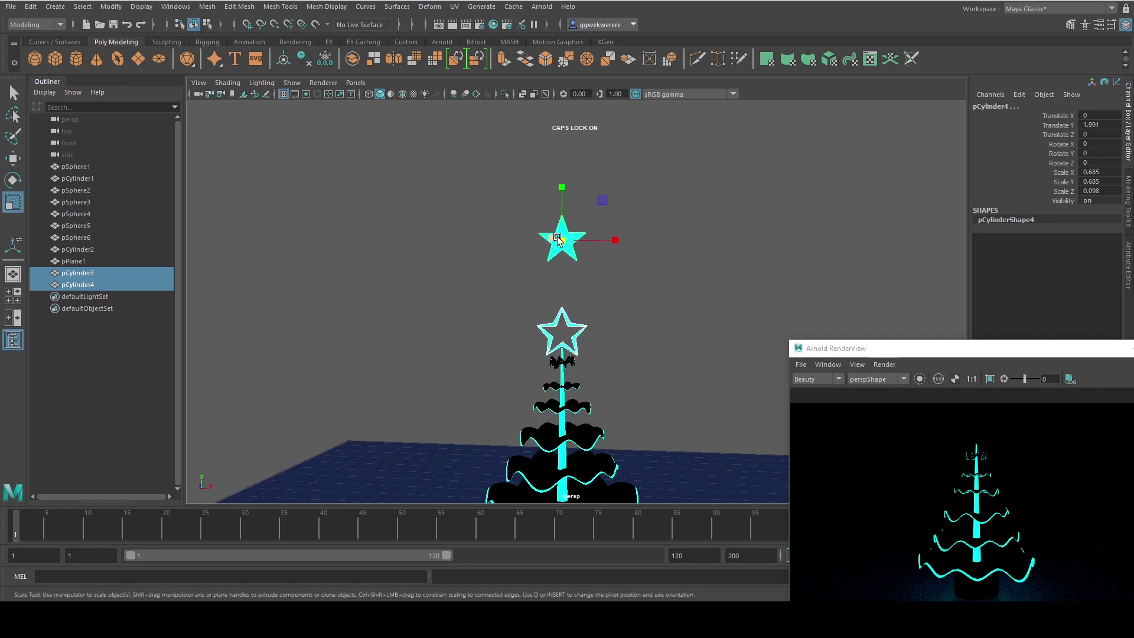
pyautogui.moveTo(564, 240); pyautogui.dragTo(563, 188)
pyautogui.press('w')
pyautogui.click(635, 307)
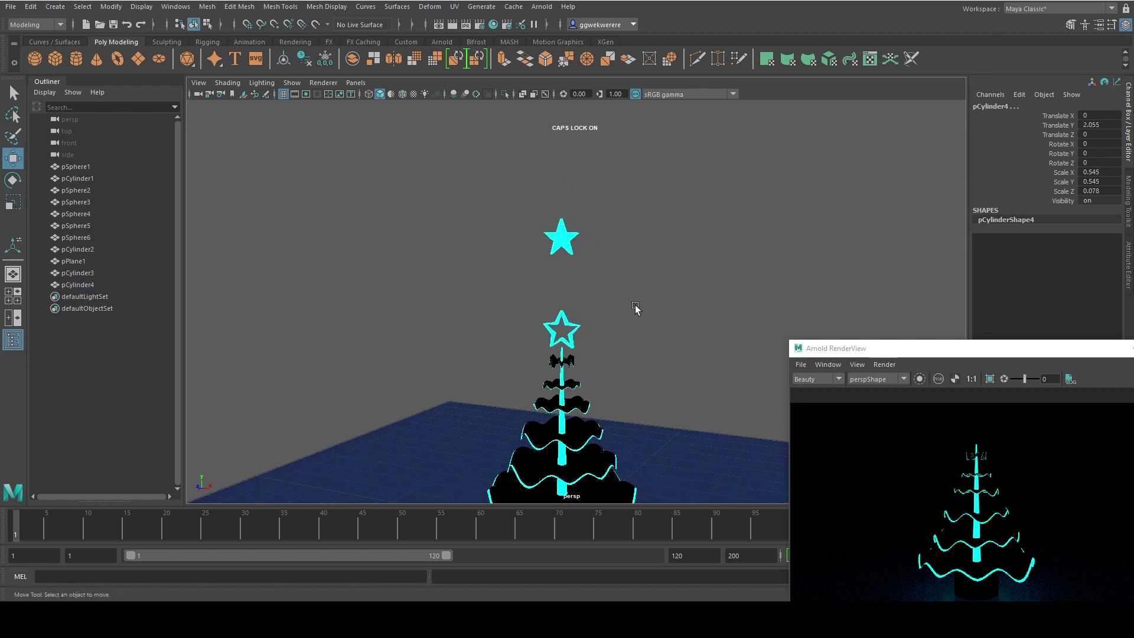
pyautogui.keyDown('alt'); pyautogui.moveTo(636, 307); pyautogui.dragTo(557, 311); pyautogui.keyUp('alt')
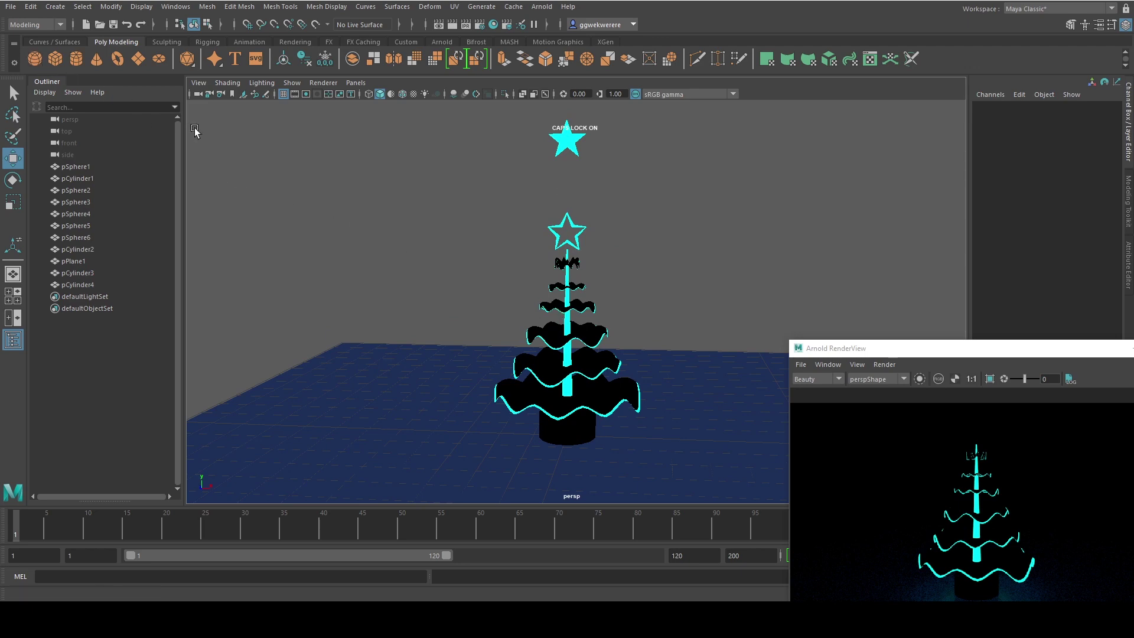
pyautogui.keyDown('alt'); pyautogui.moveTo(194, 128); pyautogui.dragTo(515, 220); pyautogui.keyUp('alt')
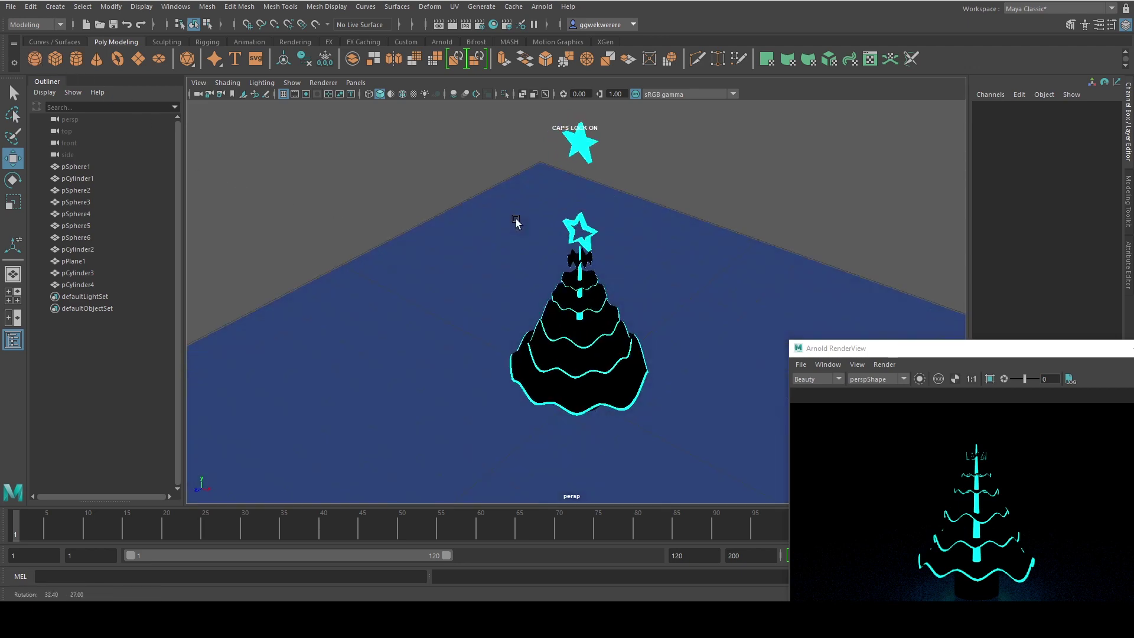
# - Create a polygon sphere and move it beside the tree to Translate X 2.495 and Translate Y 3.19
pyautogui.click(59, 63)
pyautogui.click(35, 58)
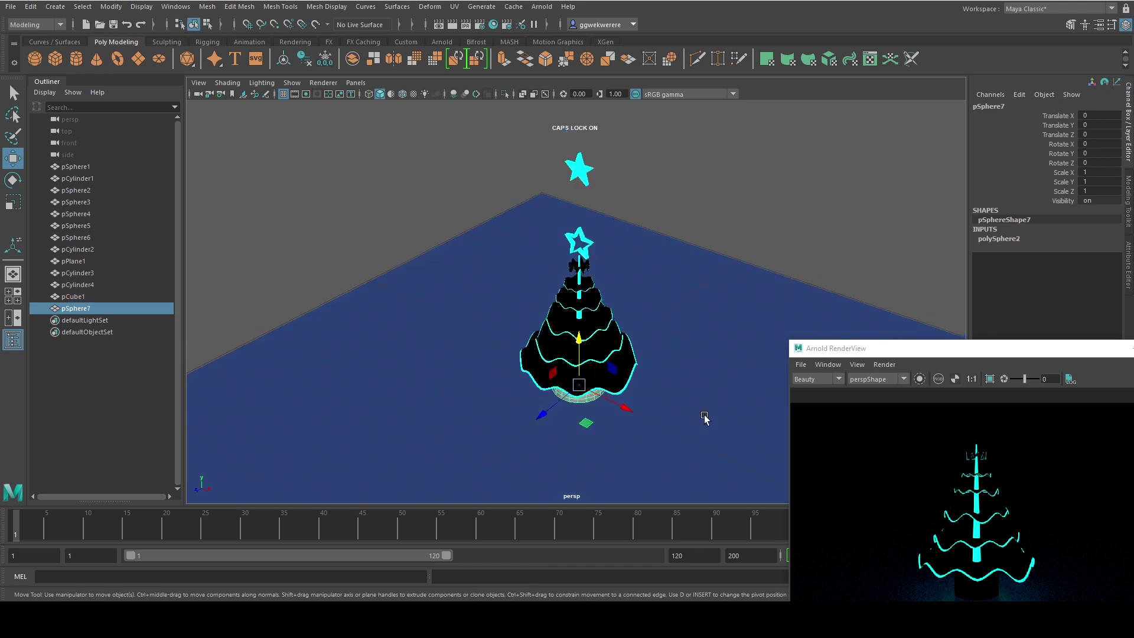
pyautogui.keyDown('alt'); pyautogui.moveTo(704, 420); pyautogui.dragTo(626, 379); pyautogui.keyUp('alt')
pyautogui.moveTo(626, 417); pyautogui.dragTo(664, 275)
pyautogui.scroll(2, 671, 360)
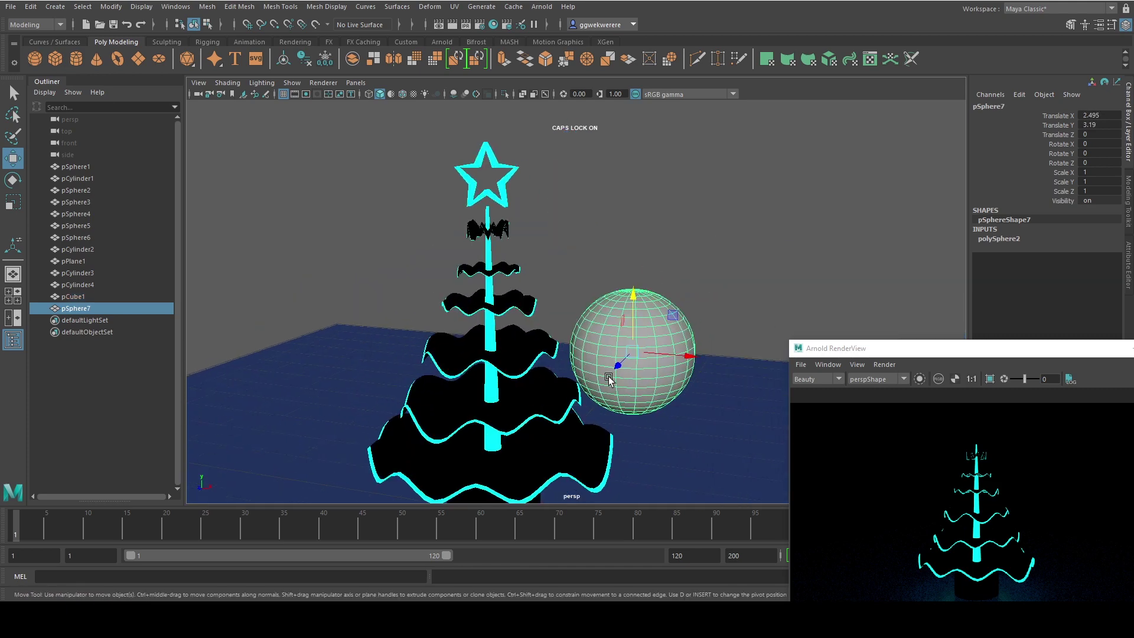
# - Scale the new sphere down uniformly to 0.126 for a bauble
pyautogui.press('r')
pyautogui.moveTo(635, 354); pyautogui.dragTo(540, 370)
pyautogui.scroll(5, 576, 374)
pyautogui.keyDown('alt'); pyautogui.moveTo(649, 346); pyautogui.dragTo(615, 248, button='middle'); pyautogui.keyUp('alt')
pyautogui.keyDown('alt'); pyautogui.moveTo(576, 286); pyautogui.dragTo(637, 321); pyautogui.keyUp('alt')
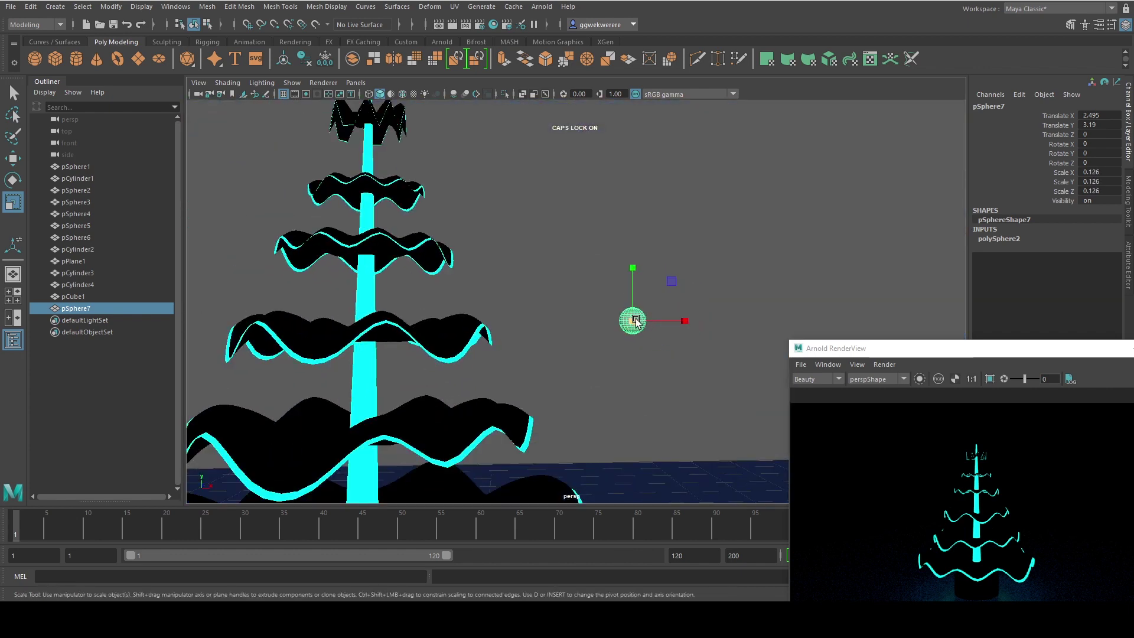
# - Position the small sphere below a branch's wavy edge at Translate X 1.152 and Translate Y 2.657
pyautogui.press('w')
pyautogui.moveTo(632, 264); pyautogui.dragTo(632, 302)
pyautogui.moveTo(684, 367); pyautogui.dragTo(666, 314)
pyautogui.press('f')
pyautogui.moveTo(589, 339); pyautogui.dragTo(607, 341)
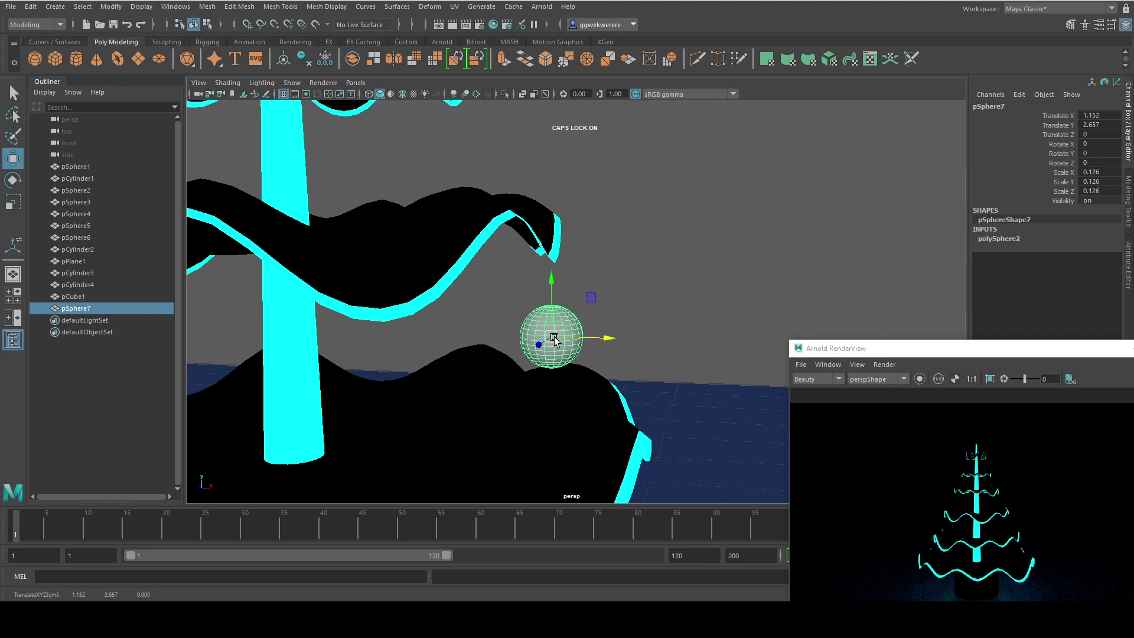
# - Reduce the bauble sphere's uniform scale to 0.102
pyautogui.press('t')
pyautogui.press('r')
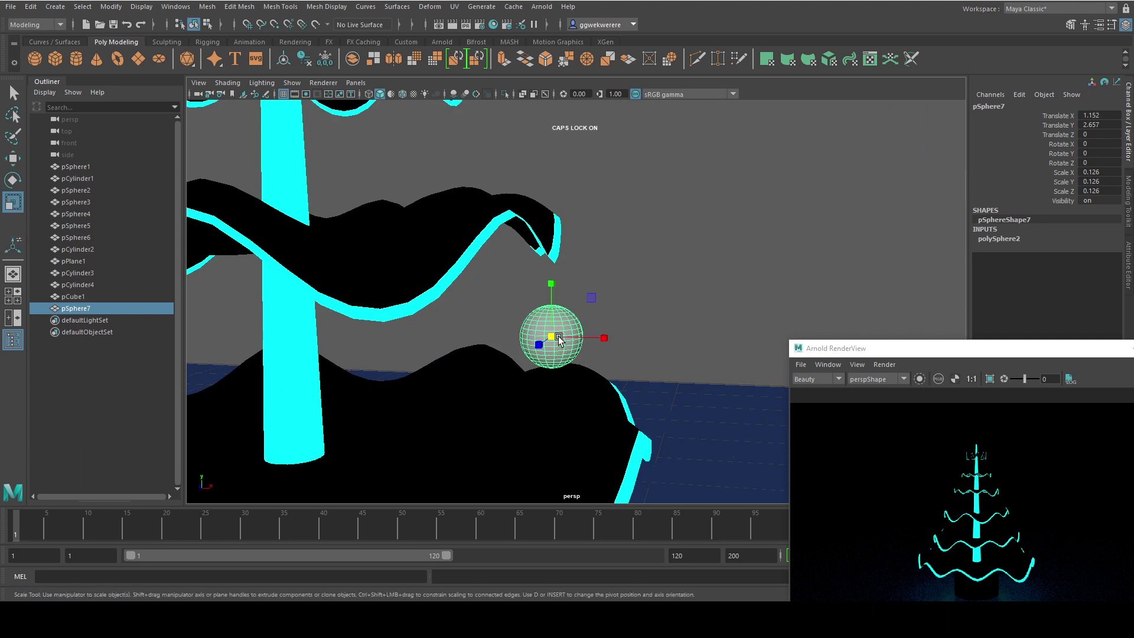
pyautogui.moveTo(555, 338); pyautogui.dragTo(484, 363)
pyautogui.scroll(4, 522, 337)
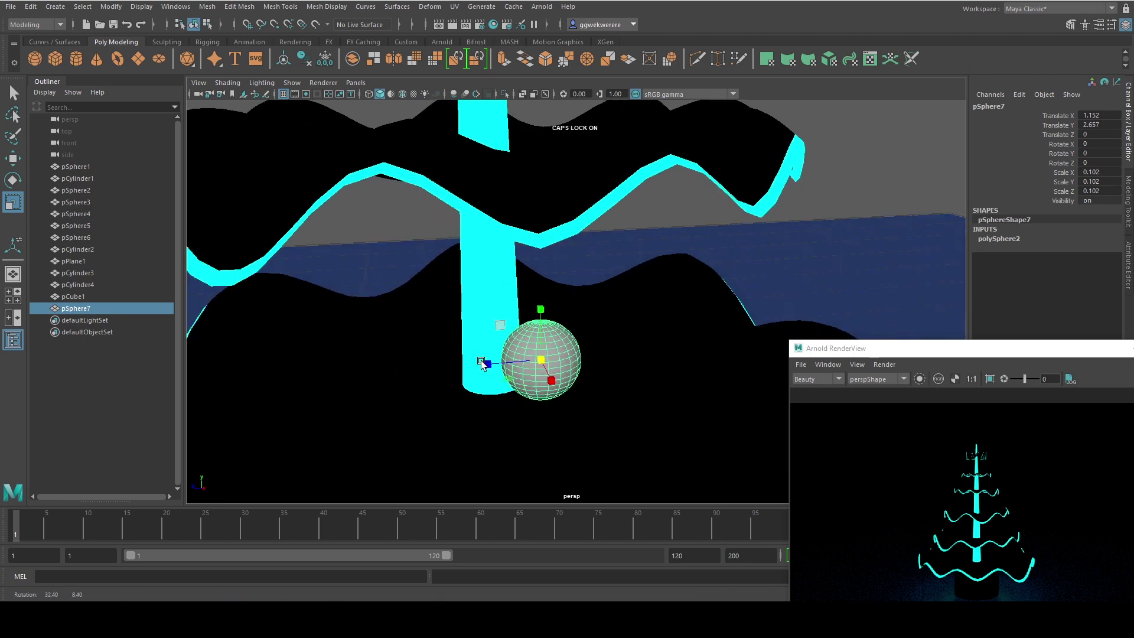
pyautogui.click(78, 61)
pyautogui.scroll(-4, 528, 343)
pyautogui.hotkey('ctrl', 'z')
pyautogui.hotkey('ctrl', 'z')
pyautogui.hotkey('ctrl', 'z')
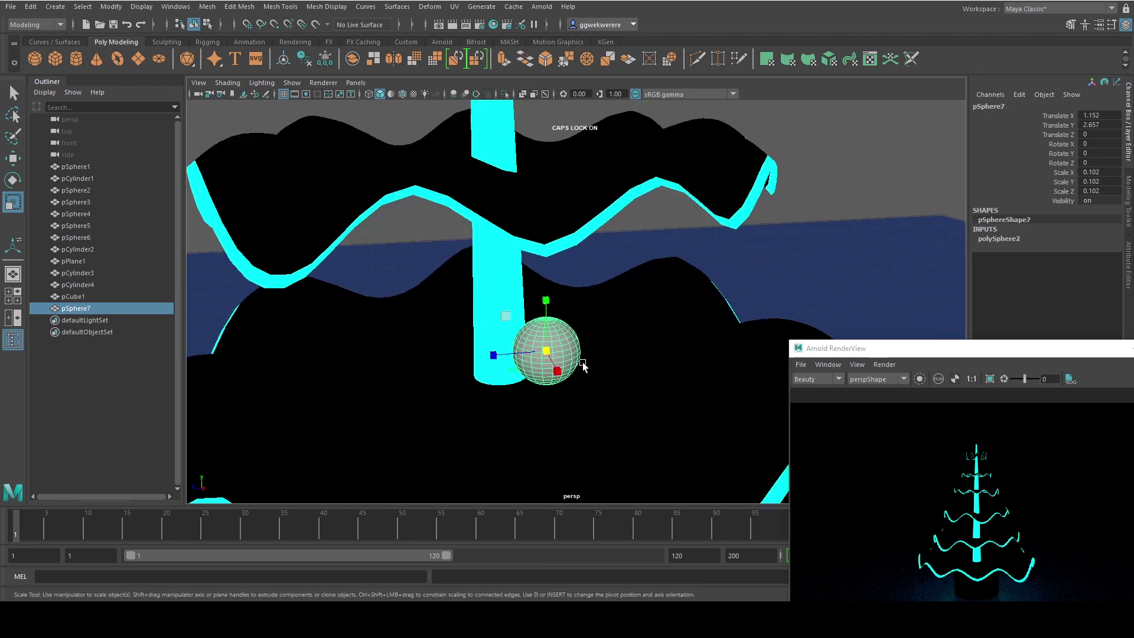
pyautogui.moveTo(551, 367); pyautogui.dragTo(551, 322, button='right')
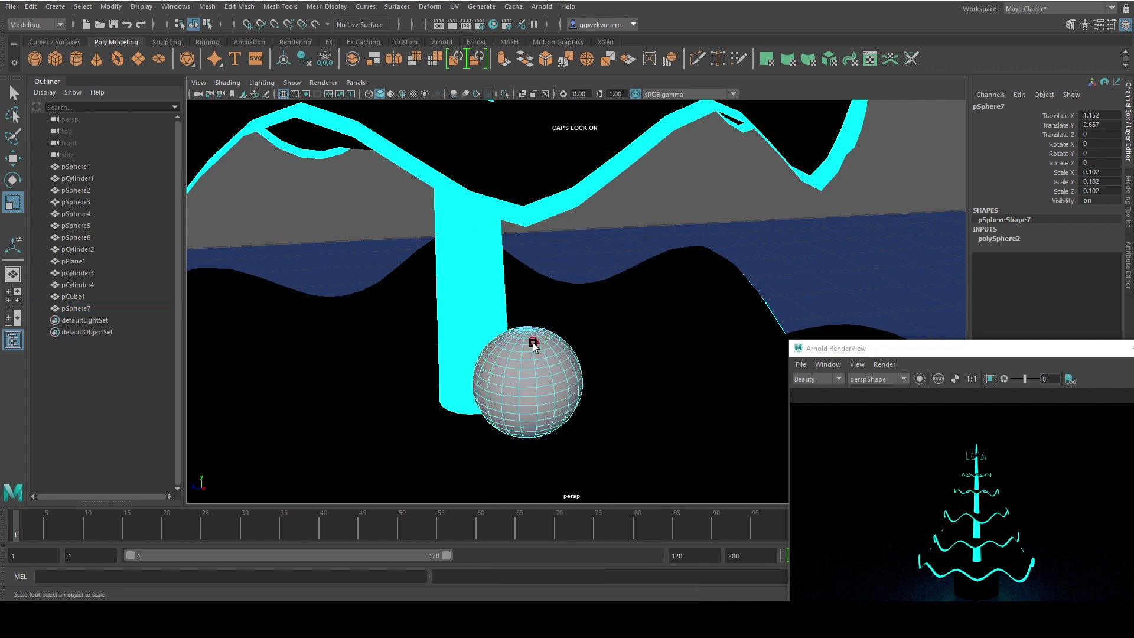
pyautogui.keyDown('alt'); pyautogui.moveTo(532, 341); pyautogui.dragTo(535, 366); pyautogui.keyUp('alt')
pyautogui.hotkey('ctrl', 'z')
pyautogui.scroll(-5, 538, 361)
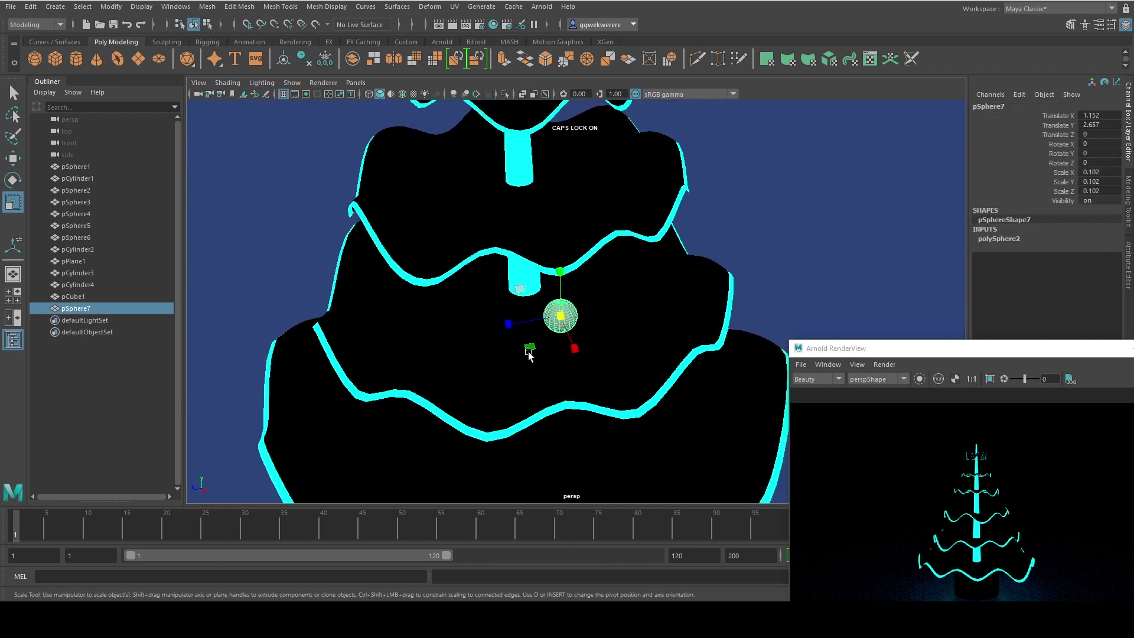
# - Create a polygon cylinder, raise it to Translate Y 2.835 and scale it down uniformly to 0.089
pyautogui.click(76, 59)
pyautogui.scroll(-5, 566, 358)
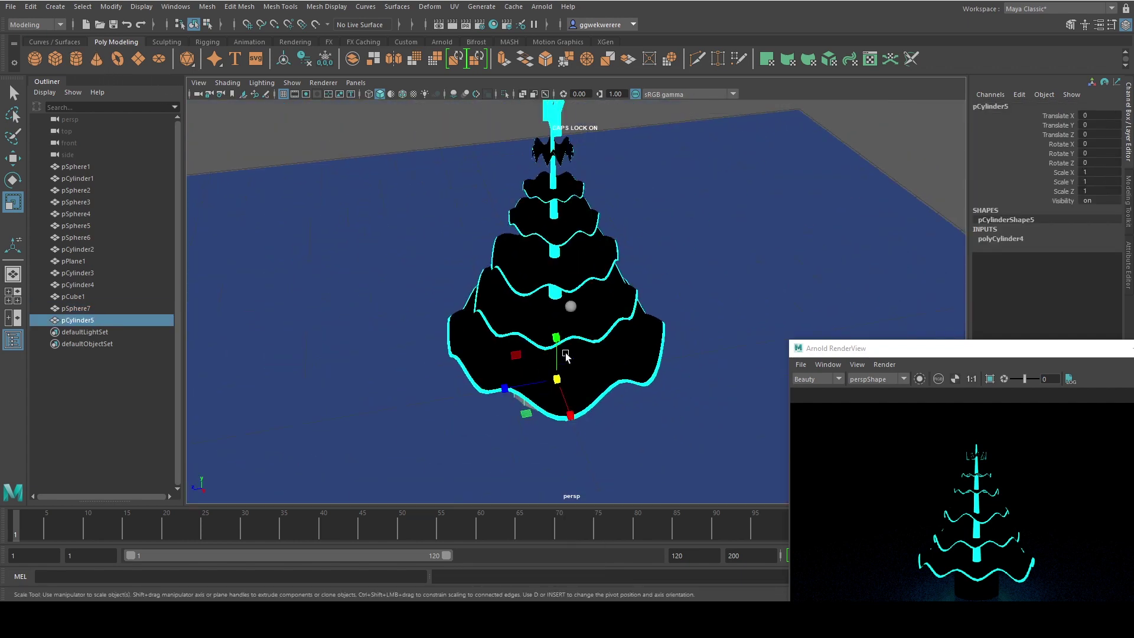
pyautogui.press('w')
pyautogui.moveTo(560, 353); pyautogui.dragTo(590, 266)
pyautogui.press('r')
pyautogui.moveTo(498, 321); pyautogui.dragTo(417, 306, button='middle')
pyautogui.press('w')
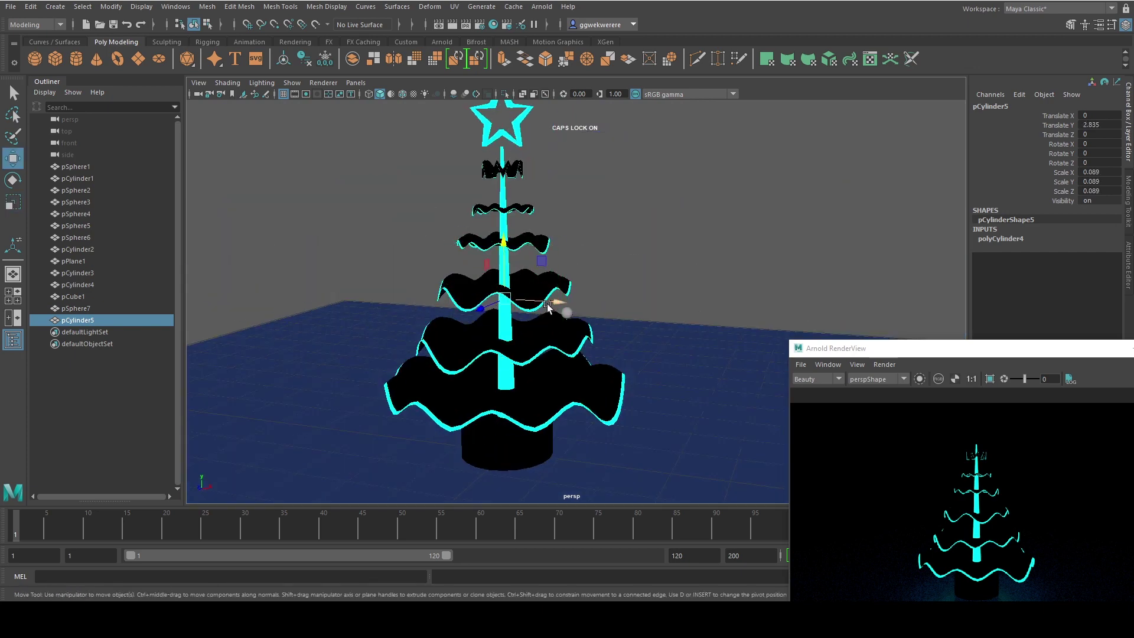
# - Move the cylinder above the bauble at Translate X 1.154, thin it to 0.009 and stretch it vertically to link branch and bauble
pyautogui.moveTo(548, 306); pyautogui.dragTo(490, 322)
pyautogui.scroll(10, 608, 325)
pyautogui.scroll(-4, 608, 328)
pyautogui.press('r')
pyautogui.moveTo(577, 250); pyautogui.dragTo(574, 117)
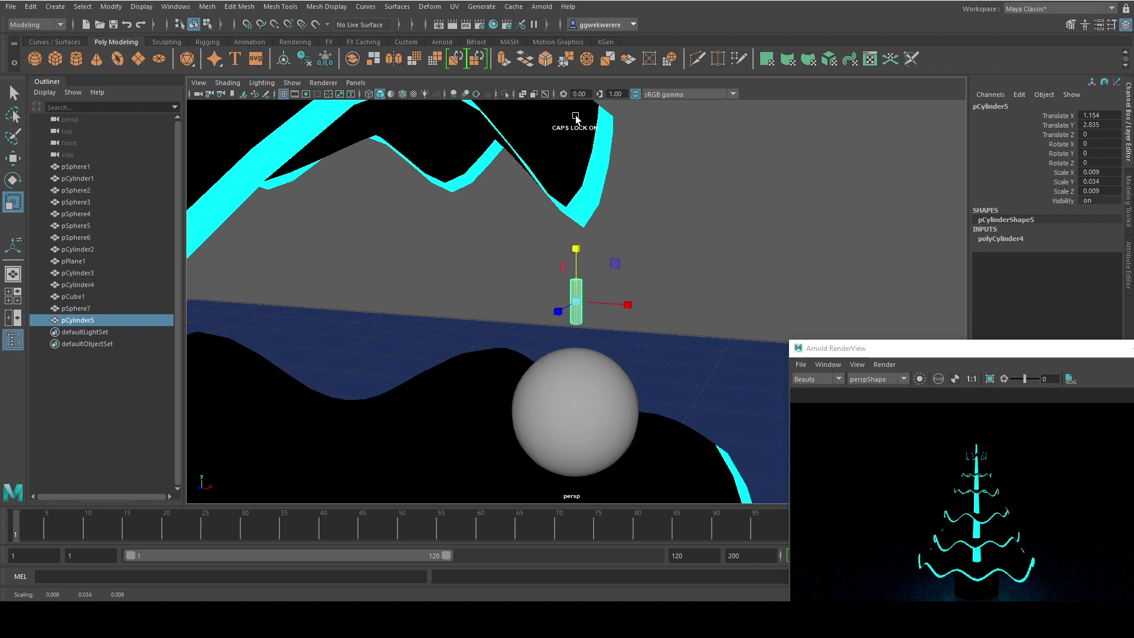
pyautogui.moveTo(576, 250); pyautogui.dragTo(568, 100)
pyautogui.keyDown('alt'); pyautogui.moveTo(571, 272); pyautogui.dragTo(566, 330); pyautogui.keyUp('alt')
# - Select the bauble sphere together with its thin hanging rod
pyautogui.click(576, 365)
pyautogui.click(567, 282)
pyautogui.keyDown('shift'); pyautogui.click(573, 366); pyautogui.keyUp('shift')
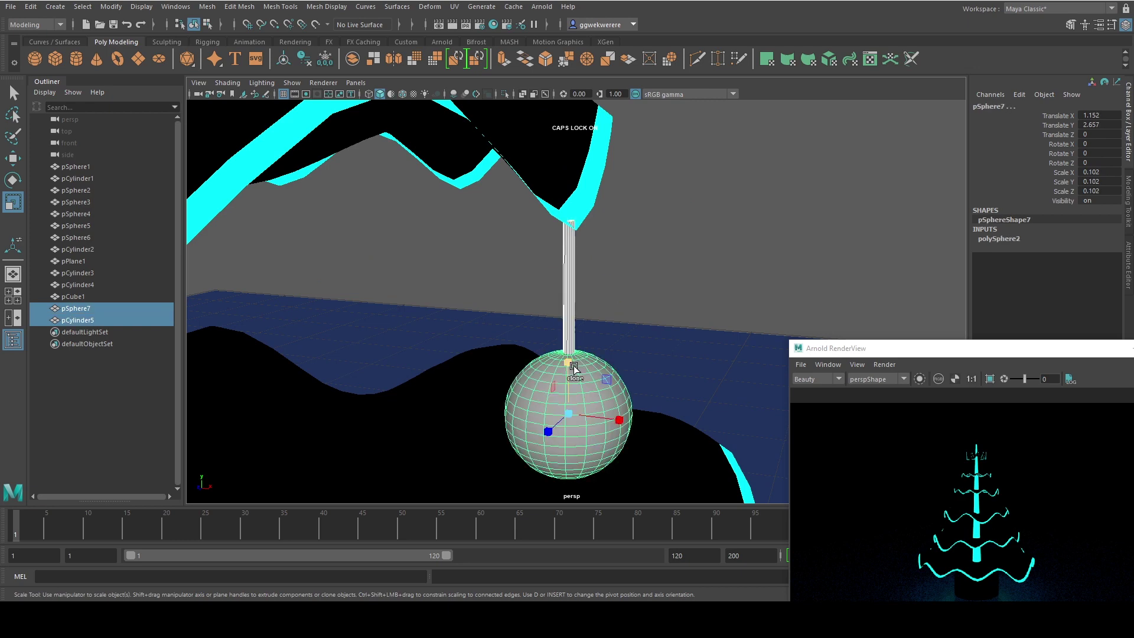
pyautogui.rightClick(574, 273)
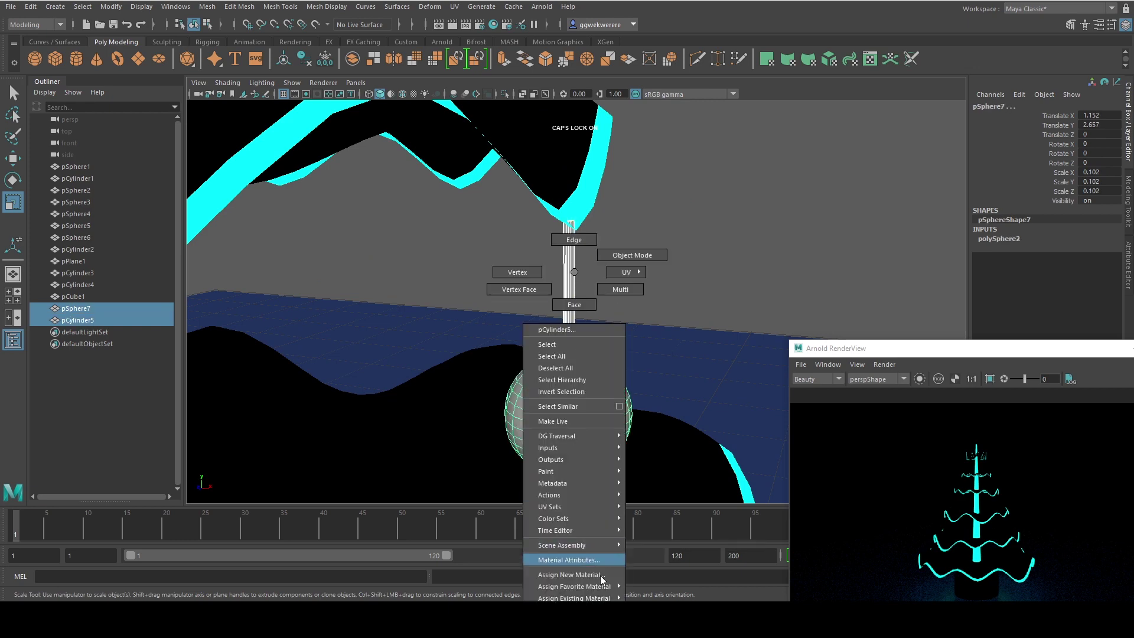
pyautogui.moveTo(616, 586)
pyautogui.click(662, 587)
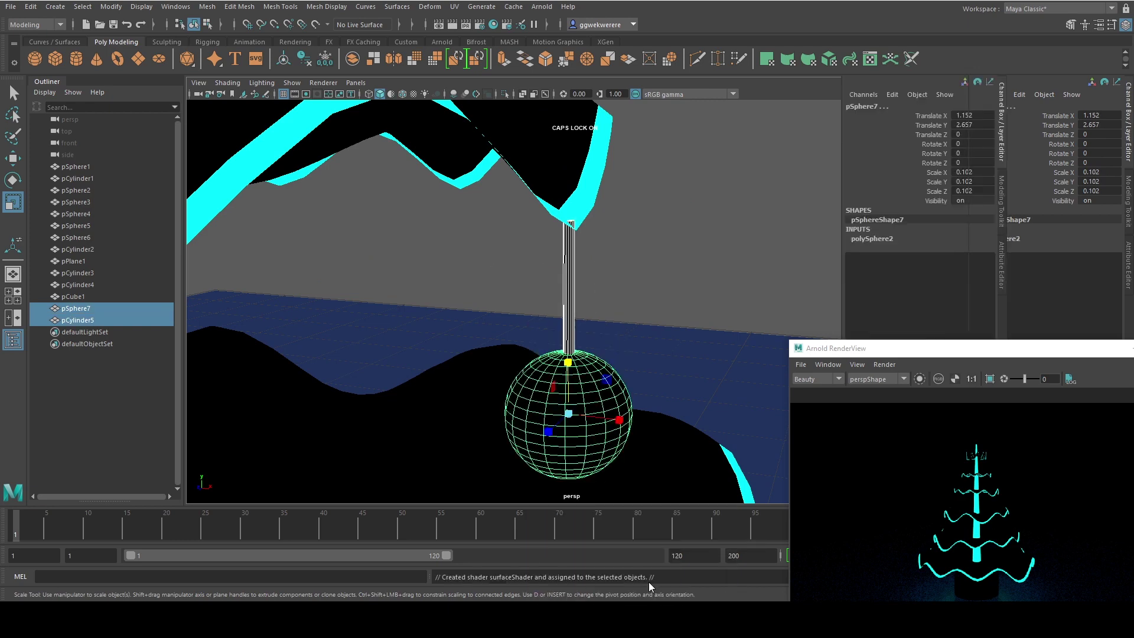
pyautogui.hotkey('ctrl', 'z')
# - Assign the existing cyan surface shader to the bauble sphere and its hanging rod
pyautogui.rightClick(512, 396)
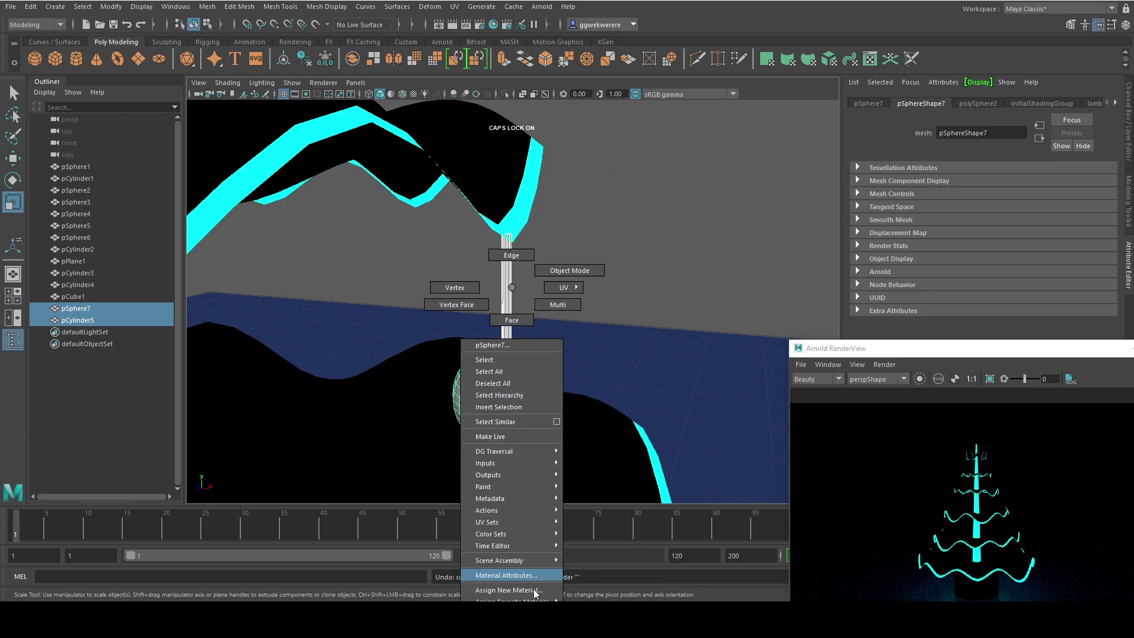
pyautogui.moveTo(536, 613)
pyautogui.click(600, 599)
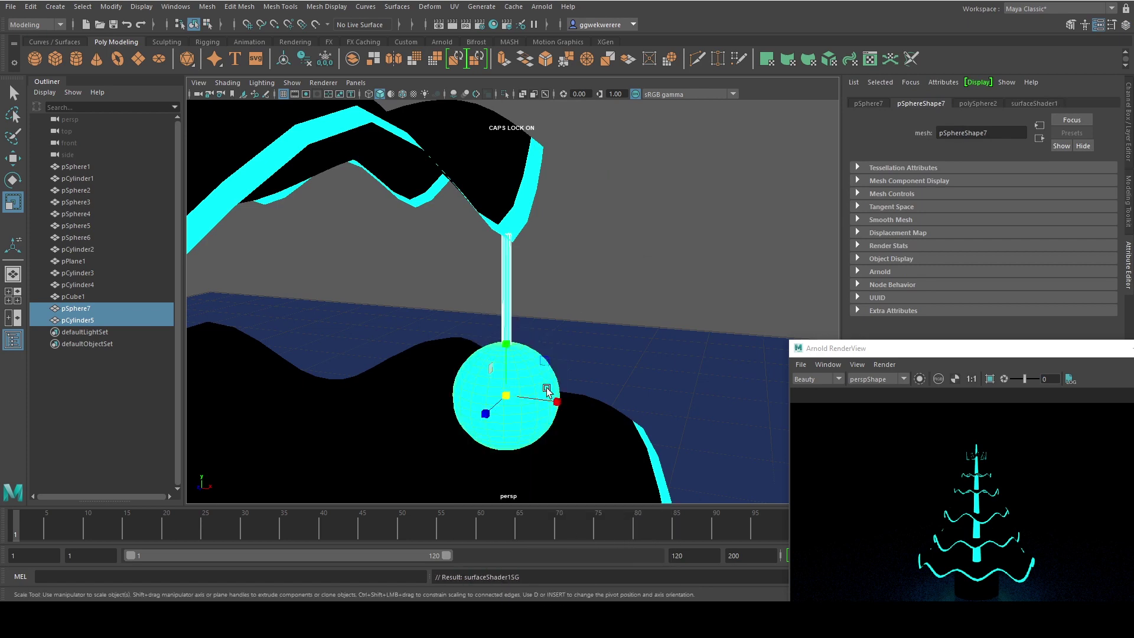
pyautogui.scroll(-4, 544, 378)
pyautogui.click(567, 297)
pyautogui.keyDown('alt'); pyautogui.moveTo(496, 357); pyautogui.dragTo(413, 365); pyautogui.keyUp('alt')
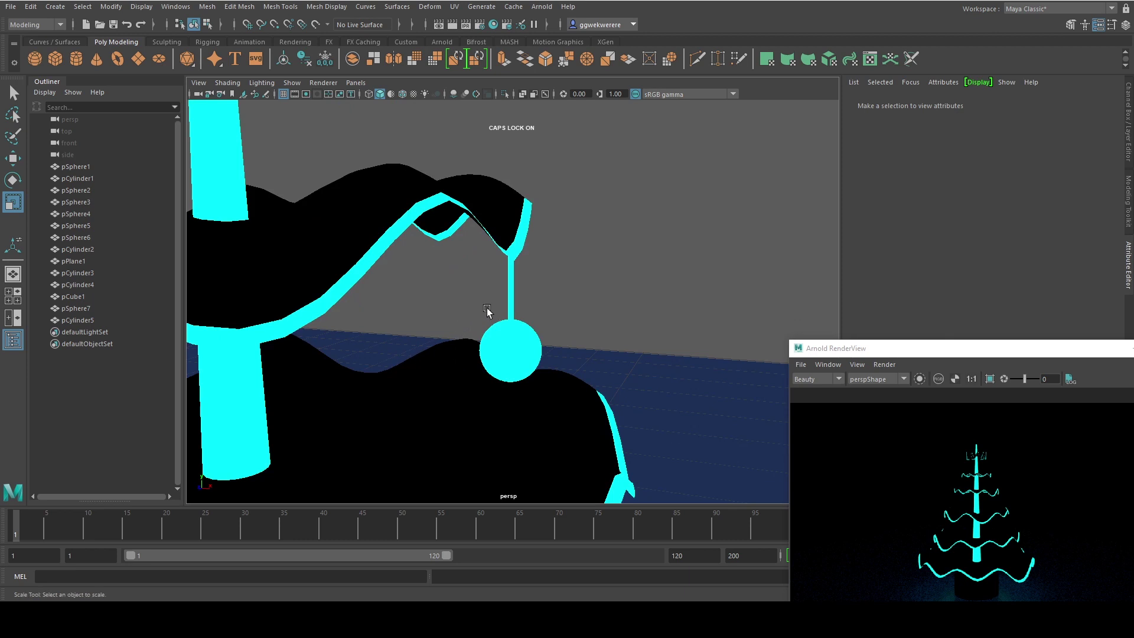
# - Duplicate the bauble with its rod and move the copy along the same tier's edge to about X -0.674, Z 0.937
pyautogui.moveTo(487, 308); pyautogui.dragTo(414, 417)
pyautogui.press('w')
pyautogui.hotkey('ctrl', 'd')
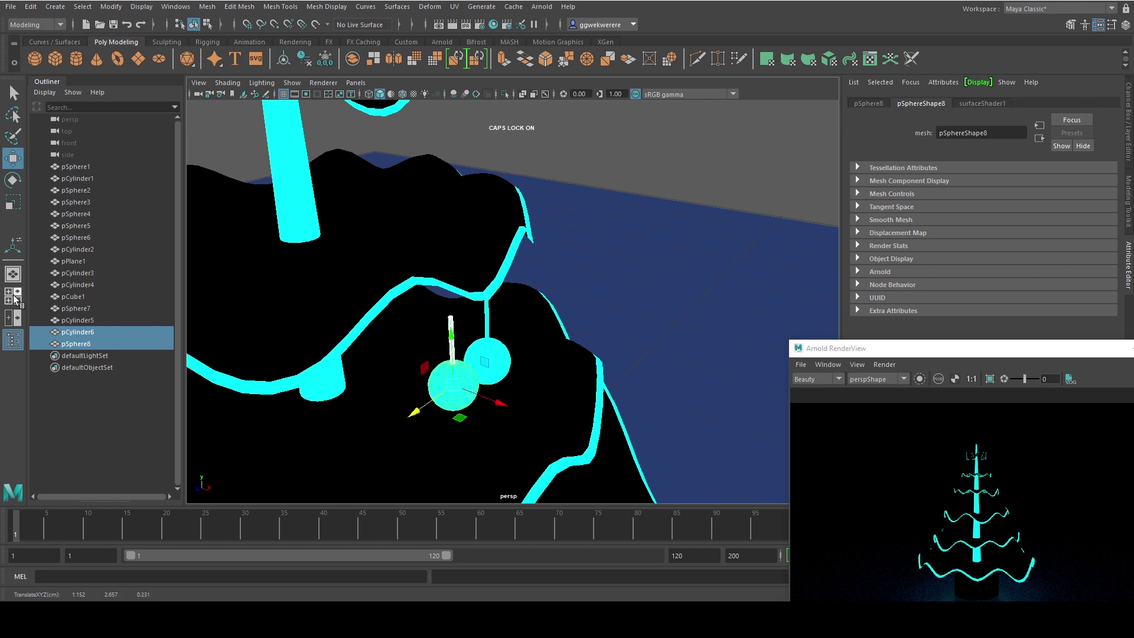
pyautogui.click(13, 296)
pyautogui.press('space')
pyautogui.scroll(8, 441, 253)
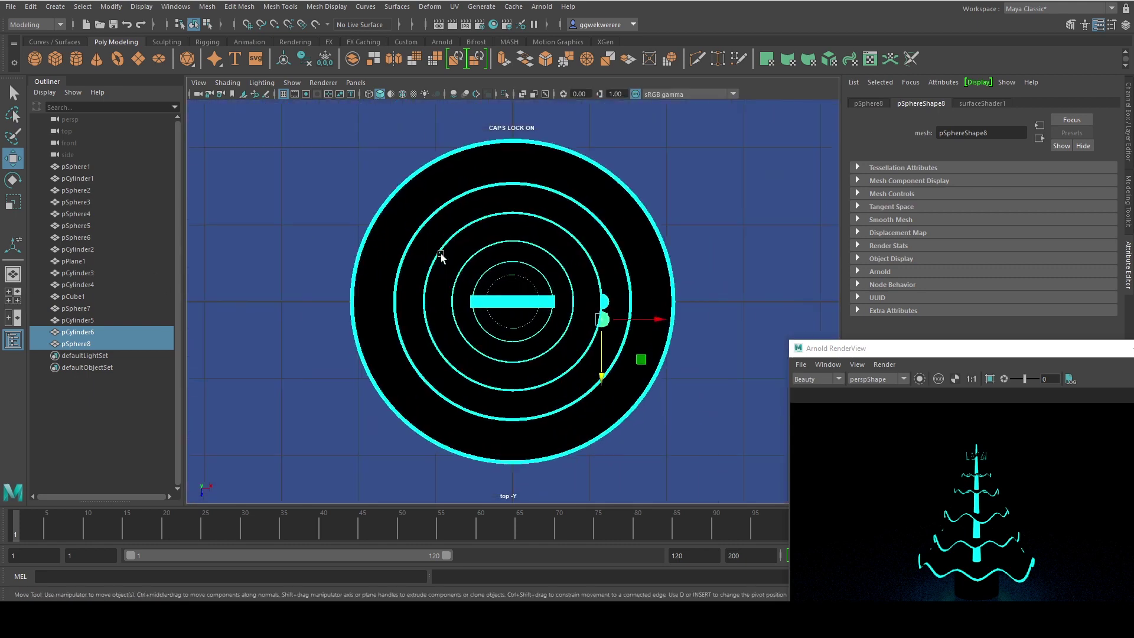
pyautogui.keyDown('alt'); pyautogui.moveTo(613, 372); pyautogui.dragTo(607, 322, button='middle'); pyautogui.keyUp('alt')
pyautogui.moveTo(618, 279); pyautogui.dragTo(616, 283)
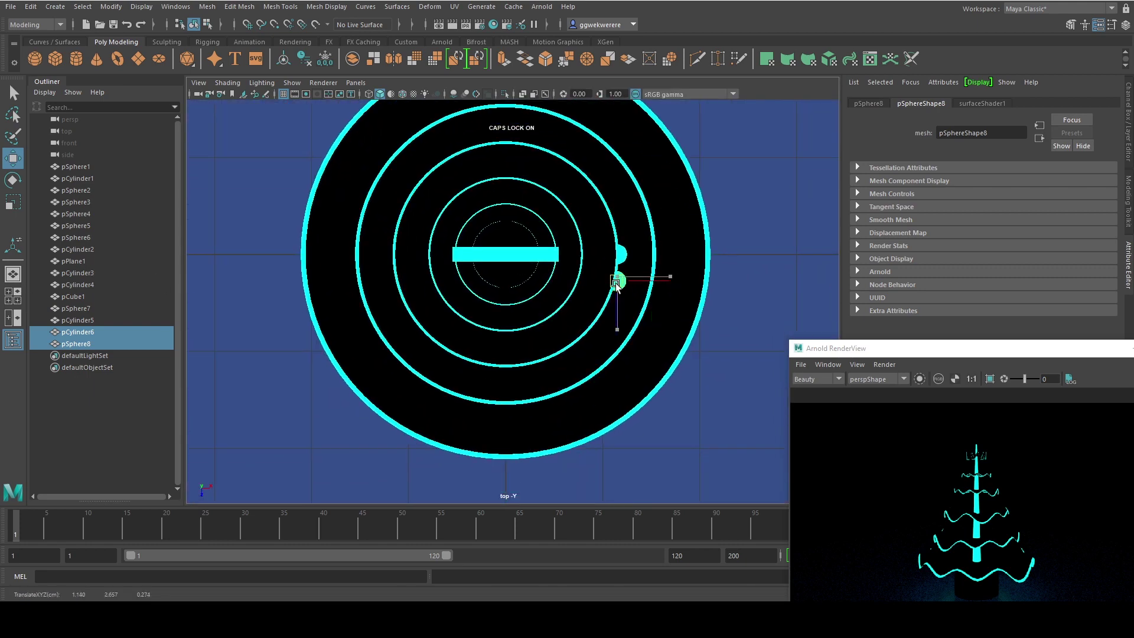
pyautogui.moveTo(508, 371); pyautogui.dragTo(439, 356)
pyautogui.keyDown('alt'); pyautogui.moveTo(441, 348); pyautogui.dragTo(482, 409, button='middle'); pyautogui.keyUp('alt')
# - Duplicate the bauble and rod again and place this copy on the same tier's edge at about X -0.767, Z -0.888
pyautogui.hotkey('ctrl', 'd')
pyautogui.moveTo(483, 407); pyautogui.dragTo(469, 228)
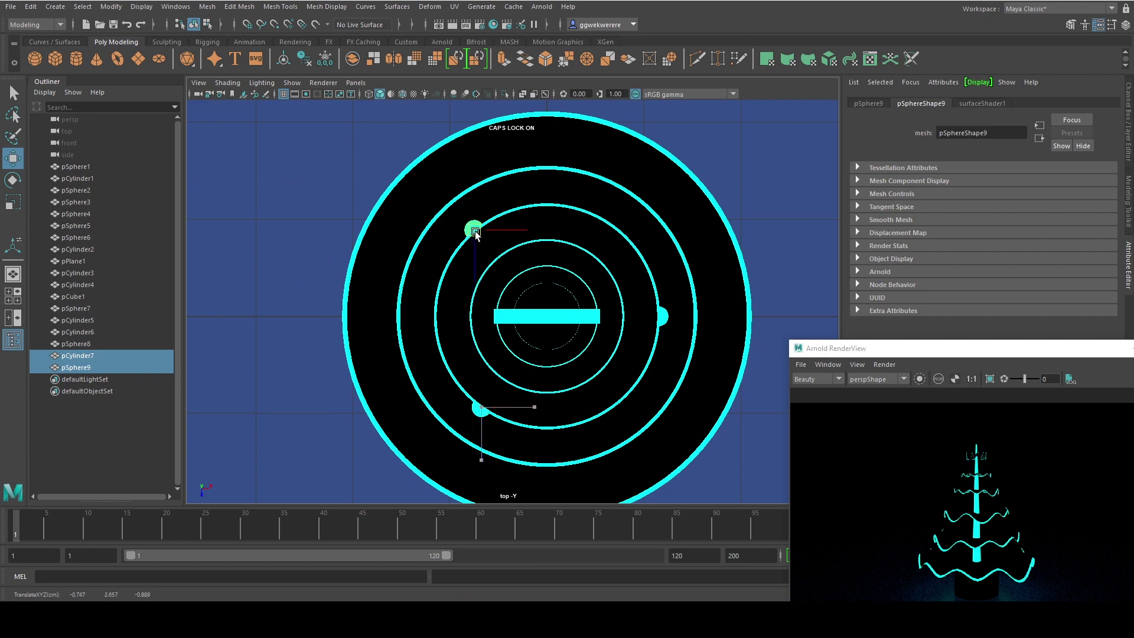
pyautogui.press('space')
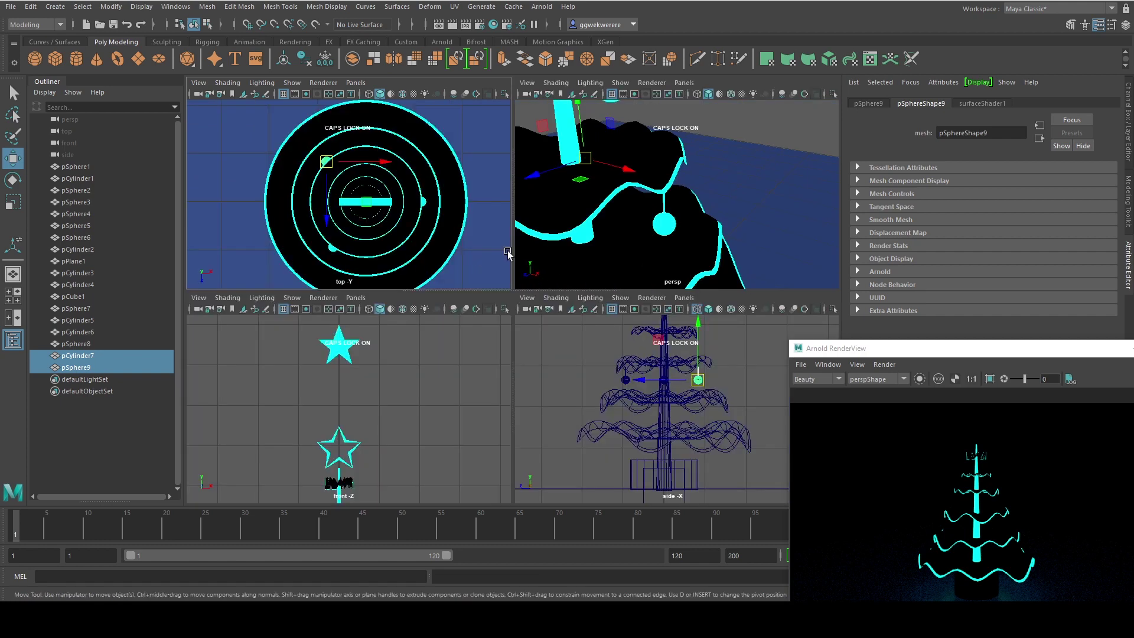
pyautogui.scroll(-6, 625, 214)
pyautogui.press('space')
pyautogui.keyDown('alt'); pyautogui.moveTo(654, 254); pyautogui.dragTo(607, 214); pyautogui.keyUp('alt')
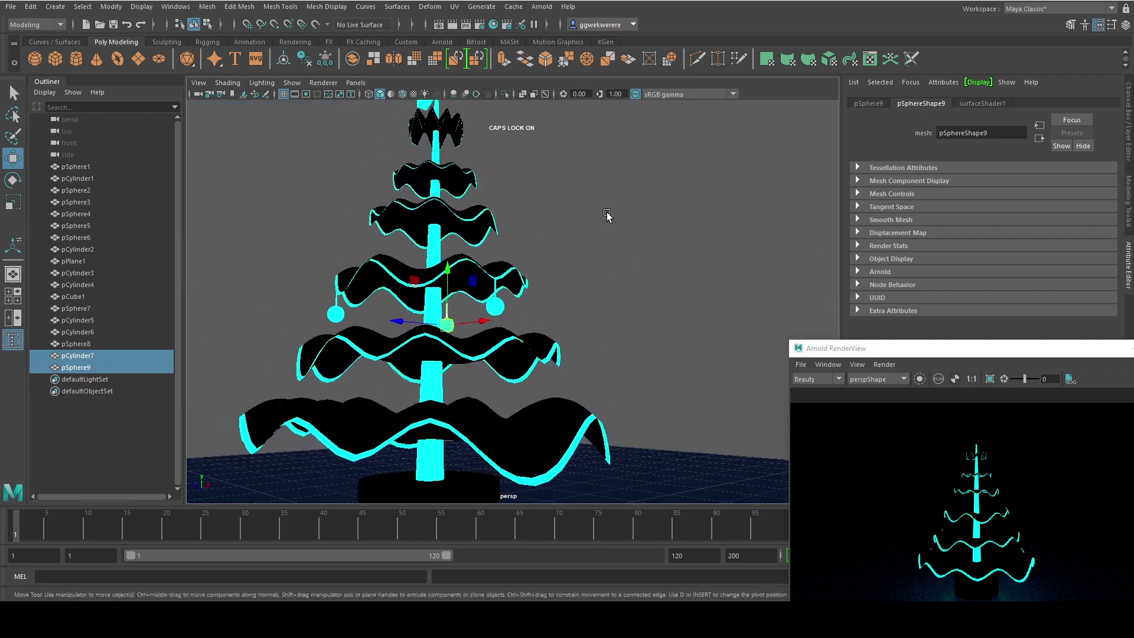
# - Select all three baubles together with their rods and group them
pyautogui.keyDown('alt'); pyautogui.moveTo(453, 285); pyautogui.dragTo(298, 307); pyautogui.keyUp('alt')
pyautogui.click(507, 307)
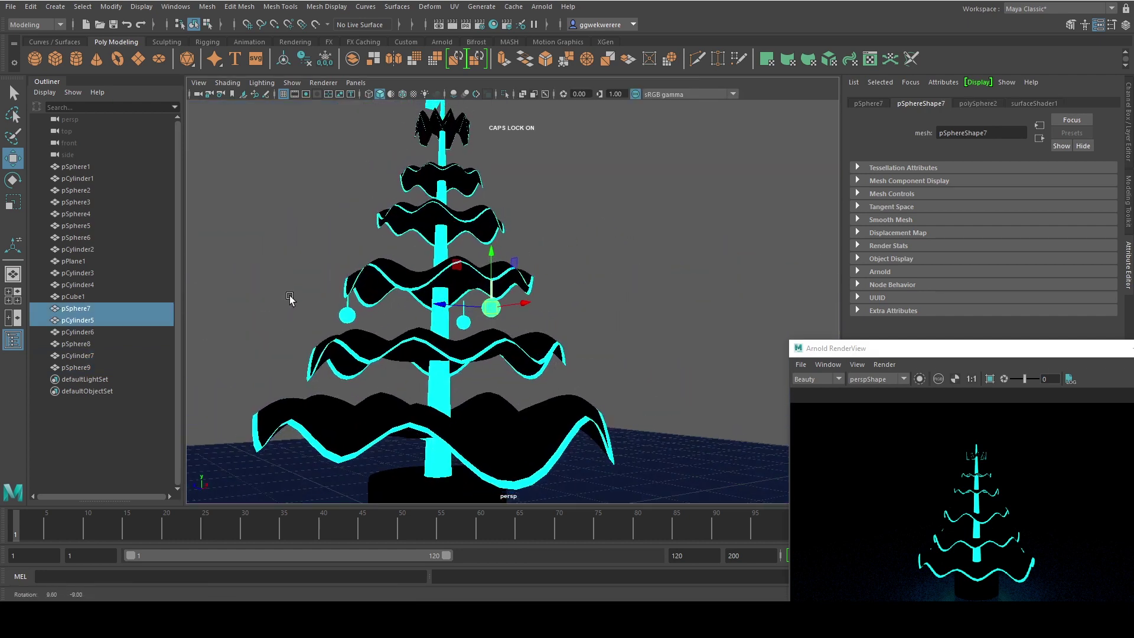
pyautogui.keyDown('shift'); pyautogui.click(353, 314); pyautogui.keyUp('shift')
pyautogui.keyDown('alt'); pyautogui.moveTo(412, 324); pyautogui.dragTo(519, 336); pyautogui.keyUp('alt')
pyautogui.hotkey('ctrl', 'z')
pyautogui.scroll(-3, 561, 330)
pyautogui.hotkey('ctrl', 'z')
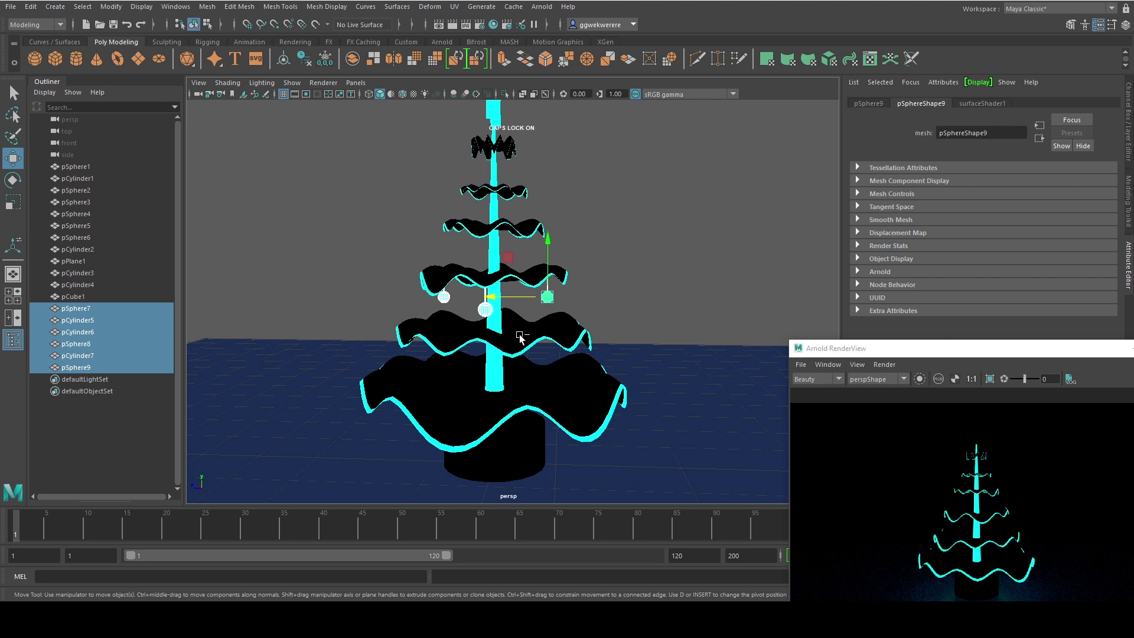
pyautogui.hotkey('ctrl', 'g')
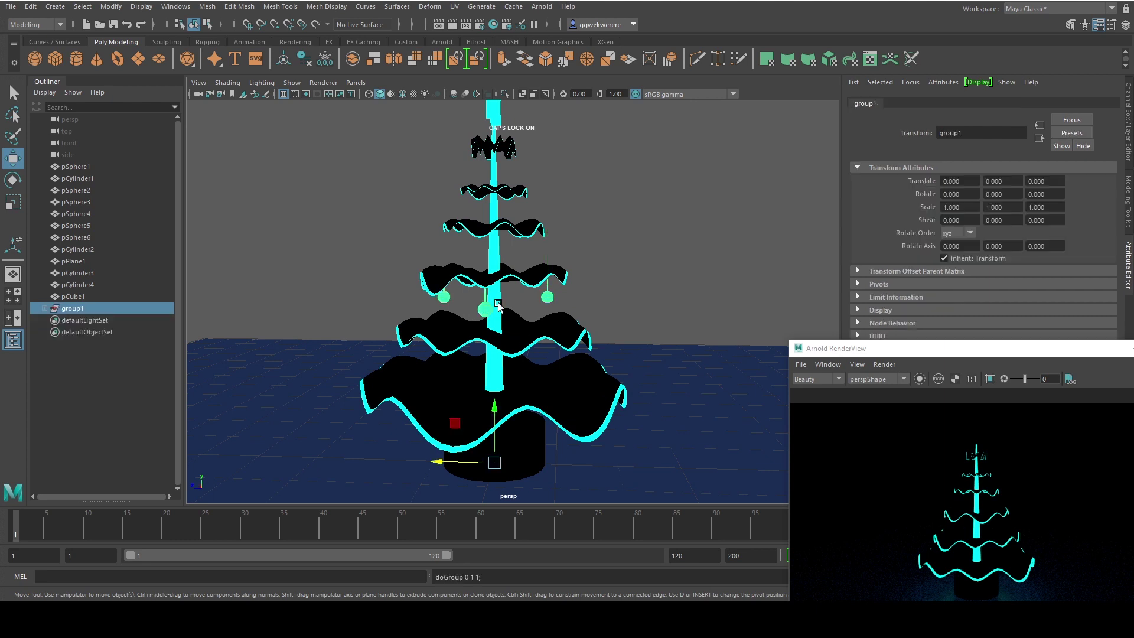
# - Center the pivot of the bauble group
pyautogui.click(109, 7)
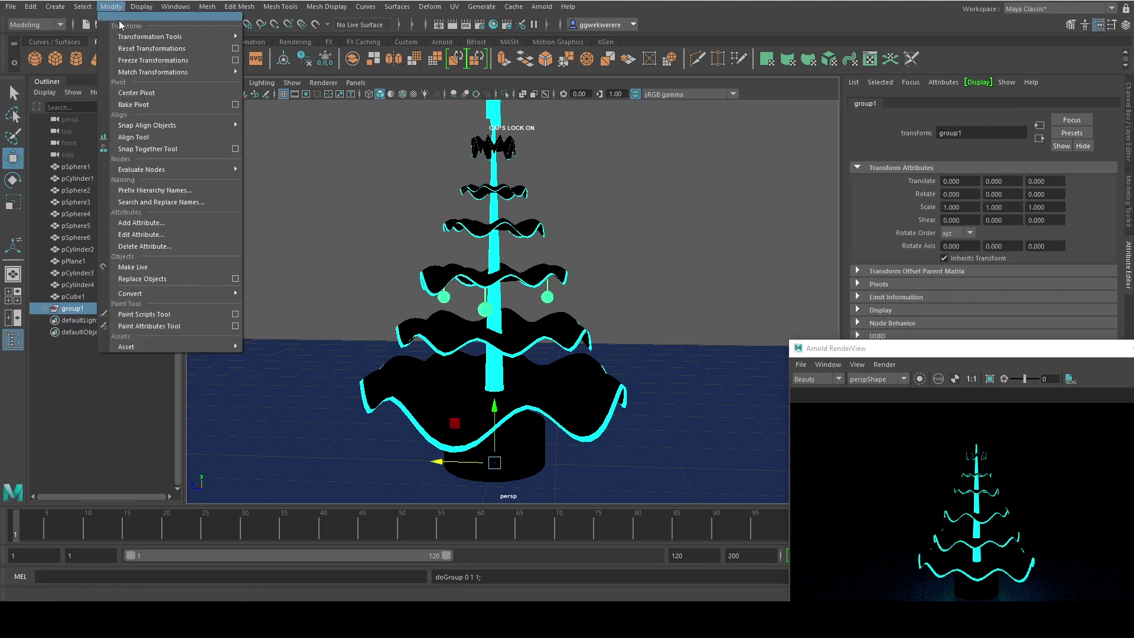
pyautogui.click(154, 92)
pyautogui.keyDown('alt'); pyautogui.moveTo(345, 254); pyautogui.dragTo(435, 286); pyautogui.keyUp('alt')
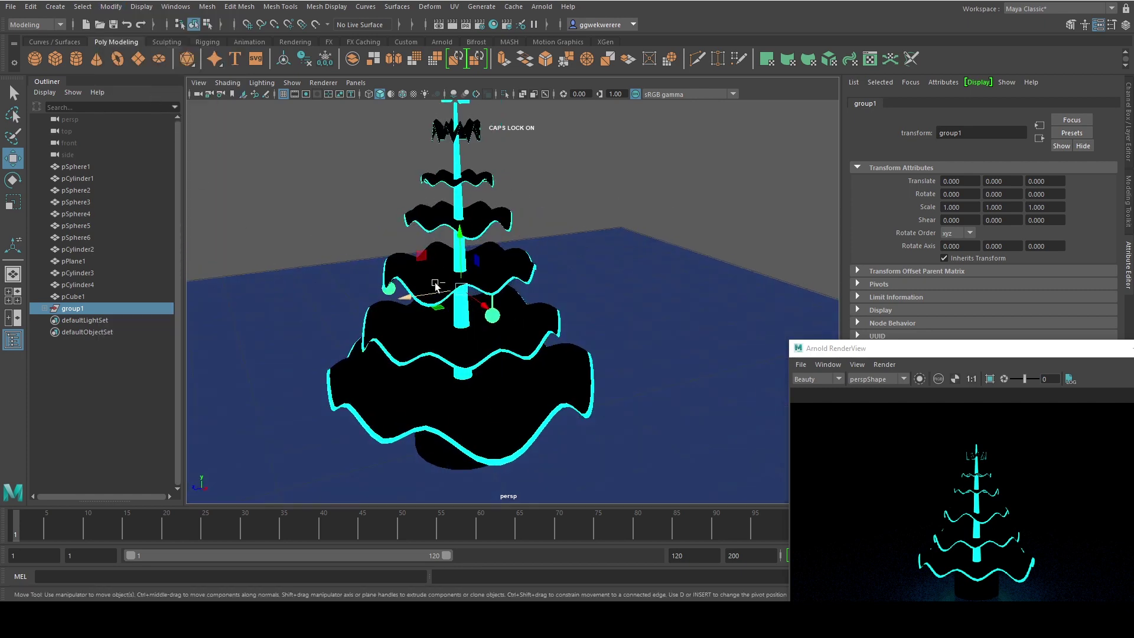
# - Duplicate the bauble group, lower the copy to Translate Y -0.893 under the next tier down, and adjust its size and rotation
pyautogui.hotkey('ctrl', 'd')
pyautogui.moveTo(459, 234); pyautogui.dragTo(473, 273)
pyautogui.press('r')
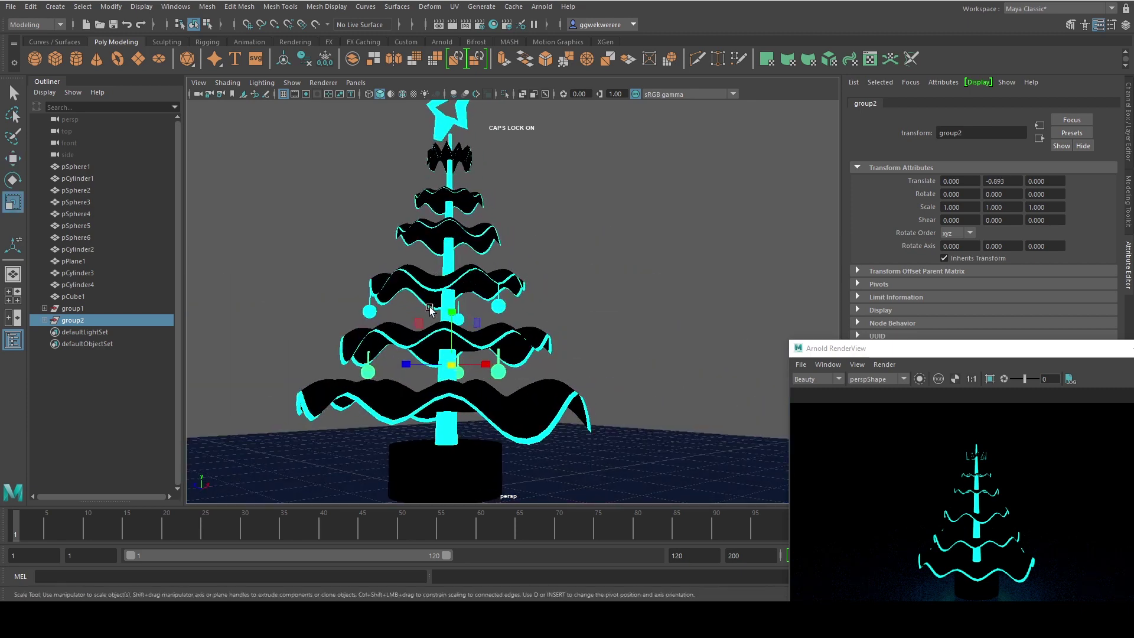
pyautogui.keyDown('alt'); pyautogui.moveTo(431, 307); pyautogui.dragTo(442, 190); pyautogui.keyUp('alt')
pyautogui.press('e')
pyautogui.press('w')
# - Duplicate the bauble group for the third tier from the top, scaling it to 0.640 and raising it to Translate Y 0.910
pyautogui.hotkey('ctrl', 'd')
pyautogui.press('r')
pyautogui.moveTo(447, 248)
pyautogui.mouseDown()
pyautogui.moveTo(403, 251)
pyautogui.moveTo(440, 257)
pyautogui.moveTo(440, 246)
pyautogui.mouseUp()
pyautogui.press('w')
pyautogui.moveTo(440, 246)
pyautogui.keyDown('alt'); pyautogui.mouseDown()
pyautogui.moveTo(384, 188)
pyautogui.moveTo(447, 243)
pyautogui.mouseUp(); pyautogui.keyUp('alt')
pyautogui.press('r')
pyautogui.click(445, 244)
pyautogui.press('w')
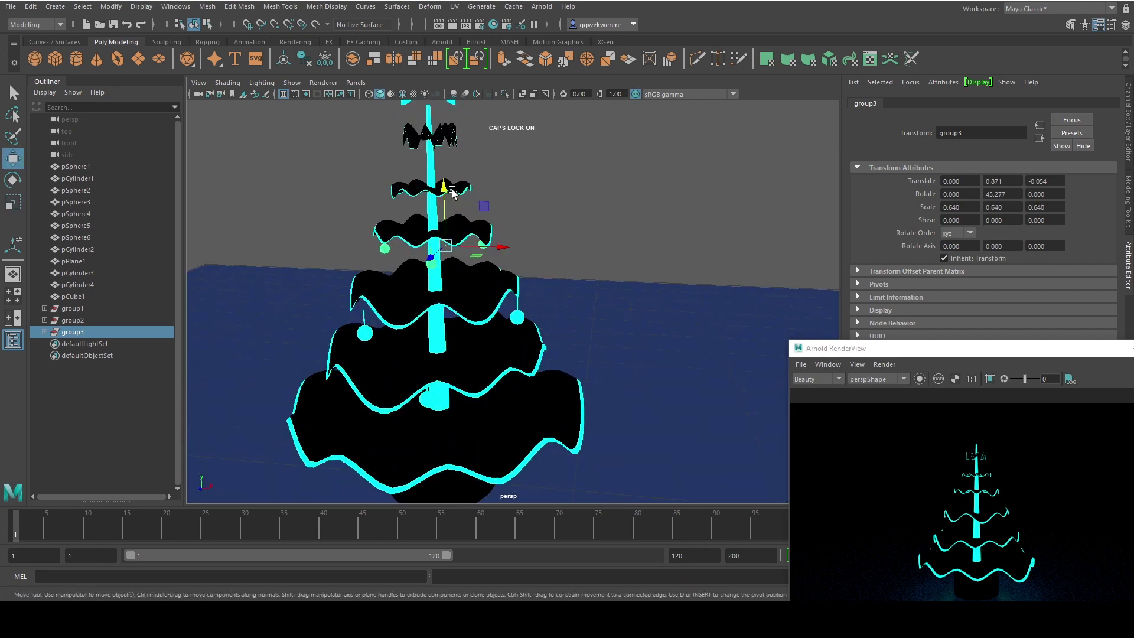
pyautogui.moveTo(452, 194); pyautogui.dragTo(414, 266)
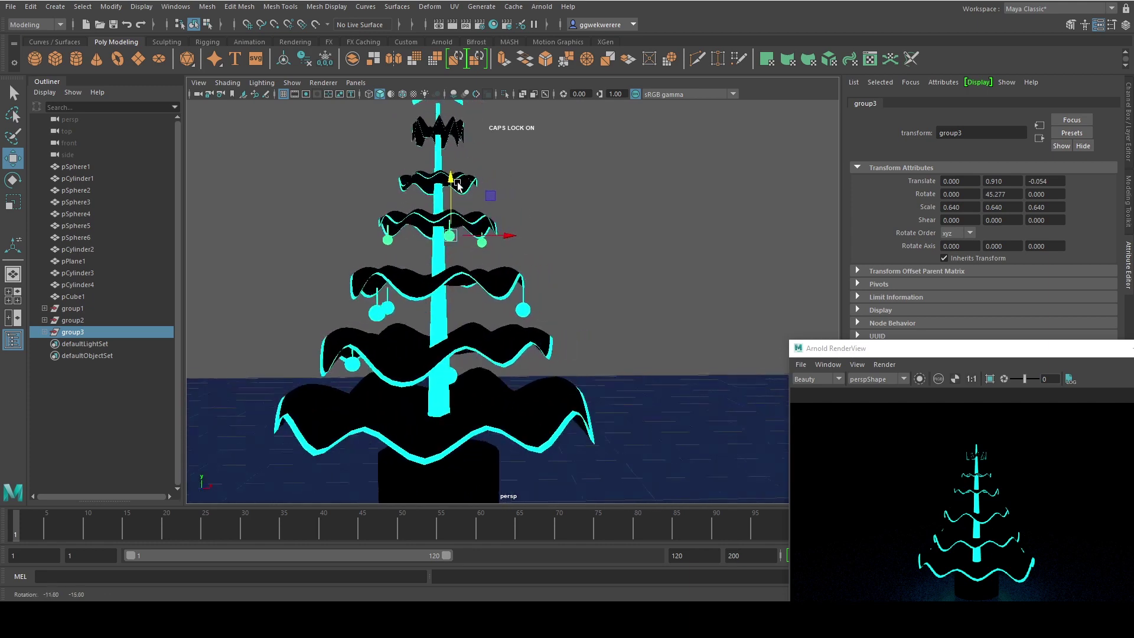
# - Duplicate the larger bauble and rod on the fourth tier from the top and raise the copy's rod to Translate Y 3.245
pyautogui.click(379, 301)
pyautogui.scroll(6, 390, 303)
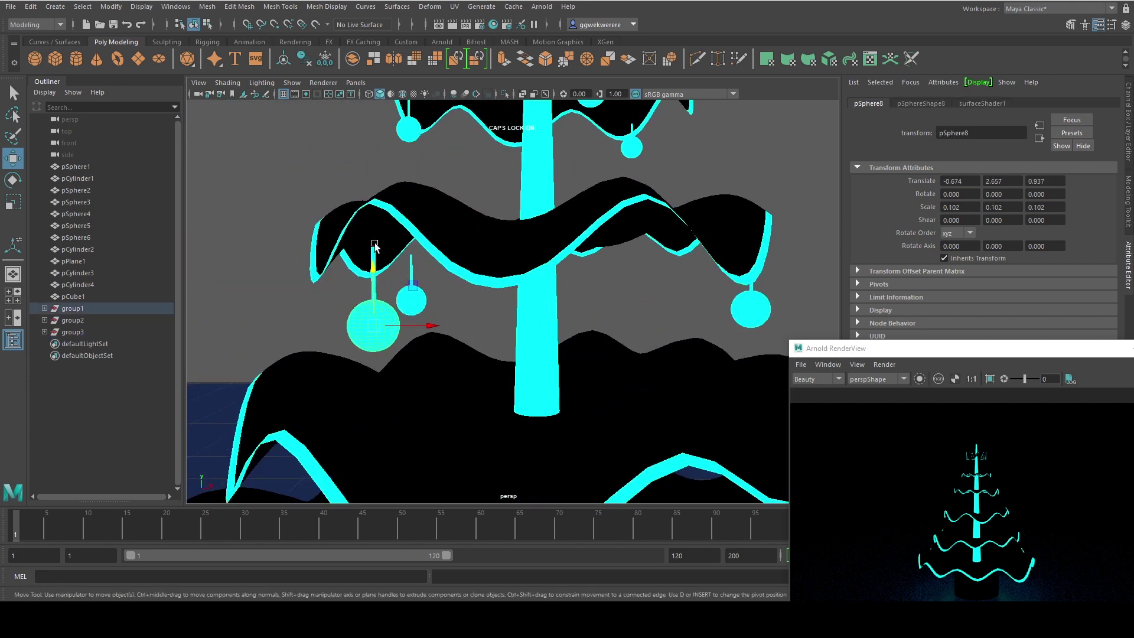
pyautogui.click(375, 247)
pyautogui.keyDown('shift'); pyautogui.moveTo(375, 251); pyautogui.dragTo(372, 140); pyautogui.keyUp('shift')
pyautogui.scroll(-5, 418, 378)
pyautogui.keyDown('alt'); pyautogui.moveTo(440, 490); pyautogui.dragTo(431, 417, button='middle'); pyautogui.keyUp('alt')
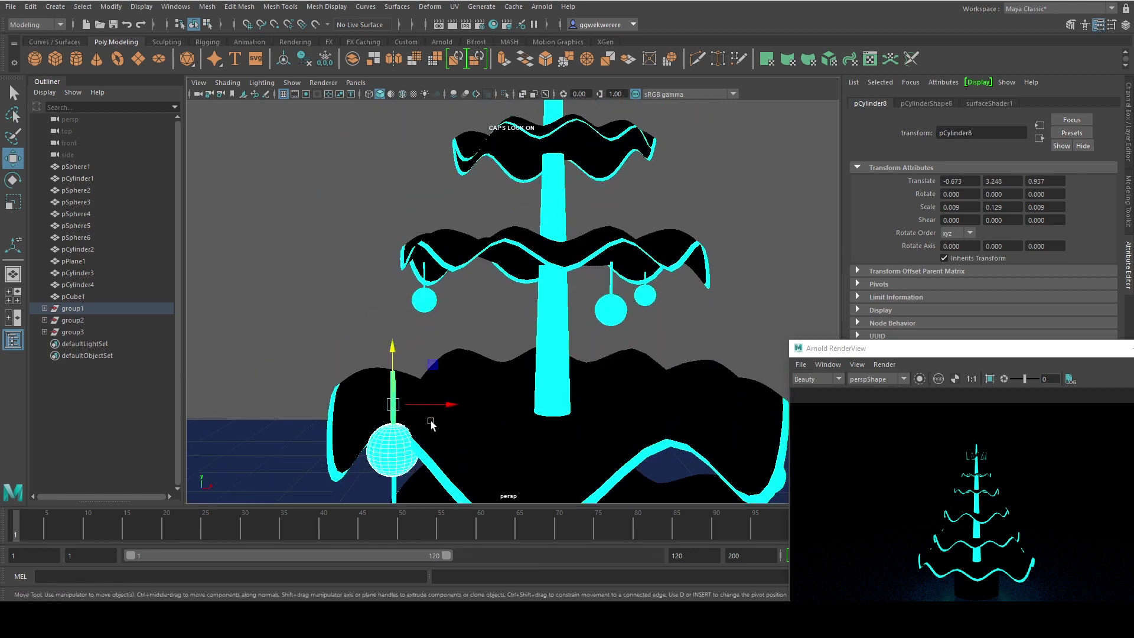
# - Position the copied larger bauble beneath the third tier from the top, with its rod at Translate -0.465, 3.693, 0.251
pyautogui.moveTo(455, 404); pyautogui.dragTo(640, 376)
pyautogui.moveTo(582, 348); pyautogui.dragTo(354, 295)
pyautogui.moveTo(229, 303); pyautogui.dragTo(458, 284)
pyautogui.moveTo(560, 297); pyautogui.dragTo(540, 293)
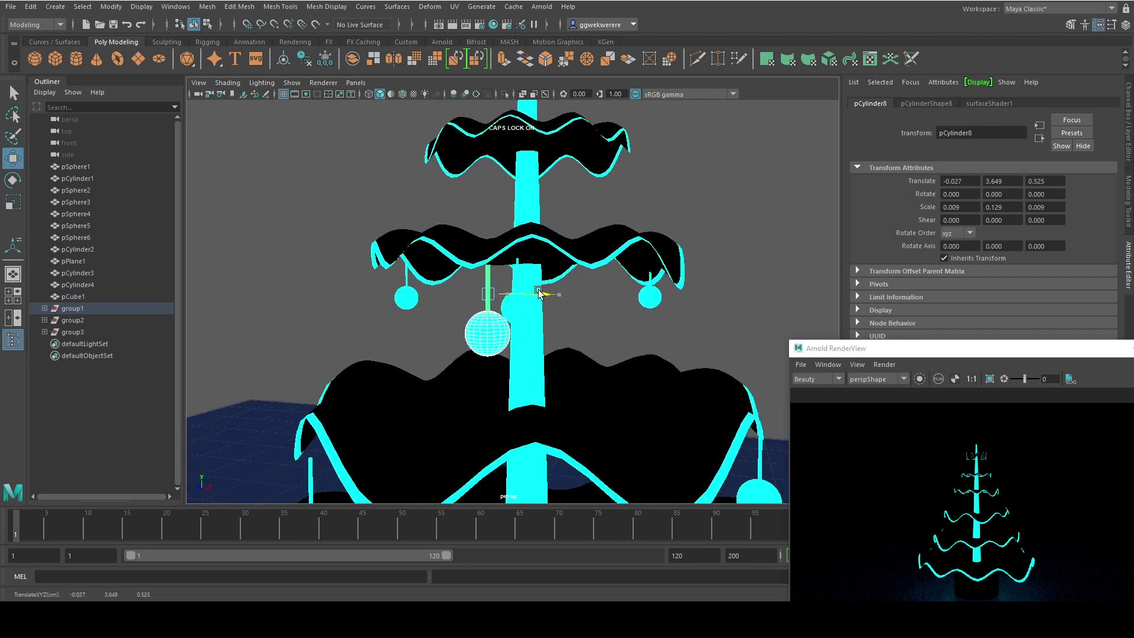
pyautogui.moveTo(490, 249); pyautogui.dragTo(493, 316)
pyautogui.moveTo(585, 295); pyautogui.dragTo(532, 316)
pyautogui.moveTo(650, 314)
pyautogui.mouseDown()
pyautogui.moveTo(620, 304)
pyautogui.moveTo(638, 302)
pyautogui.mouseUp()
pyautogui.click(646, 301)
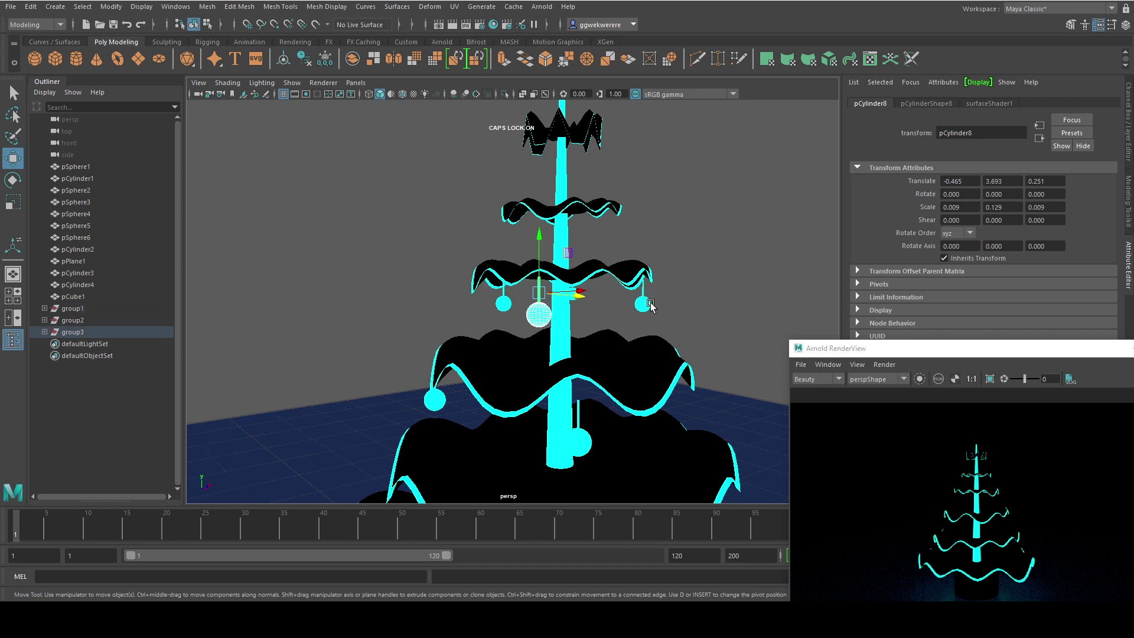
pyautogui.moveTo(630, 258); pyautogui.dragTo(638, 313)
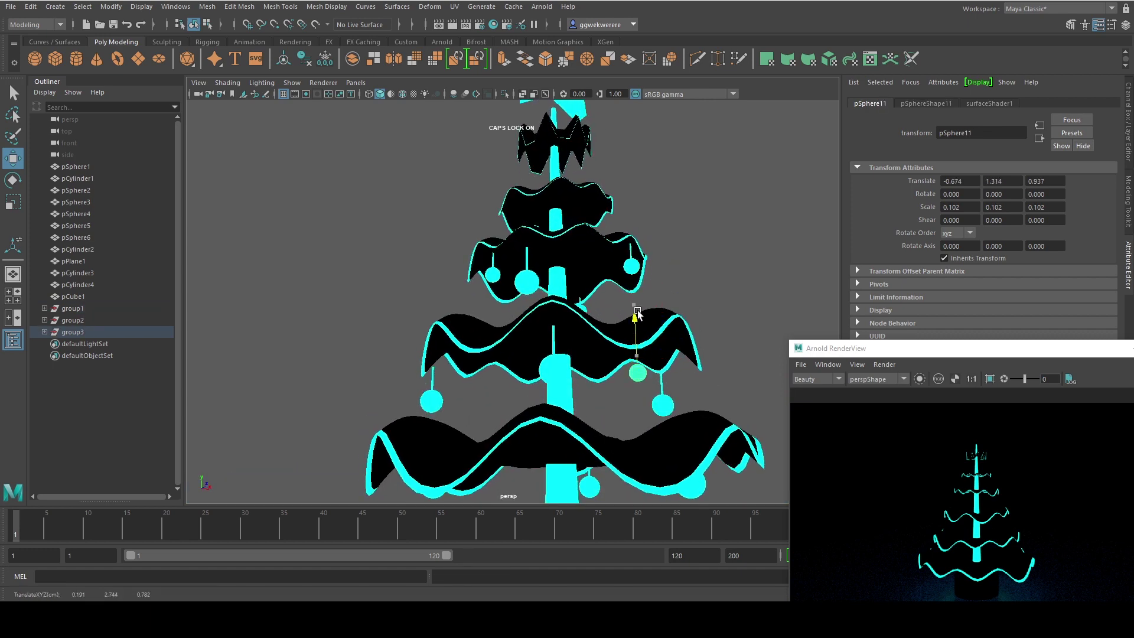
pyautogui.hotkey('ctrl', 'z')
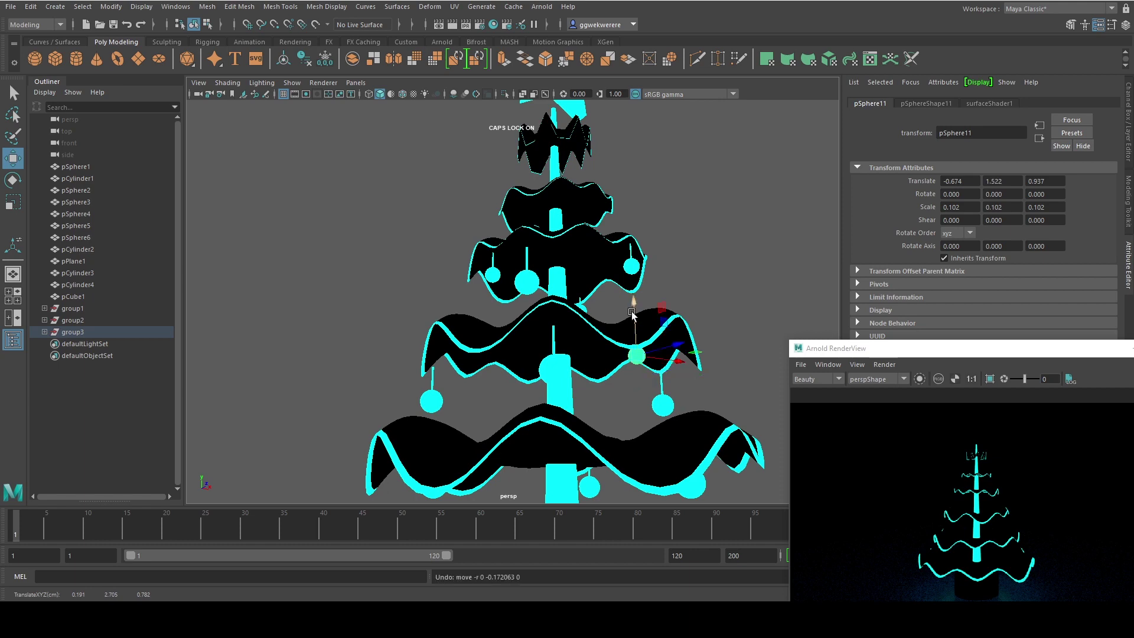
pyautogui.hotkey('ctrl', 'z')
# - Select the small bauble and its rod under the third tier from the top and raise them to the branch
pyautogui.keyDown('alt'); pyautogui.moveTo(632, 313); pyautogui.dragTo(678, 332); pyautogui.keyUp('alt')
pyautogui.scroll(5, 629, 365)
pyautogui.click(628, 342)
pyautogui.moveTo(674, 248); pyautogui.dragTo(675, 223)
pyautogui.scroll(-5, 714, 338)
pyautogui.keyDown('alt'); pyautogui.moveTo(713, 337); pyautogui.dragTo(572, 292); pyautogui.keyUp('alt')
pyautogui.keyDown('alt'); pyautogui.moveTo(524, 324); pyautogui.dragTo(550, 311); pyautogui.keyUp('alt')
pyautogui.scroll(-2, 550, 311)
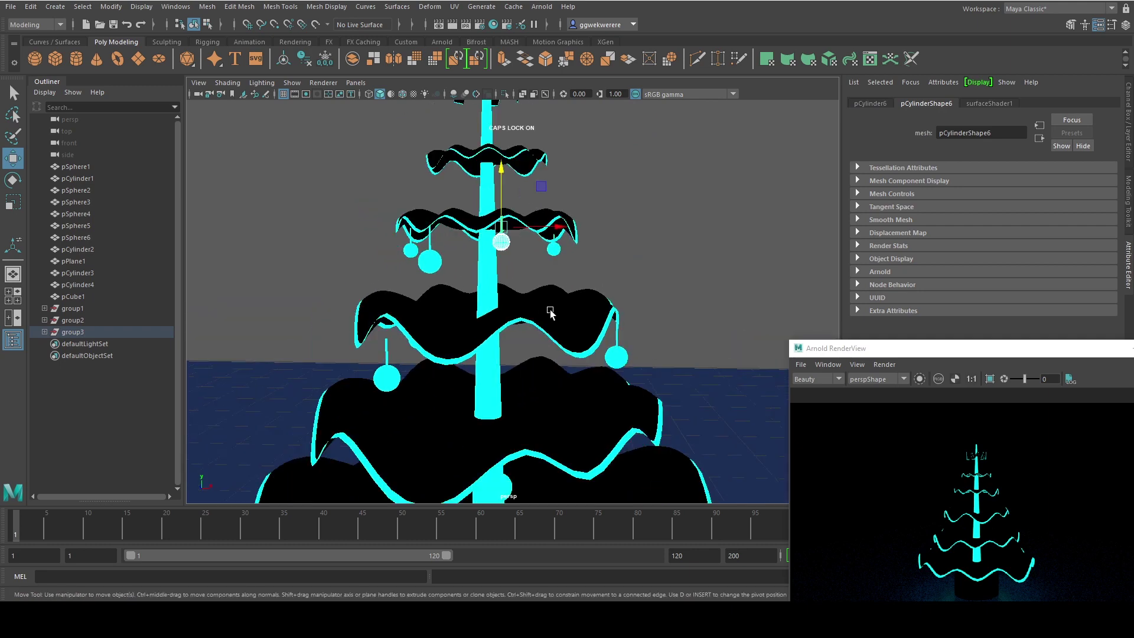
# - Duplicate the small bauble and rod and hang the copy from the edge of the fourth tier from the top
pyautogui.moveTo(504, 170); pyautogui.dragTo(580, 367)
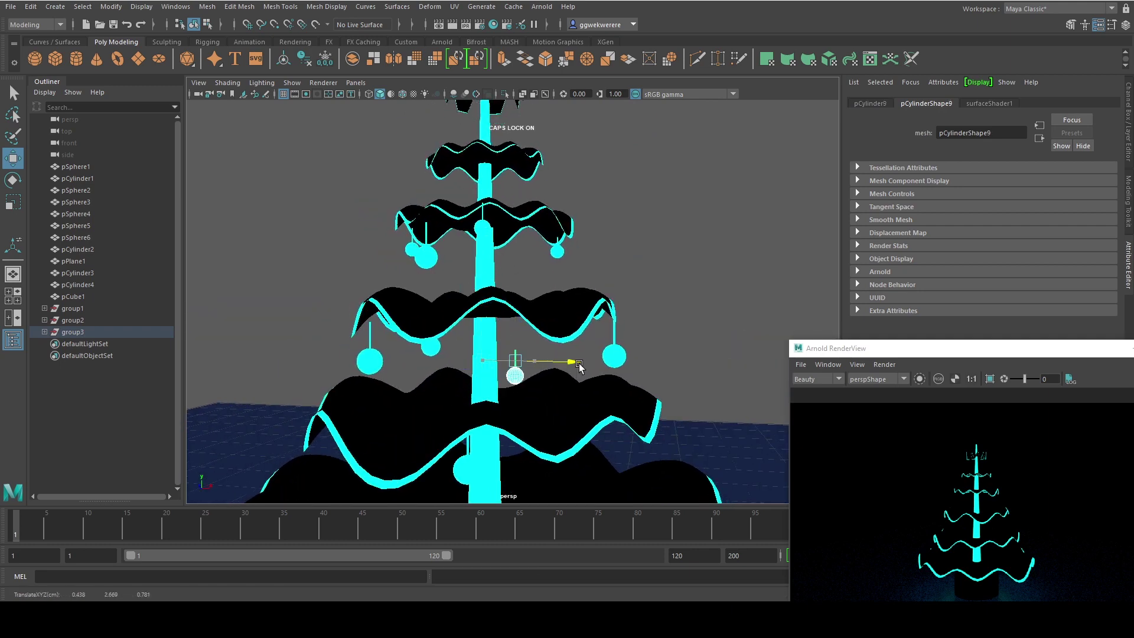
pyautogui.moveTo(525, 304); pyautogui.dragTo(609, 266)
pyautogui.scroll(-5, 611, 257)
pyautogui.keyDown('alt'); pyautogui.moveTo(555, 343); pyautogui.dragTo(435, 367); pyautogui.keyUp('alt')
pyautogui.scroll(6, 434, 367)
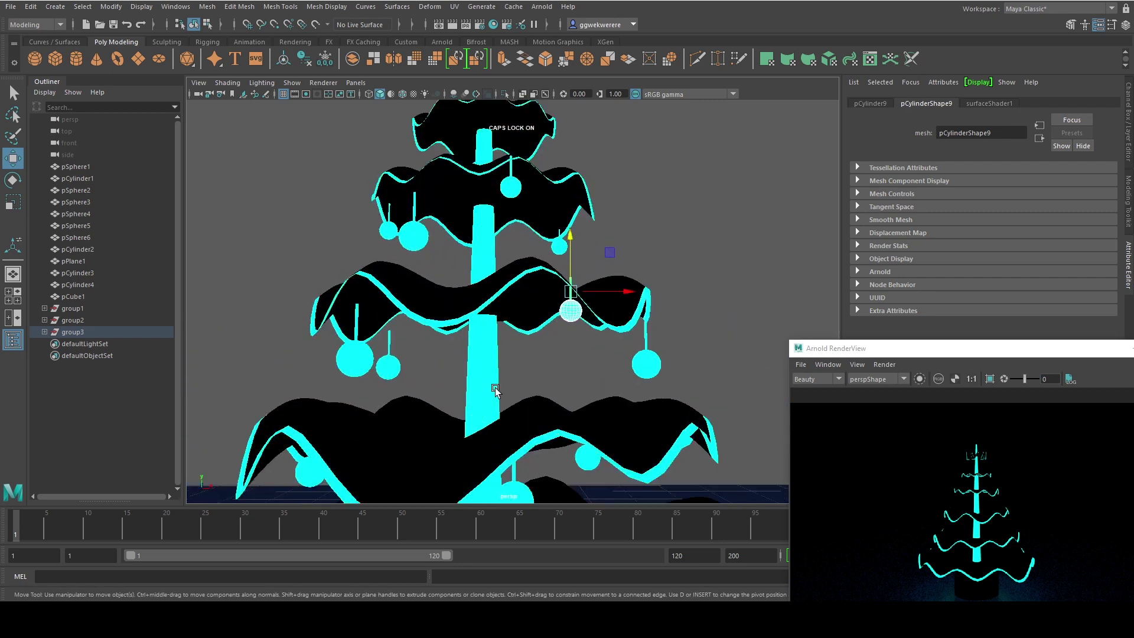
# - Duplicate the larger bauble and rod from the fourth tier and lower the copy to one side of the bottom tier
pyautogui.keyDown('alt'); pyautogui.moveTo(405, 263); pyautogui.dragTo(364, 284); pyautogui.keyUp('alt')
pyautogui.click(360, 298)
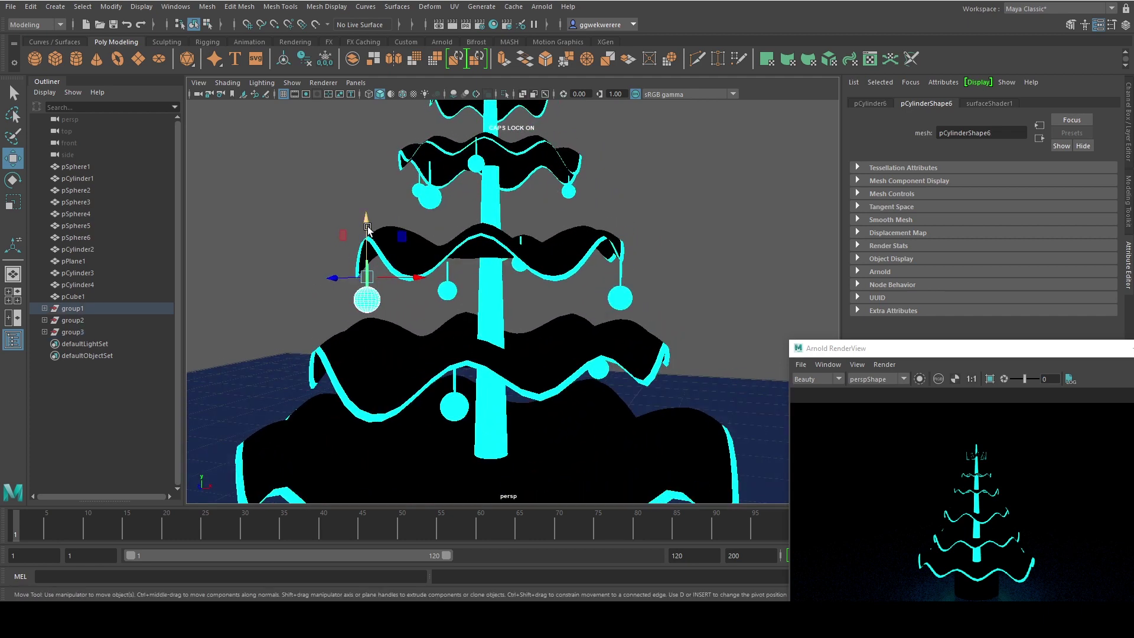
pyautogui.moveTo(367, 225); pyautogui.dragTo(372, 355)
pyautogui.hotkey('ctrl', 'd')
pyautogui.scroll(-5, 374, 353)
pyautogui.keyDown('alt'); pyautogui.moveTo(387, 334); pyautogui.dragTo(430, 314, button='middle'); pyautogui.keyUp('alt')
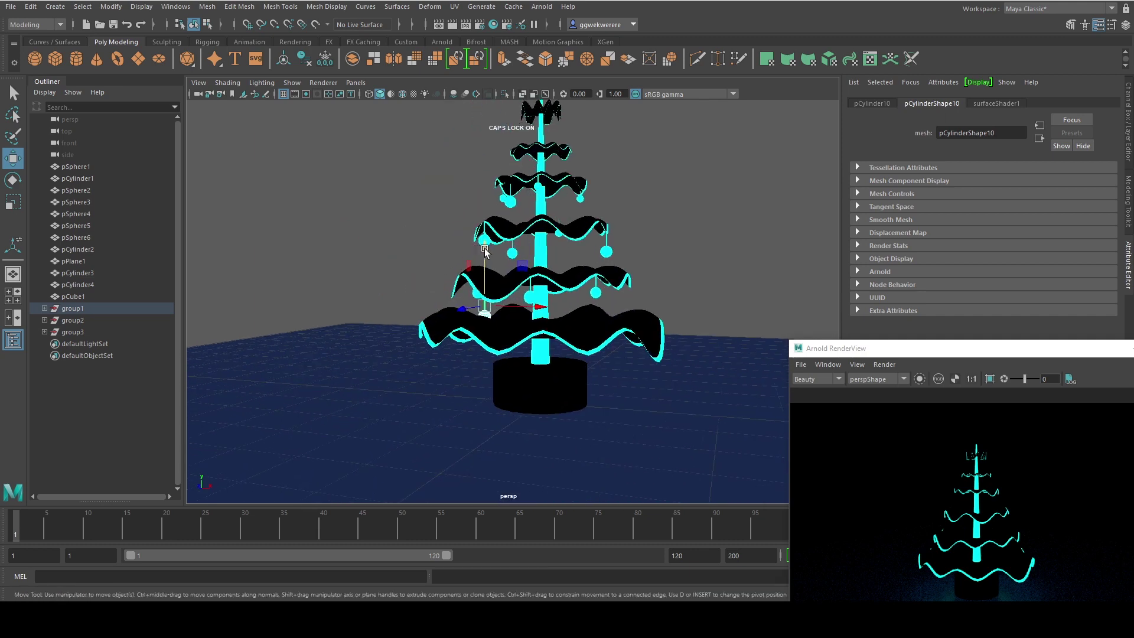
pyautogui.moveTo(485, 249); pyautogui.dragTo(485, 297)
pyautogui.moveTo(478, 319)
pyautogui.keyDown('alt'); pyautogui.mouseDown()
pyautogui.moveTo(504, 328)
pyautogui.moveTo(474, 339)
pyautogui.mouseUp(); pyautogui.keyUp('alt')
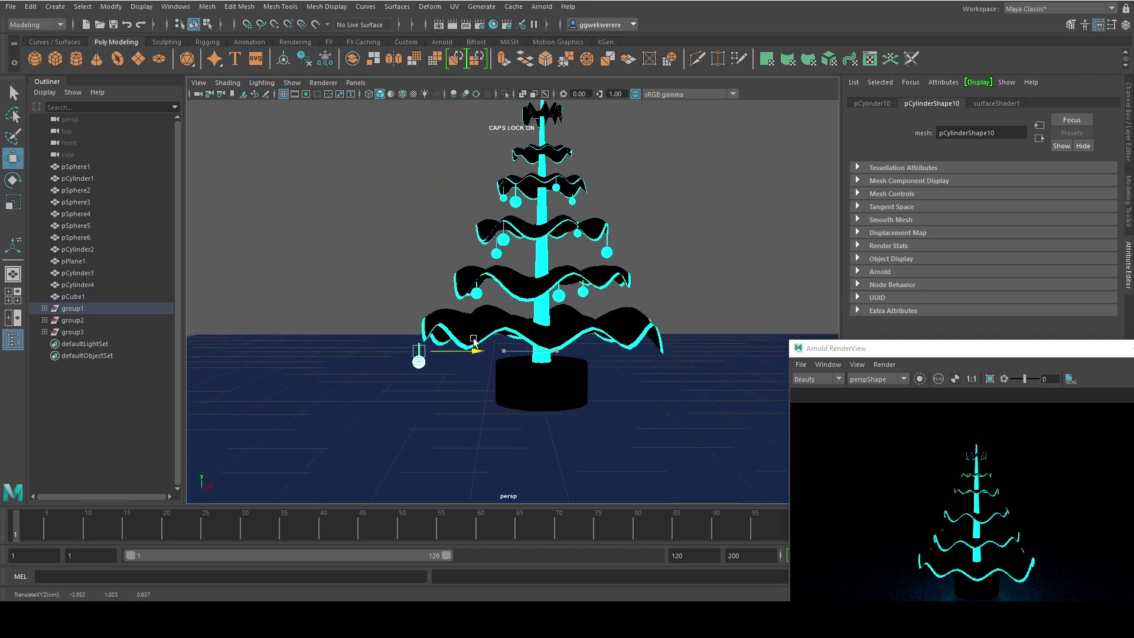
pyautogui.moveTo(439, 287); pyautogui.dragTo(440, 290)
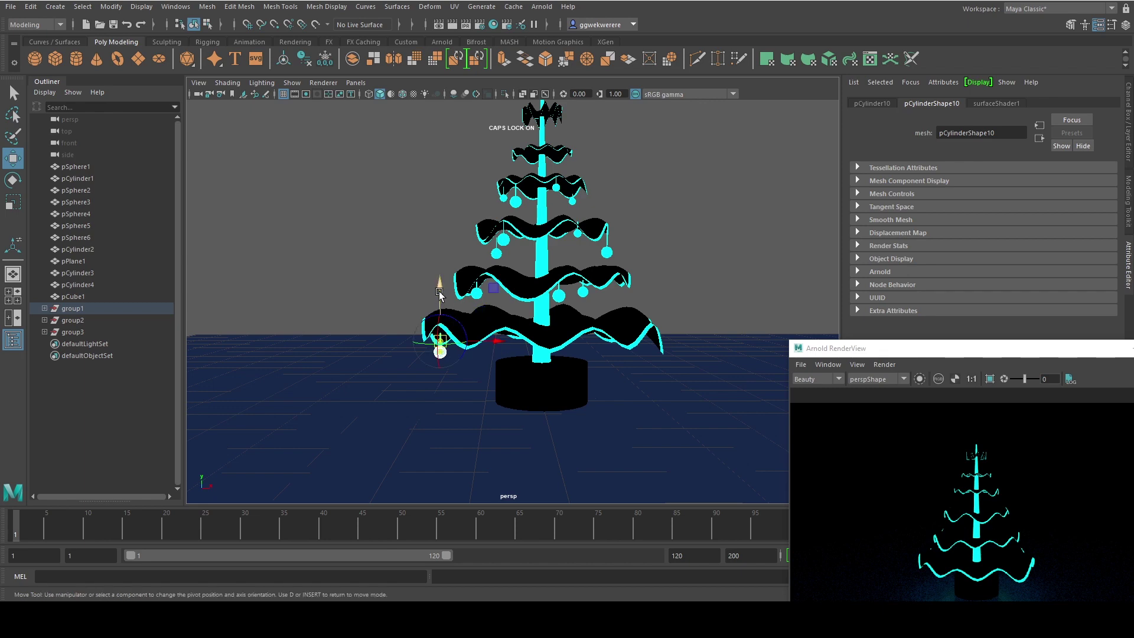
# - Adjust the copied bauble on the bottom tier so its rod meets the wavy branch edge
pyautogui.press('f')
pyautogui.keyDown('alt'); pyautogui.moveTo(439, 338); pyautogui.dragTo(510, 333); pyautogui.keyUp('alt')
pyautogui.scroll(-5, 508, 323)
pyautogui.press('d')
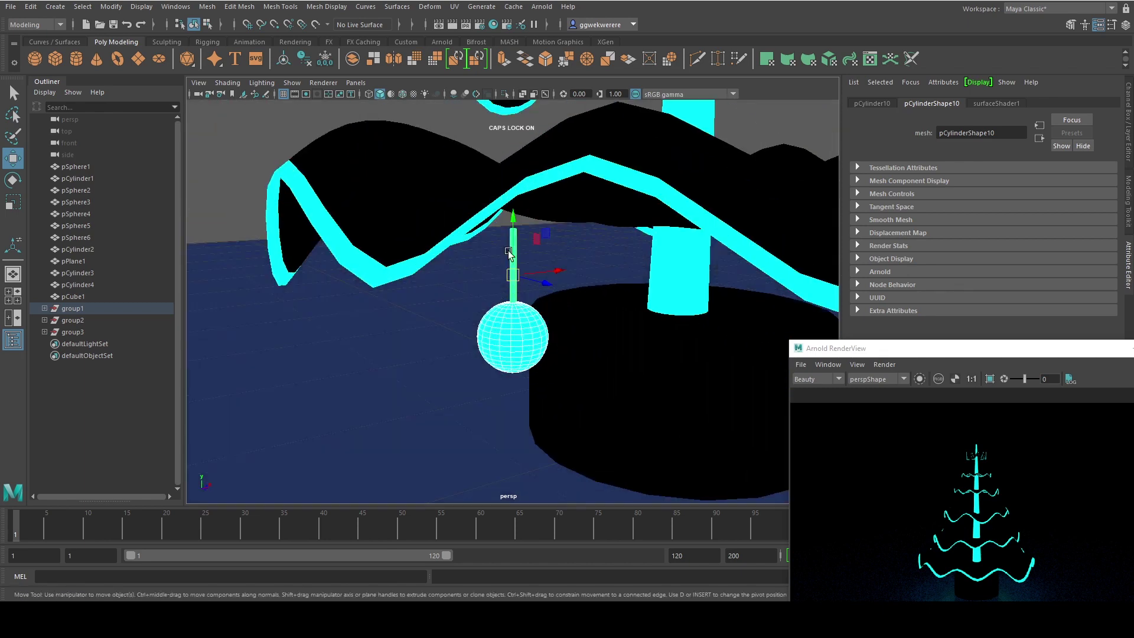
pyautogui.moveTo(512, 229); pyautogui.dragTo(762, 251)
pyautogui.scroll(-5, 522, 199)
pyautogui.scroll(-4, 547, 243)
# - Duplicate the bottom-tier bauble and rod and move the copy under the opposite side of the bottom branch
pyautogui.hotkey('ctrl', 'd')
pyautogui.scroll(-3, 547, 243)
pyautogui.keyDown('alt'); pyautogui.moveTo(746, 258); pyautogui.dragTo(721, 251); pyautogui.keyUp('alt')
pyautogui.keyDown('alt'); pyautogui.moveTo(722, 252); pyautogui.dragTo(647, 249, button='middle'); pyautogui.keyUp('alt')
pyautogui.moveTo(700, 233); pyautogui.dragTo(700, 248)
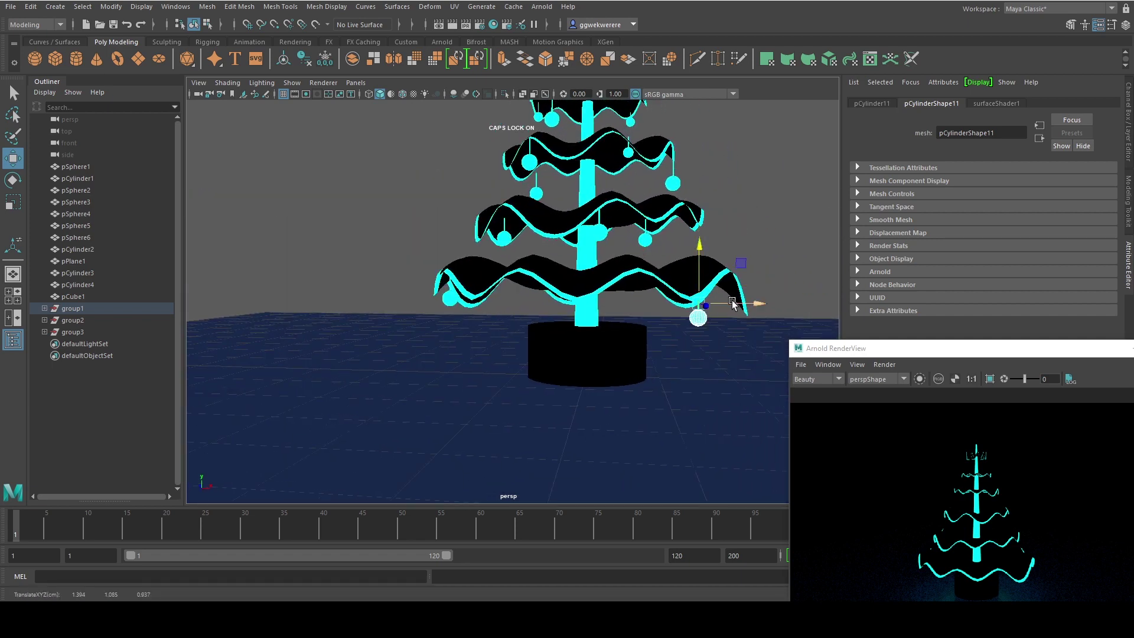
# - Duplicate the bauble and rod once more and hang this copy from the front edge of the bottom tier
pyautogui.keyDown('alt'); pyautogui.moveTo(800, 312); pyautogui.dragTo(698, 322); pyautogui.keyUp('alt')
pyautogui.moveTo(576, 380)
pyautogui.mouseDown()
pyautogui.moveTo(641, 374)
pyautogui.moveTo(579, 392)
pyautogui.mouseUp()
pyautogui.keyDown('alt'); pyautogui.moveTo(579, 385); pyautogui.dragTo(619, 393); pyautogui.keyUp('alt')
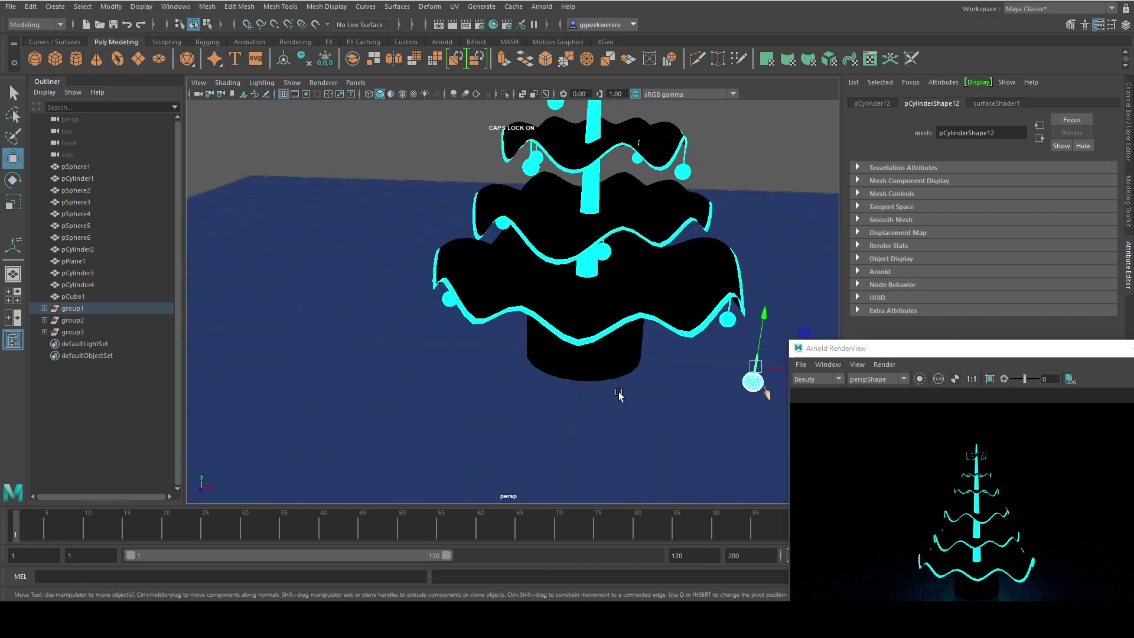
pyautogui.keyDown('alt'); pyautogui.moveTo(744, 381); pyautogui.dragTo(682, 374, button='middle'); pyautogui.keyUp('alt')
pyautogui.moveTo(687, 364); pyautogui.dragTo(473, 254)
pyautogui.keyDown('alt'); pyautogui.moveTo(473, 254); pyautogui.dragTo(412, 251); pyautogui.keyUp('alt')
pyautogui.moveTo(359, 294); pyautogui.dragTo(394, 289)
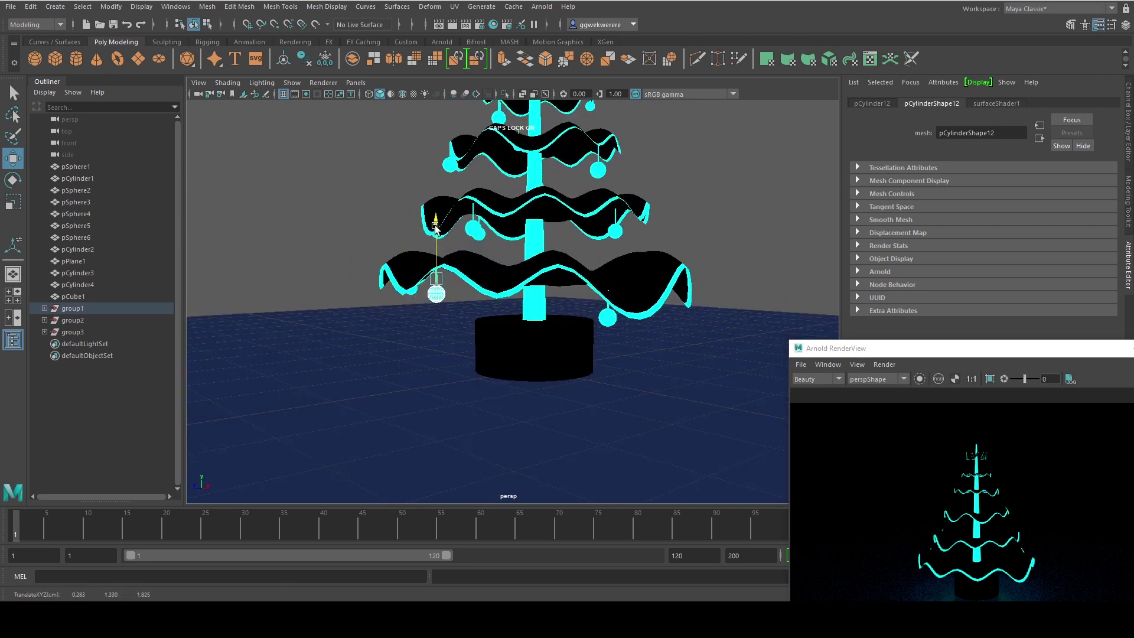
# - Bring the Arnold RenderView fully into view and start a live render of perspShape framing the whole tree and its star
pyautogui.scroll(-5, 447, 254)
pyautogui.keyDown('alt'); pyautogui.moveTo(448, 254); pyautogui.dragTo(431, 322, button='middle'); pyautogui.keyUp('alt')
pyautogui.keyDown('alt'); pyautogui.moveTo(432, 322); pyautogui.dragTo(524, 373); pyautogui.keyUp('alt')
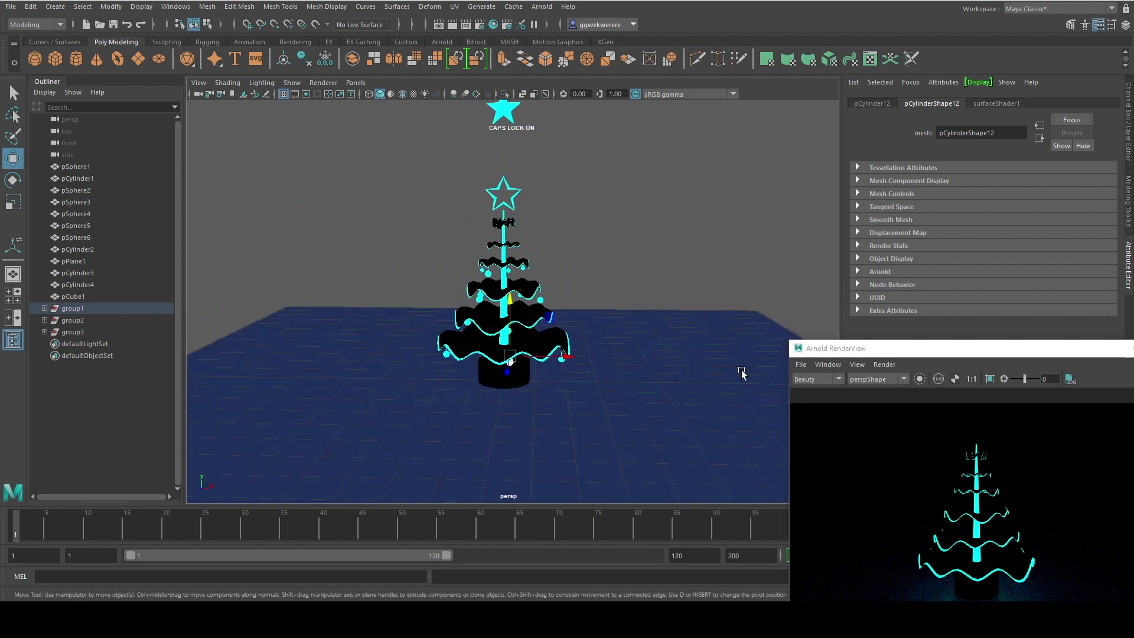
pyautogui.moveTo(840, 352); pyautogui.dragTo(702, 143)
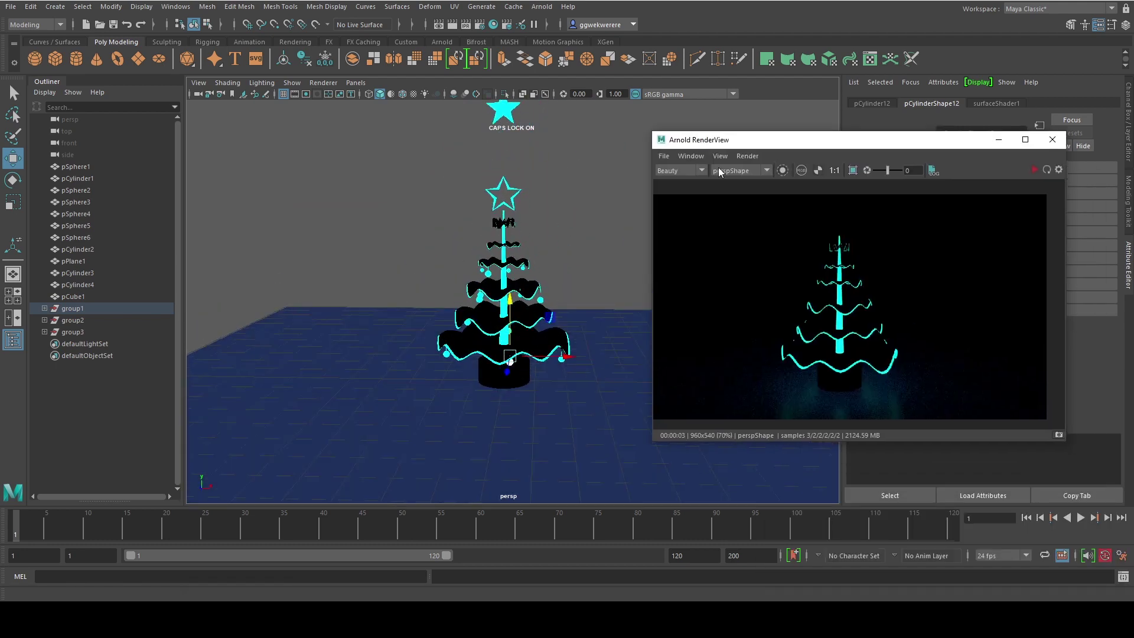
pyautogui.click(1029, 171)
pyautogui.keyDown('alt'); pyautogui.moveTo(577, 276); pyautogui.dragTo(550, 264); pyautogui.keyUp('alt')
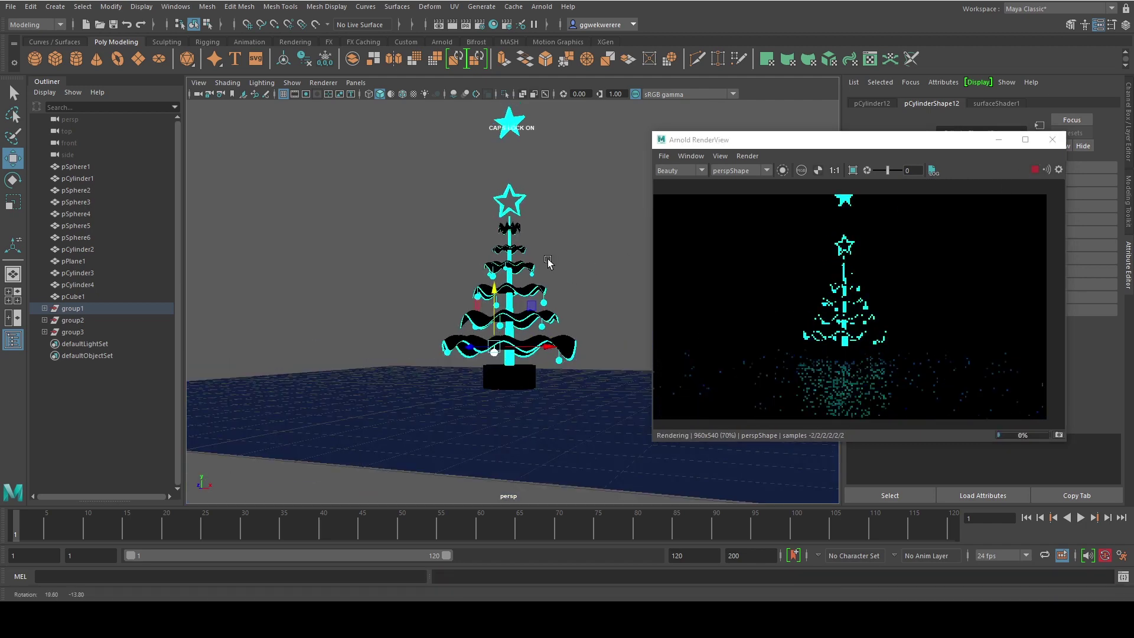
pyautogui.scroll(5, 537, 283)
pyautogui.keyDown('alt'); pyautogui.moveTo(530, 308); pyautogui.dragTo(520, 283, button='middle'); pyautogui.keyUp('alt')
pyautogui.scroll(-2, 519, 283)
pyautogui.keyDown('alt'); pyautogui.moveTo(518, 283); pyautogui.dragTo(489, 295); pyautogui.keyUp('alt')
pyautogui.scroll(-1, 480, 291)
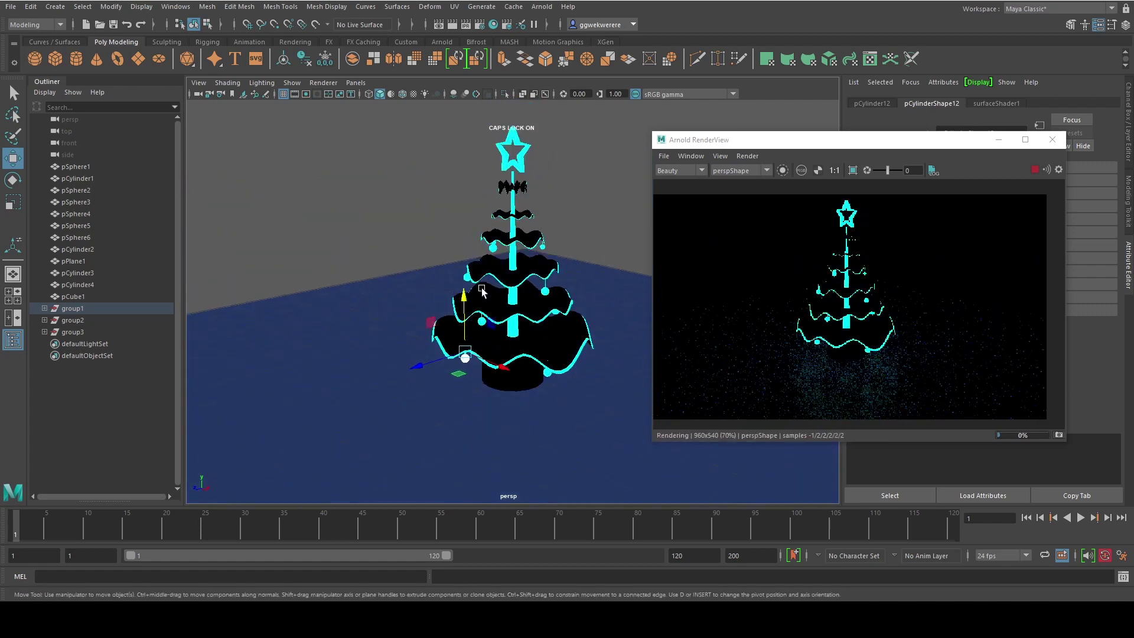
# - Rotate the second-lowest branch tier and the fourth tier from the bottom slightly about the trunk's vertical axis
pyautogui.scroll(-1, 477, 290)
pyautogui.keyDown('alt'); pyautogui.moveTo(476, 290); pyautogui.dragTo(476, 317, button='middle'); pyautogui.keyUp('alt')
pyautogui.keyDown('alt'); pyautogui.moveTo(476, 318); pyautogui.dragTo(517, 312); pyautogui.keyUp('alt')
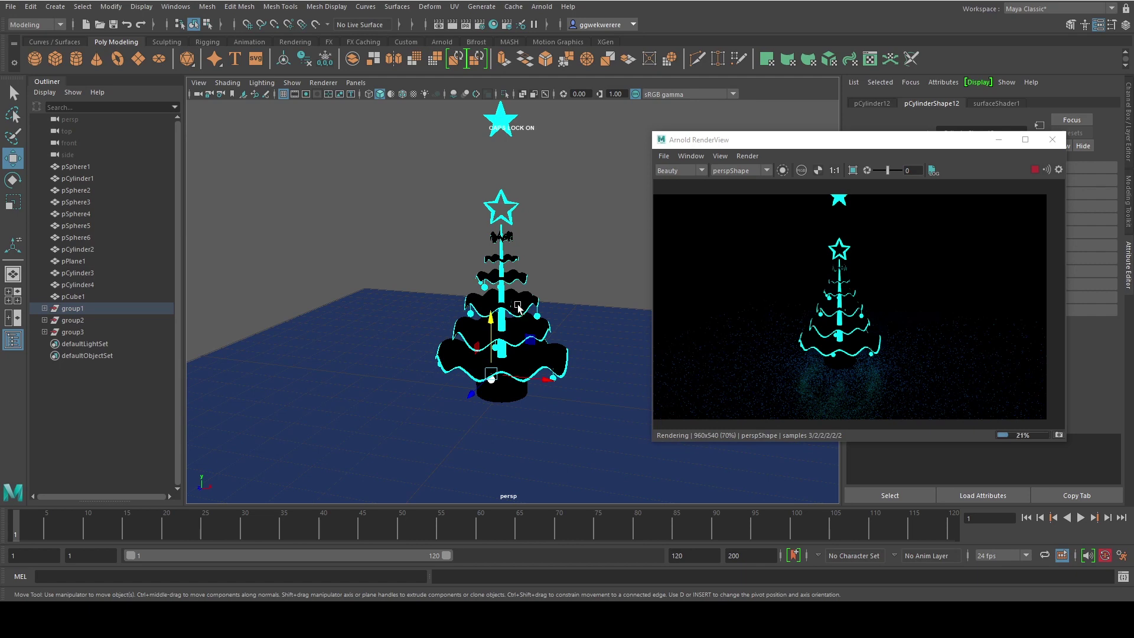
pyautogui.keyDown('alt'); pyautogui.moveTo(517, 312); pyautogui.dragTo(519, 306); pyautogui.keyUp('alt')
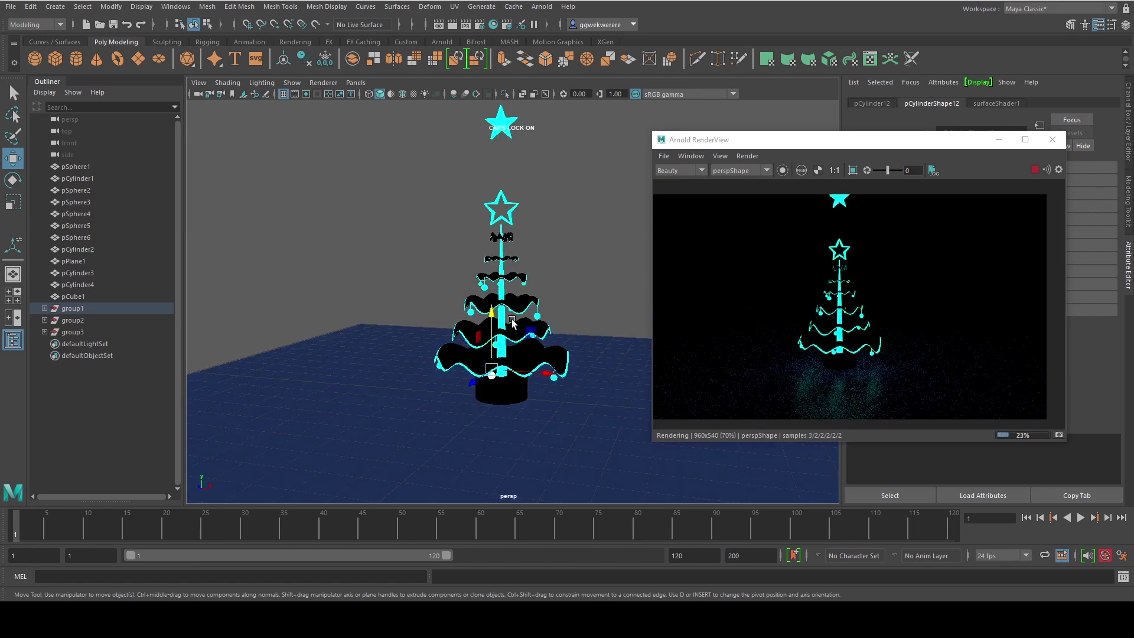
pyautogui.click(511, 330)
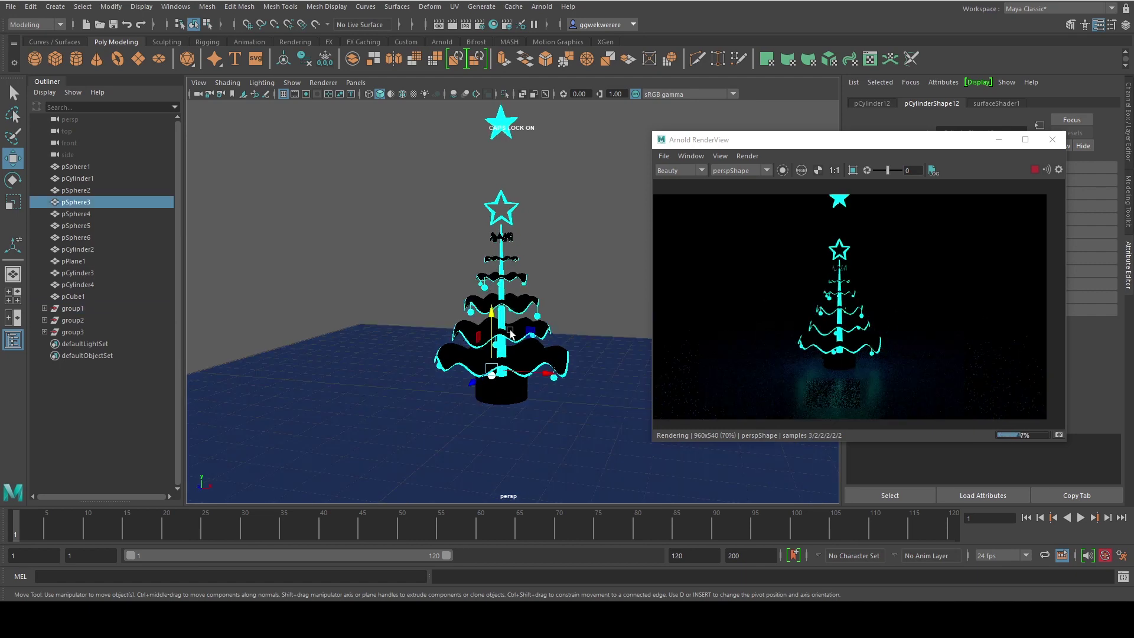
pyautogui.click(510, 331)
pyautogui.scroll(2, 514, 316)
pyautogui.press('e')
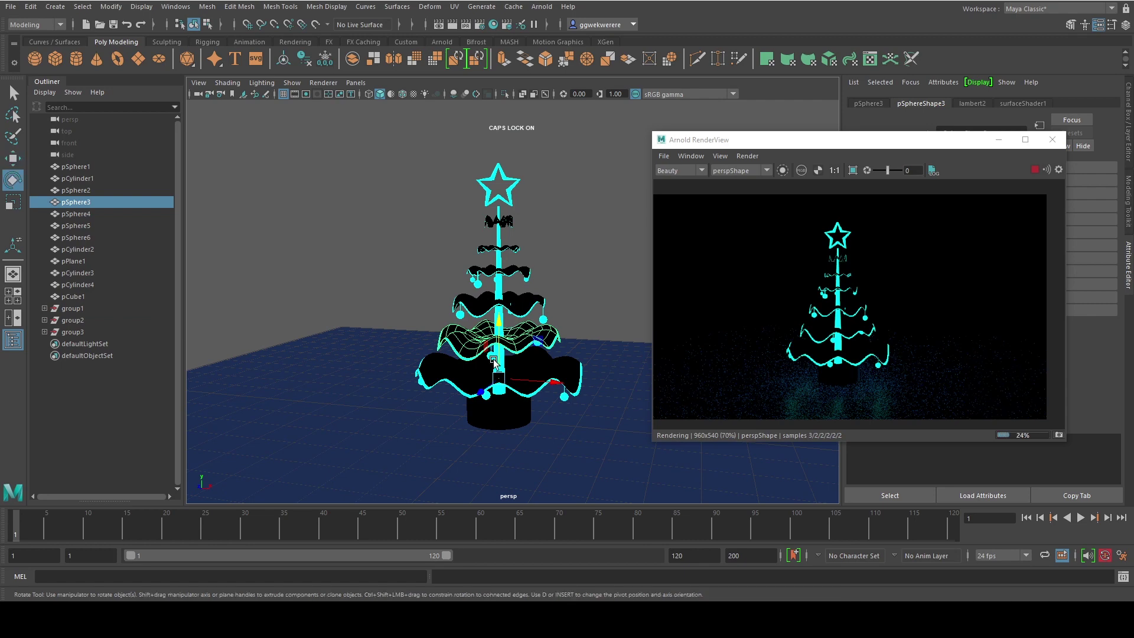
pyautogui.moveTo(495, 395); pyautogui.dragTo(507, 396)
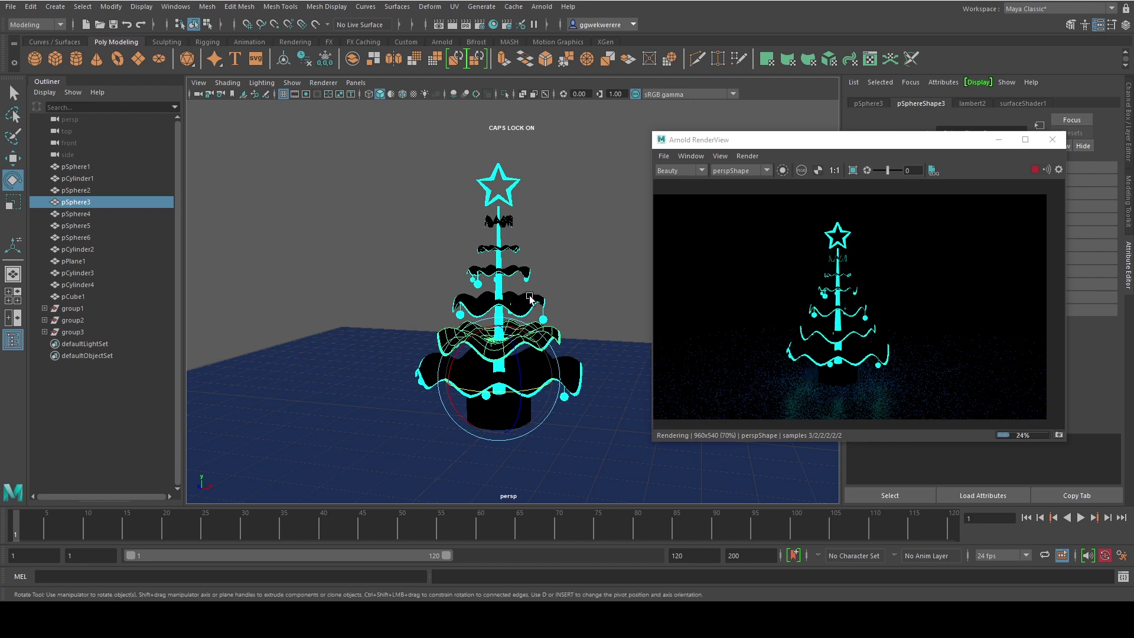
pyautogui.click(526, 278)
pyautogui.moveTo(525, 299); pyautogui.dragTo(499, 300)
# - Examine the tree from several angles and distances in the live render, and close the Arnold RenderView
pyautogui.keyDown('alt'); pyautogui.moveTo(495, 259); pyautogui.dragTo(501, 290, button='middle'); pyautogui.keyUp('alt')
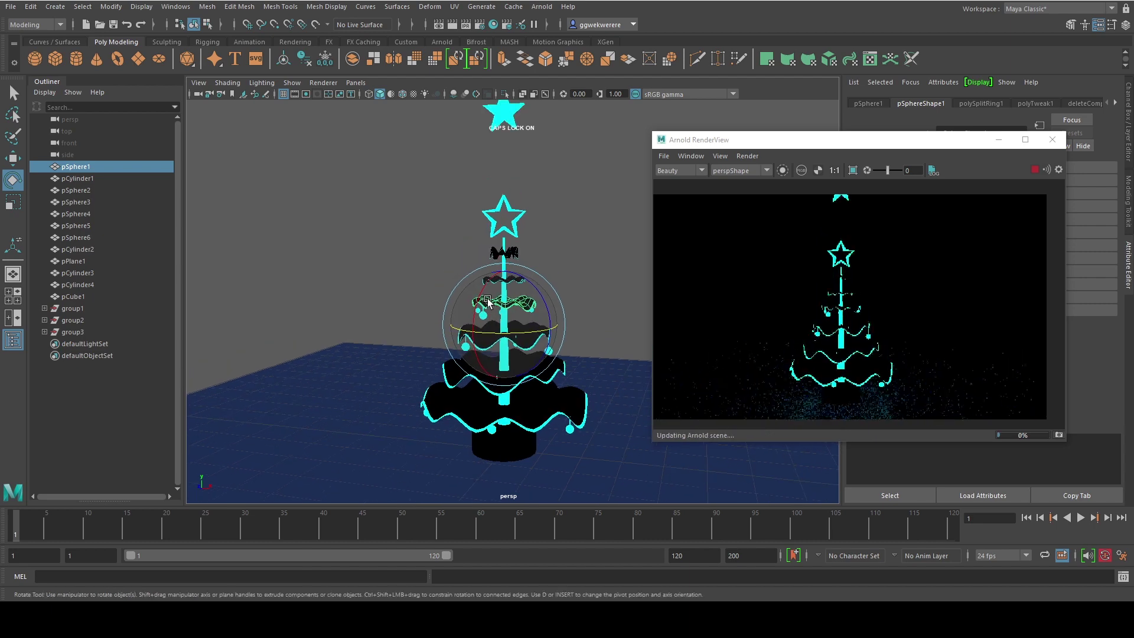
pyautogui.keyDown('alt'); pyautogui.moveTo(501, 290); pyautogui.dragTo(467, 333); pyautogui.keyUp('alt')
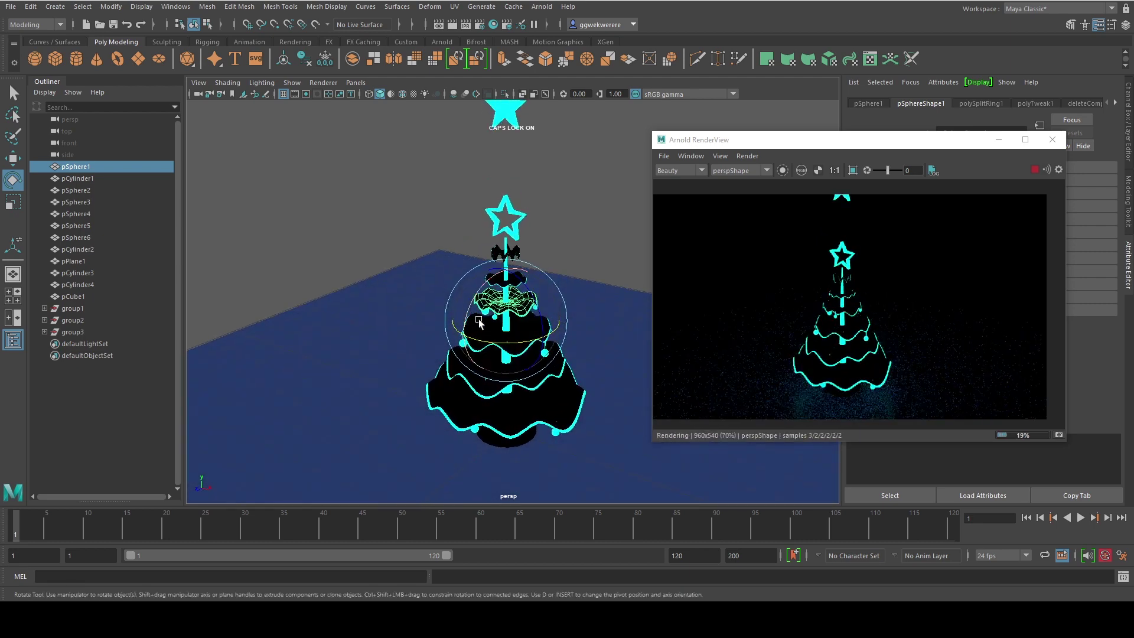
pyautogui.keyDown('alt'); pyautogui.moveTo(479, 322); pyautogui.dragTo(445, 318); pyautogui.keyUp('alt')
pyautogui.scroll(5, 444, 359)
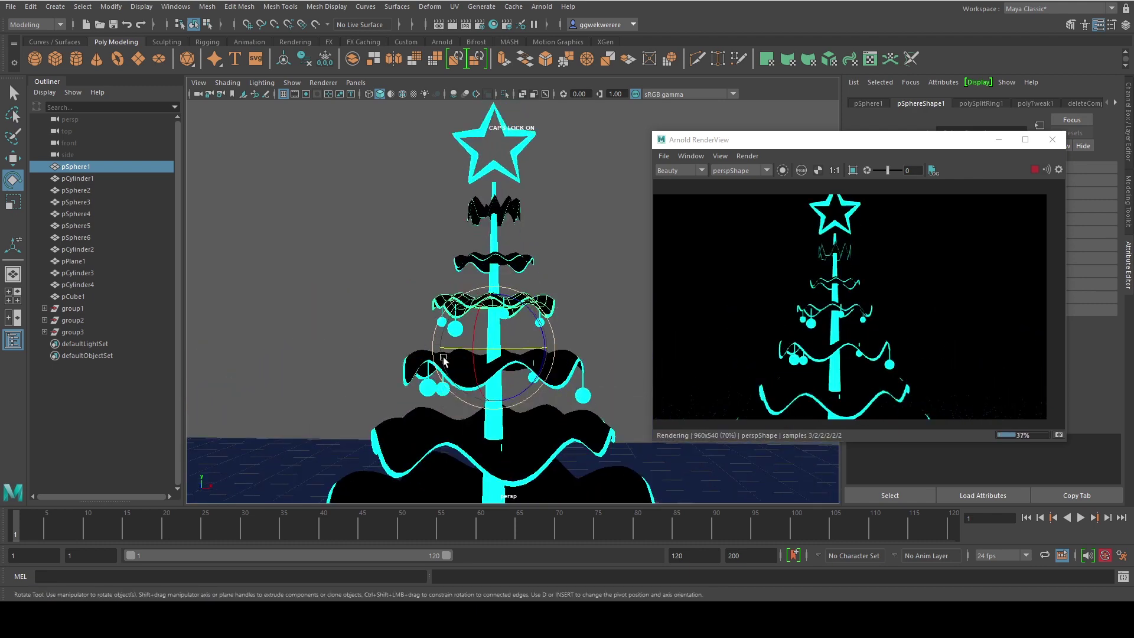
pyautogui.scroll(-5, 449, 358)
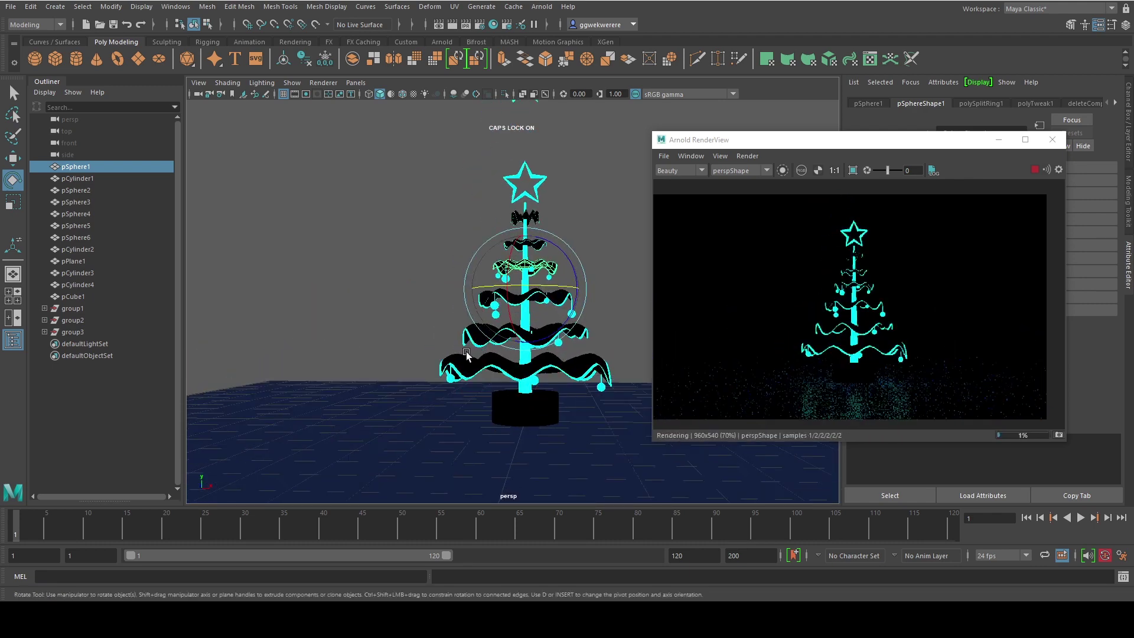
pyautogui.scroll(3, 468, 353)
pyautogui.keyDown('alt'); pyautogui.moveTo(525, 362); pyautogui.dragTo(500, 345, button='middle'); pyautogui.keyUp('alt')
pyautogui.keyDown('alt'); pyautogui.moveTo(497, 353); pyautogui.dragTo(434, 403); pyautogui.keyUp('alt')
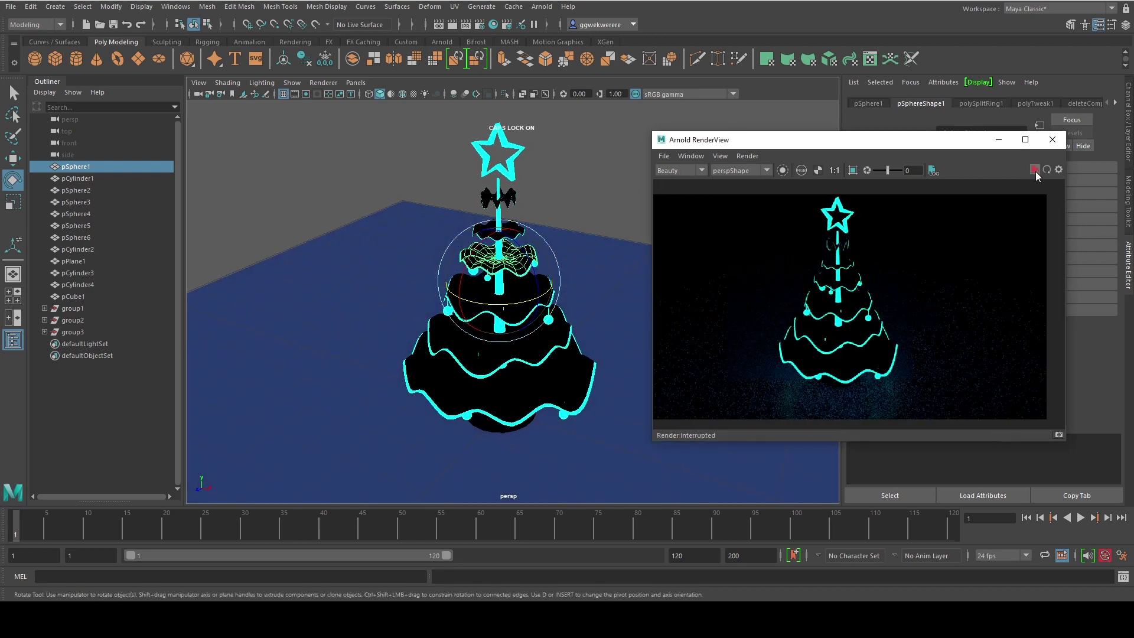
pyautogui.click(1052, 139)
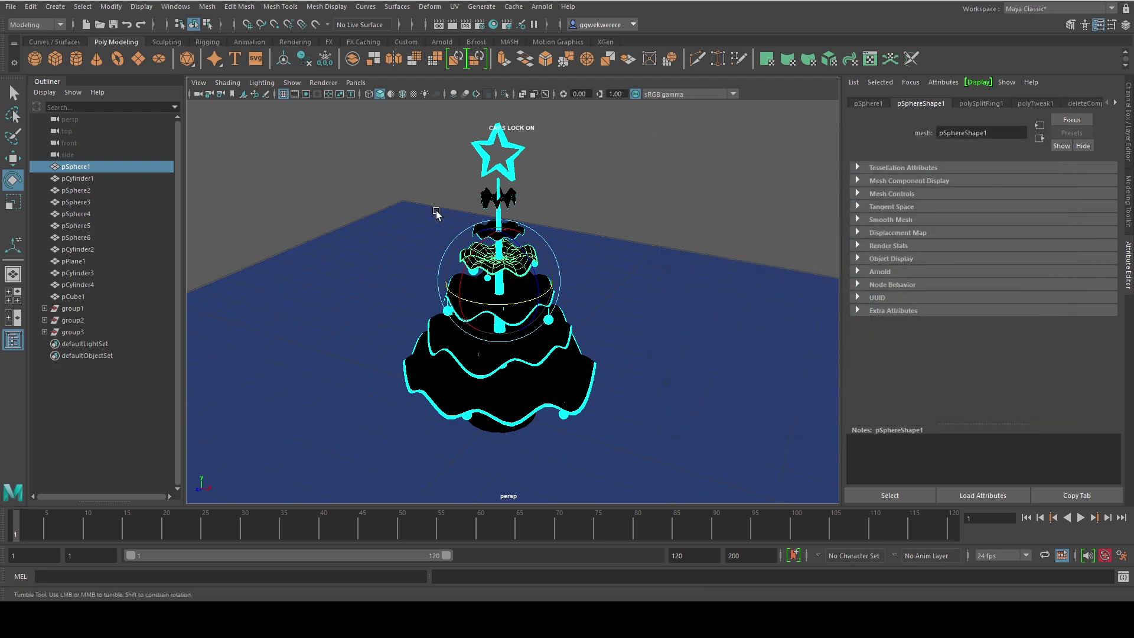
# - Duplicate the whole tree without the floor and solid star, and place the copy behind and to the right of the original
pyautogui.keyDown('alt'); pyautogui.moveTo(436, 211); pyautogui.dragTo(459, 203); pyautogui.keyUp('alt')
pyautogui.scroll(-4, 456, 204)
pyautogui.moveTo(406, 177); pyautogui.dragTo(598, 386)
pyautogui.keyDown('ctrl'); pyautogui.moveTo(673, 331); pyautogui.dragTo(675, 335); pyautogui.keyUp('ctrl')
pyautogui.keyDown('alt'); pyautogui.moveTo(605, 331); pyautogui.dragTo(600, 346); pyautogui.keyUp('alt')
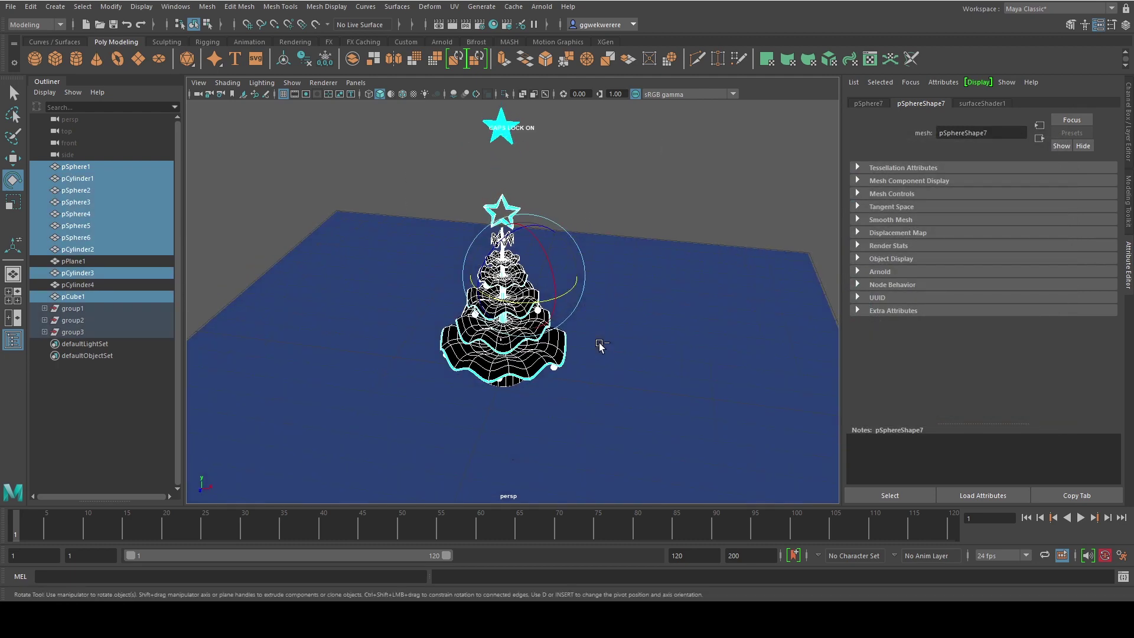
pyautogui.hotkey('ctrl', 'd')
pyautogui.press('w')
pyautogui.moveTo(575, 282); pyautogui.dragTo(689, 301)
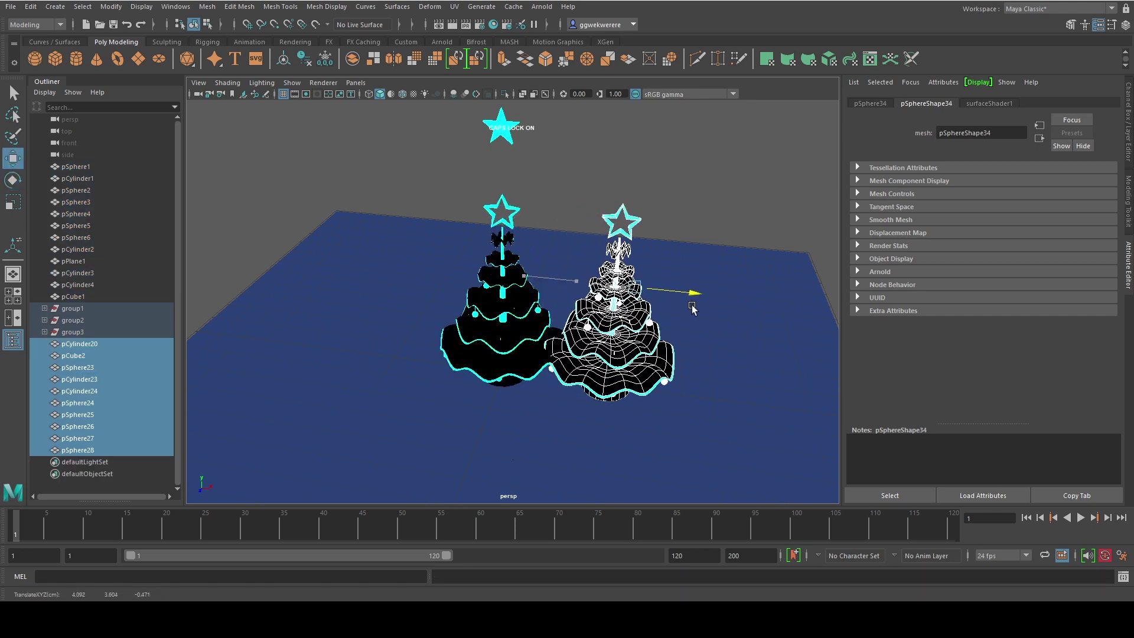
pyautogui.keyDown('alt'); pyautogui.moveTo(623, 317); pyautogui.dragTo(654, 271); pyautogui.keyUp('alt')
pyautogui.keyDown('alt'); pyautogui.moveTo(636, 268); pyautogui.dragTo(656, 279); pyautogui.keyUp('alt')
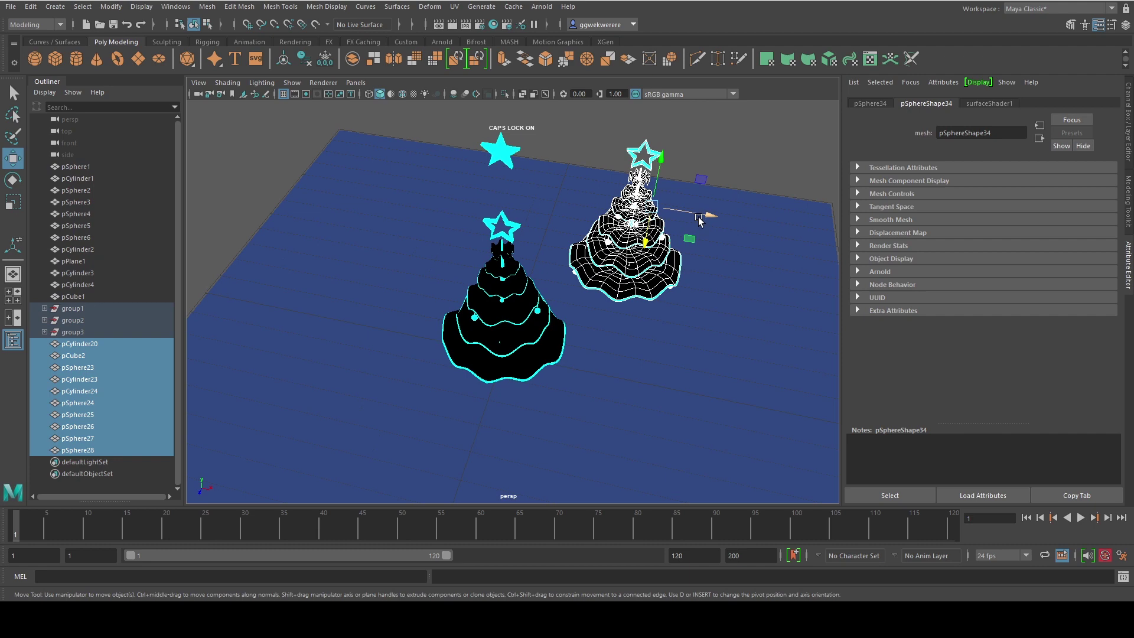
# - Duplicate the copied tree and move the new copy behind and to the left of the front tree
pyautogui.keyDown('alt'); pyautogui.moveTo(629, 240); pyautogui.dragTo(631, 221); pyautogui.keyUp('alt')
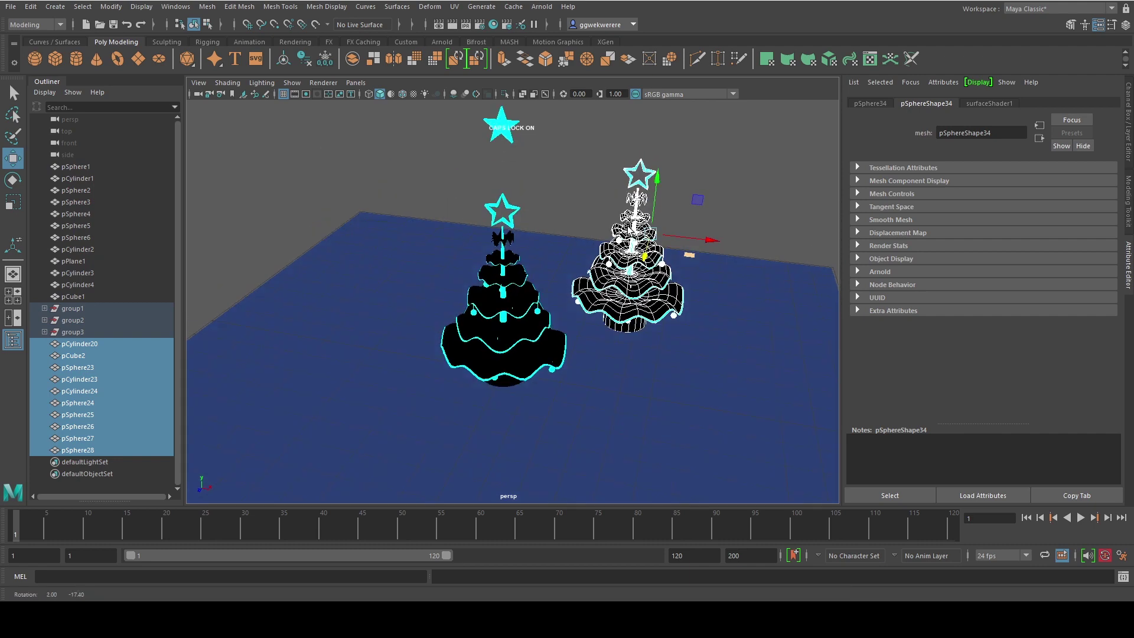
pyautogui.hotkey('ctrl', 'd')
pyautogui.moveTo(703, 241); pyautogui.dragTo(534, 292)
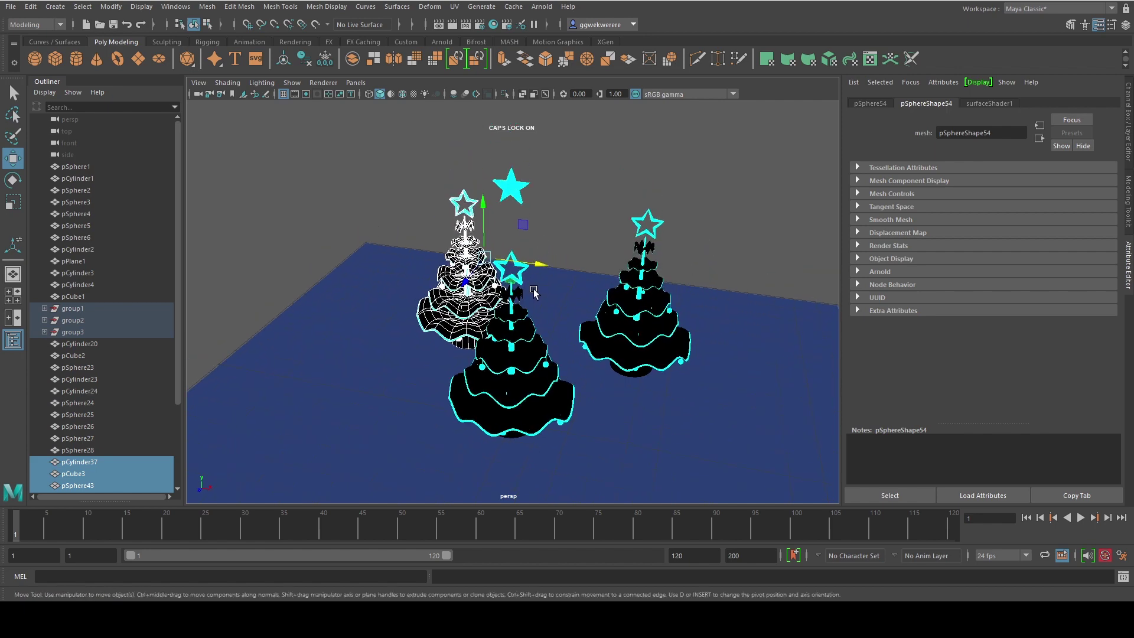
# - Lower the floating solid star to just above the front tree's outlined star
pyautogui.click(505, 201)
pyautogui.keyDown('alt'); pyautogui.moveTo(506, 201); pyautogui.dragTo(503, 204); pyautogui.keyUp('alt')
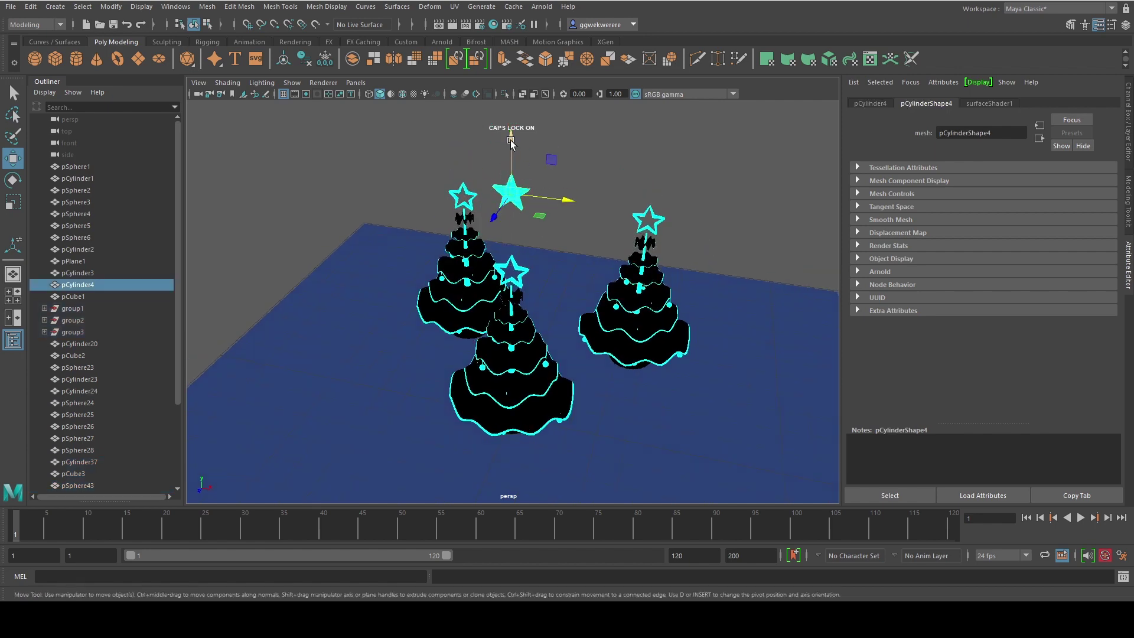
pyautogui.moveTo(511, 142); pyautogui.dragTo(494, 257)
pyautogui.scroll(4, 512, 201)
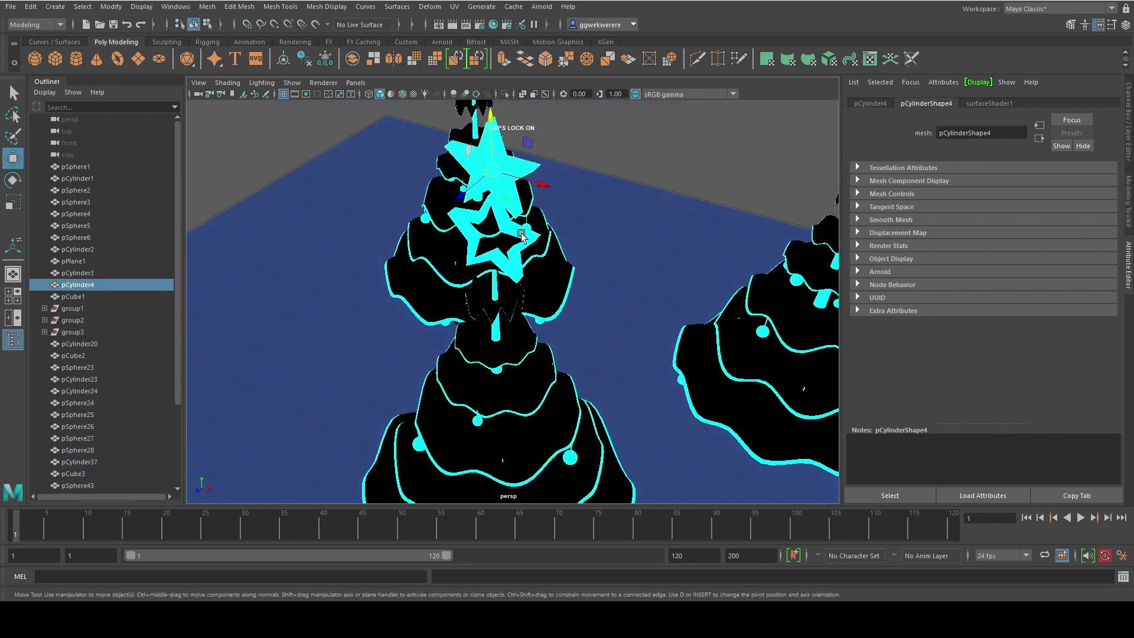
# - Delete the front tree's outlined star and lower the solid star onto the treetop in its place
pyautogui.click(515, 235)
pyautogui.press('Delete')
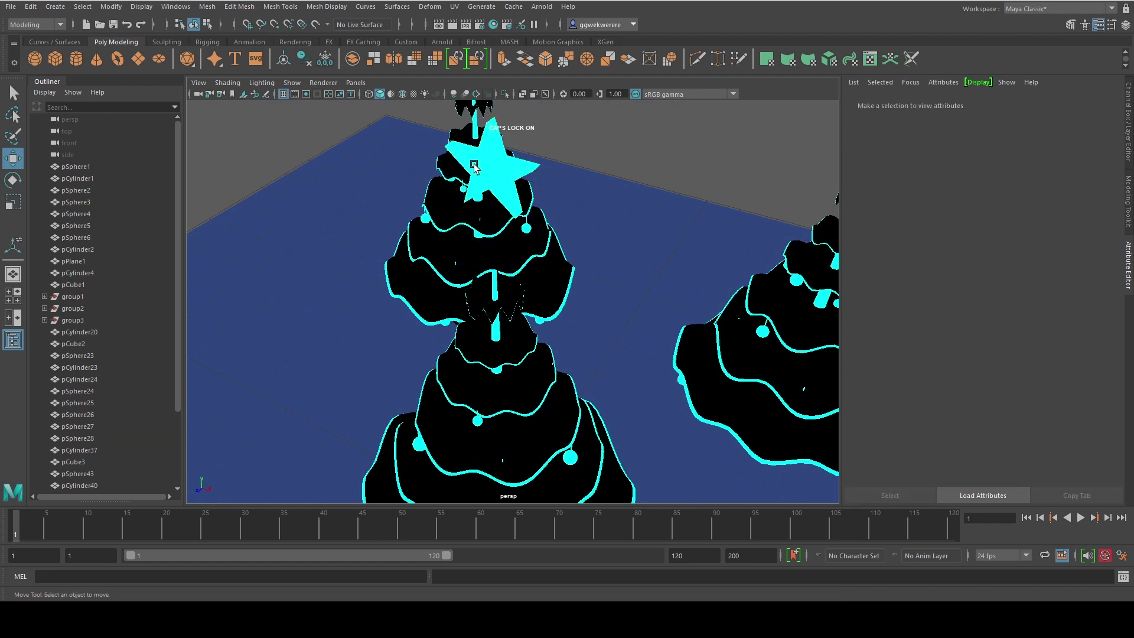
pyautogui.click(493, 160)
pyautogui.moveTo(499, 124); pyautogui.dragTo(513, 214)
pyautogui.scroll(-3, 499, 212)
pyautogui.scroll(-3, 552, 306)
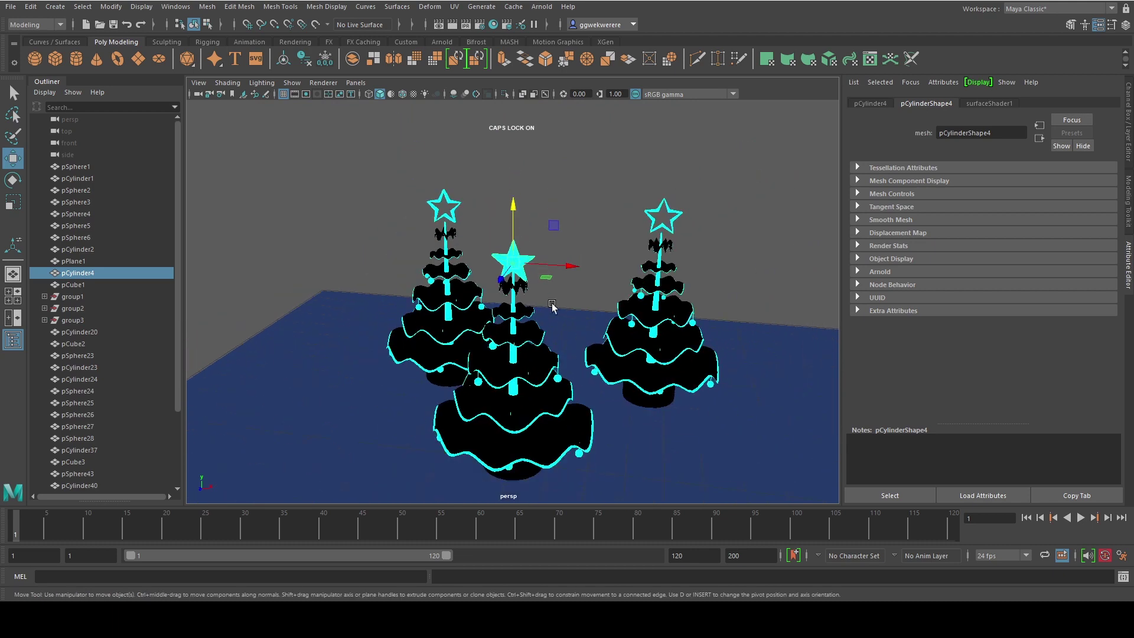
# - Add an Arnold skydome light to the scene and bring up its colour and intensity attributes
pyautogui.keyDown('alt'); pyautogui.moveTo(544, 311); pyautogui.dragTo(526, 340); pyautogui.keyUp('alt')
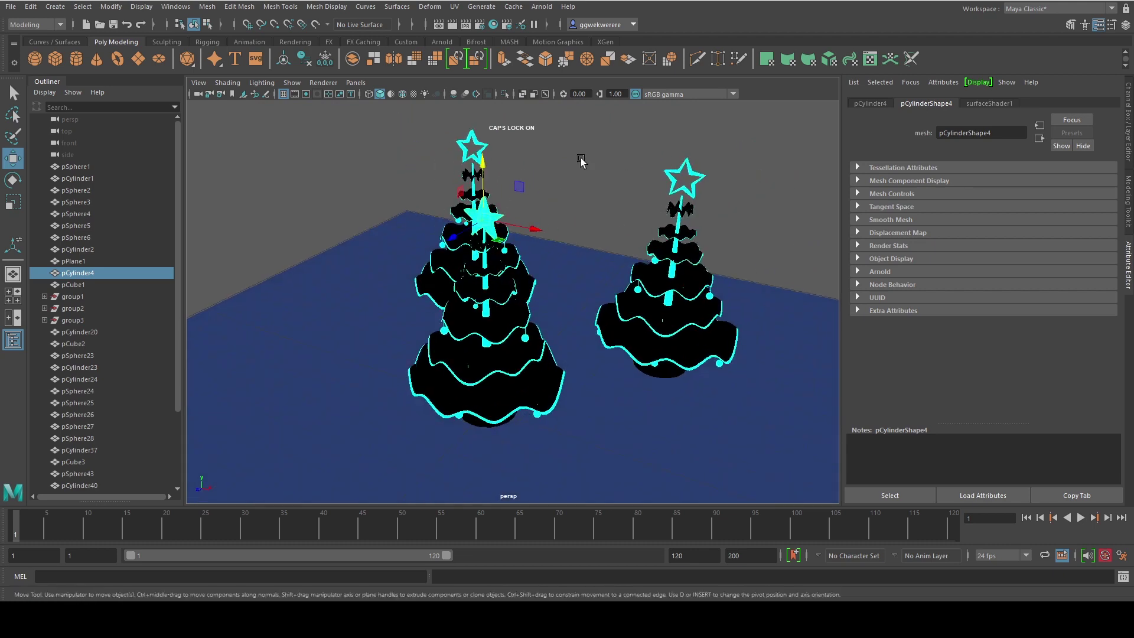
pyautogui.click(535, 10)
pyautogui.moveTo(561, 65)
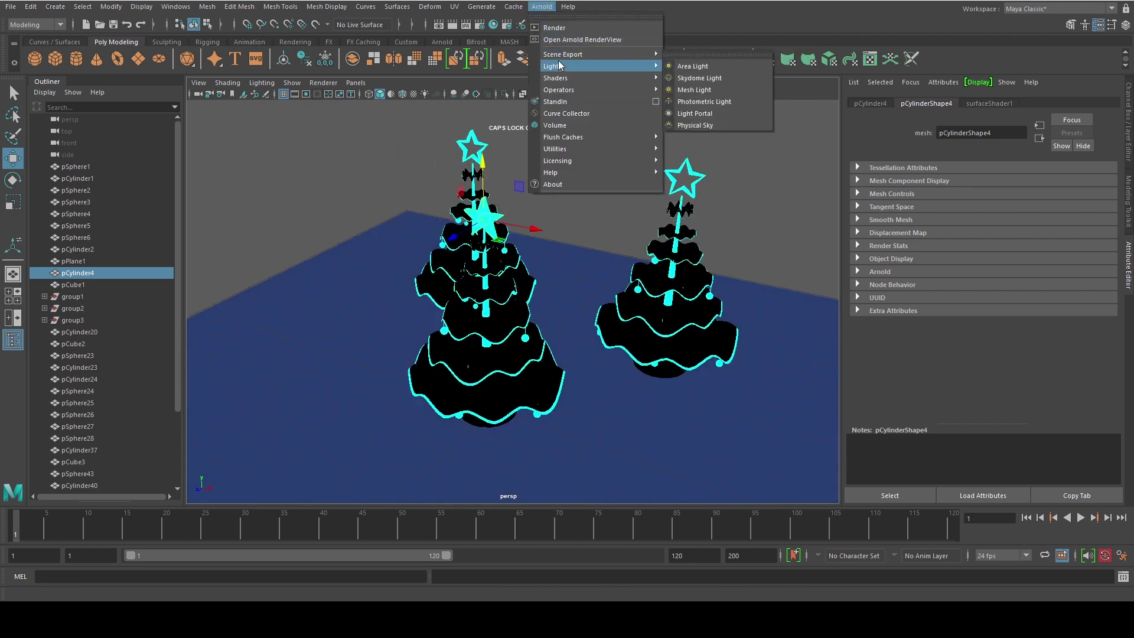
pyautogui.click(699, 78)
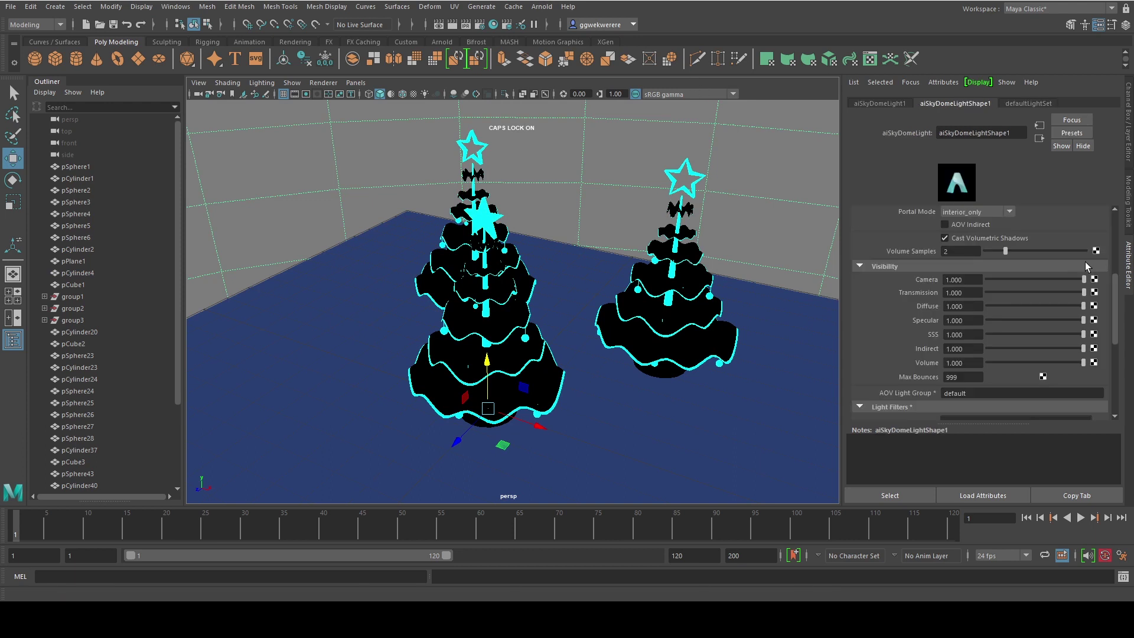
pyautogui.scroll(5, 1013, 275)
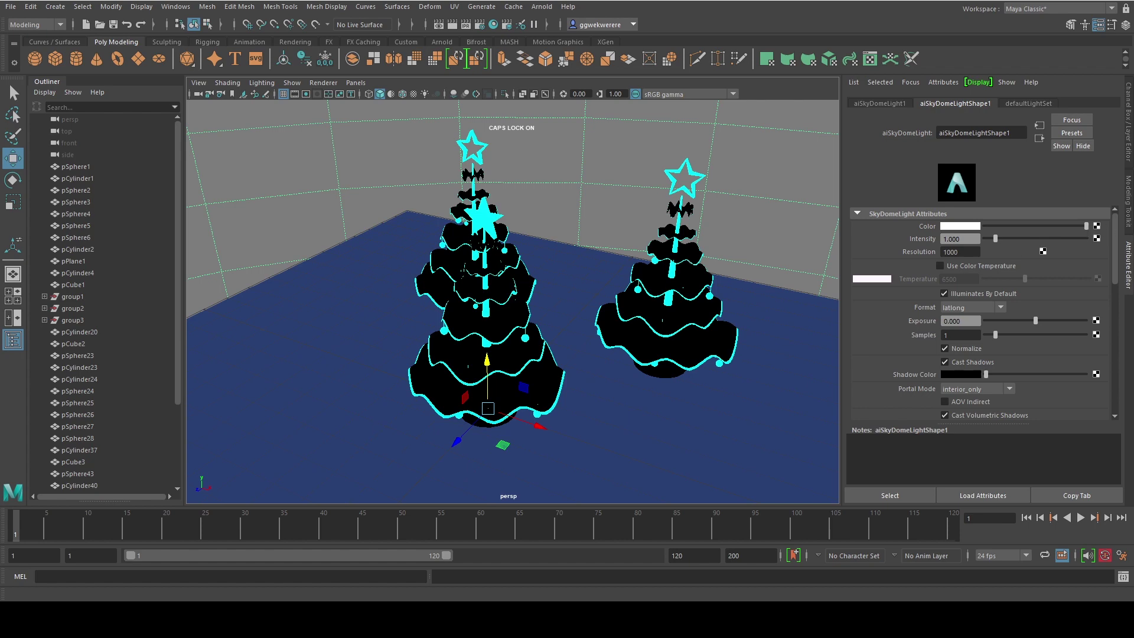
# - Map the skydome light's colour with a file texture using the image hdri_studio_2softboxes_v001.jpg
pyautogui.click(1097, 226)
pyautogui.moveTo(922, 161); pyautogui.dragTo(618, 81)
pyautogui.click(632, 181)
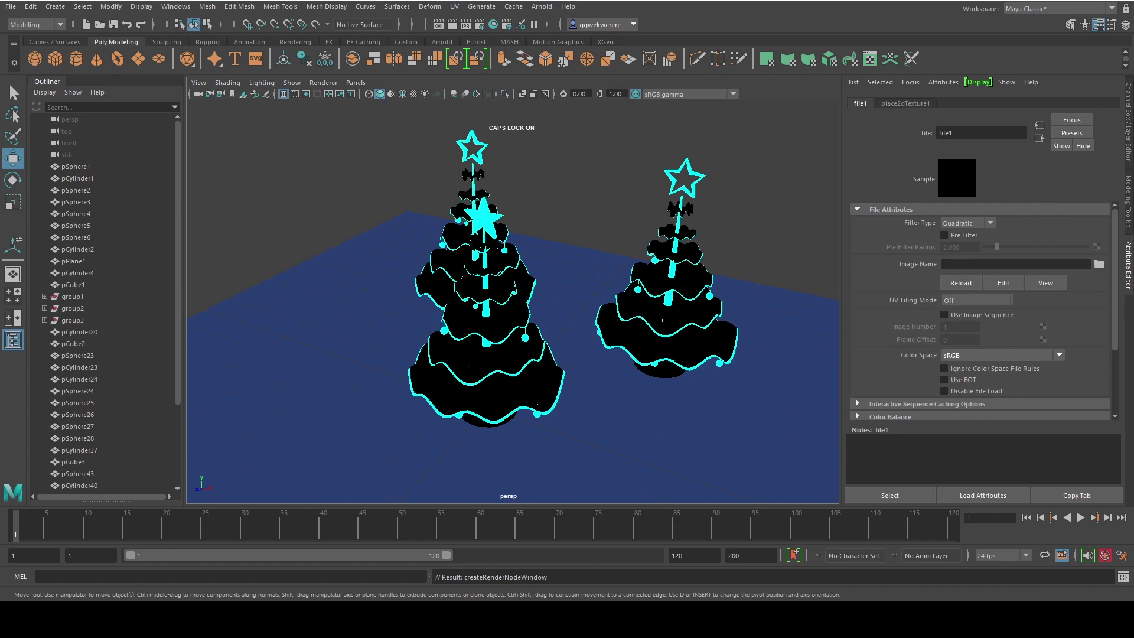
pyautogui.click(1100, 264)
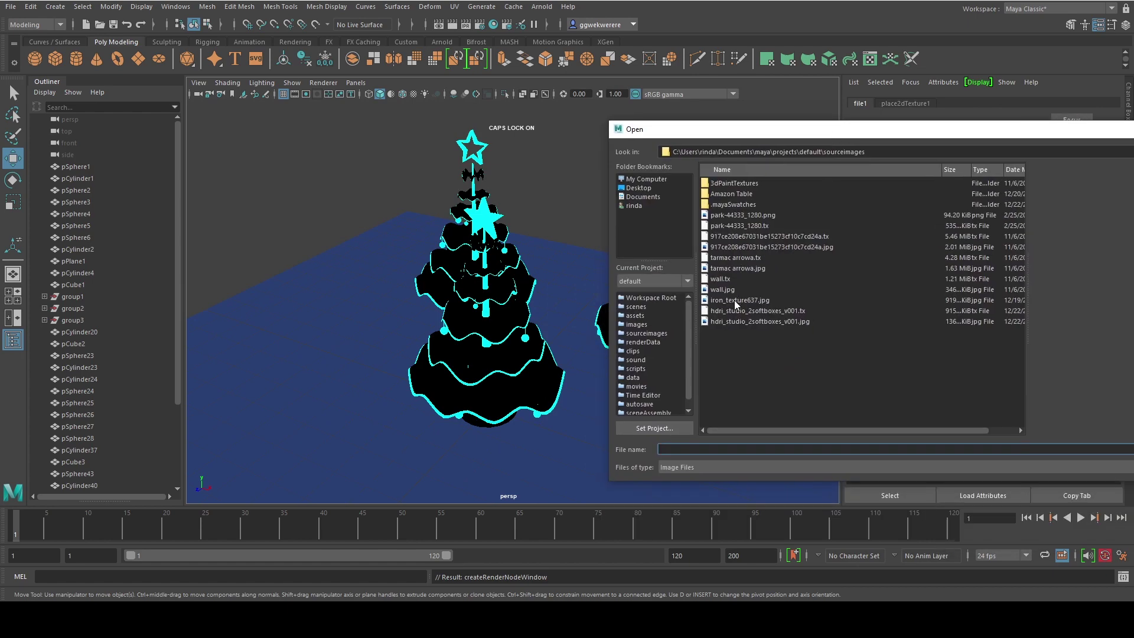
pyautogui.click(733, 311)
pyautogui.moveTo(756, 129); pyautogui.dragTo(524, 97)
pyautogui.click(680, 297)
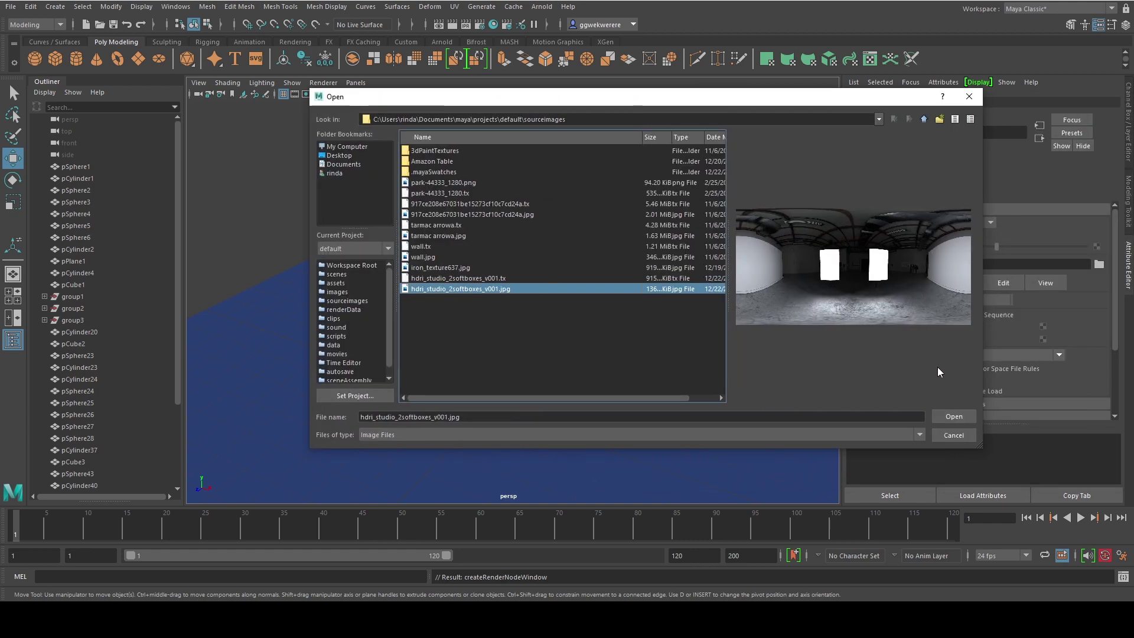
pyautogui.click(952, 415)
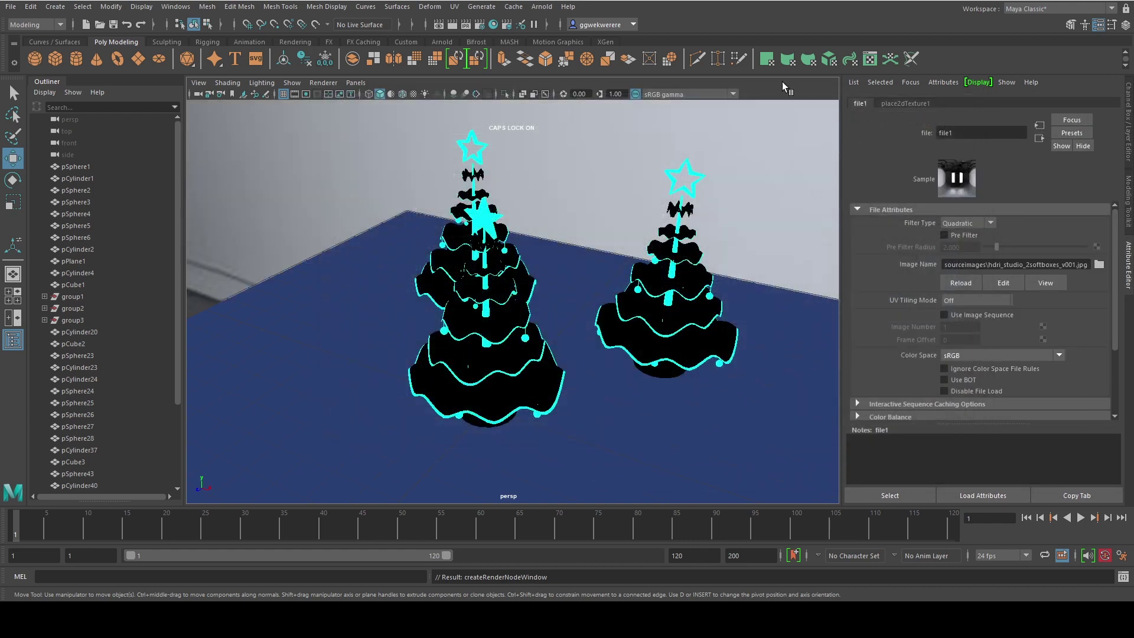
# - Open the Arnold RenderView, run a live render of the three trees under the skydome light, and stop it
pyautogui.click(542, 6)
pyautogui.click(571, 39)
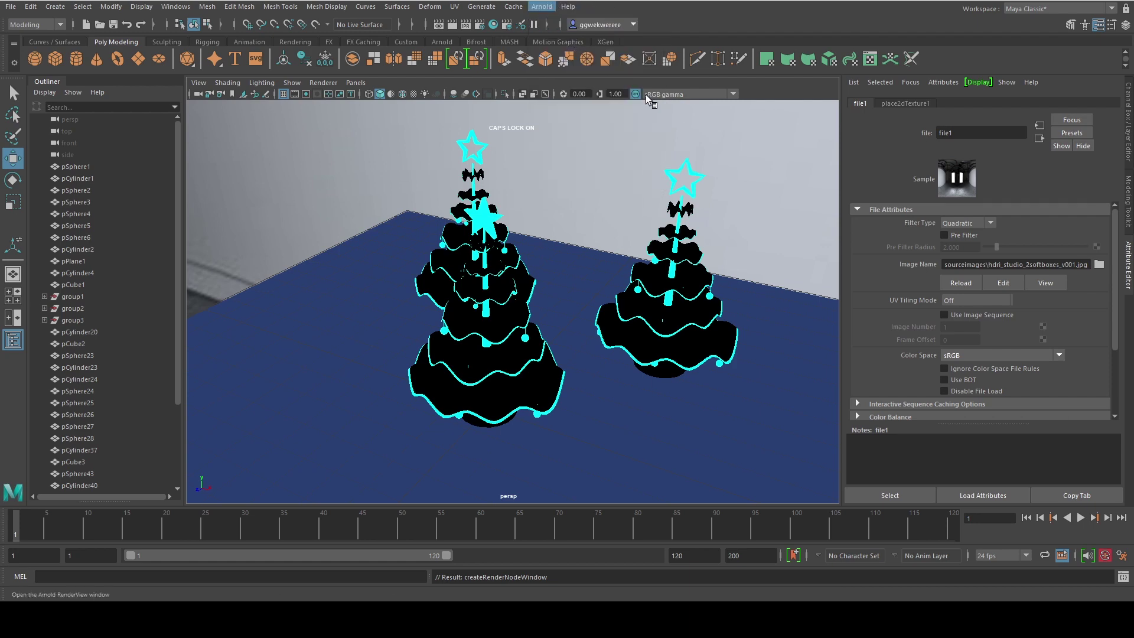
pyautogui.click(1034, 170)
pyautogui.click(1035, 171)
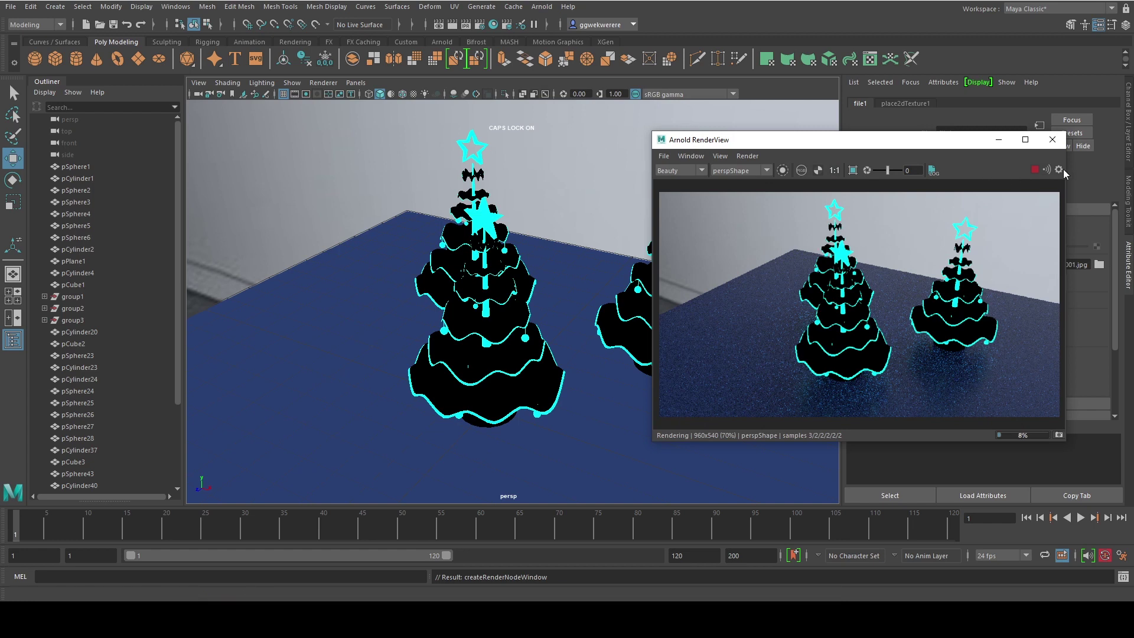
pyautogui.click(1039, 169)
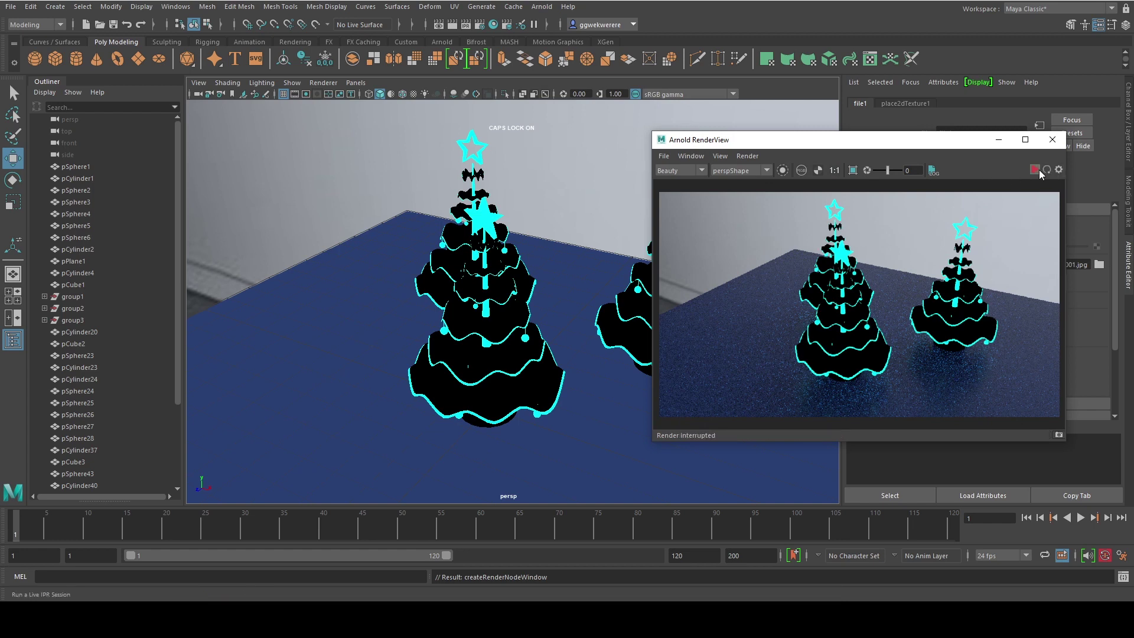
# - Move the render window clear of the material attributes and set the floor plane's aiStandardSurface1 base colour to black
pyautogui.click(315, 358)
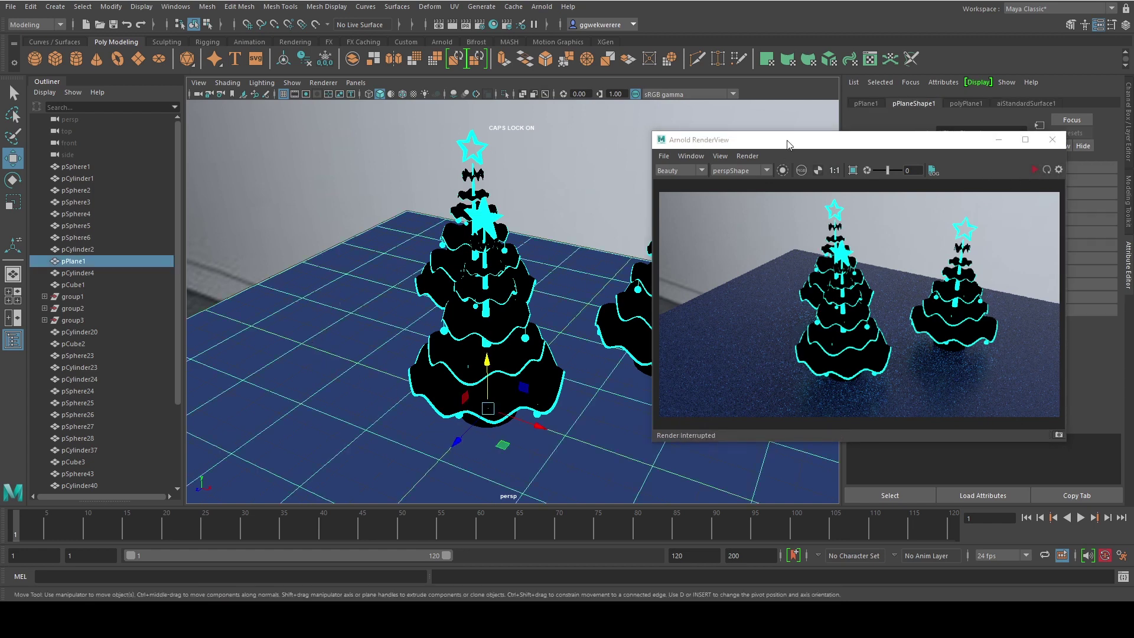
pyautogui.moveTo(787, 145); pyautogui.dragTo(791, 377)
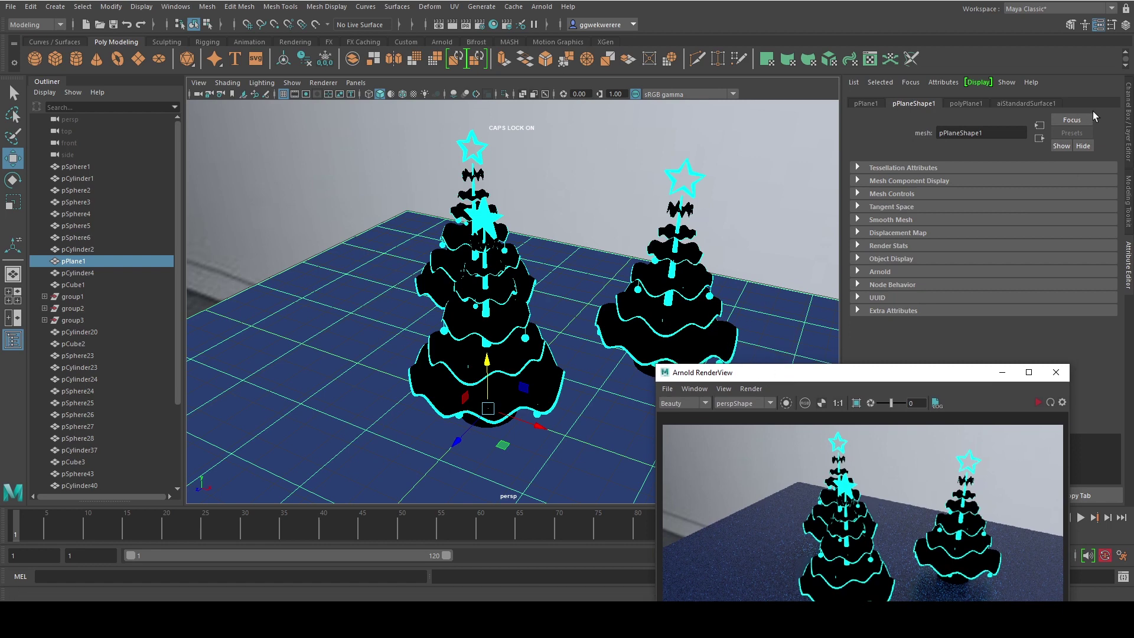
pyautogui.click(1050, 104)
pyautogui.click(959, 253)
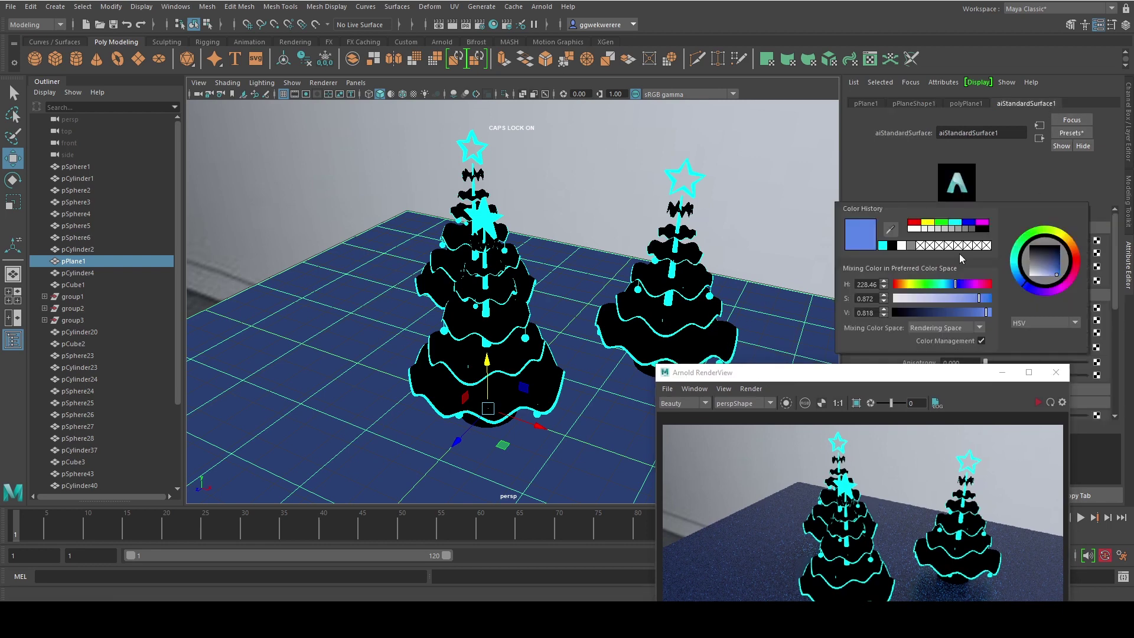
pyautogui.click(895, 253)
pyautogui.scroll(-5, 957, 290)
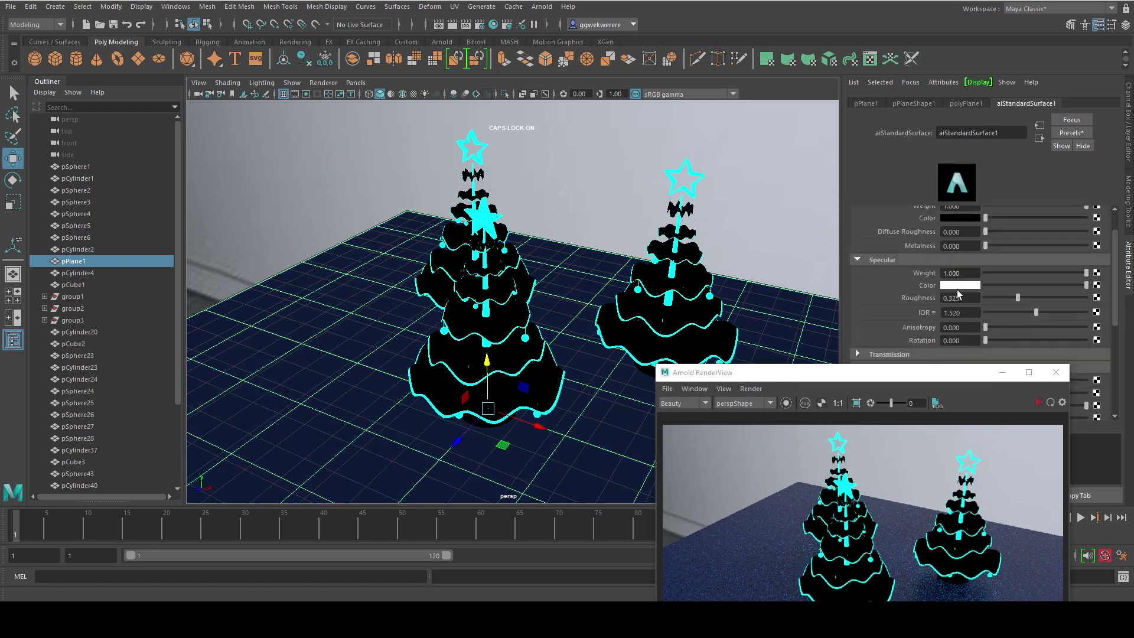
# - Set the floor material's subsurface colour to black and move the render window clear of the lower viewport
pyautogui.click(960, 287)
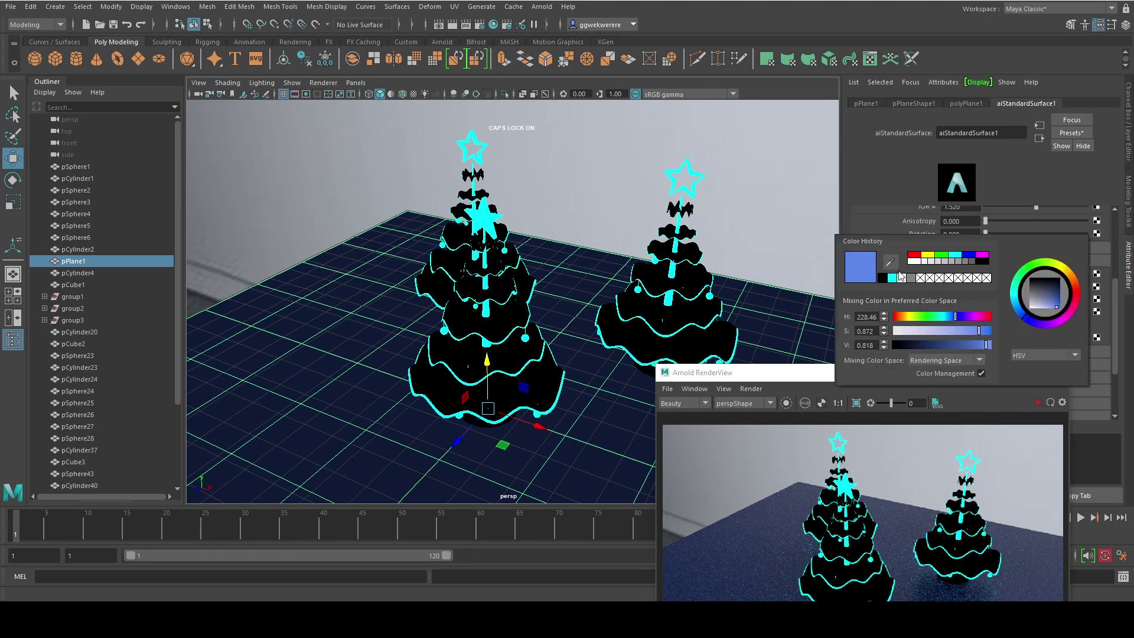
pyautogui.click(882, 279)
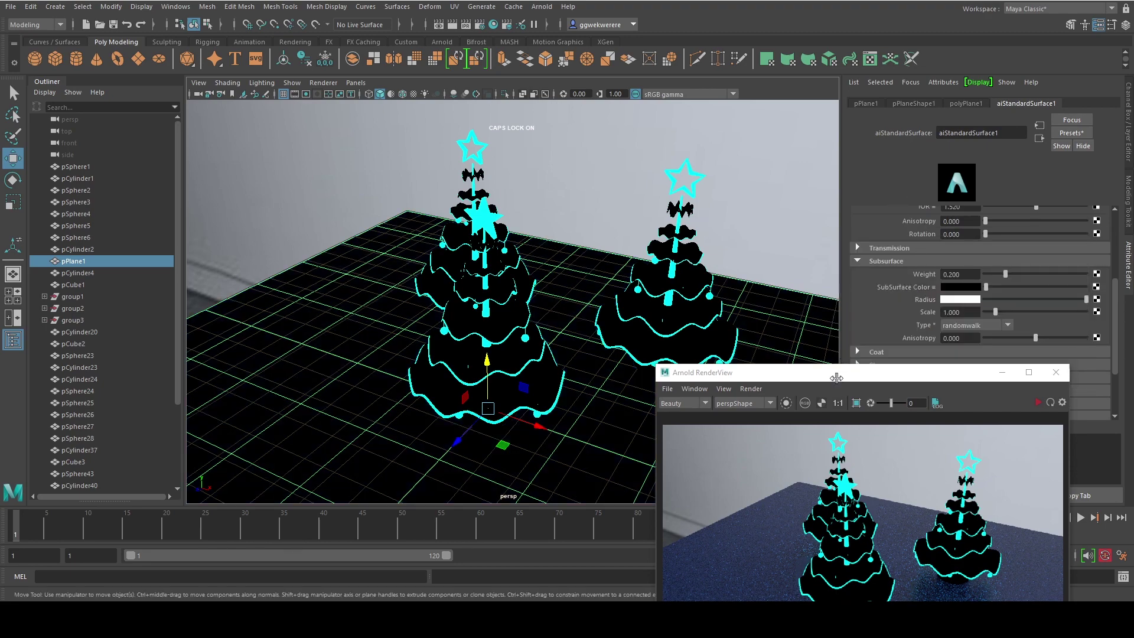
pyautogui.moveTo(836, 378); pyautogui.dragTo(883, 180)
# - Select the skydome light and rotate it so the dark area of the studio image lies behind the trees
pyautogui.keyDown('alt'); pyautogui.moveTo(378, 260); pyautogui.dragTo(472, 208); pyautogui.keyUp('alt')
pyautogui.click(398, 168)
pyautogui.scroll(-2, 417, 174)
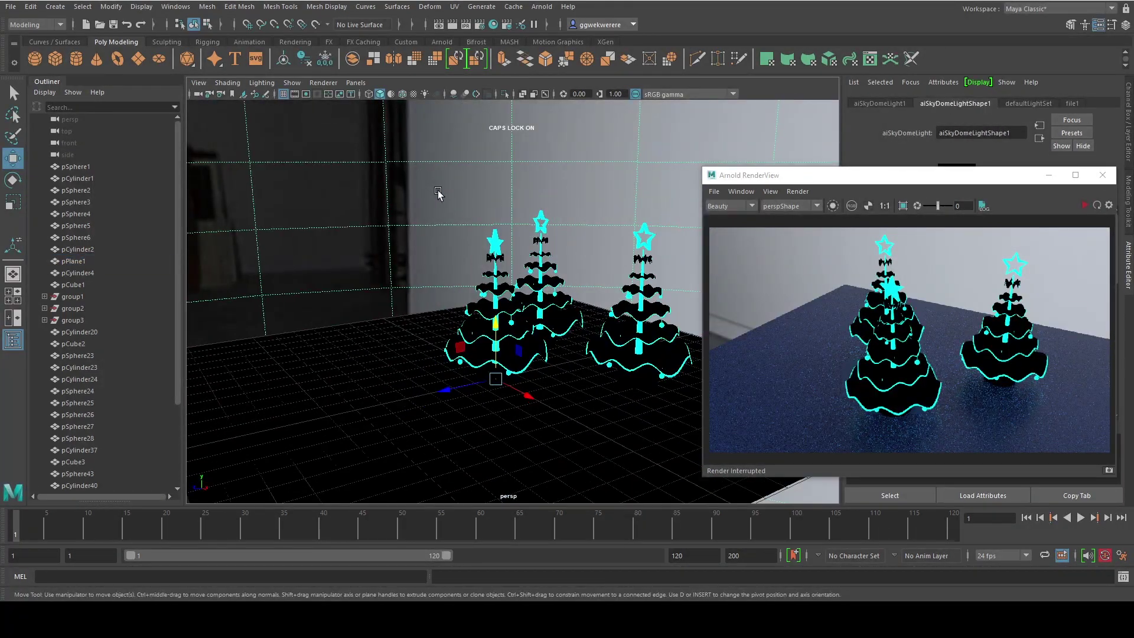
pyautogui.press('e')
pyautogui.moveTo(466, 384)
pyautogui.mouseDown()
pyautogui.moveTo(455, 378)
pyautogui.moveTo(461, 366)
pyautogui.mouseUp()
pyautogui.scroll(3, 538, 358)
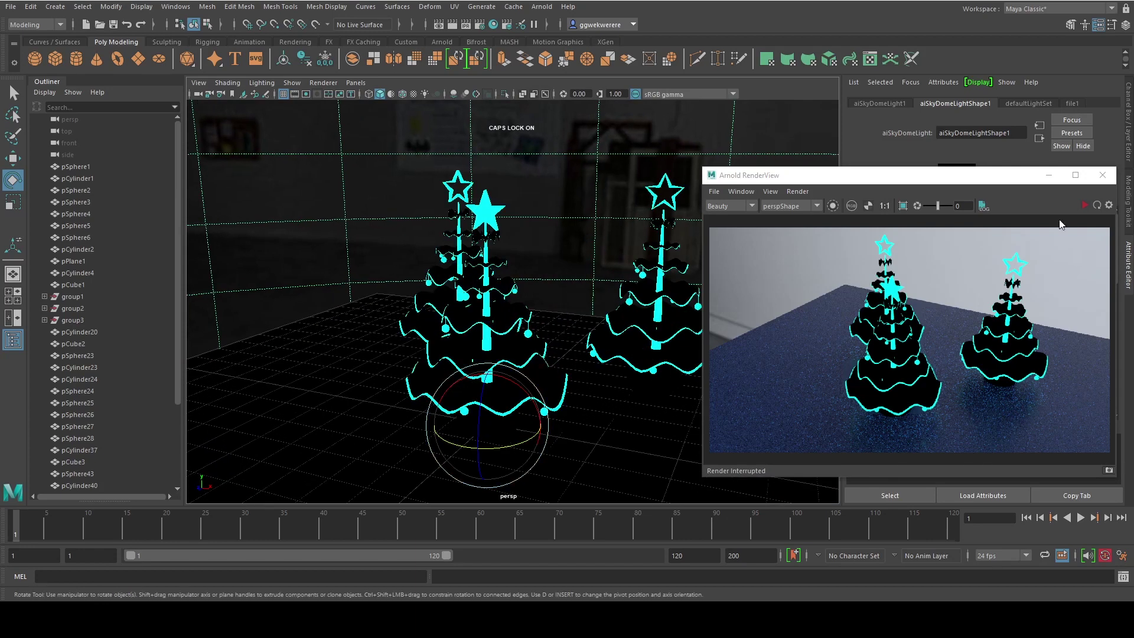
# - Start a live render of the trees under the rotated skydome, uncover the light's attributes, and check the backdrop from near and far
pyautogui.click(1085, 205)
pyautogui.keyDown('alt'); pyautogui.moveTo(455, 331); pyautogui.dragTo(490, 289); pyautogui.keyUp('alt')
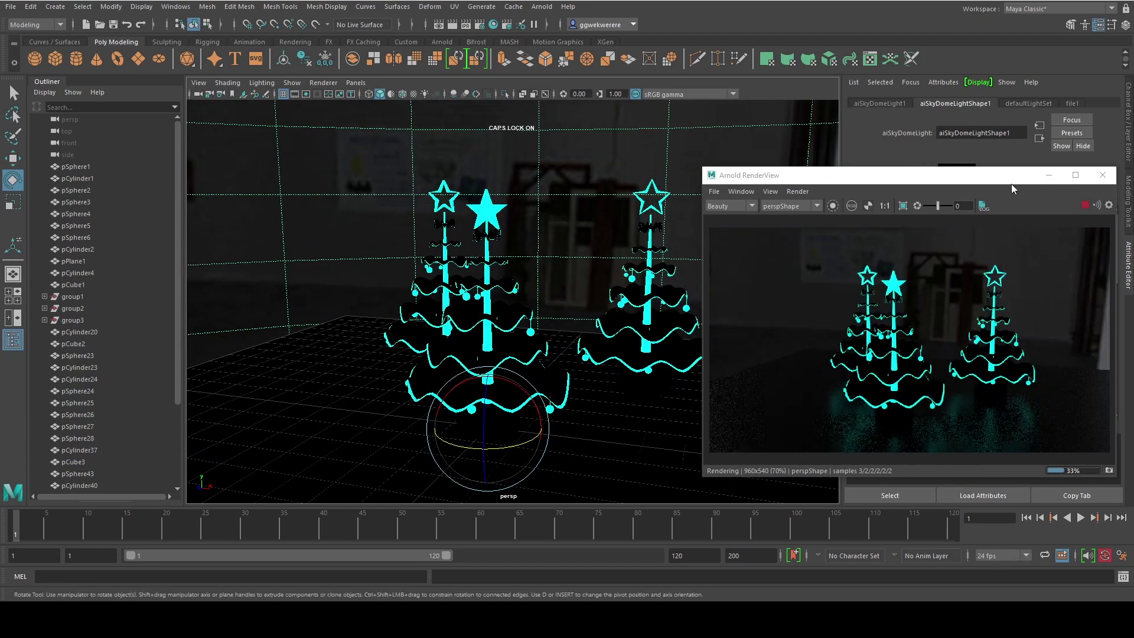
pyautogui.moveTo(1012, 184); pyautogui.dragTo(431, 211)
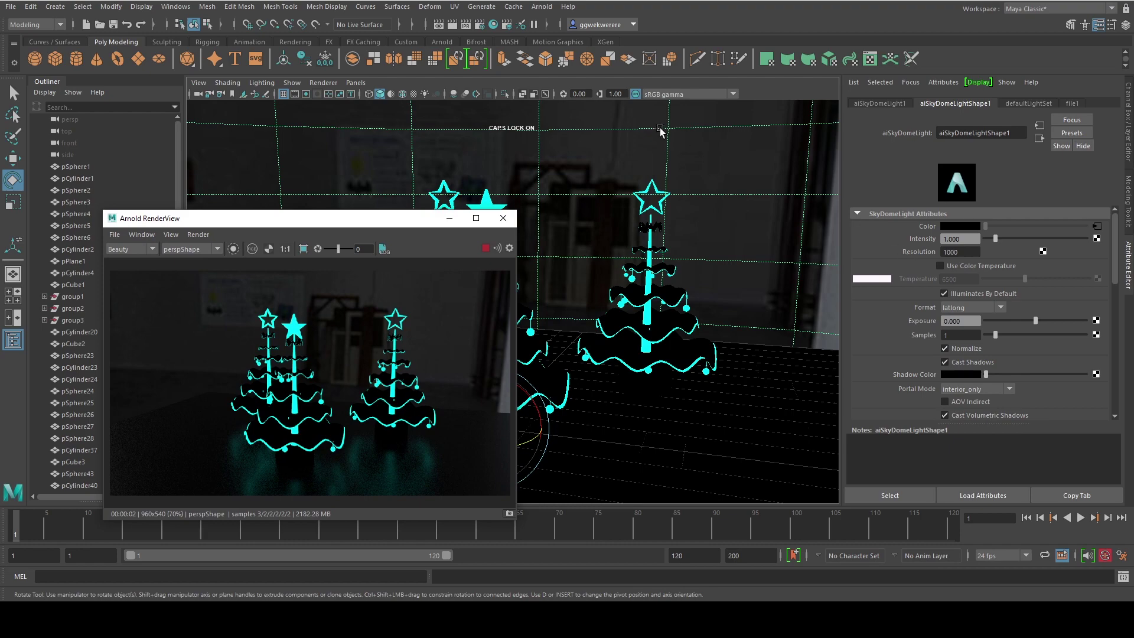
pyautogui.scroll(-5, 640, 261)
pyautogui.scroll(-10, 639, 261)
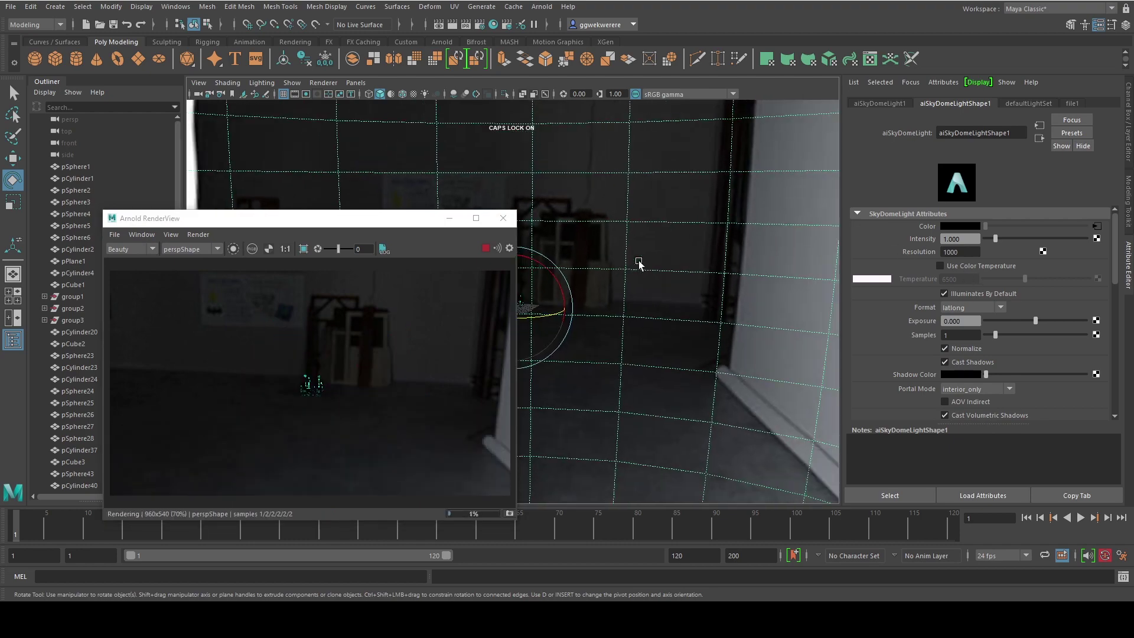
pyautogui.scroll(12, 617, 245)
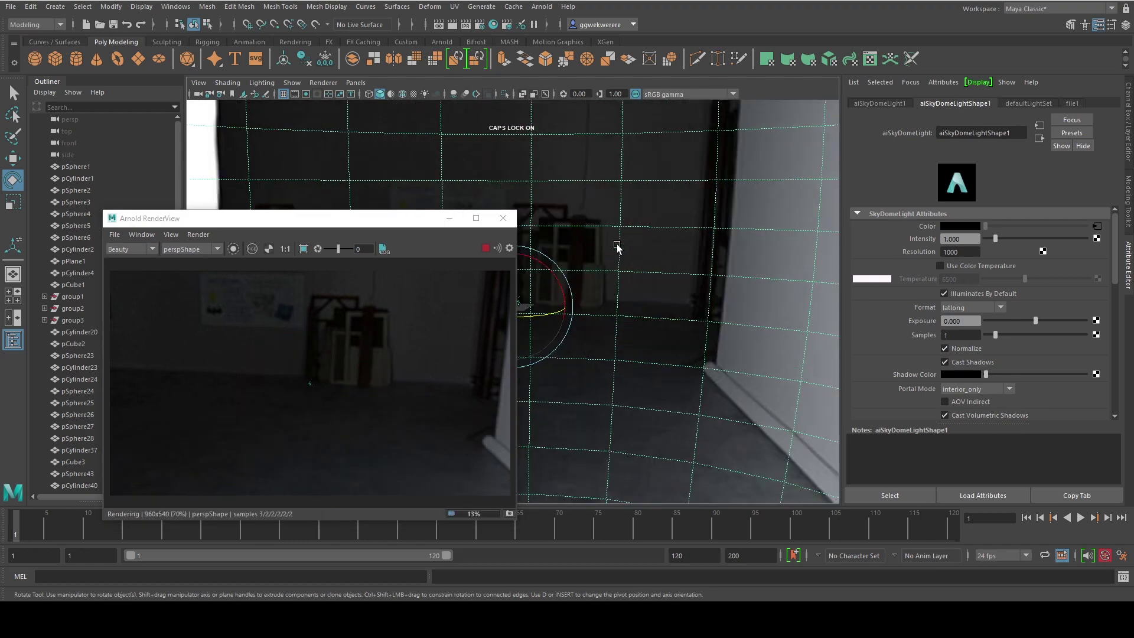
pyautogui.scroll(-3, 618, 250)
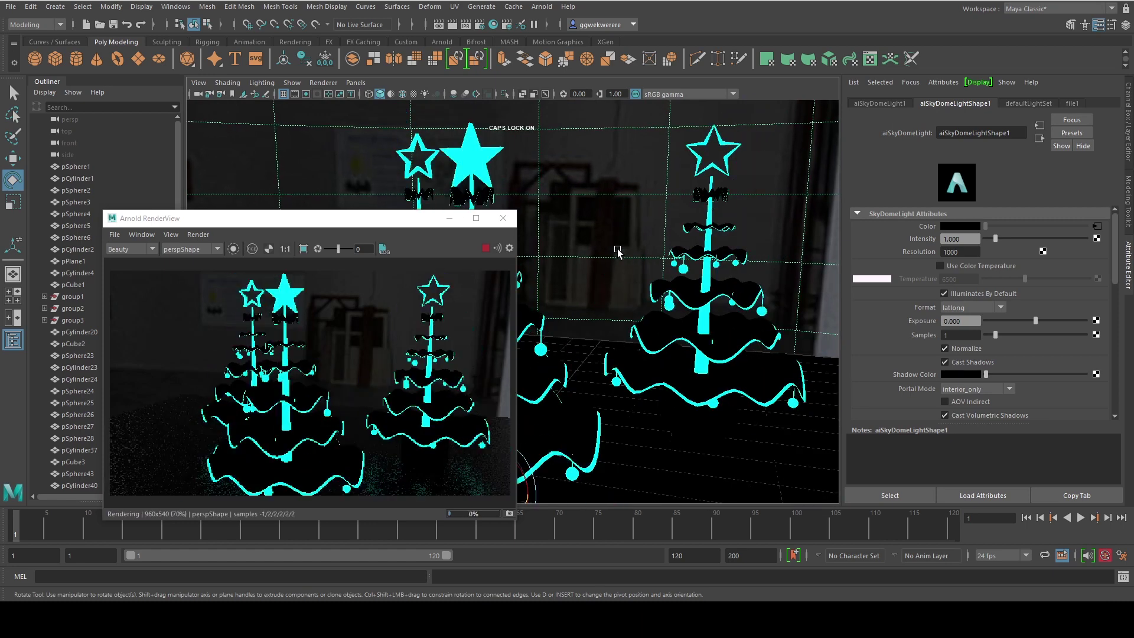
# - Hide the skydome image from the rendered background by setting the light's Camera visibility to 0
pyautogui.moveTo(372, 219); pyautogui.dragTo(340, 122)
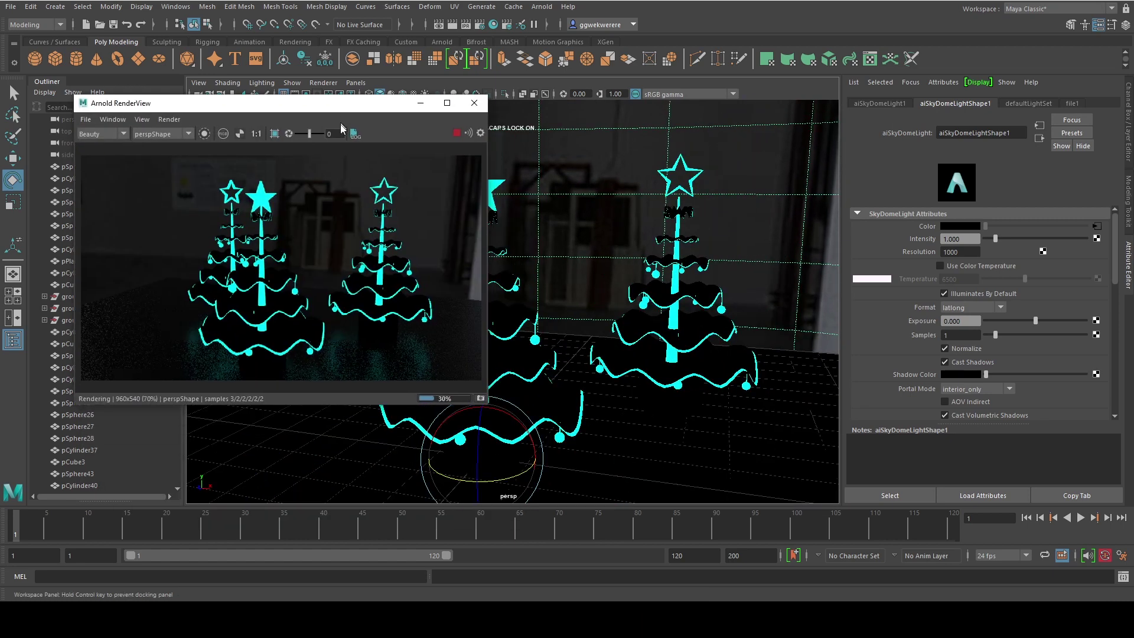
pyautogui.scroll(-2, 984, 336)
pyautogui.scroll(-8, 973, 344)
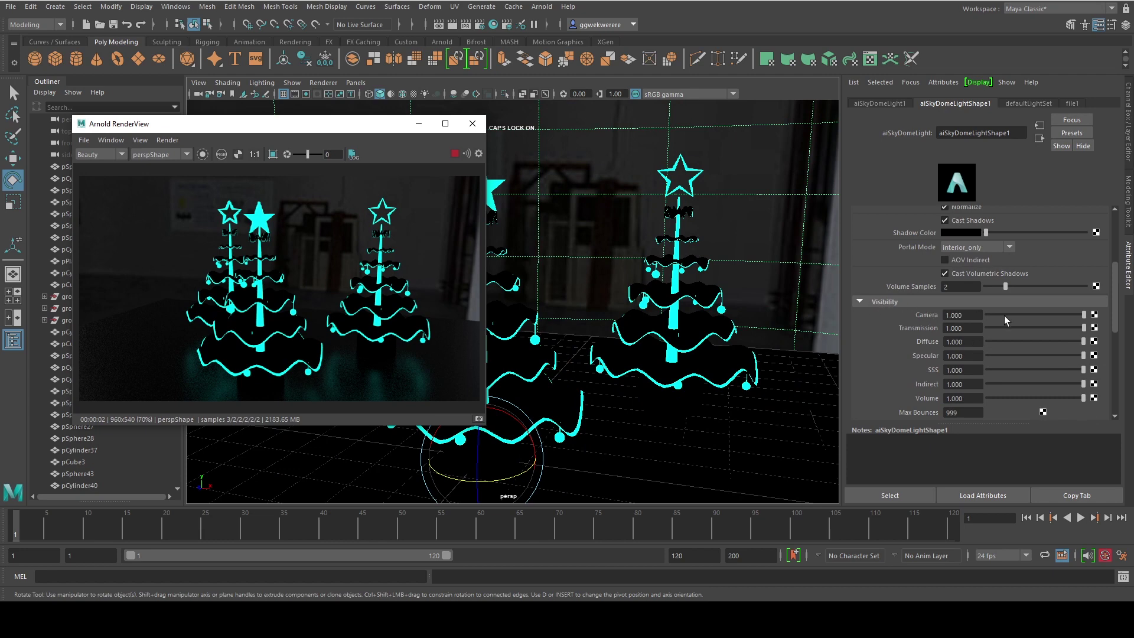
pyautogui.moveTo(1004, 316); pyautogui.dragTo(984, 316)
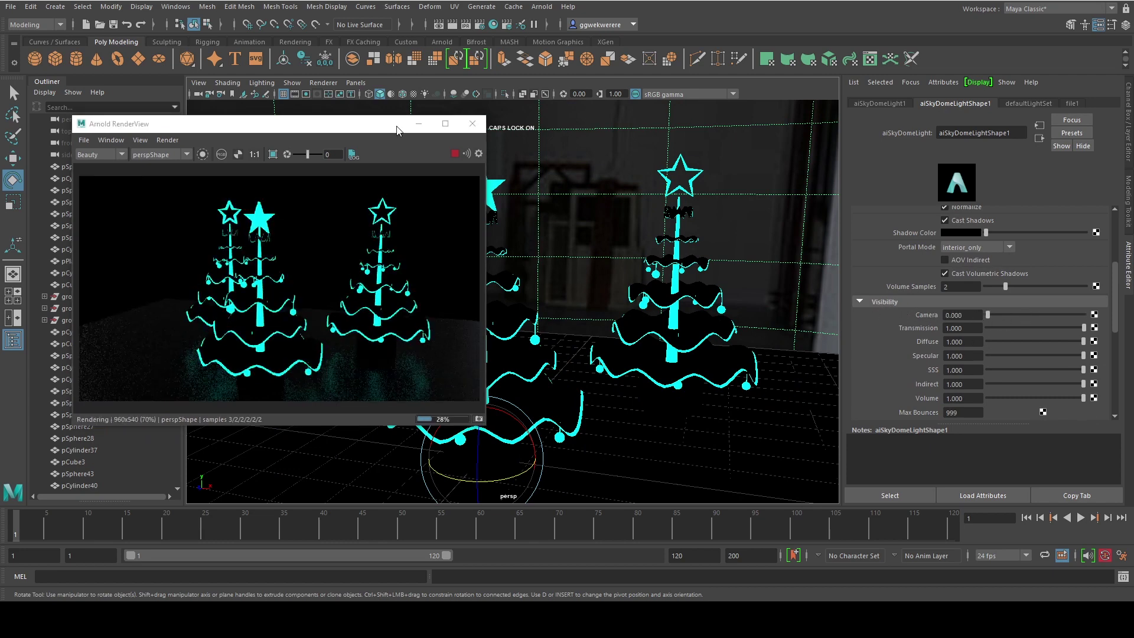
# - Frame the three trees frontally with the solid-star tree in the centre, keeping the render window clear of them
pyautogui.moveTo(397, 130); pyautogui.dragTo(997, 134)
pyautogui.moveTo(512, 282)
pyautogui.keyDown('alt'); pyautogui.mouseDown()
pyautogui.moveTo(493, 298)
pyautogui.moveTo(512, 289)
pyautogui.mouseUp(); pyautogui.keyUp('alt')
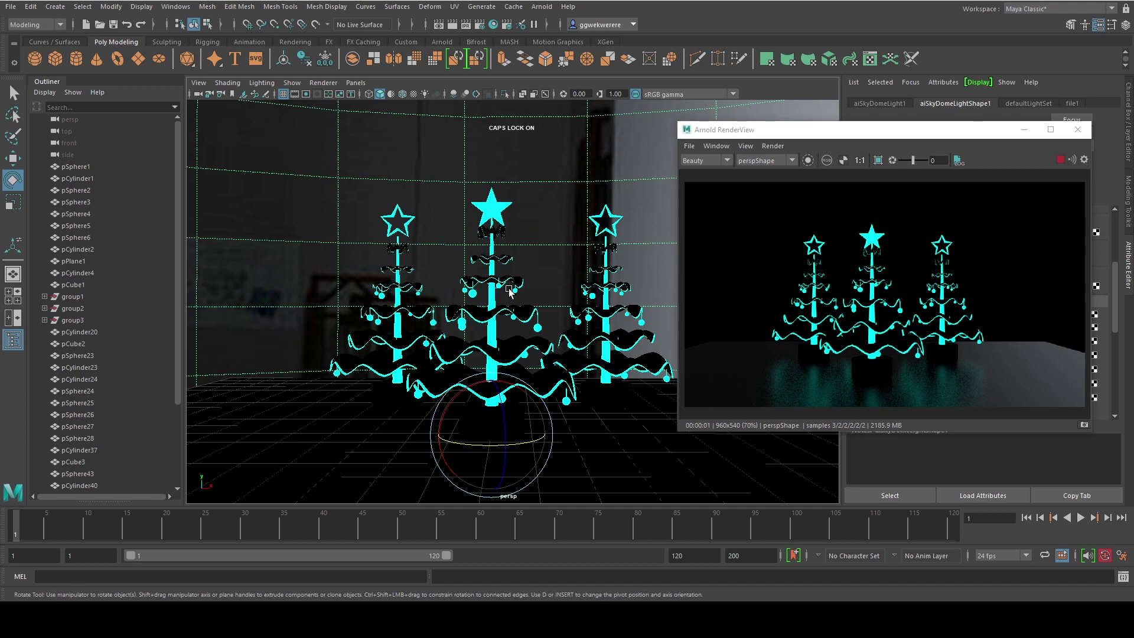
pyautogui.keyDown('alt'); pyautogui.moveTo(509, 291); pyautogui.dragTo(532, 339, button='right'); pyautogui.keyUp('alt')
pyautogui.keyDown('alt'); pyautogui.moveTo(513, 329); pyautogui.dragTo(506, 329, button='middle'); pyautogui.keyUp('alt')
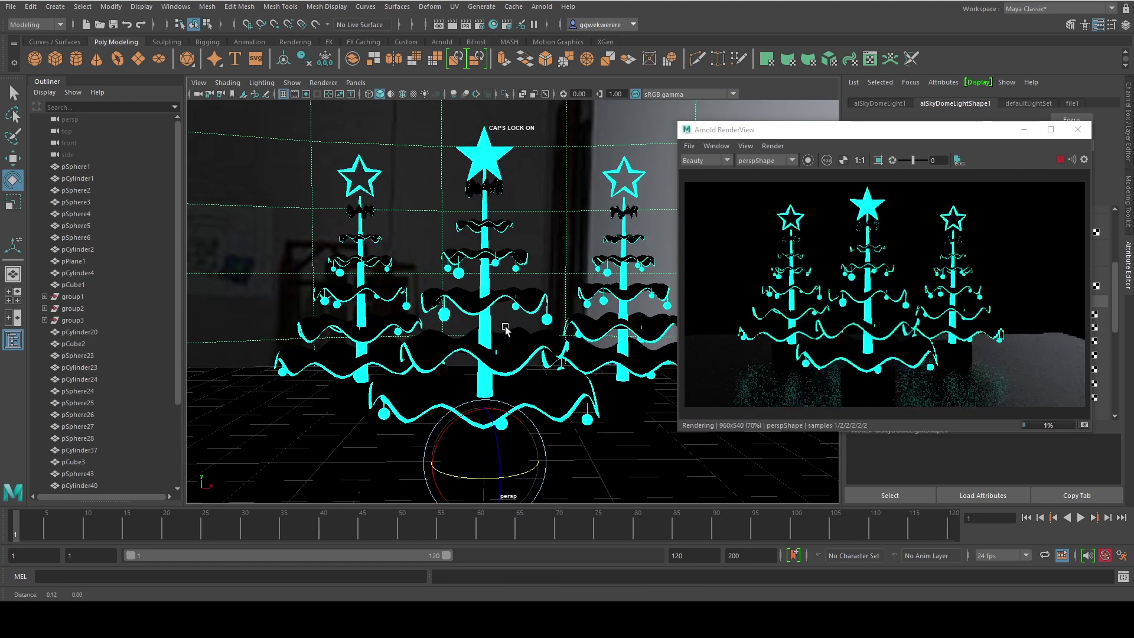